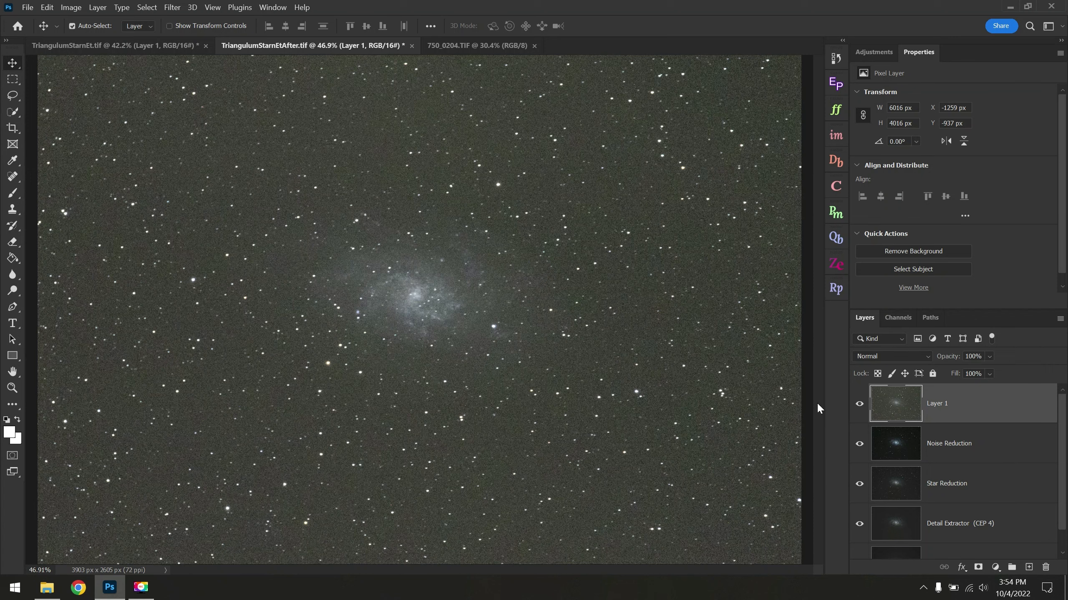
- Toggle the visibility of Layer 1 to compare the single exposure with the processed galaxy image beneath it
left_click(859, 405)
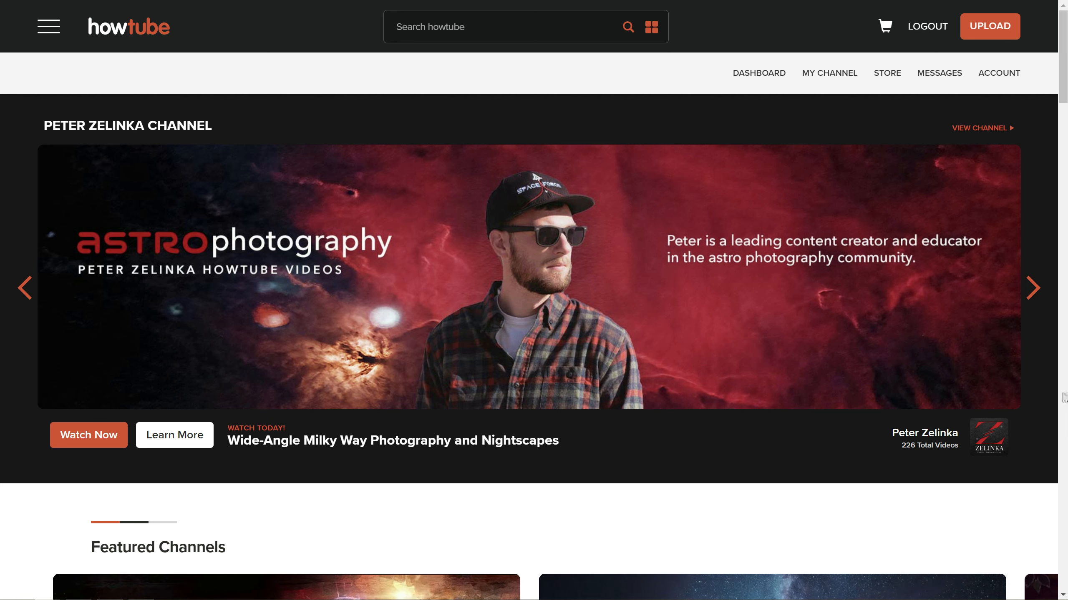
- On the howtube site, find the Deep Space Course series, show its videos in a two-column grid and browse through them
scroll(845, 393, "down", 5)
scroll(842, 394, "down", 3)
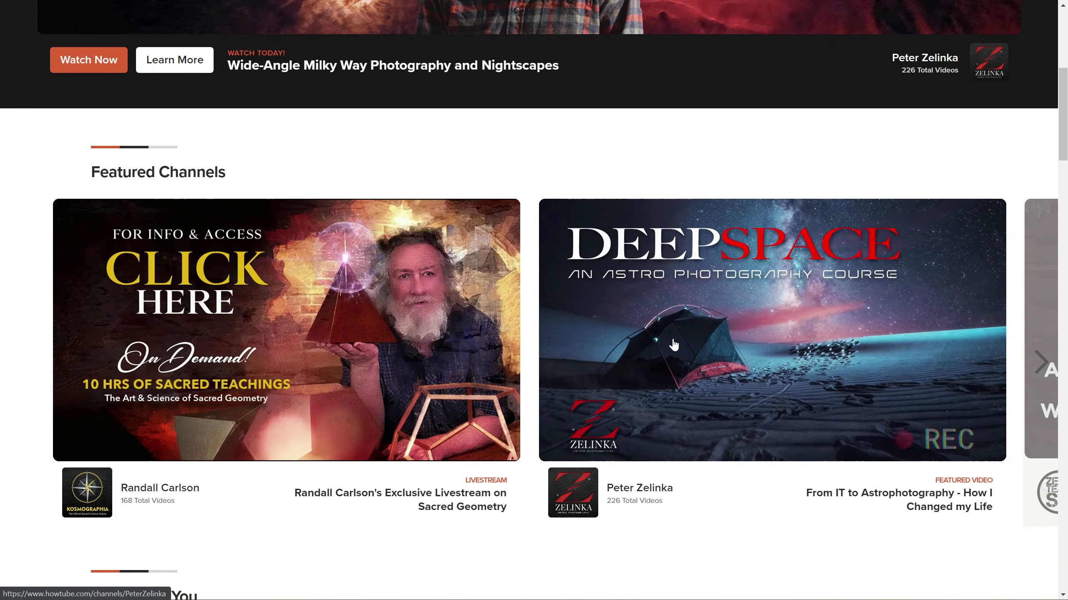
left_click(684, 351)
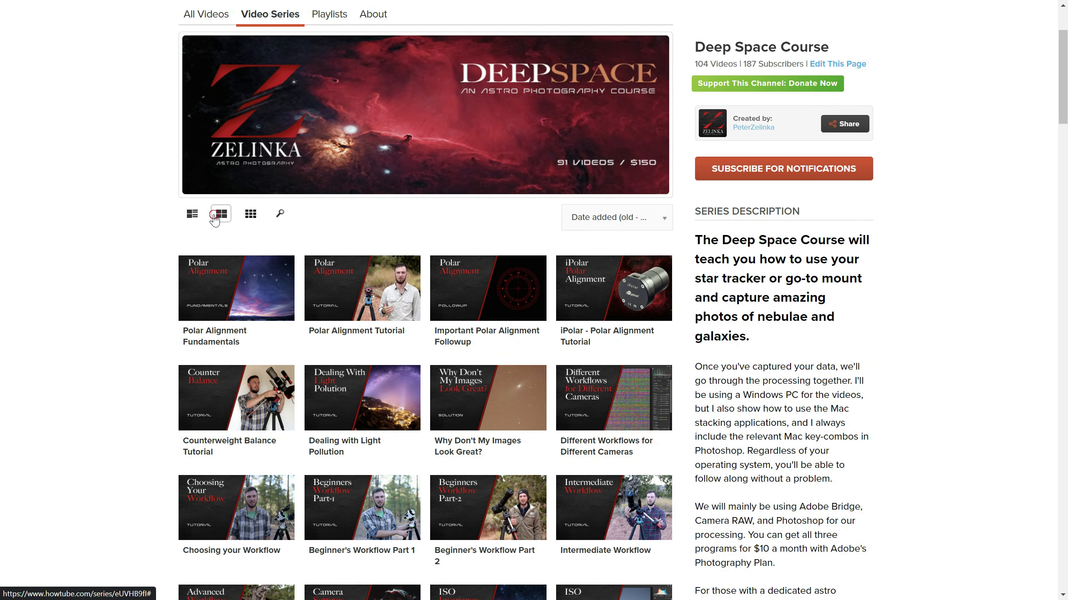
left_click(220, 215)
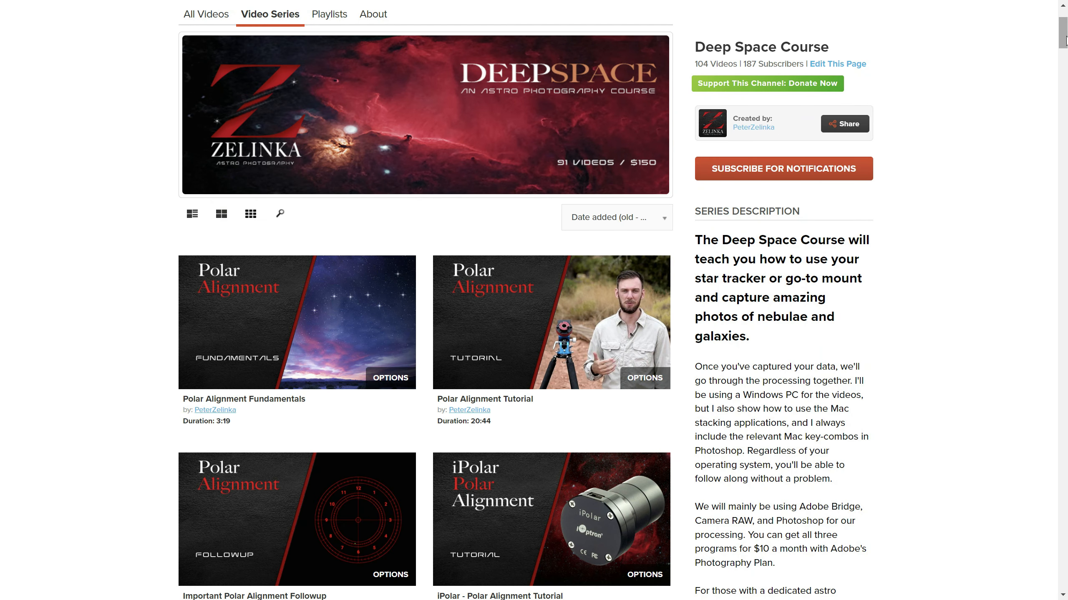
left_click_drag(1066, 43, 1063, 80)
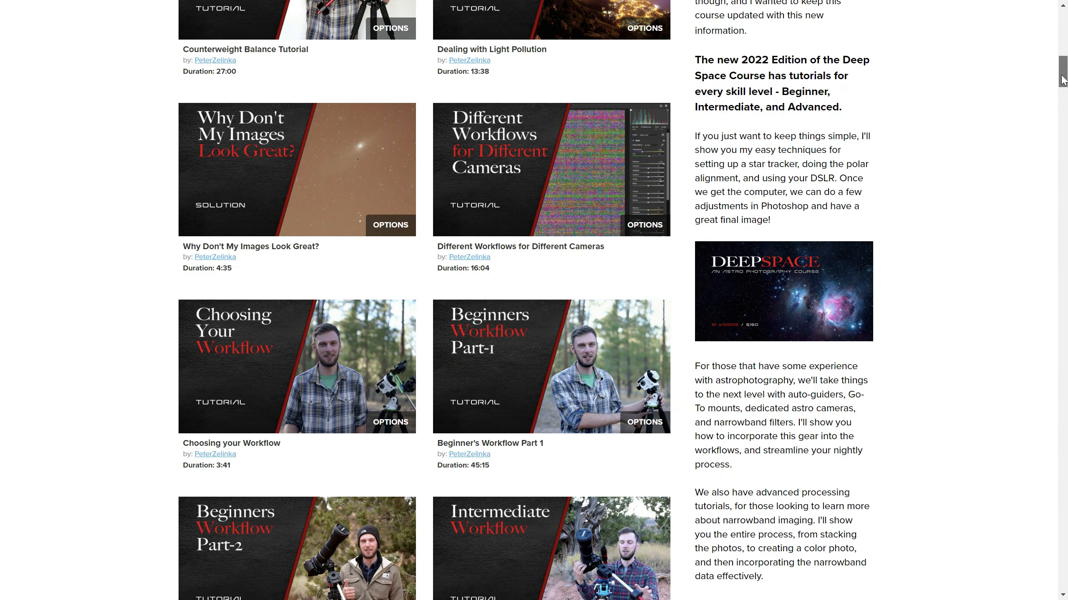
left_click_drag(1063, 80, 1066, 346)
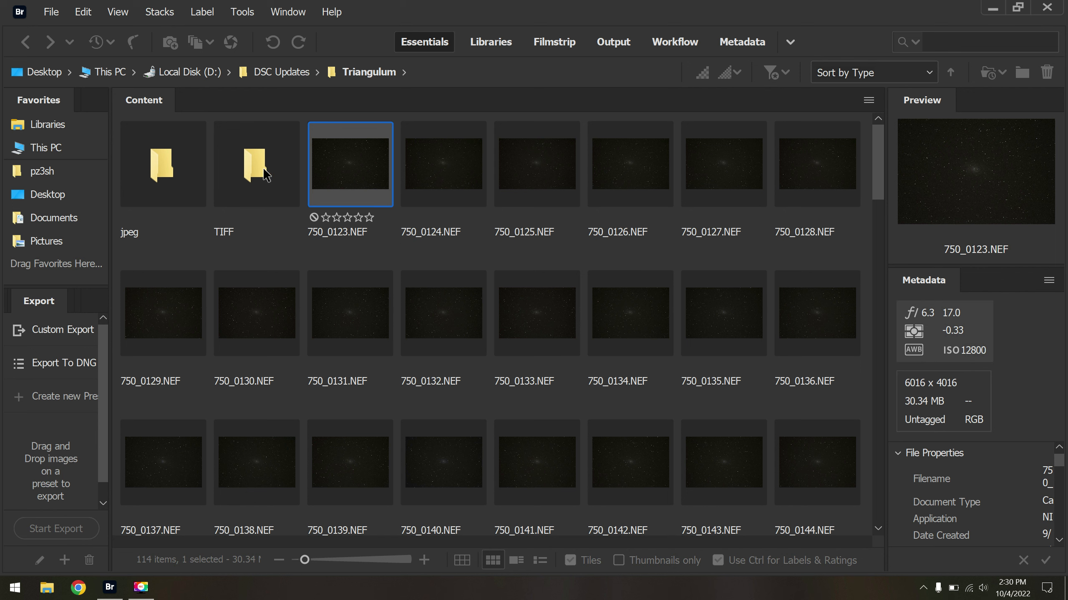
- In Adobe Bridge, select all NEF photos in the Triangulum folder and open them in Camera Raw
left_click(419, 185)
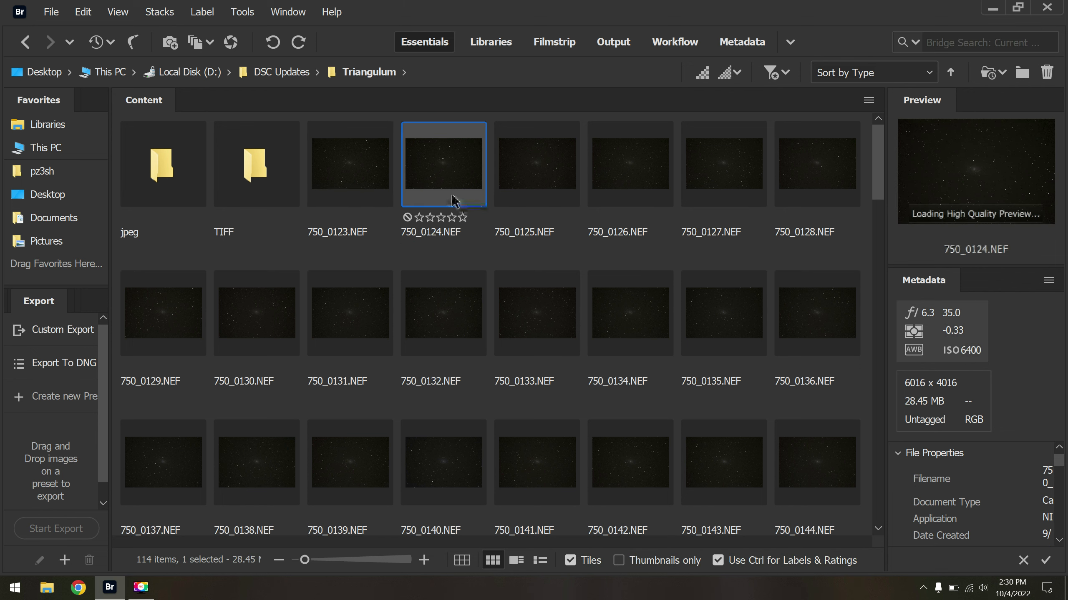
key("ctrl+a")
right_click(363, 170)
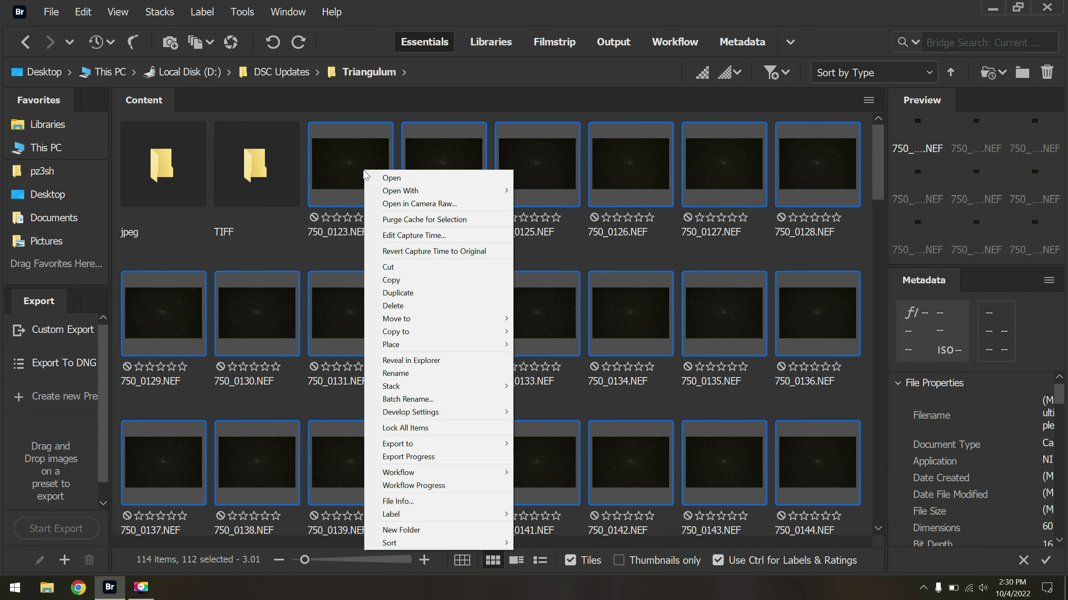
left_click(465, 204)
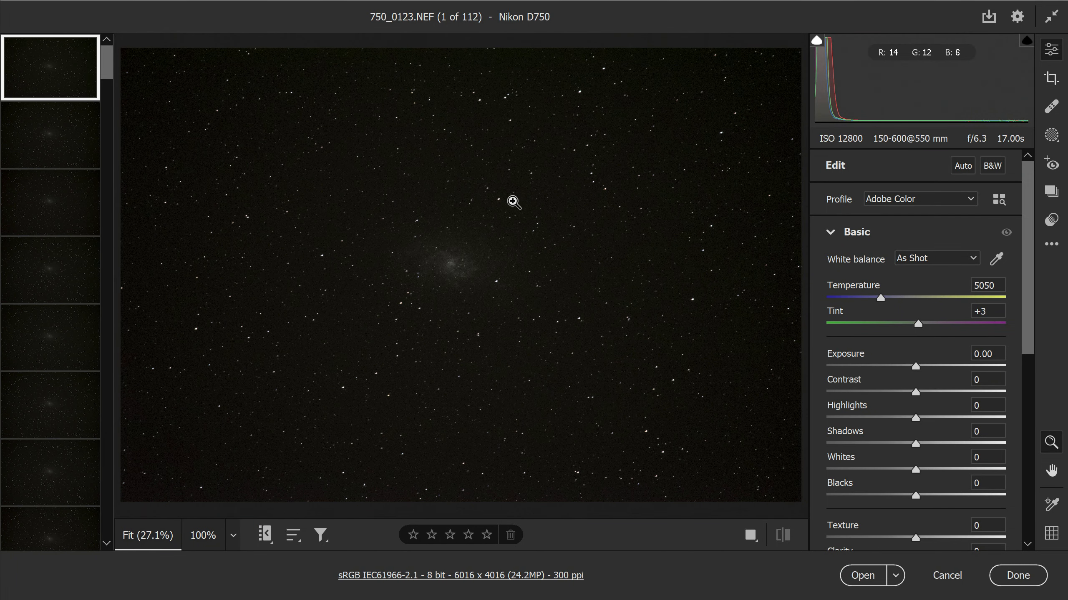
- Raise the exposure of 750_0123.NEF to +1.90
scroll(936, 395, "down", 2)
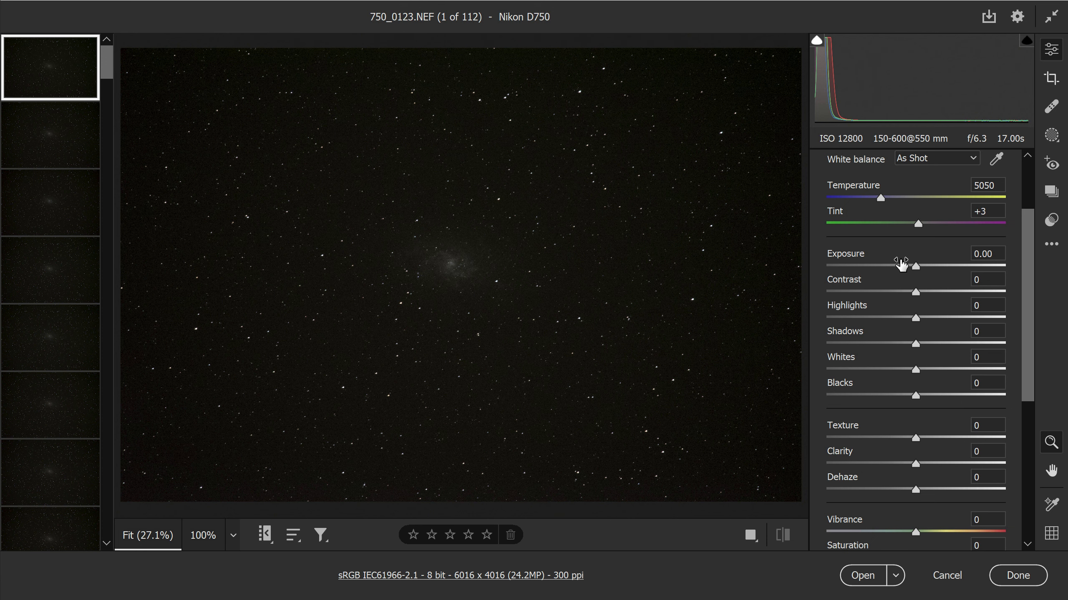
left_click_drag(920, 267, 953, 269)
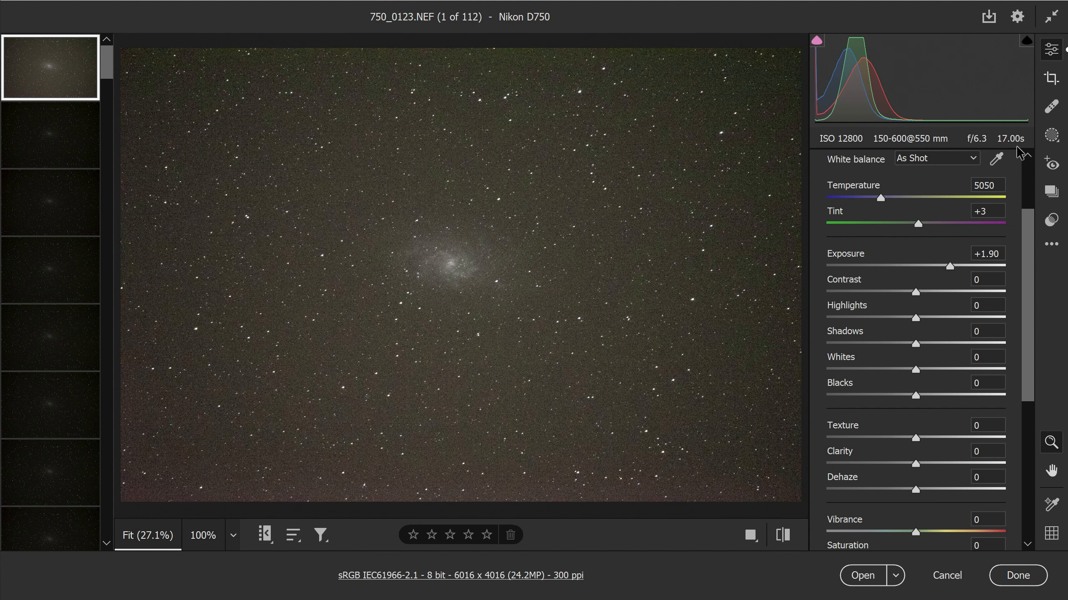
- Pick the photo 750_0159.NEF from the filmstrip and raise its exposure to +2.30
scroll(17, 287, "down", 15)
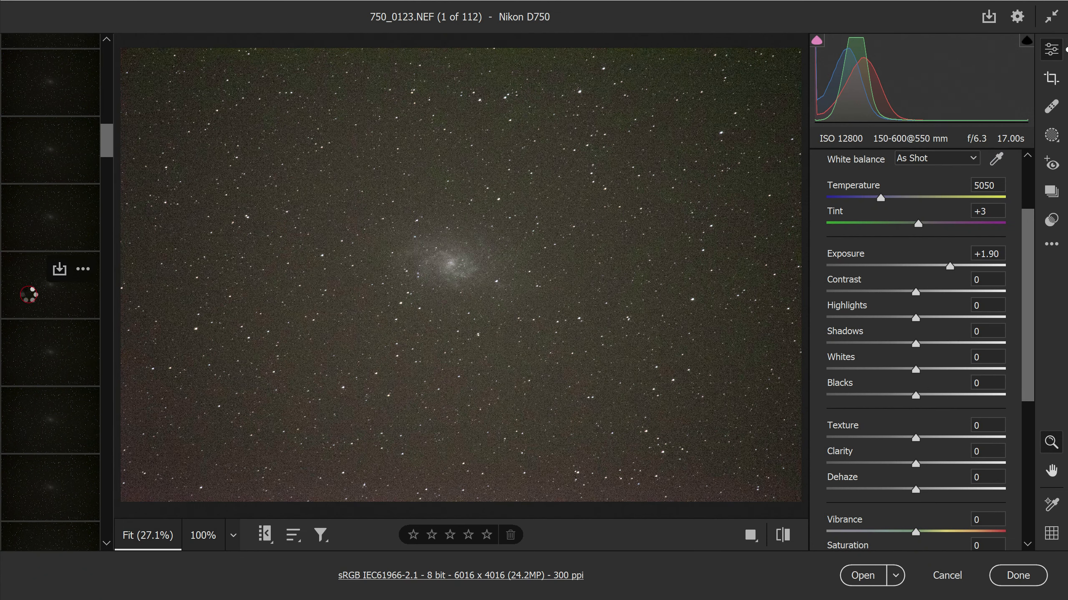
left_click(30, 294)
scroll(19, 336, "down", 5)
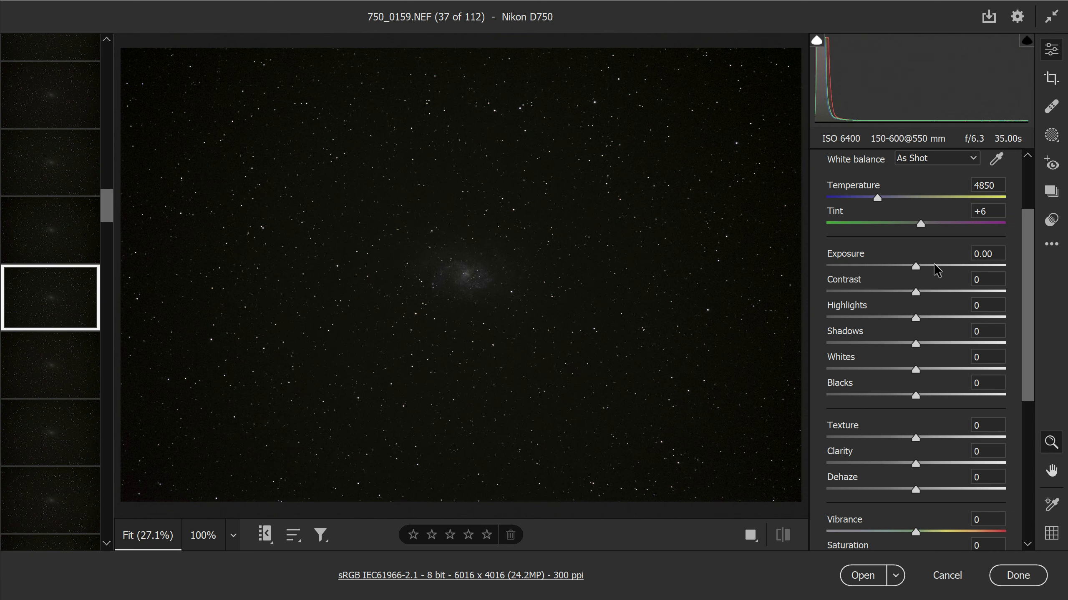
left_click_drag(920, 266, 956, 267)
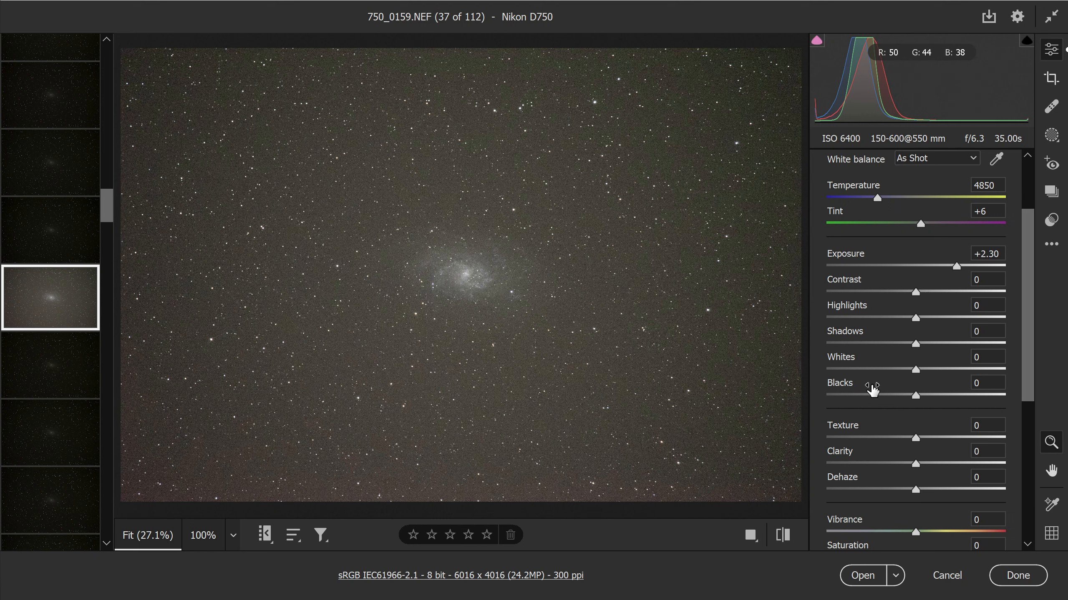
- Boost the saturation to +100 and adjust the white balance to temperature 4400 and tint +11
scroll(936, 400, "down", 3)
left_click_drag(914, 459, 1023, 464)
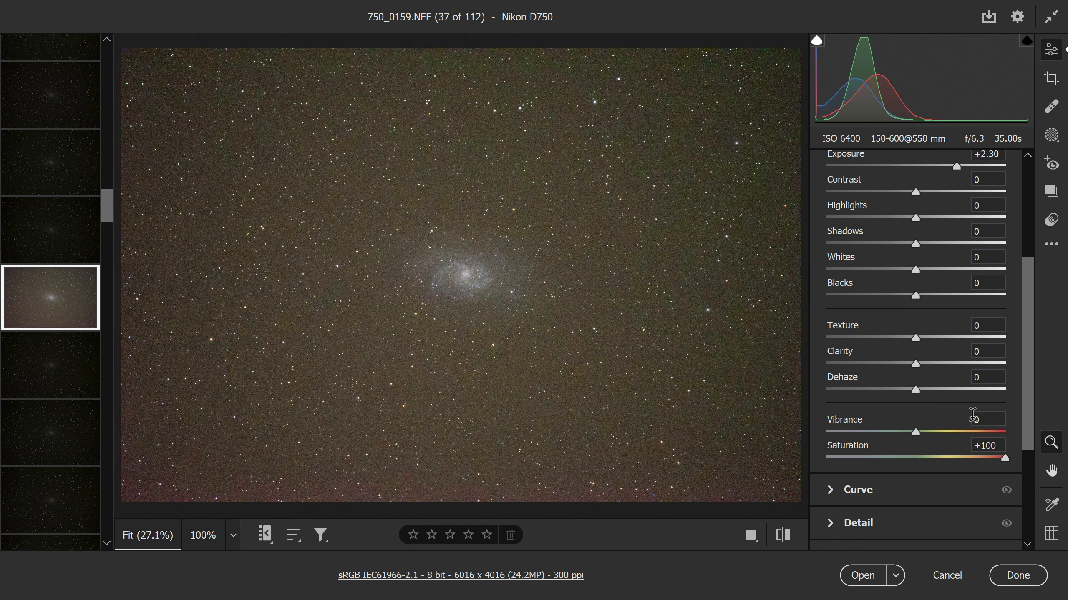
scroll(941, 376, "up", 6)
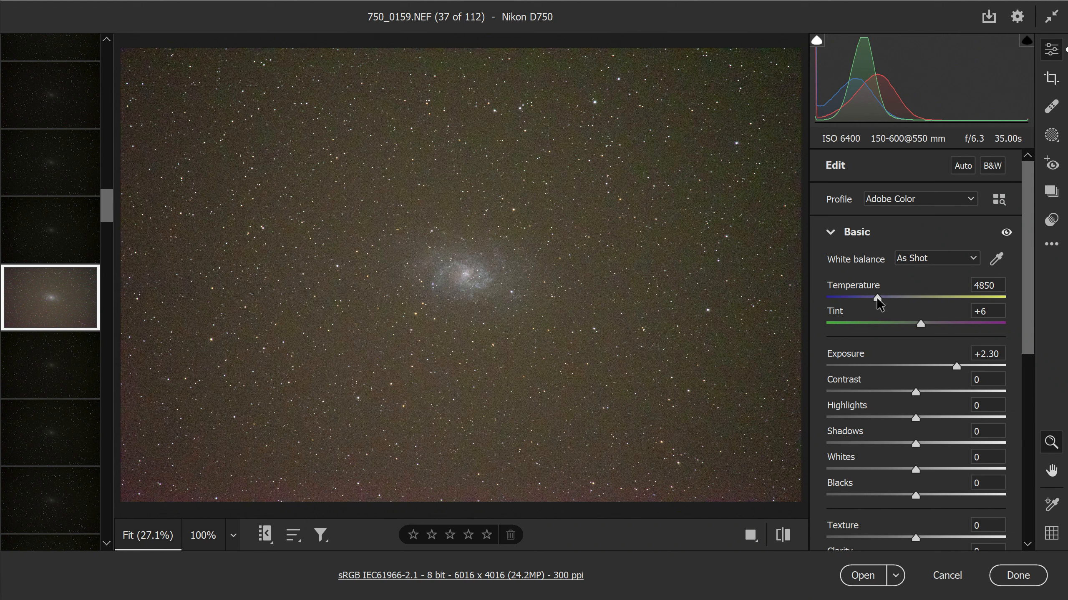
left_click_drag(877, 299, 871, 299)
left_click_drag(921, 323, 925, 324)
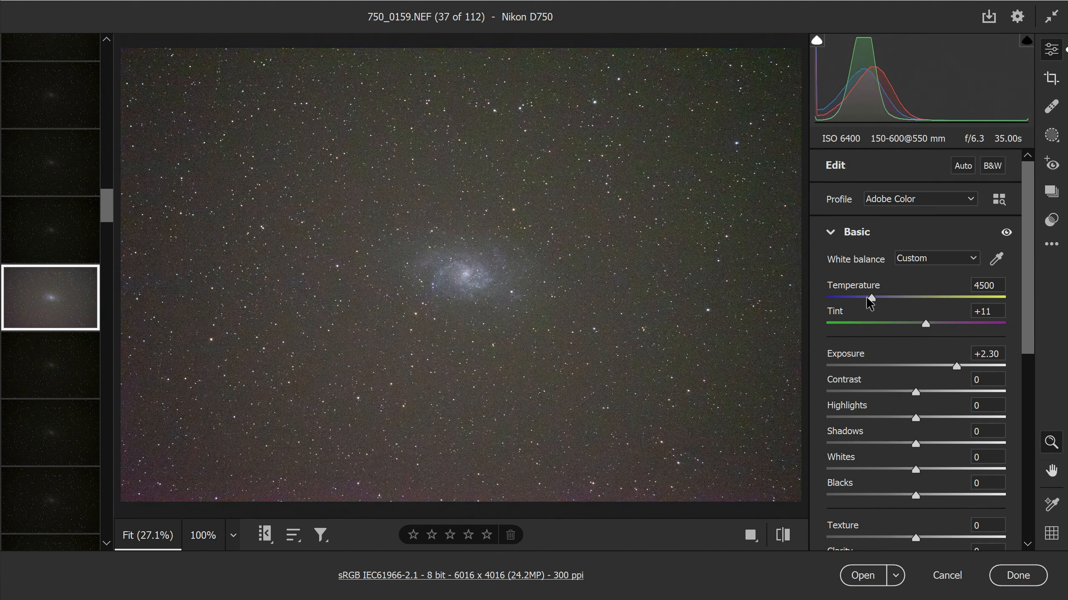
left_click_drag(868, 299, 866, 298)
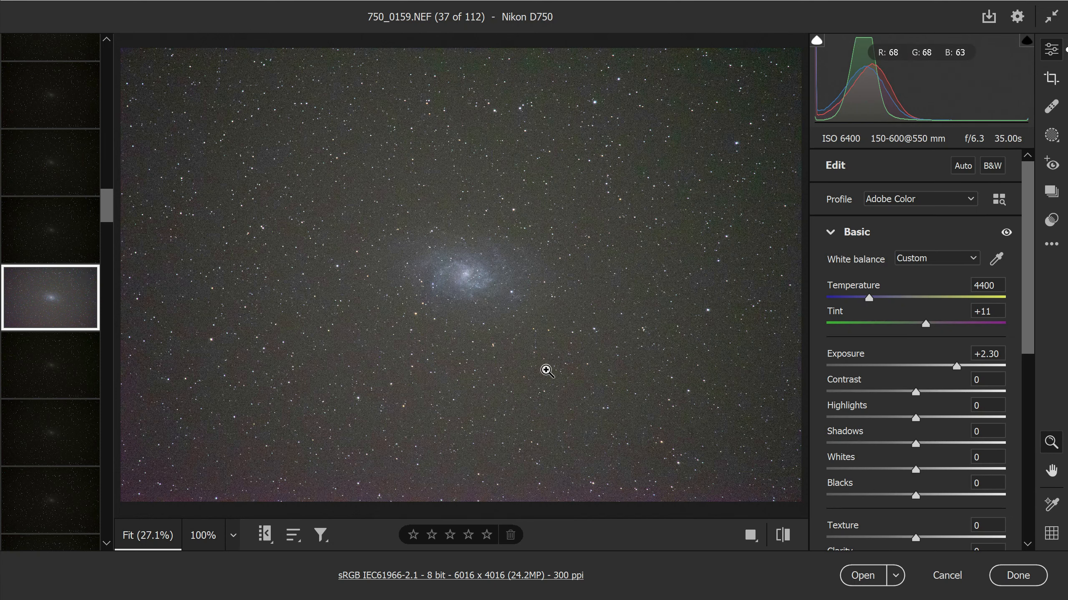
- Reduce the saturation of the galaxy photo to +40
scroll(958, 336, "down", 2)
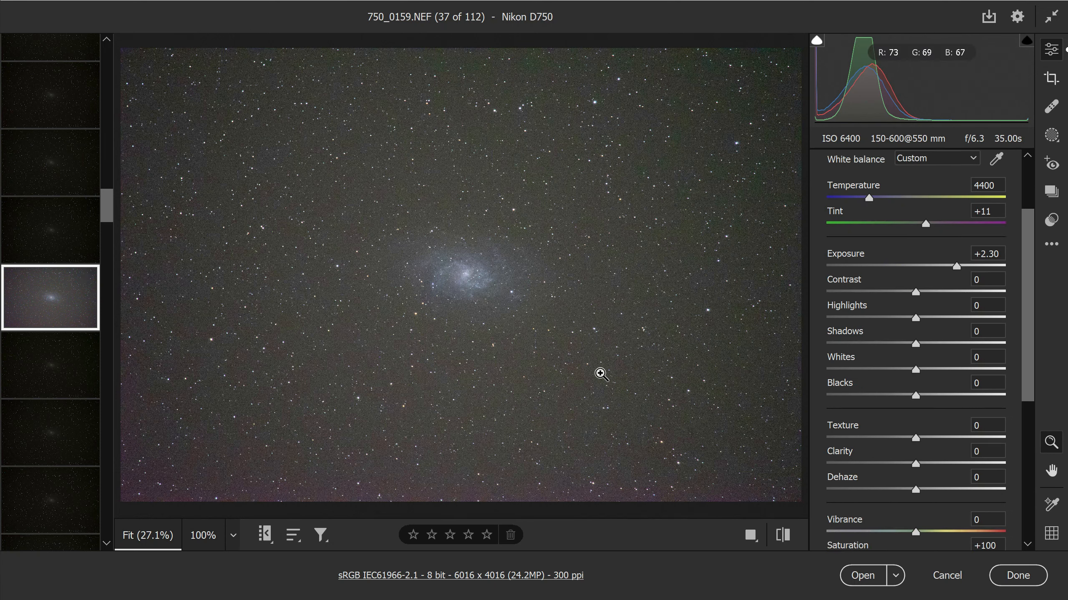
scroll(940, 413, "down", 2)
left_click_drag(1003, 457, 951, 458)
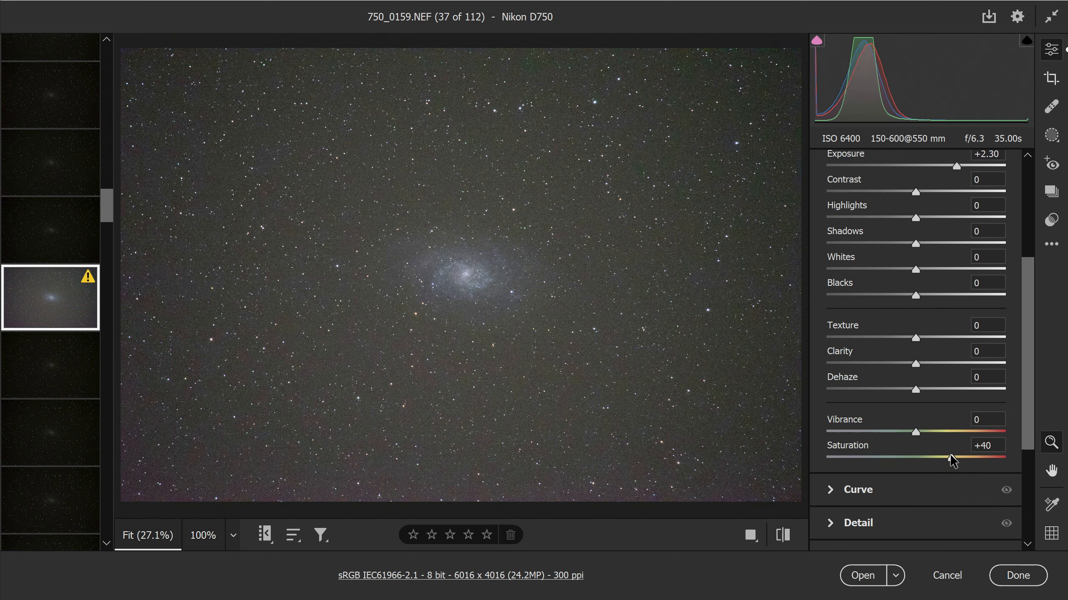
- Set the sharpening in the Detail settings to 0 and collapse its extra options
scroll(946, 396, "down", 4)
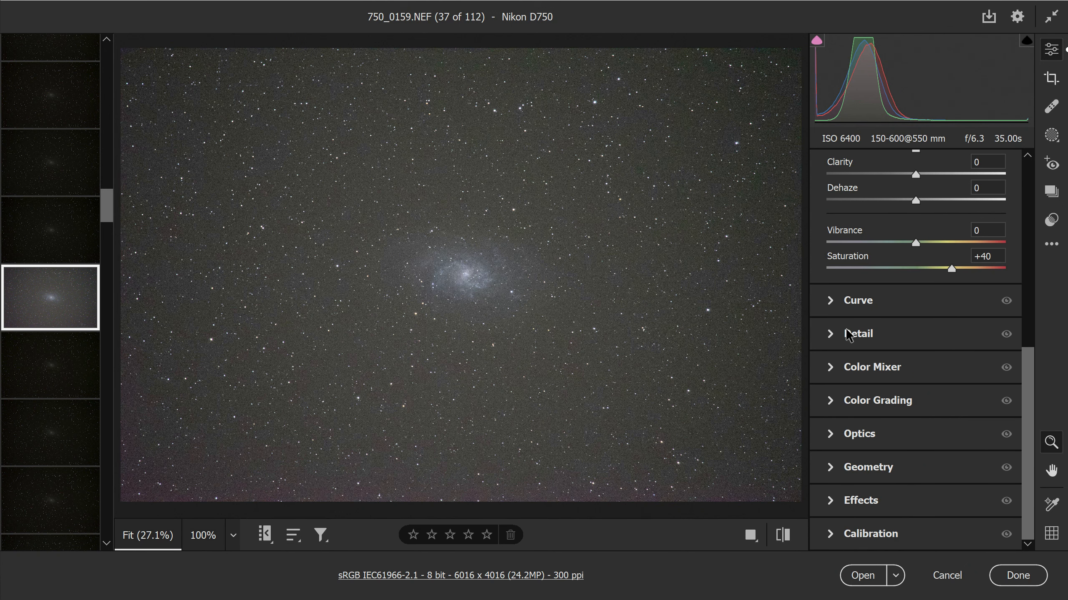
left_click(893, 334)
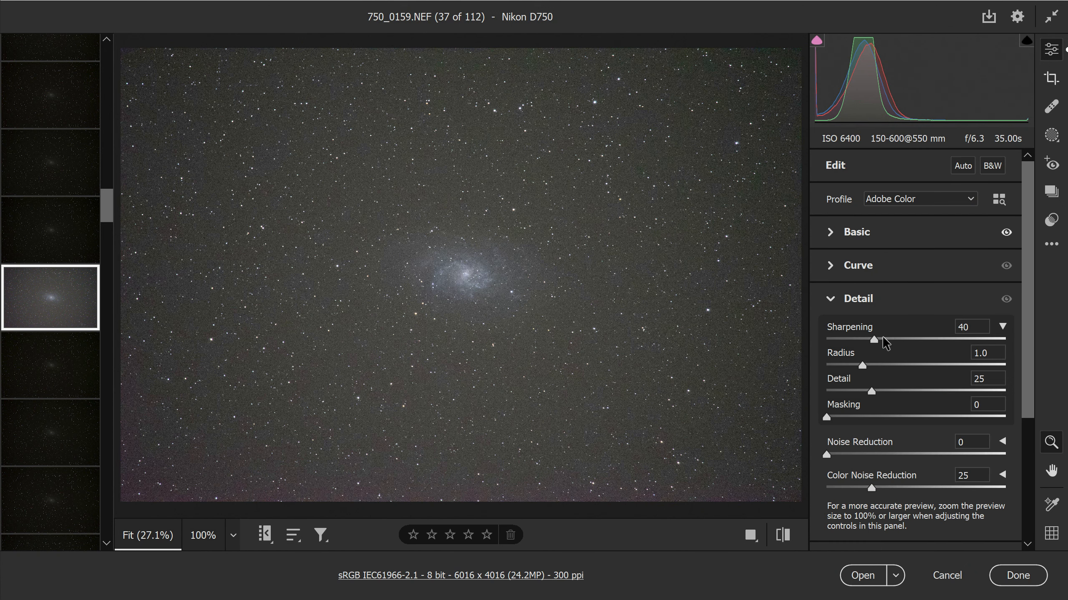
left_click_drag(873, 341, 823, 341)
left_click(1002, 327)
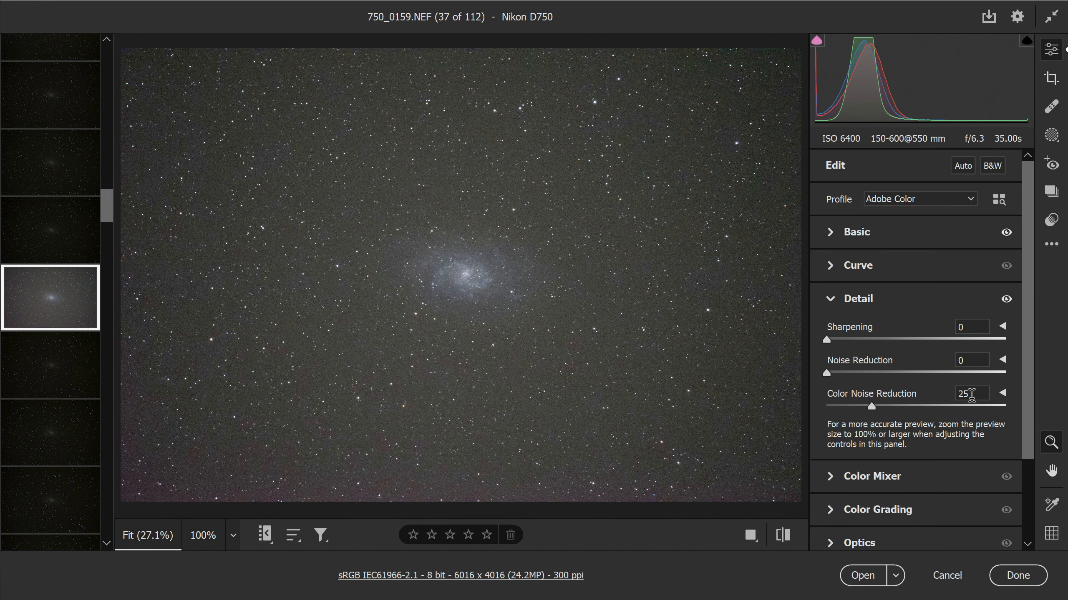
- Examine the galaxy up close without color noise reduction, and set Color Noise Reduction to 15
left_click_drag(496, 281, 615, 320)
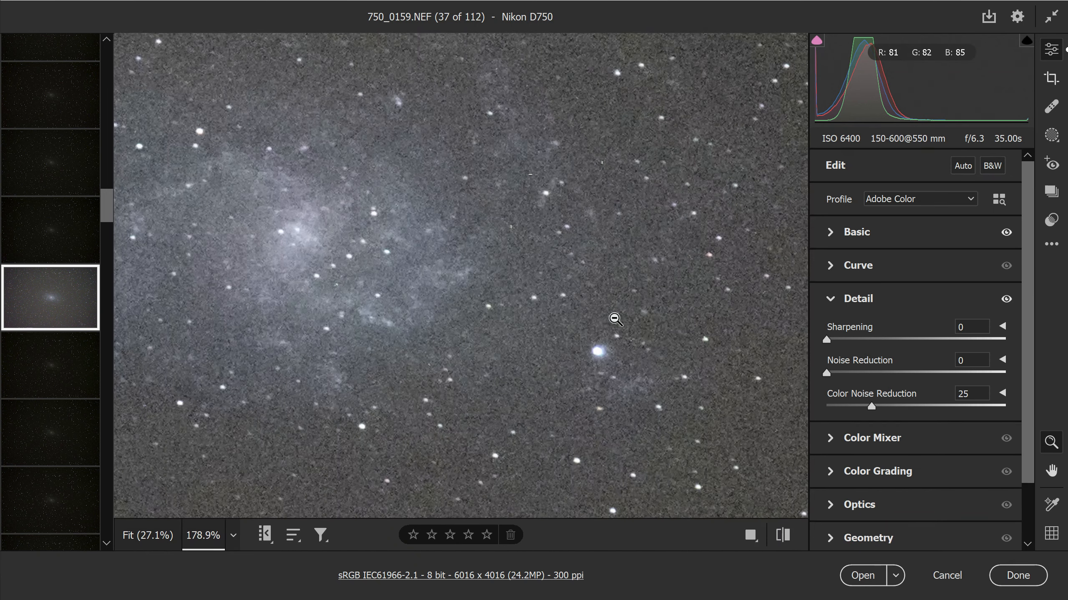
left_click_drag(869, 406, 775, 399)
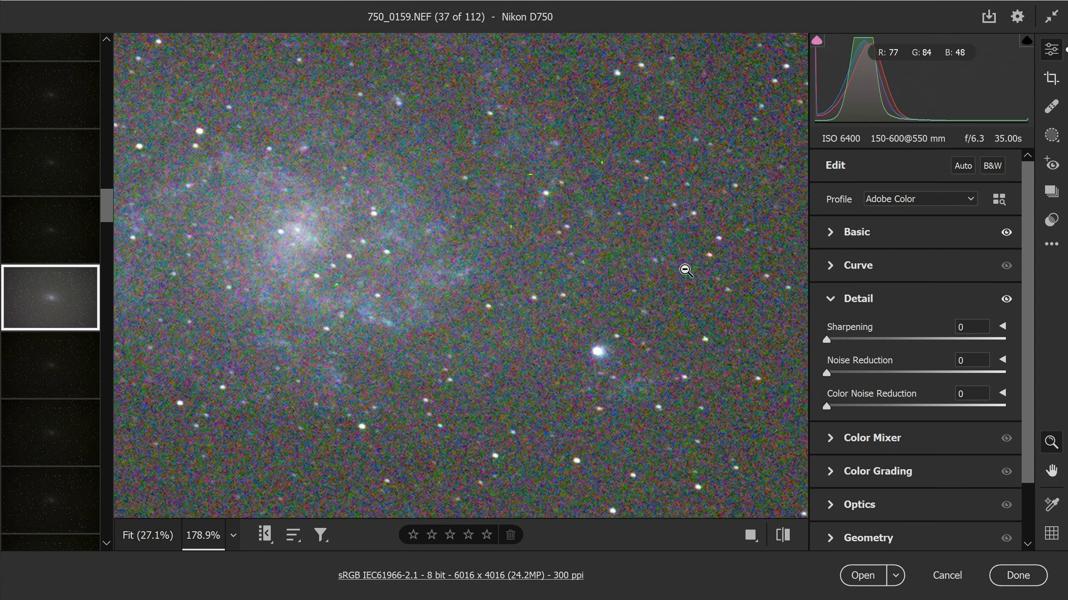
left_click_drag(826, 407, 859, 403)
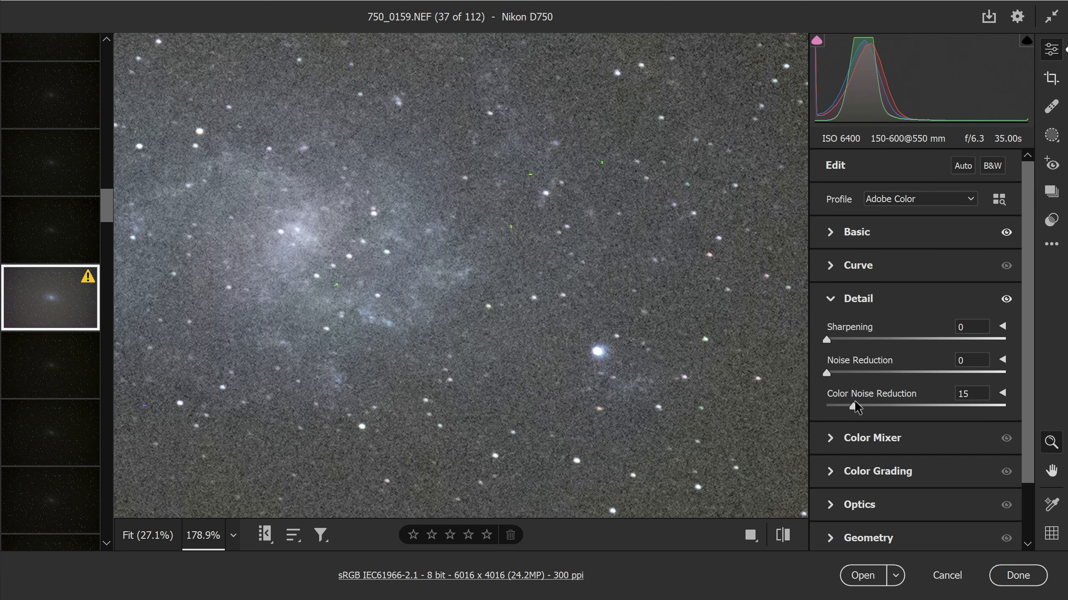
key("space")
left_click_drag(576, 260, 673, 344)
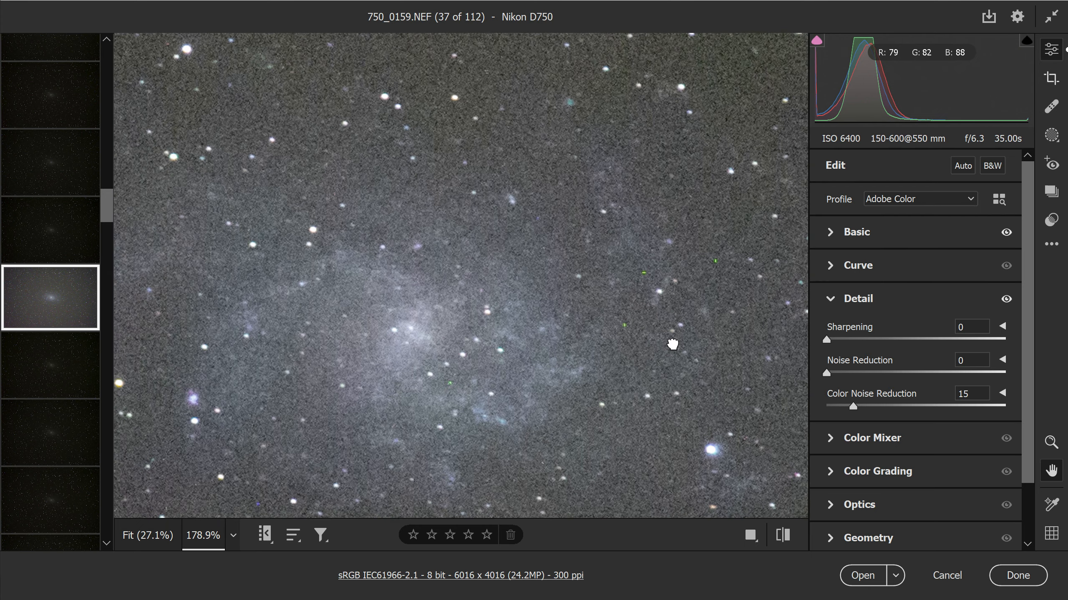
mouse_move(854, 406)
left_mouse_down()
mouse_move(843, 404)
mouse_move(852, 406)
left_mouse_up()
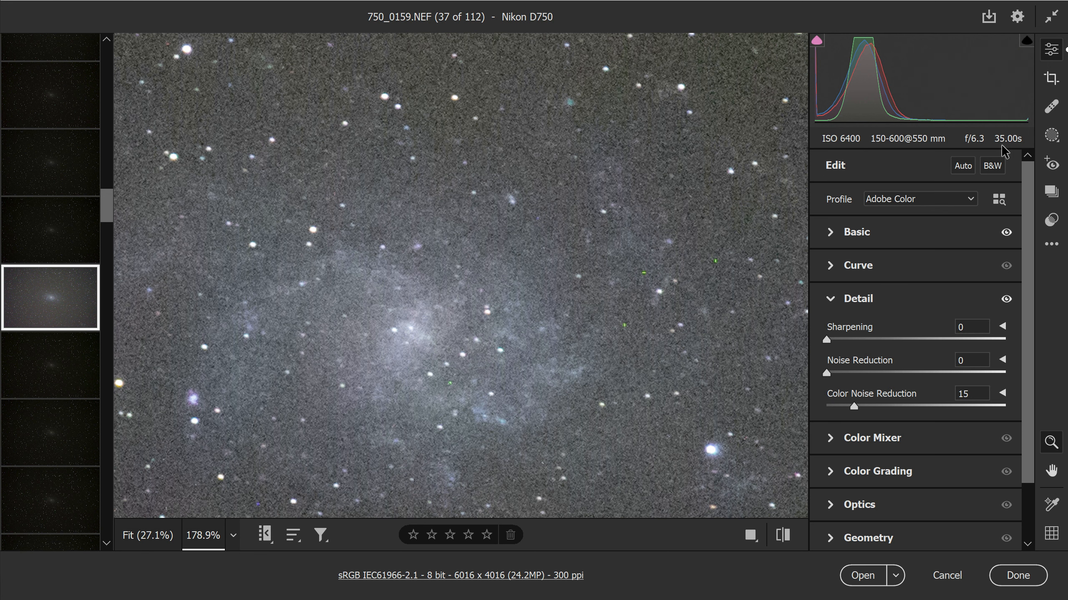
- In Calculator, work out the total exposure time in minutes by multiplying 100 by 35 and dividing by 60
key("alt+Tab")
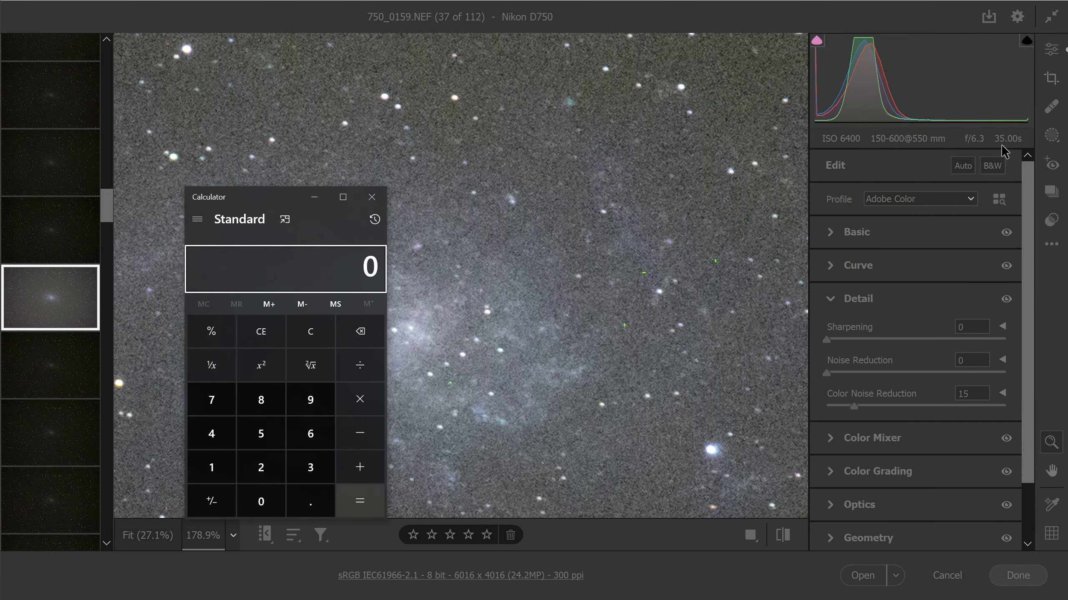
type("100 × 35")
key("Return")
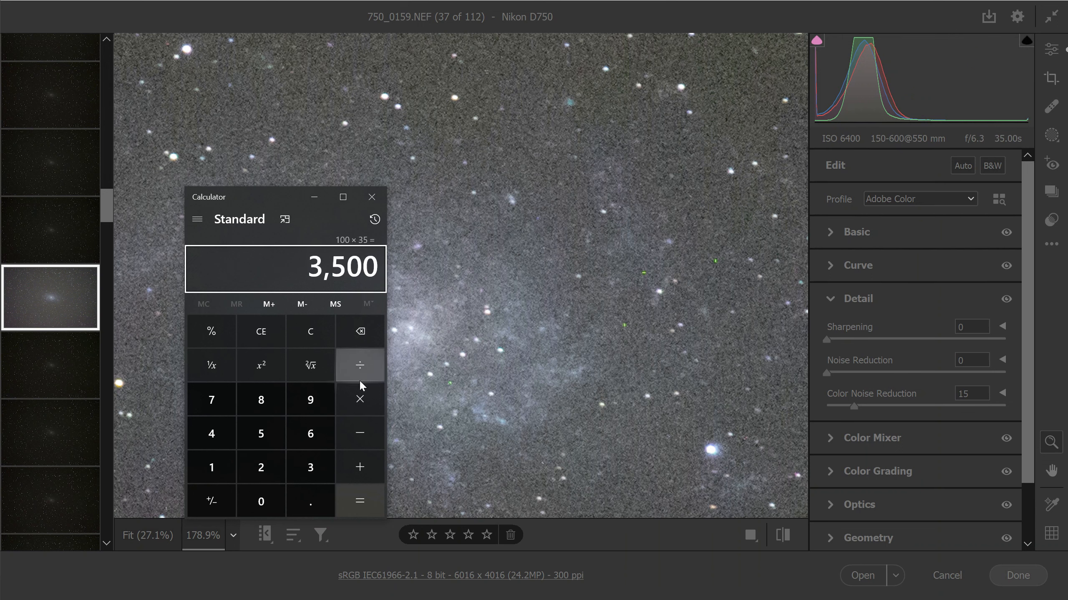
left_click(360, 365)
left_click(319, 435)
left_click(269, 501)
left_click(357, 500)
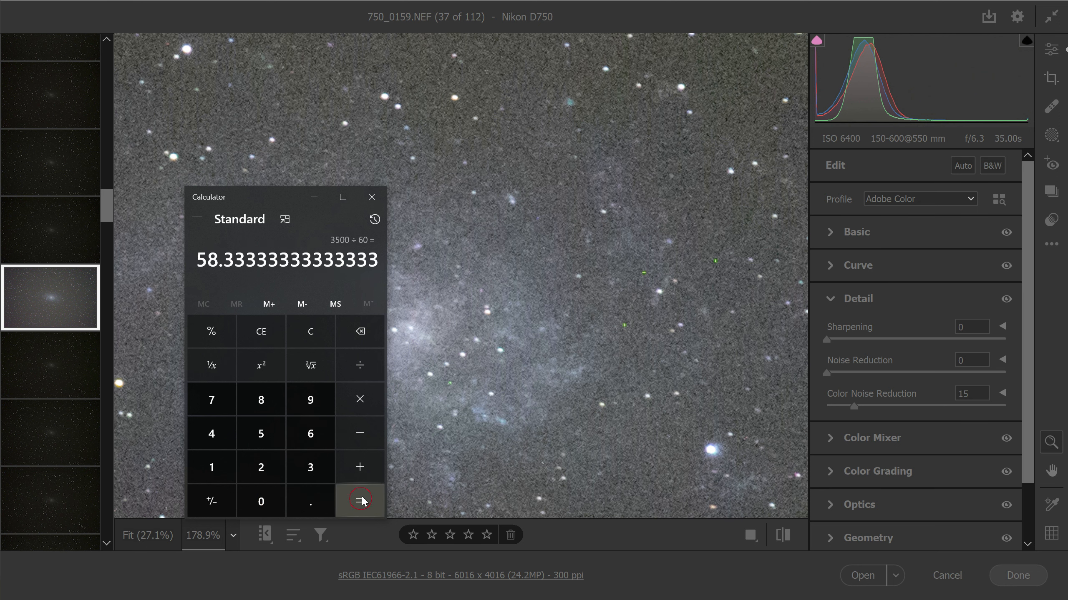
left_click(372, 198)
- Set Noise Reduction to 14, return to the full-image view and collapse the Detail settings
left_click_drag(826, 373, 845, 372)
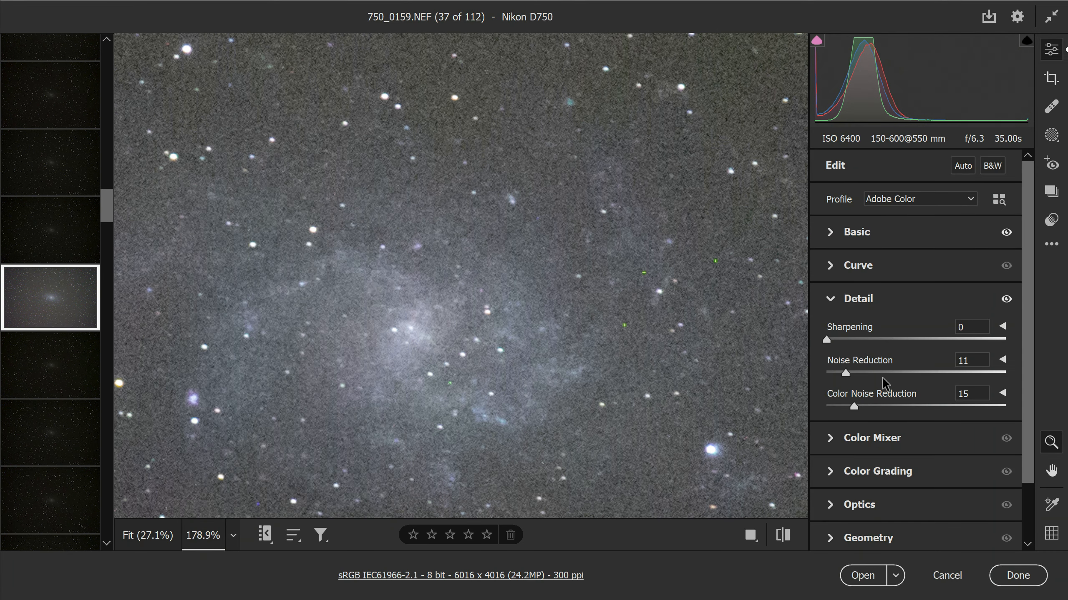
left_click_drag(846, 372, 852, 372)
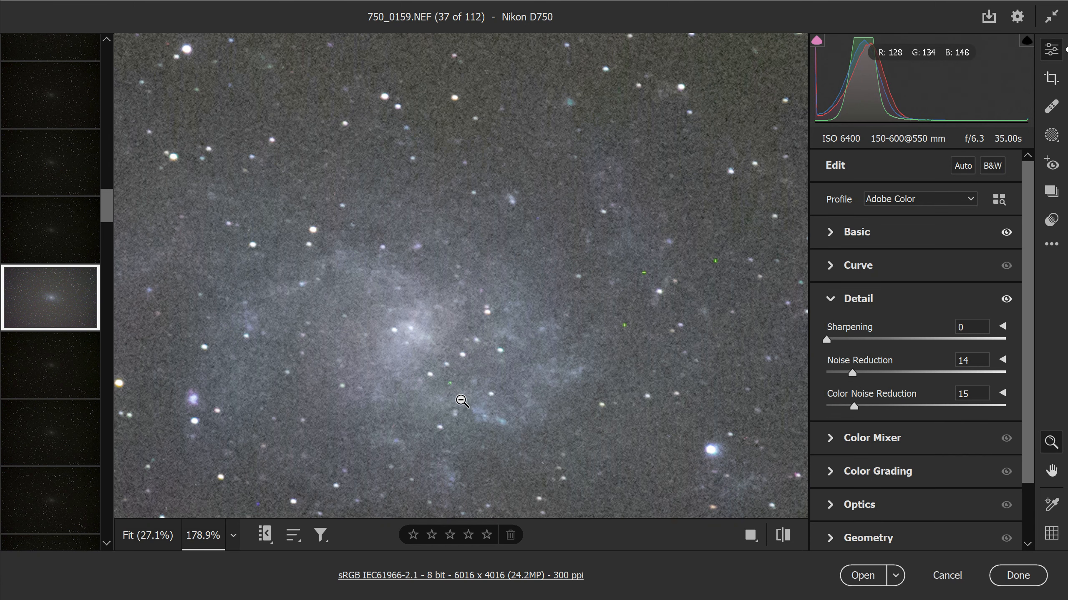
key("ctrl+0")
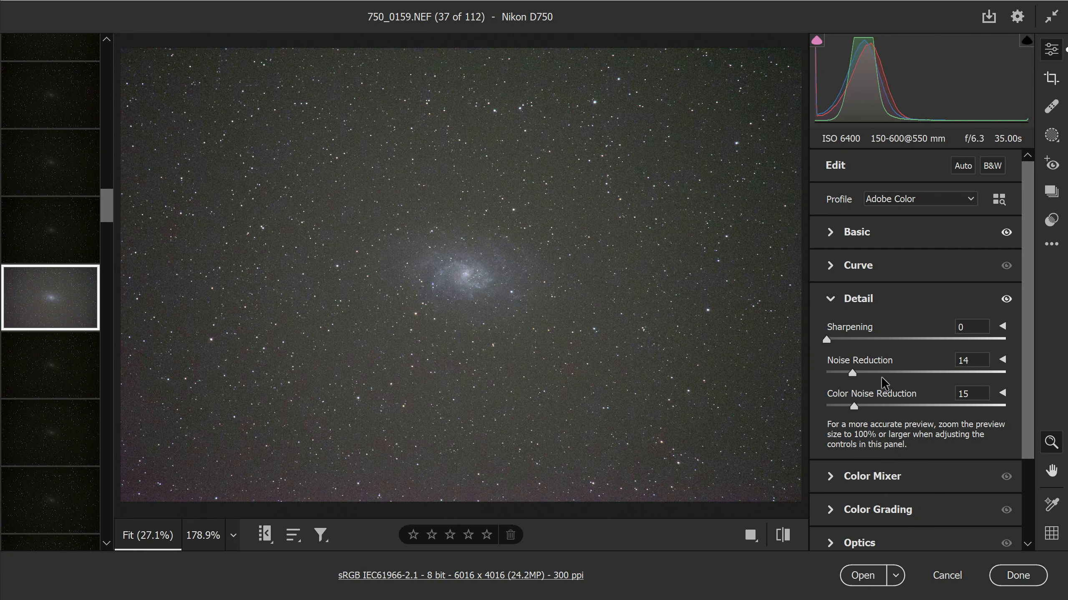
left_click(862, 302)
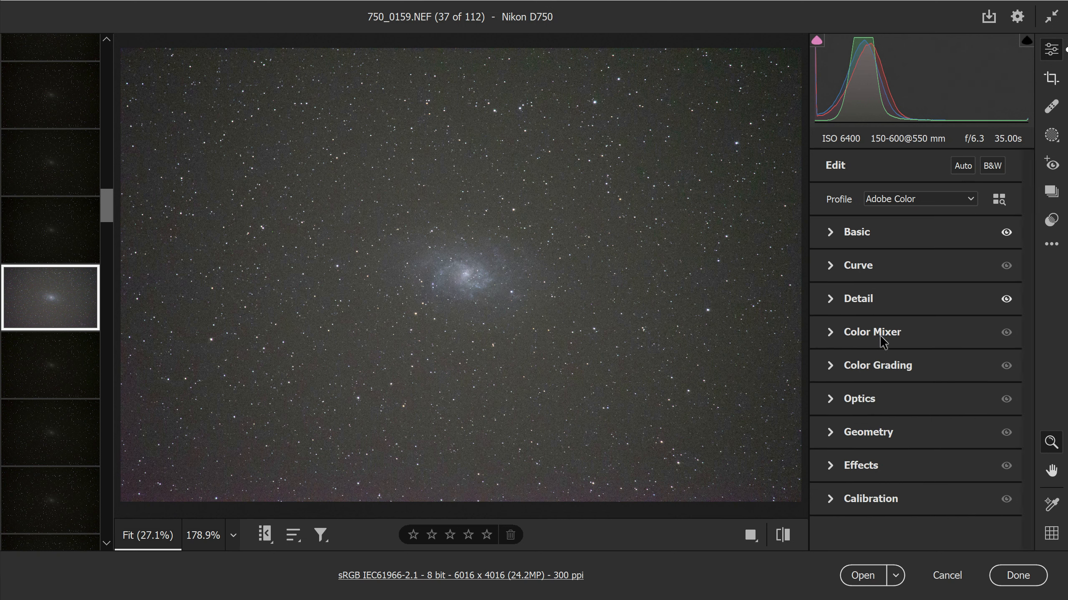
- Expand the Optics settings and try the lens profile corrections, switching them off again
left_click(860, 397)
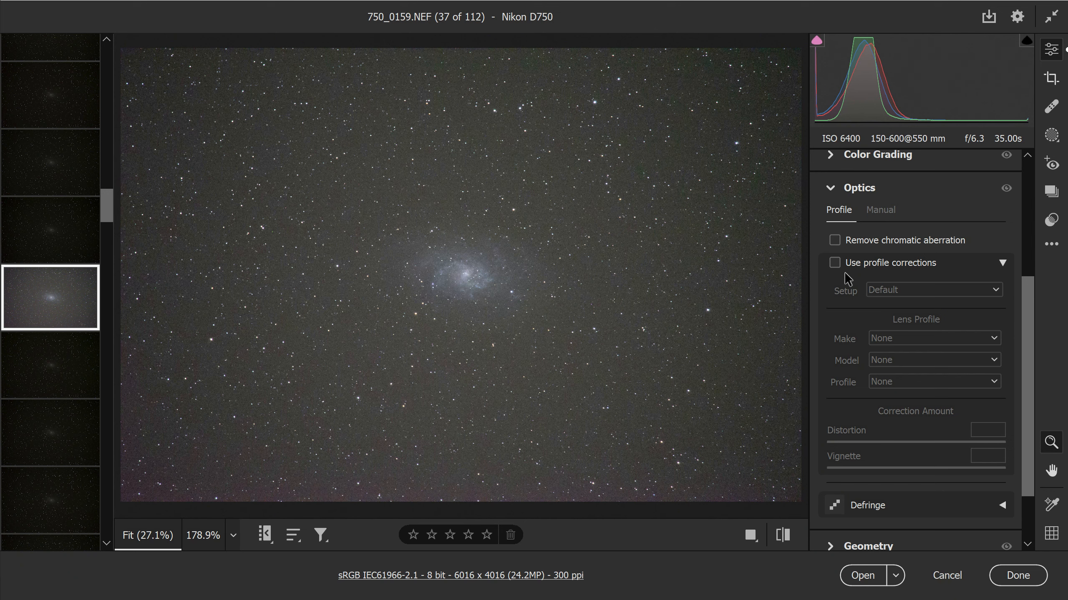
left_click(834, 263)
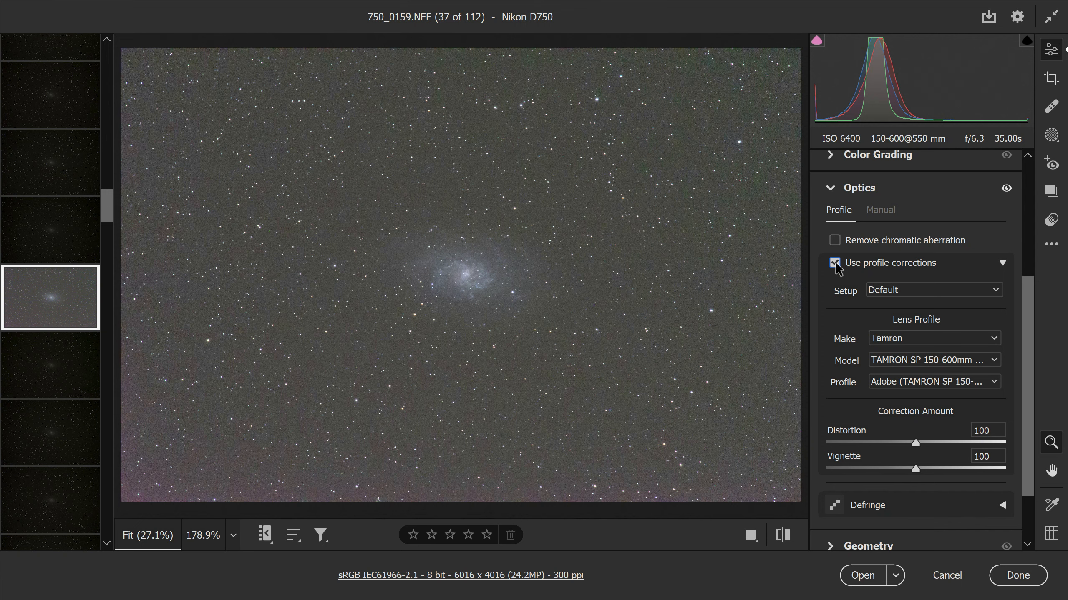
left_click(835, 263)
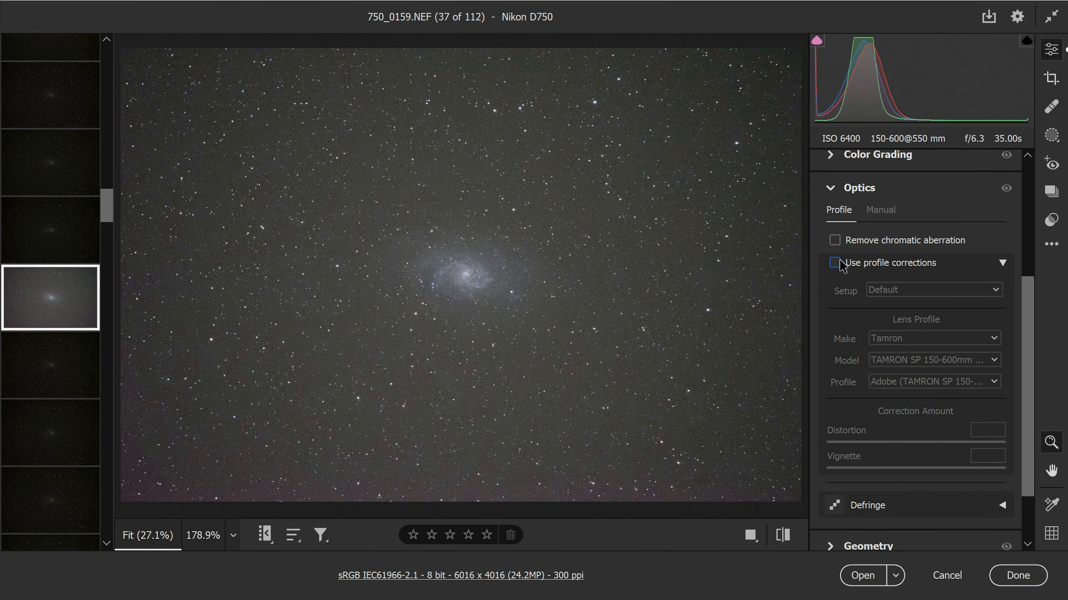
- Try a manual vignette correction of +29 with a midpoint of 53, and reset the vignette to 0
left_click(880, 210)
left_click_drag(916, 362, 915, 387)
left_click(907, 387)
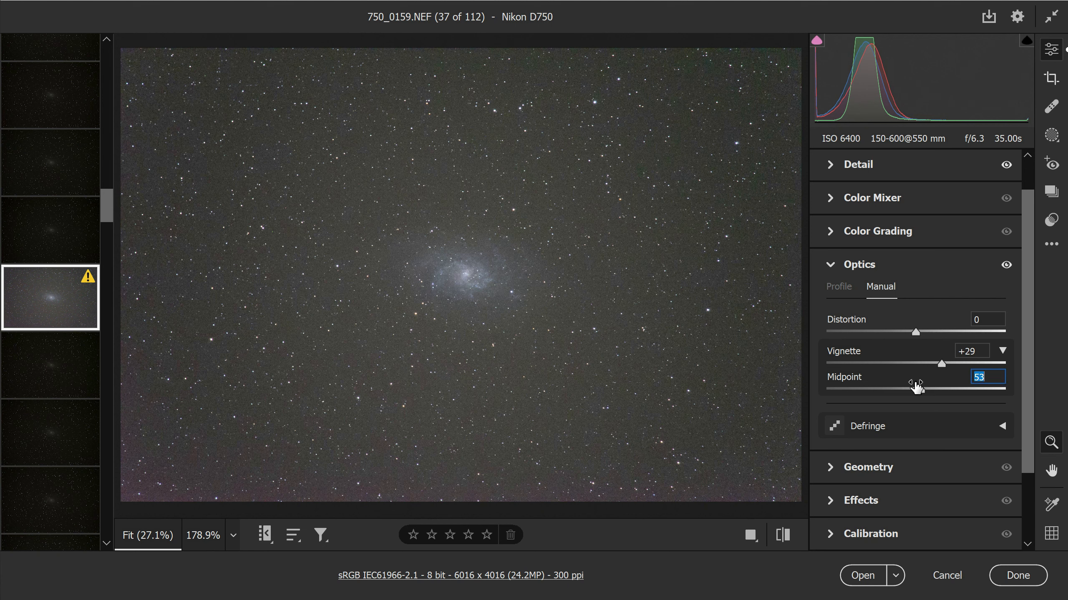
left_click(981, 350)
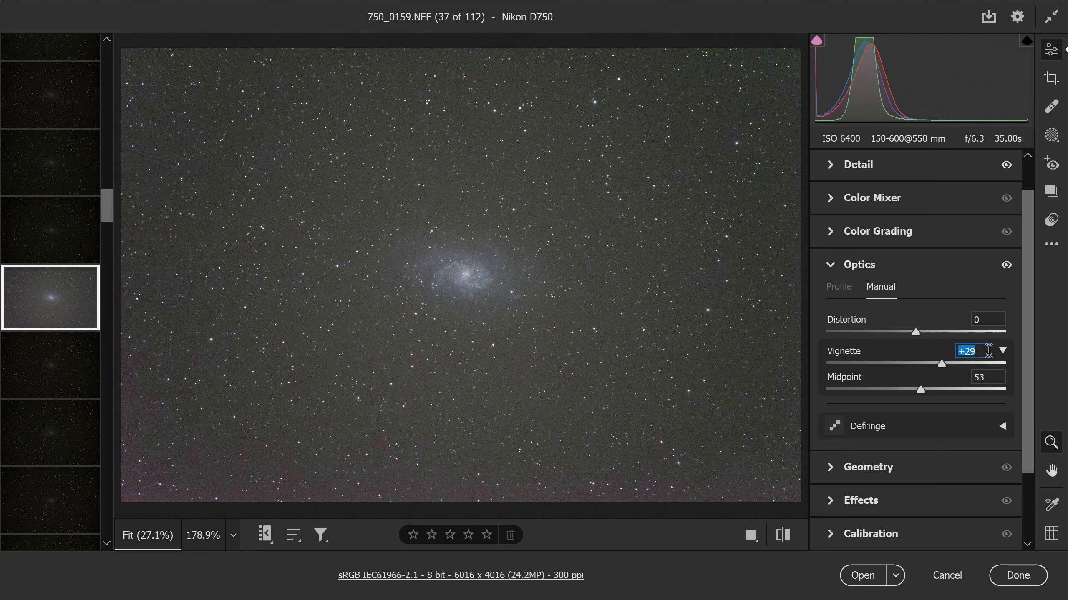
type("0")
- Enable the lens profile corrections with Distortion at 0, and compare the image with and without them
left_click(839, 287)
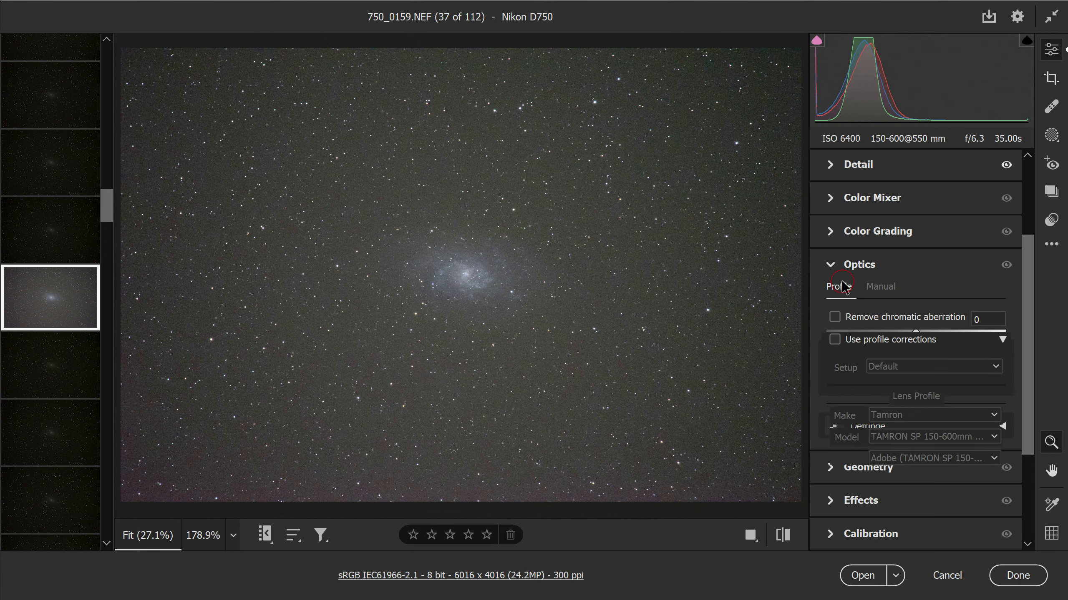
left_click(879, 342)
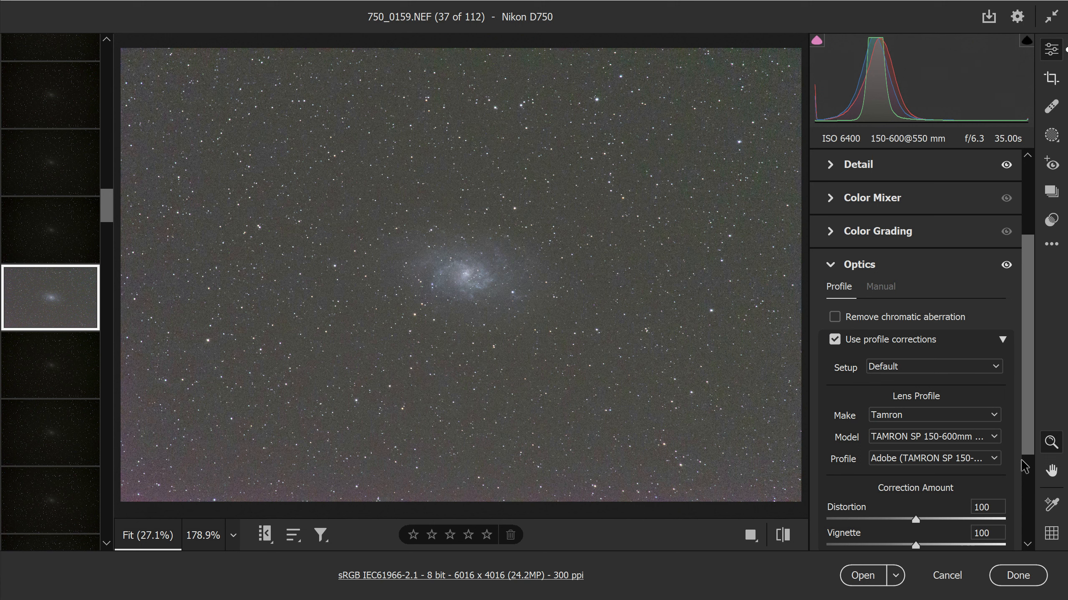
scroll(1022, 465, "down", 2)
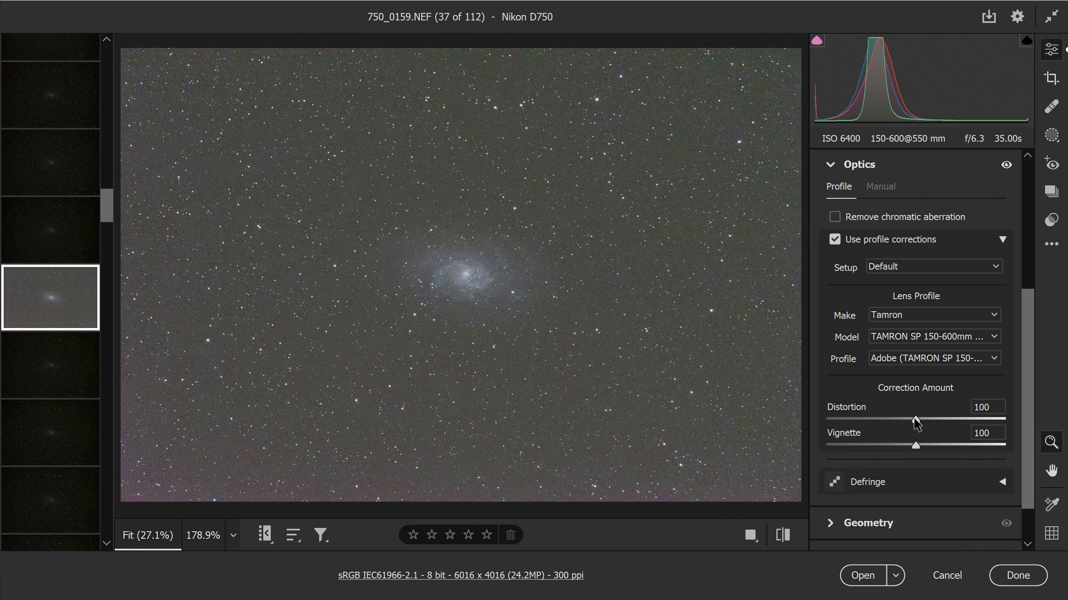
left_click_drag(914, 418, 796, 417)
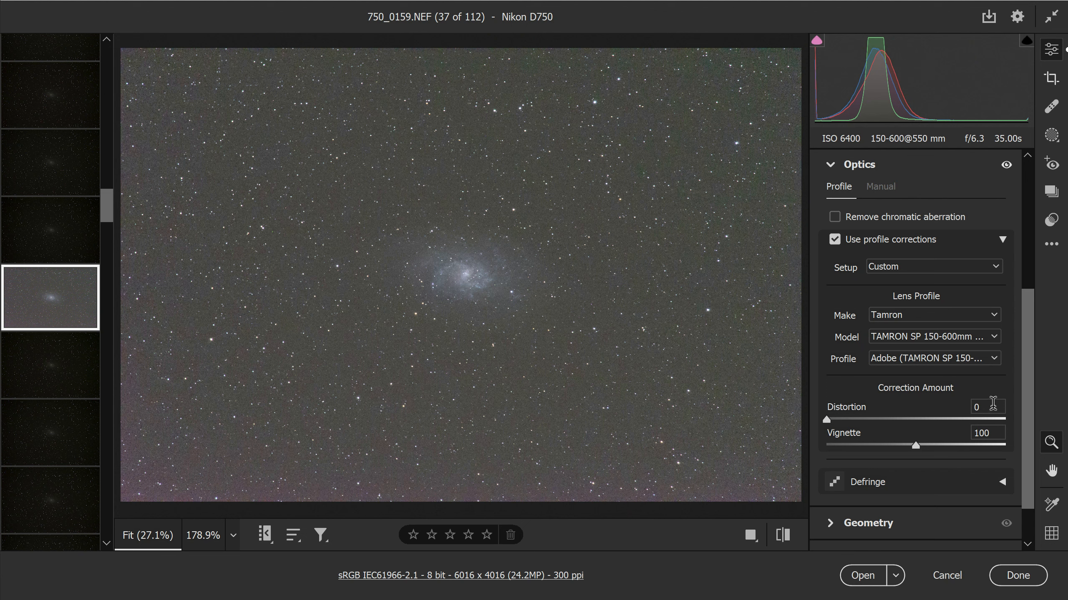
left_click(835, 241)
left_click(836, 241)
left_click(836, 241)
- In the Basic settings, try Exposure at +1.80 and +4.10, and set it to +1.75
scroll(973, 397, "up", 5)
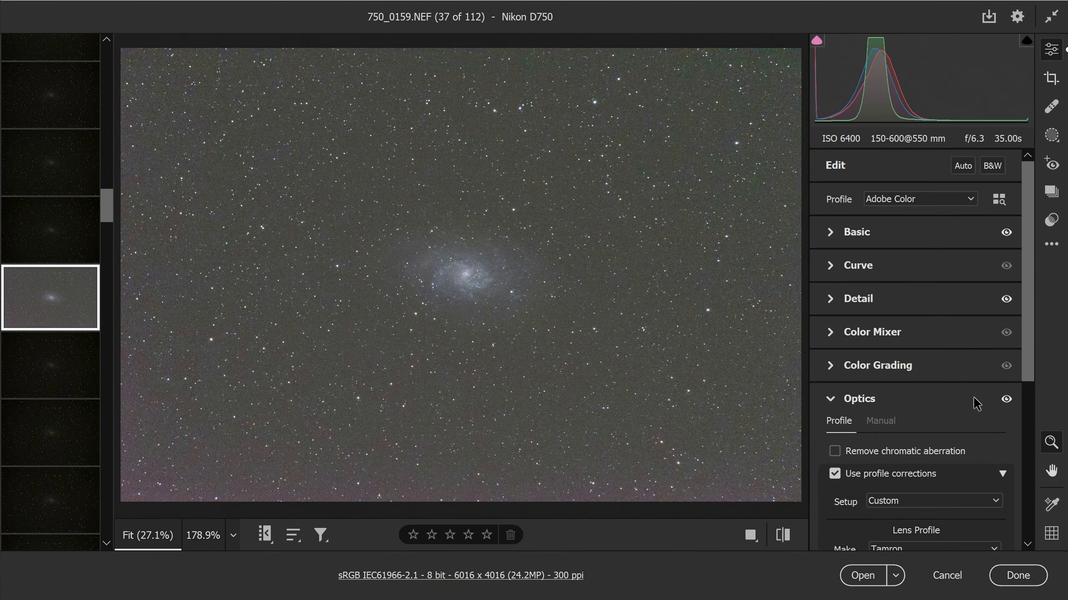
left_click(857, 232)
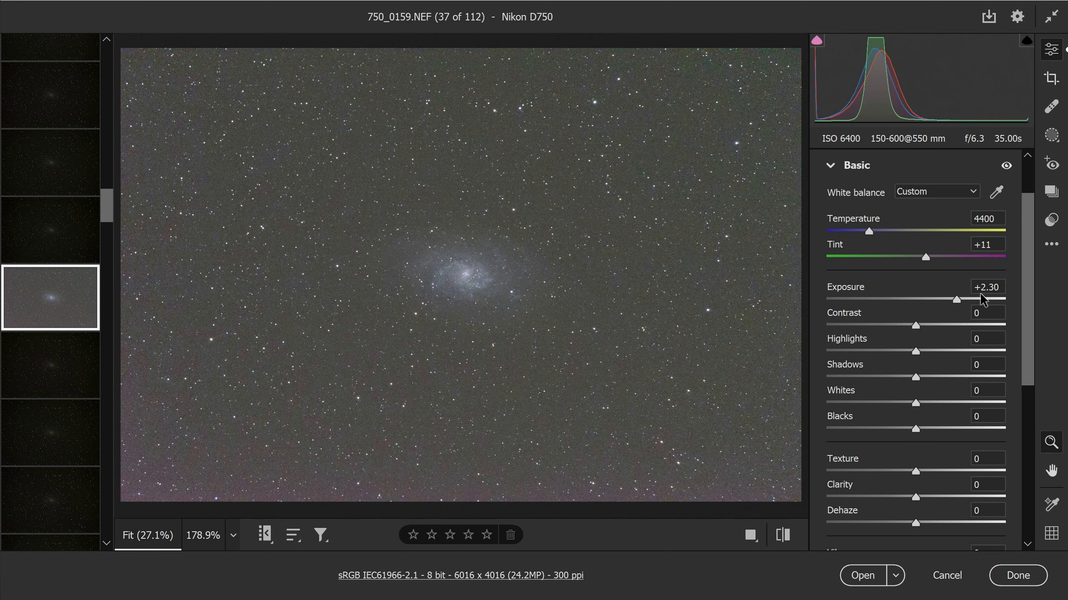
mouse_move(956, 301)
left_mouse_down()
mouse_move(926, 297)
mouse_move(959, 290)
mouse_move(948, 291)
left_mouse_up()
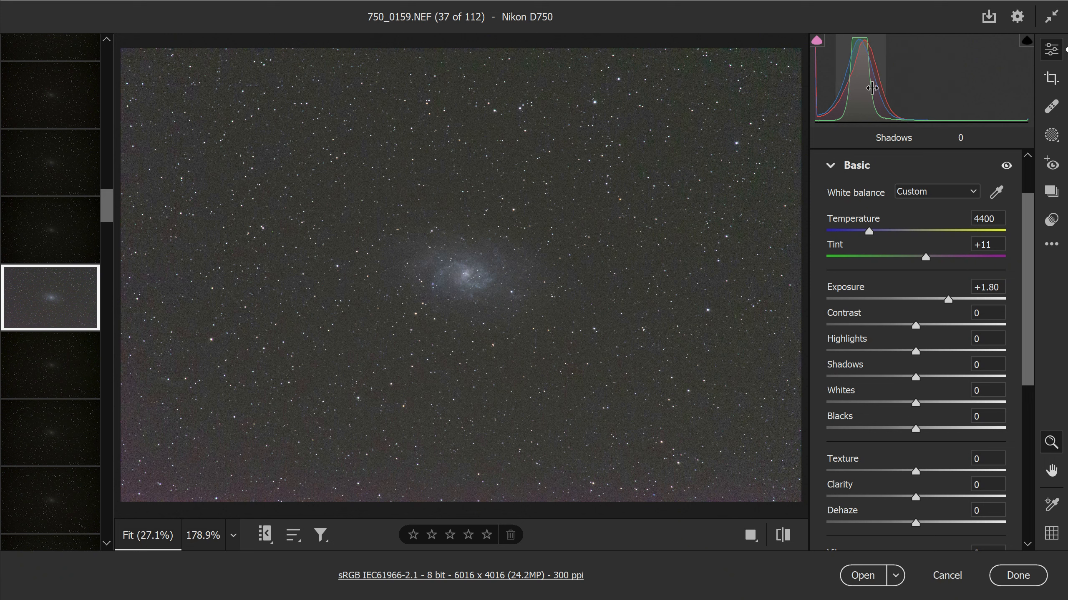
left_click_drag(948, 299, 988, 297)
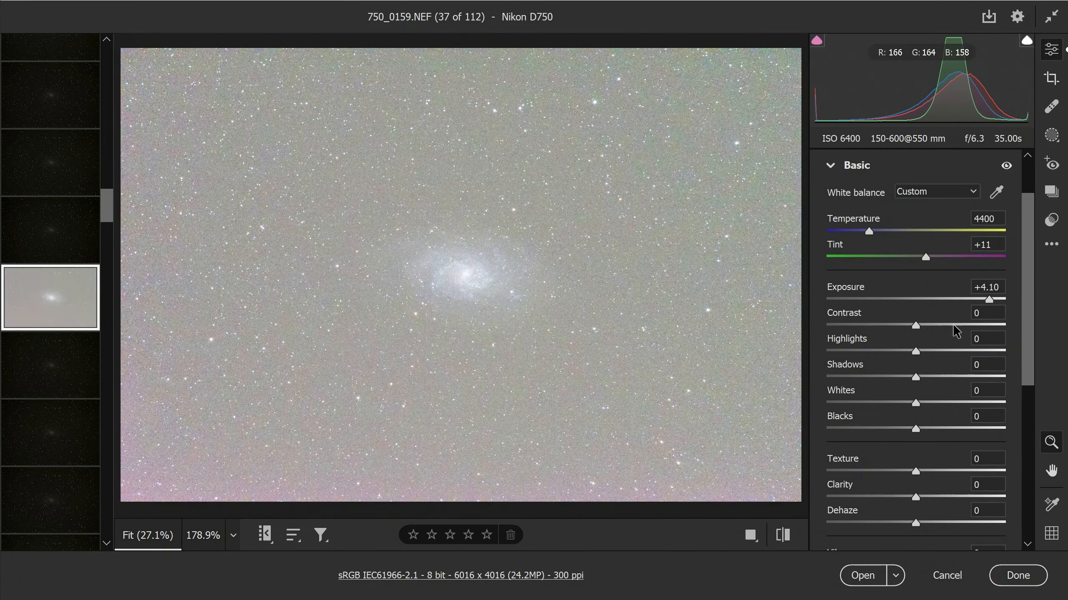
left_click_drag(985, 299, 943, 297)
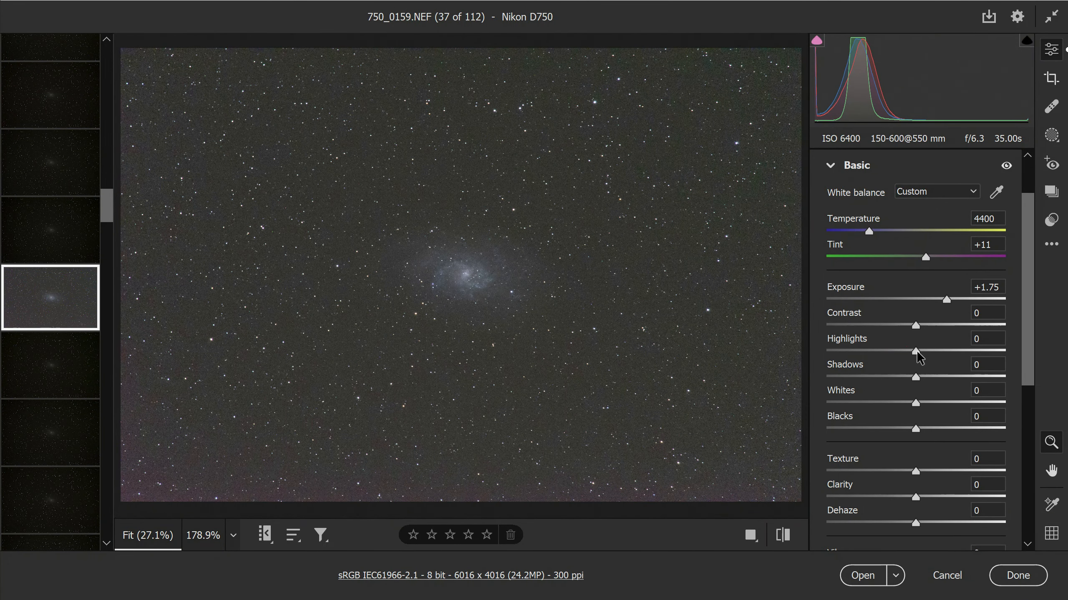
- Set Highlights to -20 and Whites to -5, and compare the image with the unedited exposure 750_0158.NEF
mouse_move(916, 350)
left_mouse_down()
mouse_move(866, 353)
mouse_move(905, 353)
left_mouse_up()
left_click_drag(915, 403, 911, 404)
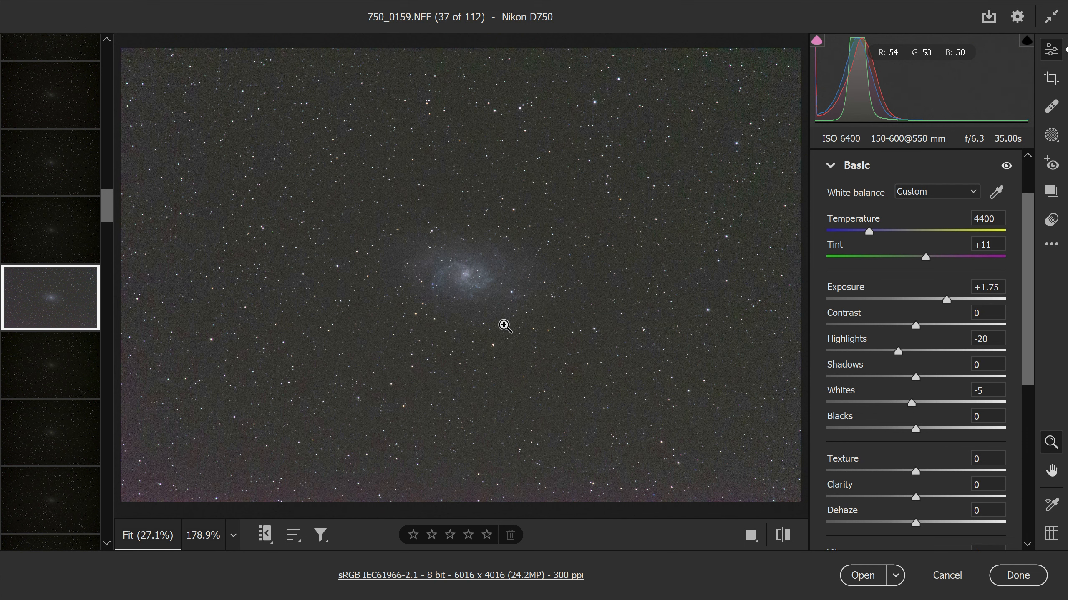
left_click(12, 232)
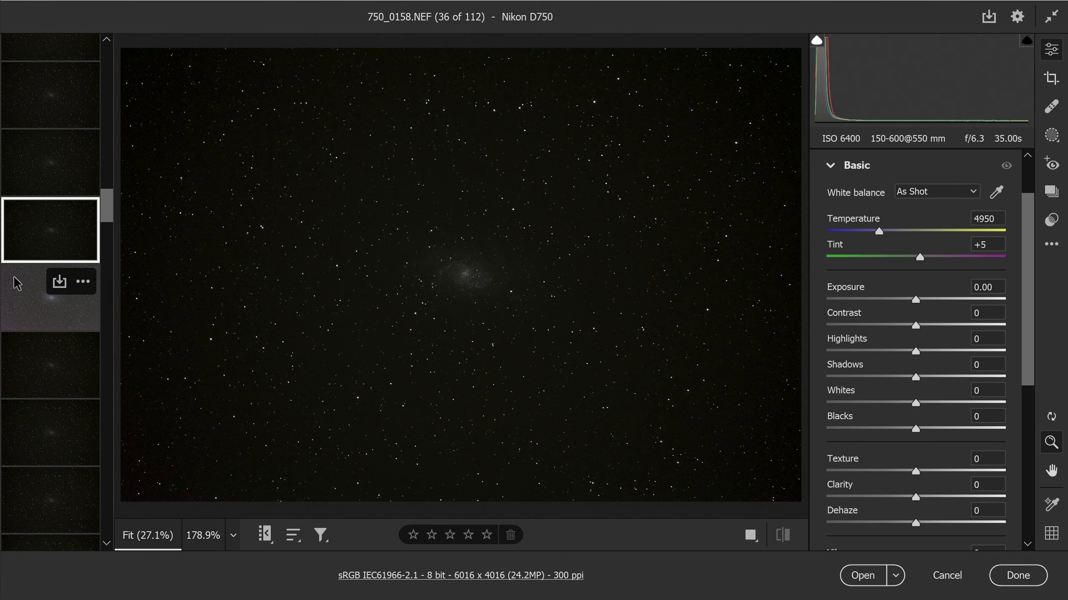
left_click(10, 299)
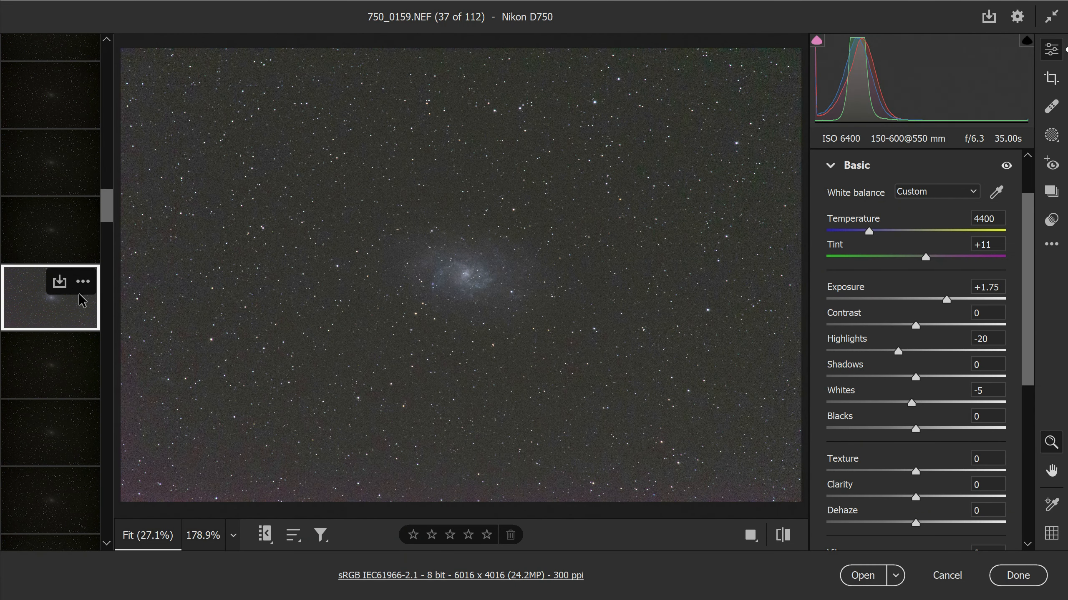
- Select all exposures and synchronize the edits of 750_0159.NEF to them with the Default subset
key("ctrl+a")
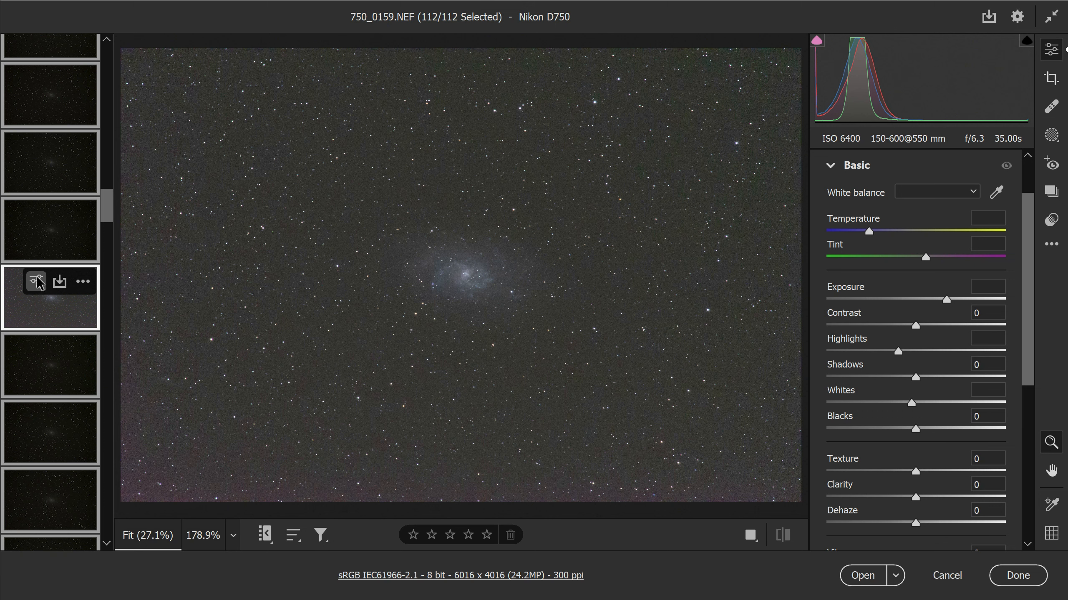
right_click(39, 305)
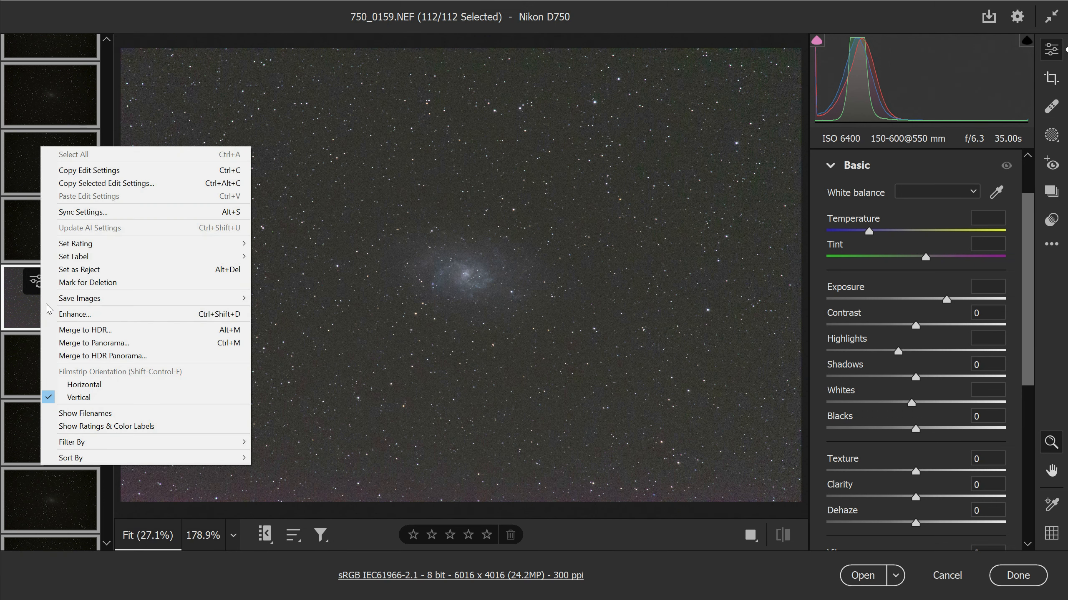
left_click(134, 219)
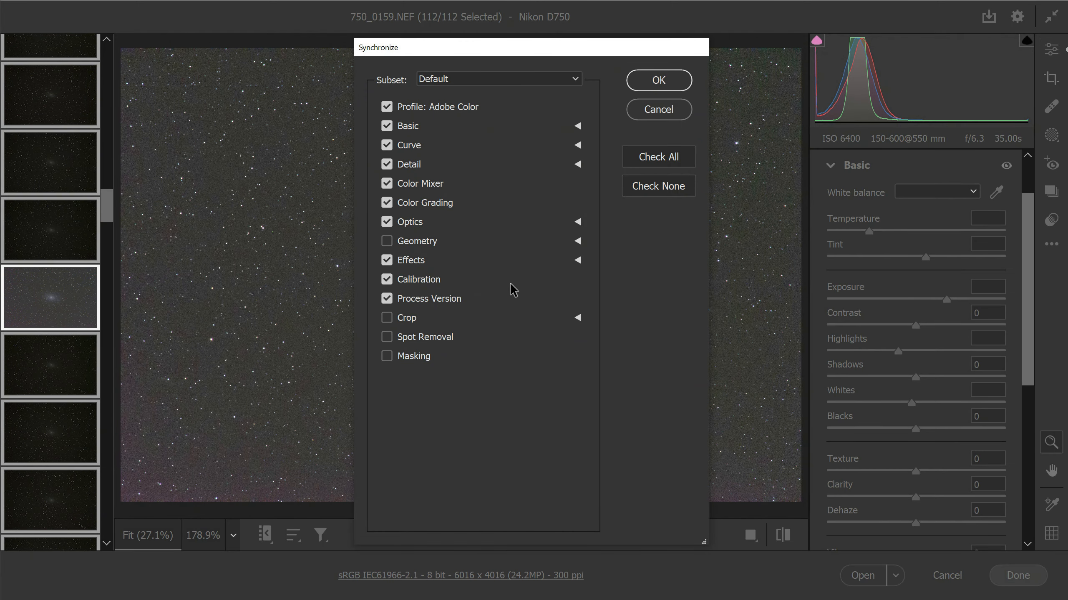
left_click(635, 83)
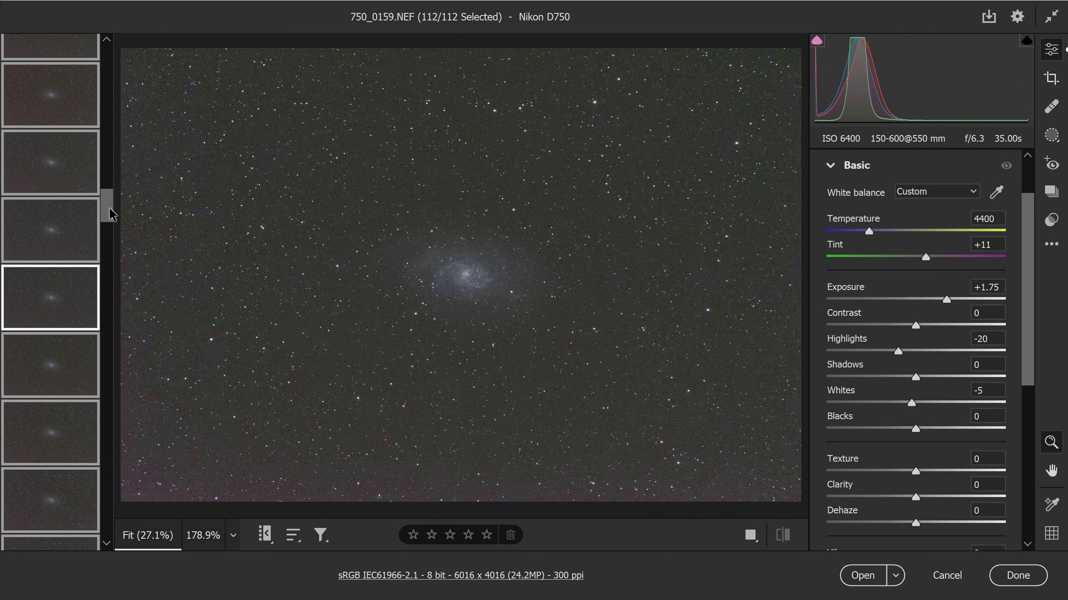
- Inspect the stars of the last exposure, 750_0234.NEF, up close, return to the full-image view and mark that exposure for deletion
left_click_drag(110, 212, 110, 551)
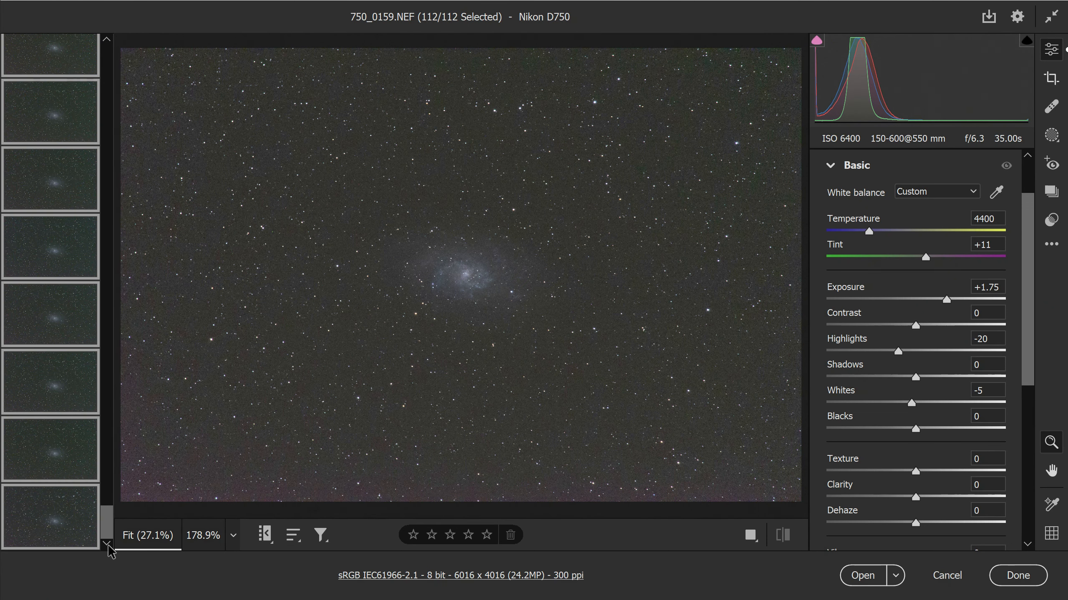
left_click(41, 529)
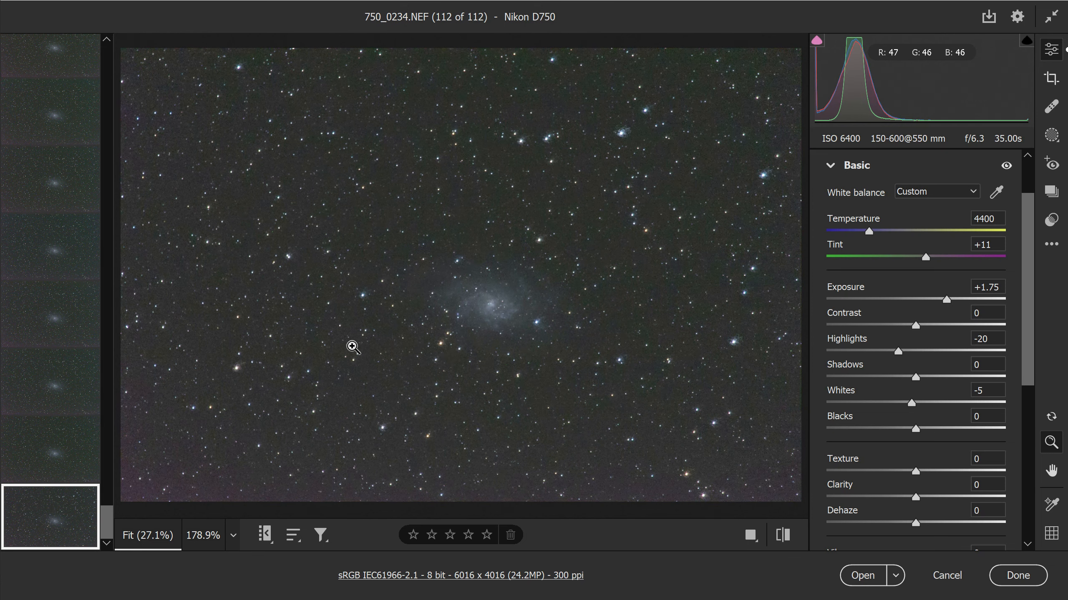
left_click_drag(639, 135, 731, 222)
left_click_drag(598, 237, 500, 261)
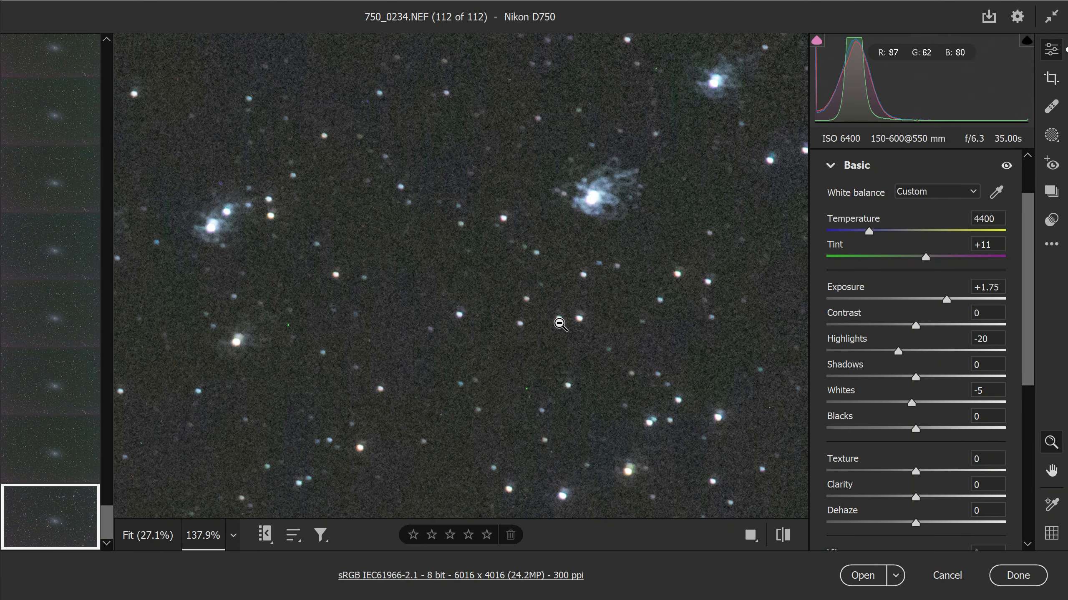
left_click(219, 538)
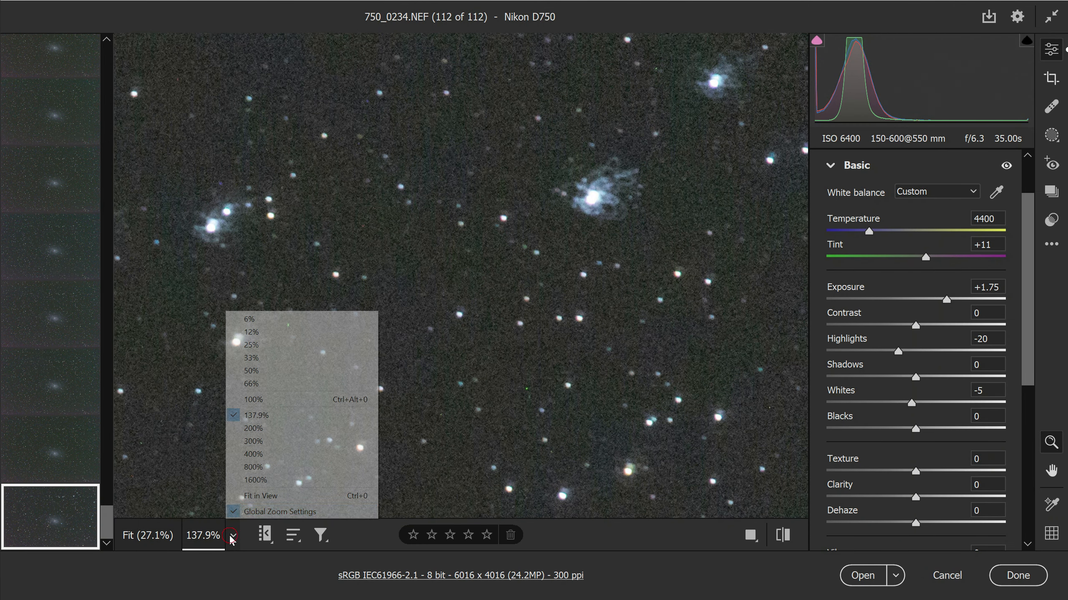
left_click(239, 494)
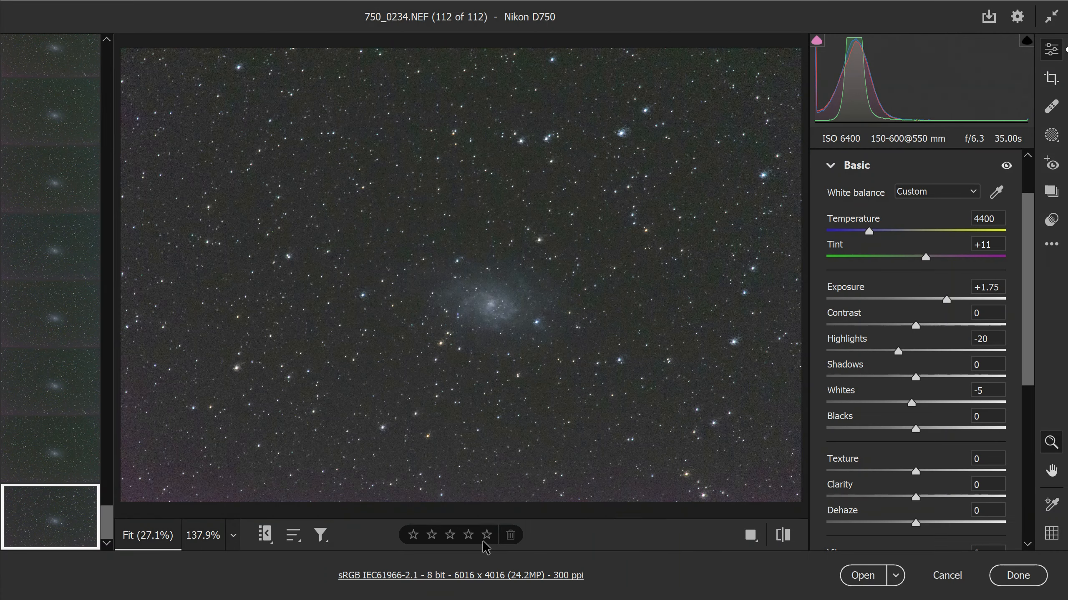
left_click(510, 535)
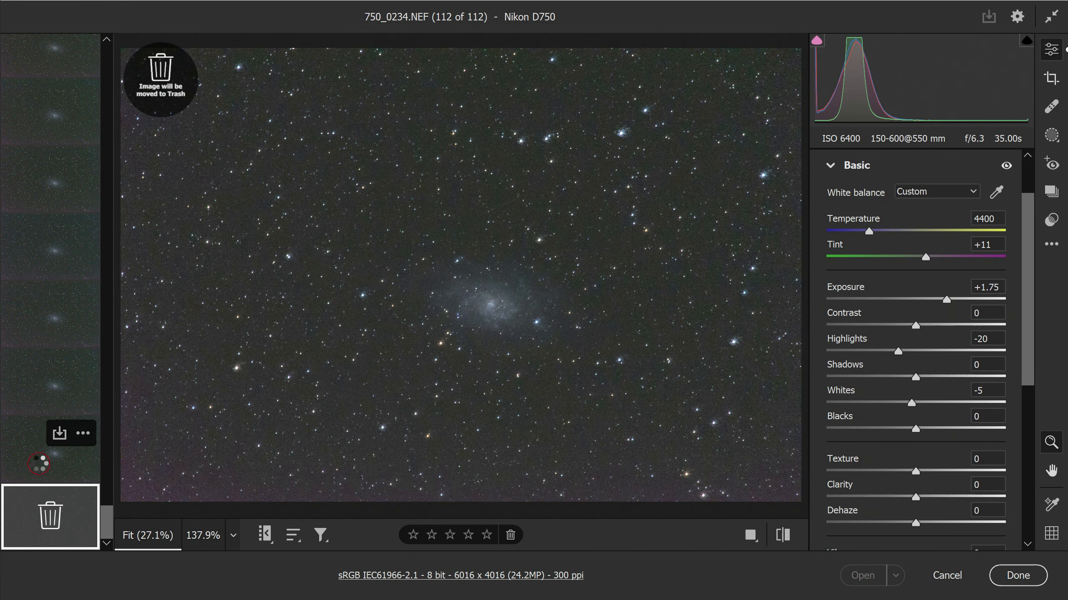
- Check the exposures 750_0233.NEF and 750_0232.NEF, and mark the first exposure, 750_0123.NEF, for deletion
left_click(41, 468)
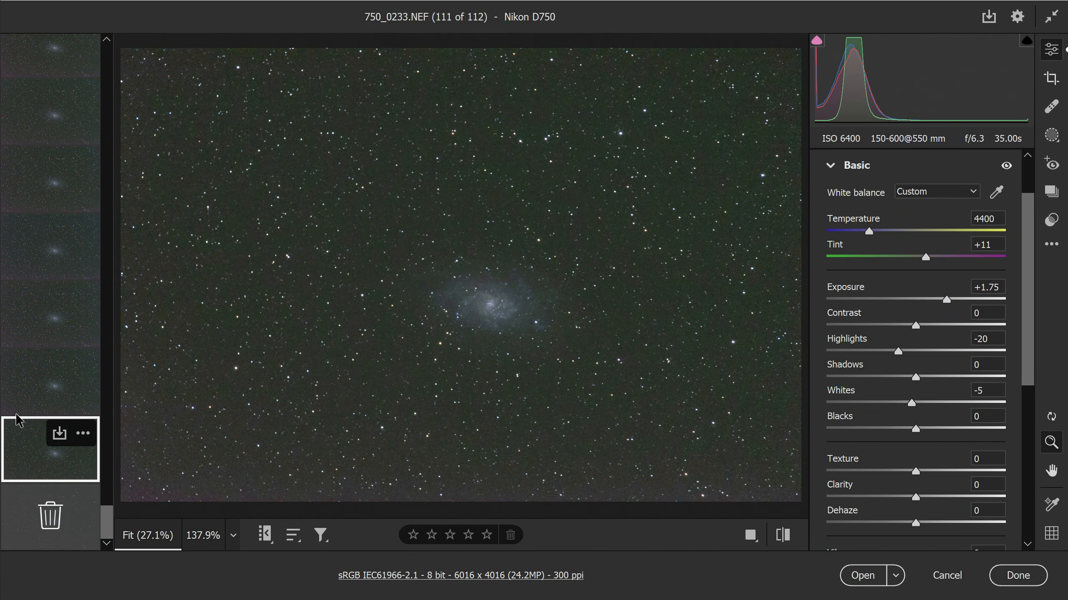
left_click(19, 394)
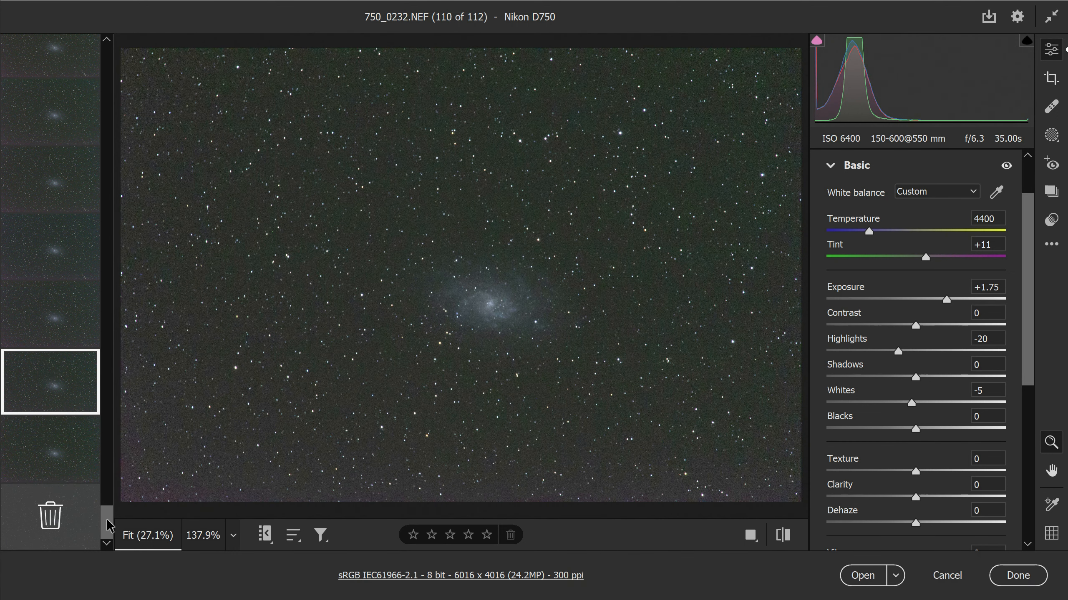
left_click_drag(108, 525, 106, 55)
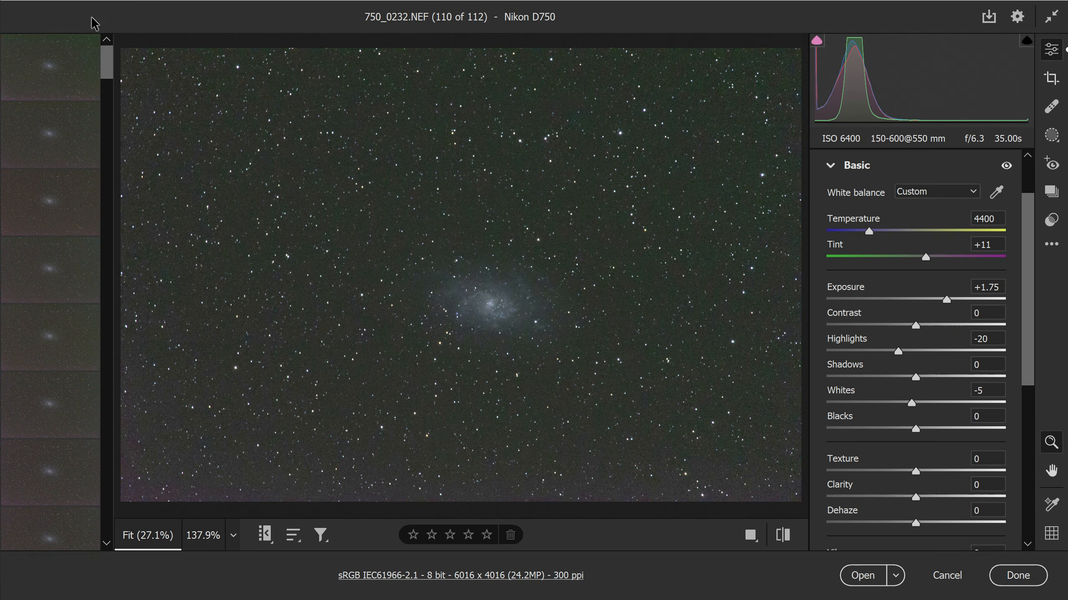
left_click(29, 83)
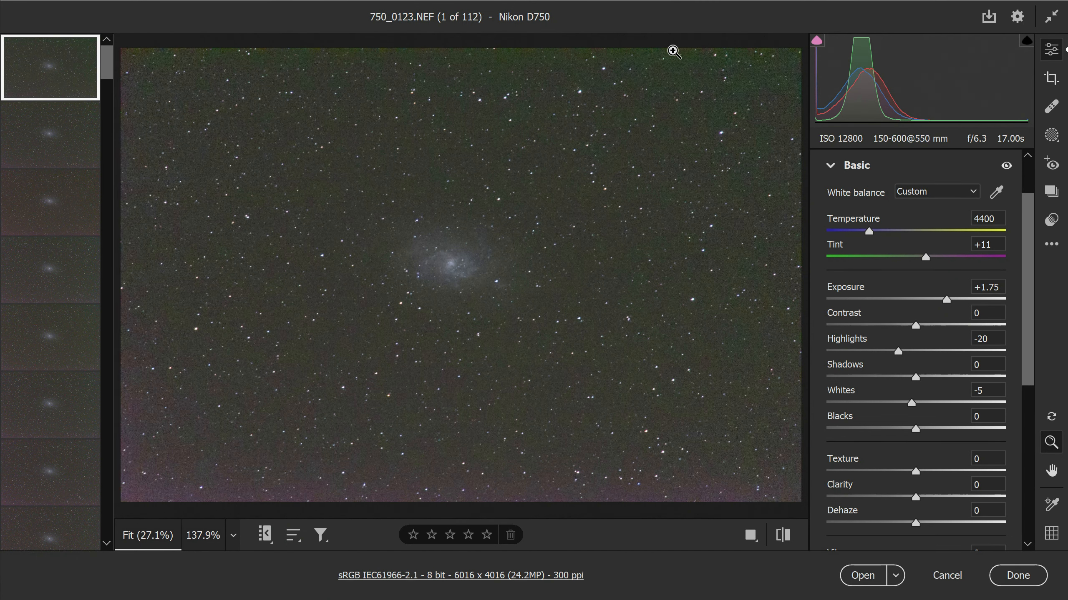
left_click(512, 535)
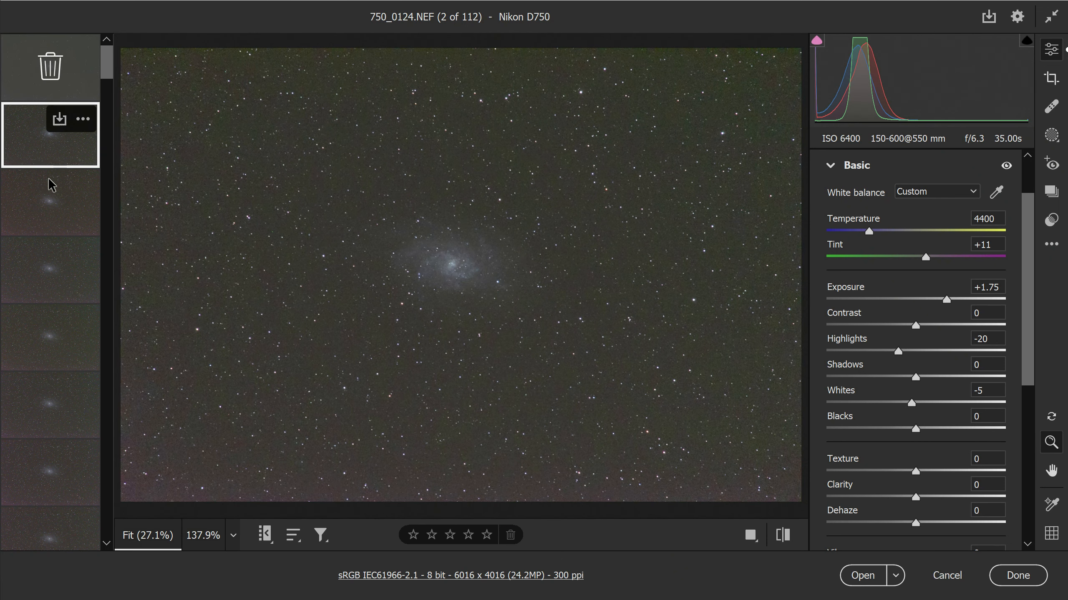
- Review the exposures 750_0125.NEF and 750_0127.NEF and the thumbnails of the frames that follow
left_click(32, 222)
left_click(27, 262)
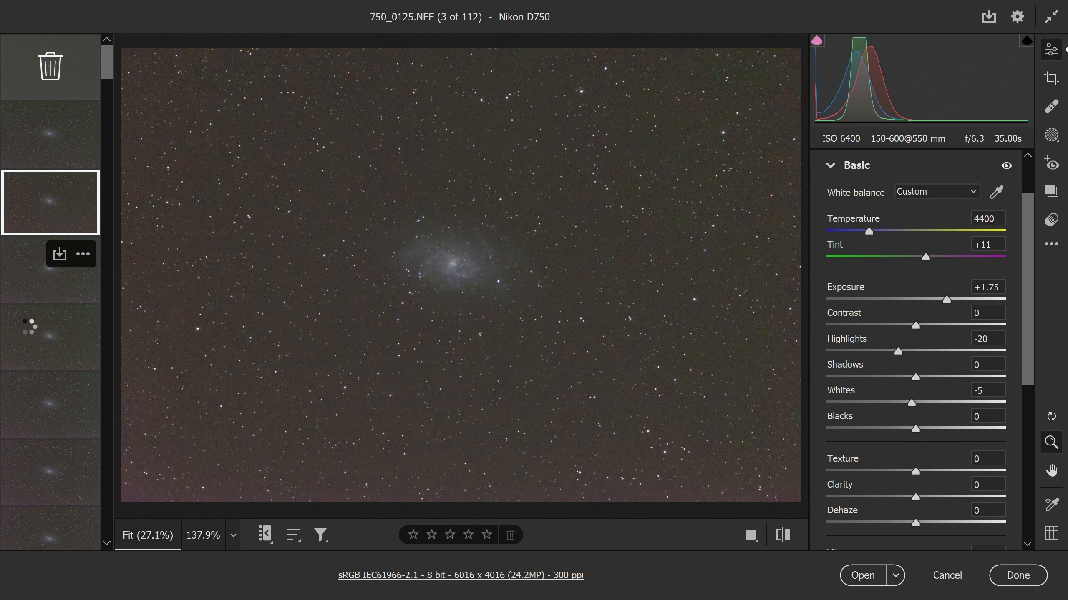
left_click(30, 342)
scroll(34, 295, "down", 5)
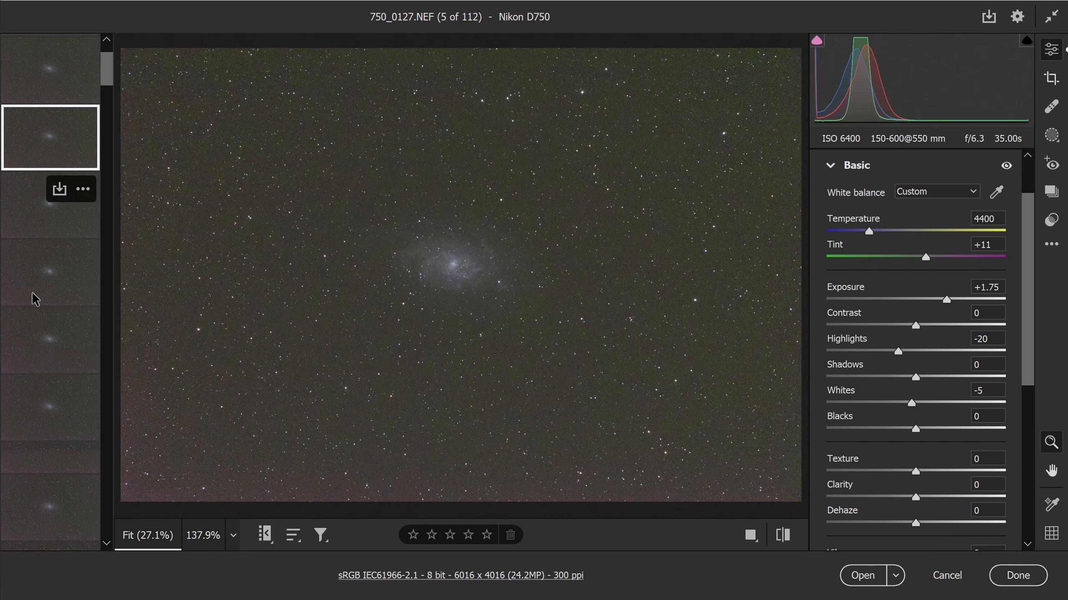
scroll(34, 298, "down", 10)
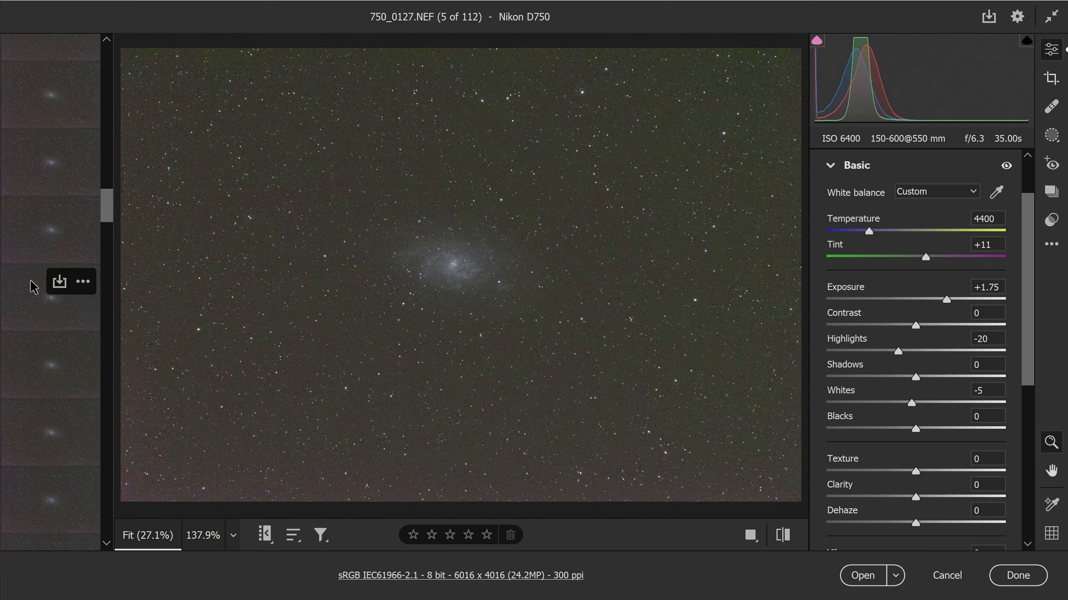
- Review the thumbnails of the remaining frames and check the exposures 750_0208.NEF and 750_0222.NEF for haze
scroll(30, 281, "down", 10)
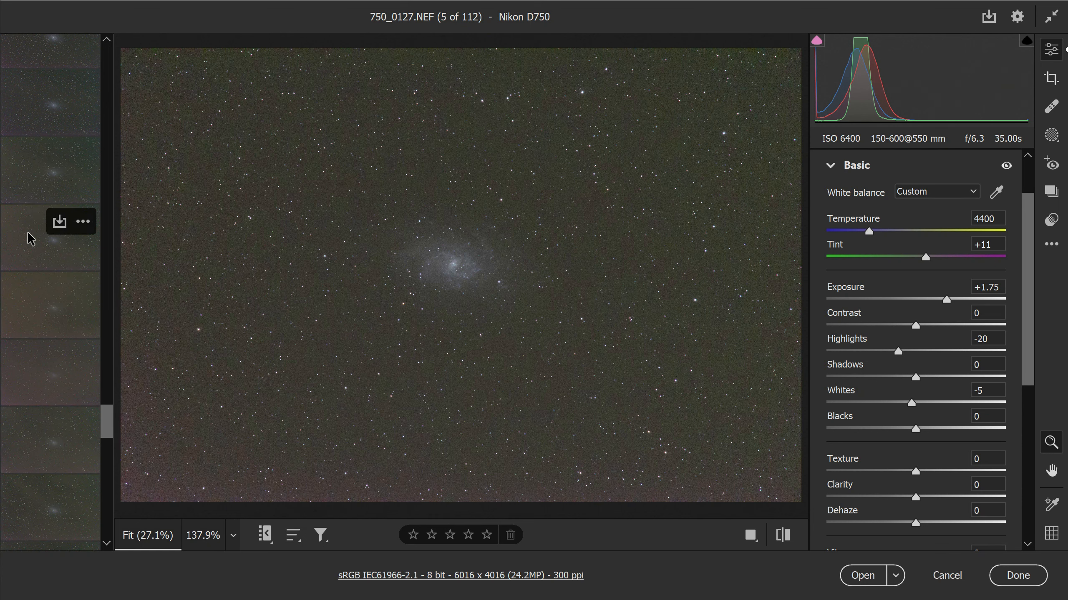
scroll(48, 392, "down", 1)
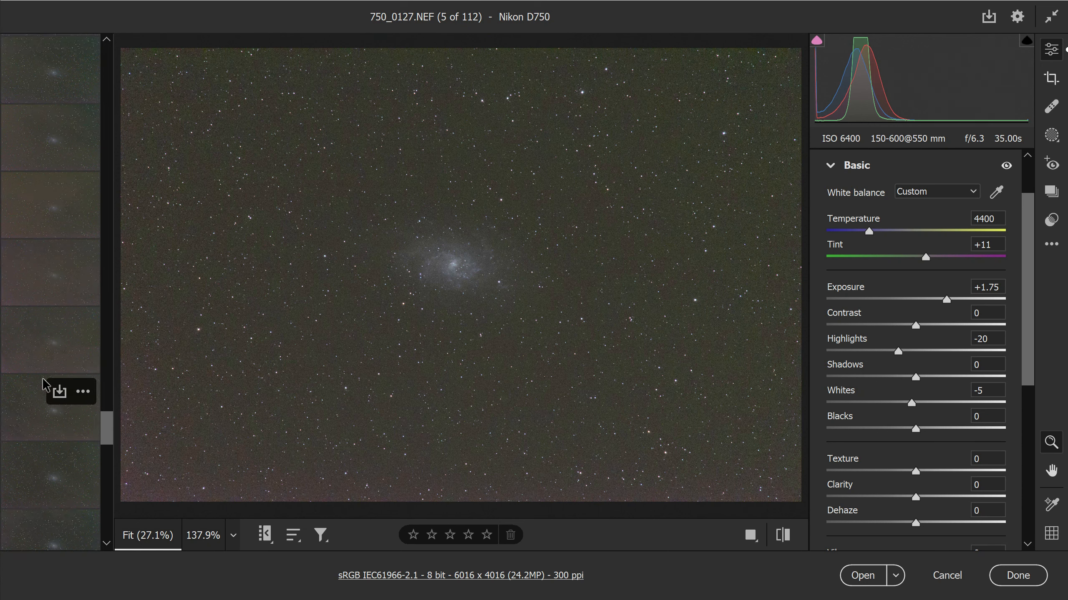
left_click(21, 191)
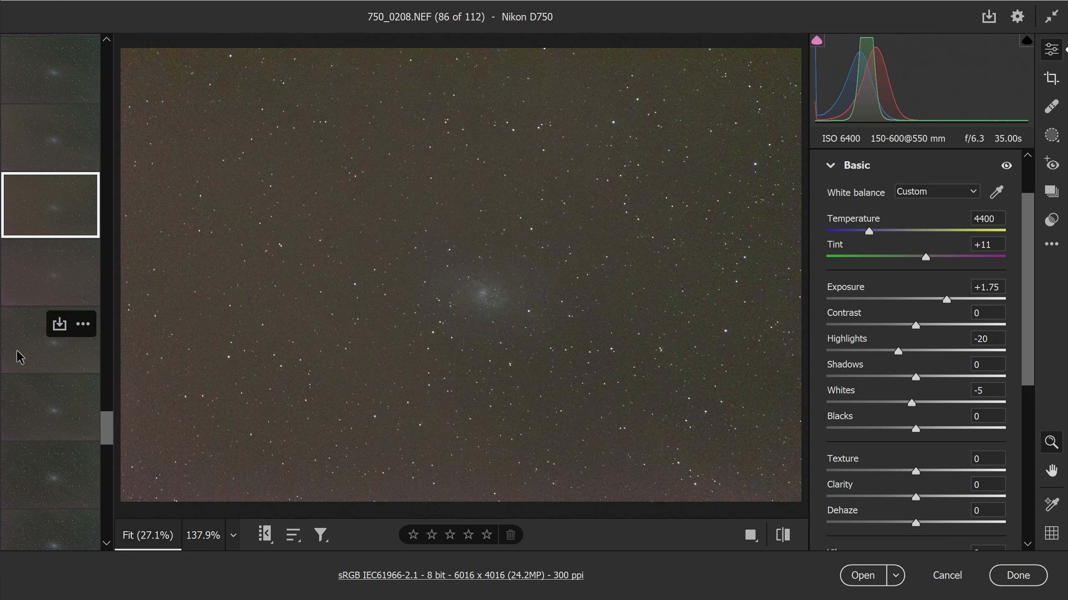
scroll(17, 379, "down", 5)
scroll(28, 441, "down", 3)
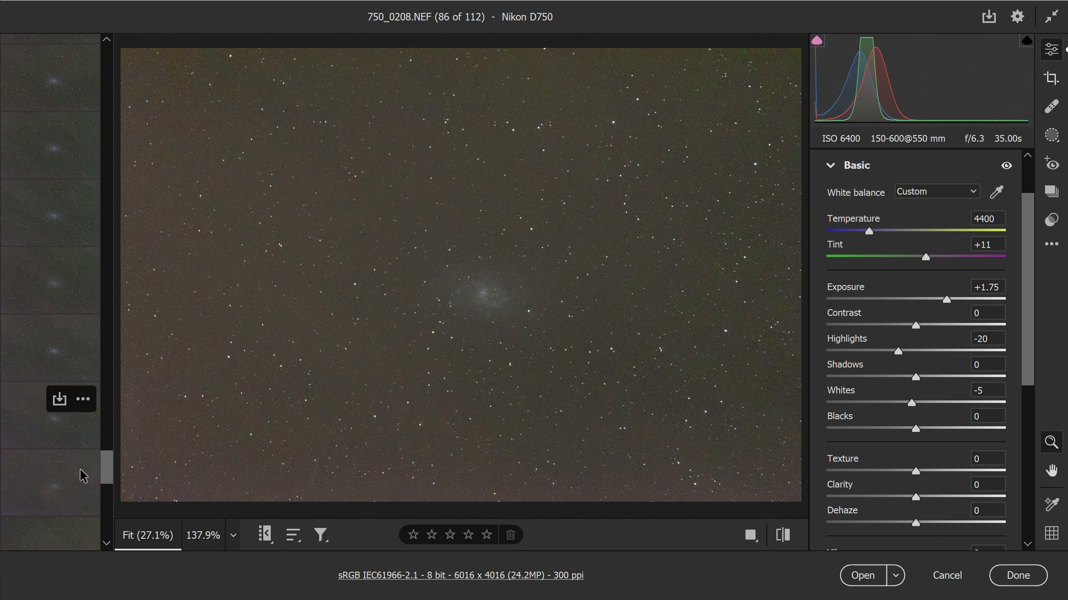
left_click(34, 358)
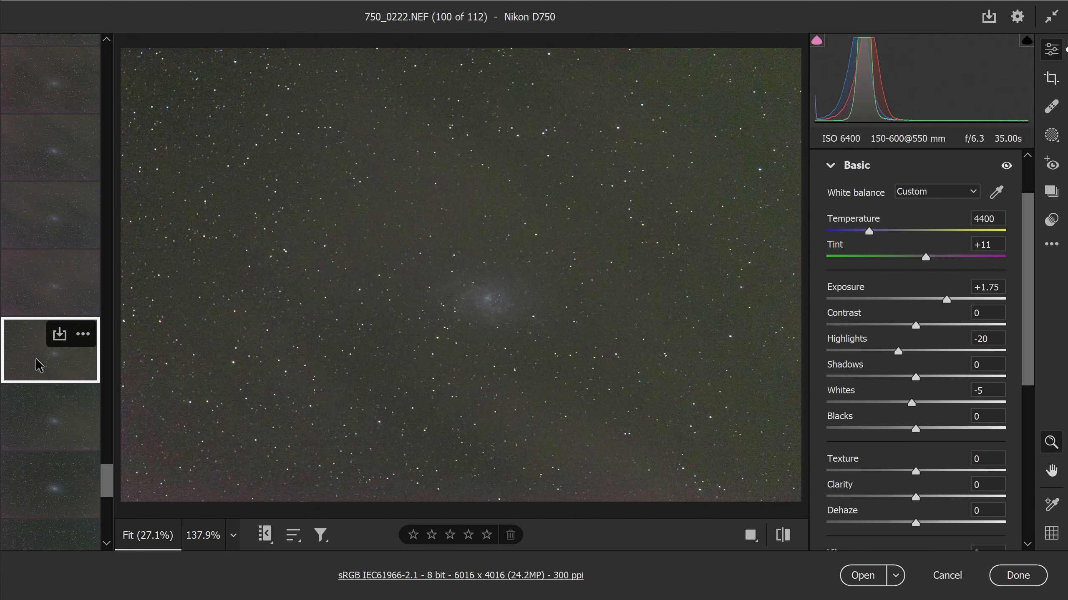
scroll(63, 420, "down", 3)
scroll(79, 450, "down", 1)
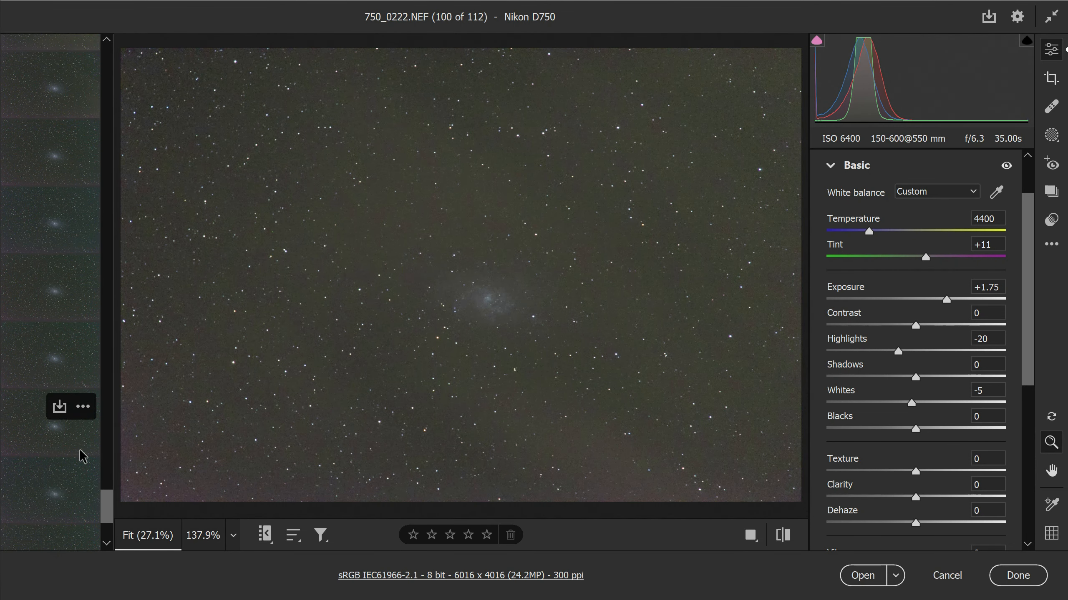
left_click(71, 447, "shift")
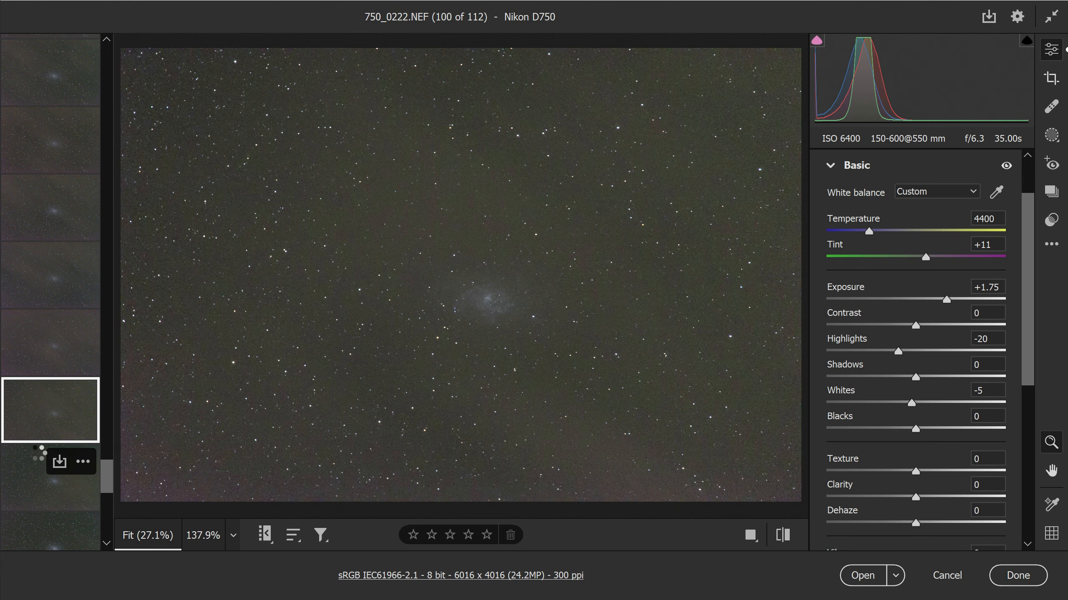
- Select the hazy exposures 750_0218 to 750_0223, 750_0214, 750_0215 and 750_0206 to 750_0212 together
left_click(38, 465)
scroll(37, 326, "up", 3)
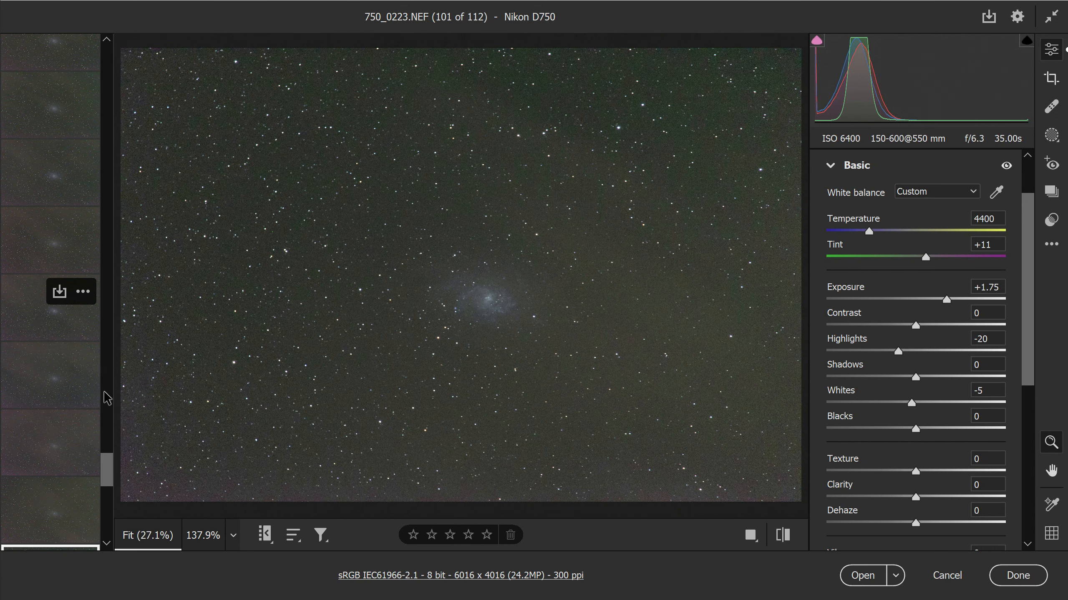
scroll(66, 372, "up", 1)
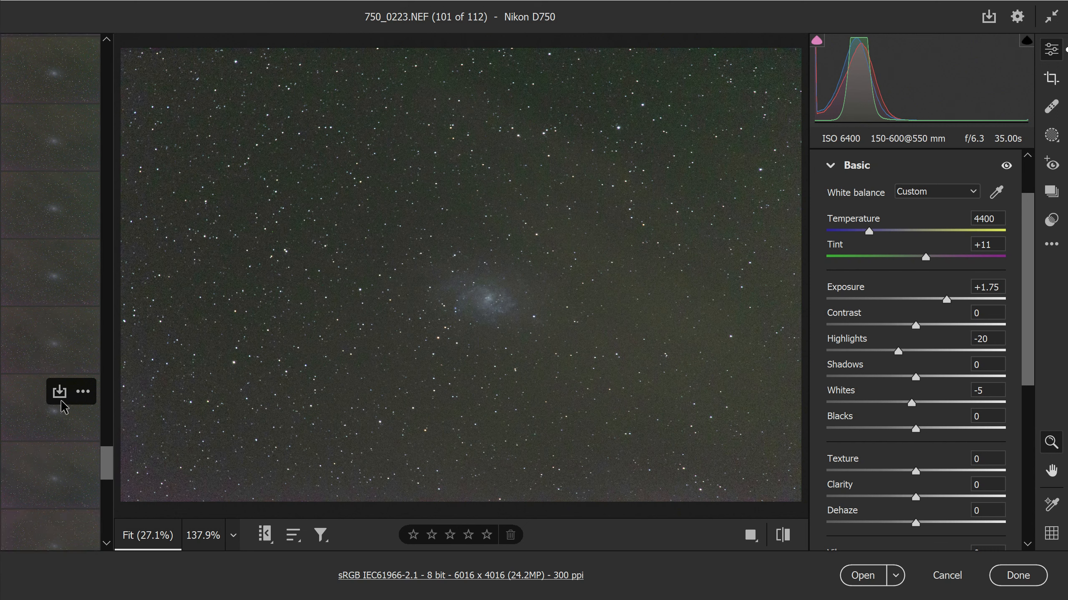
left_click(46, 368, "shift")
scroll(41, 321, "up", 2)
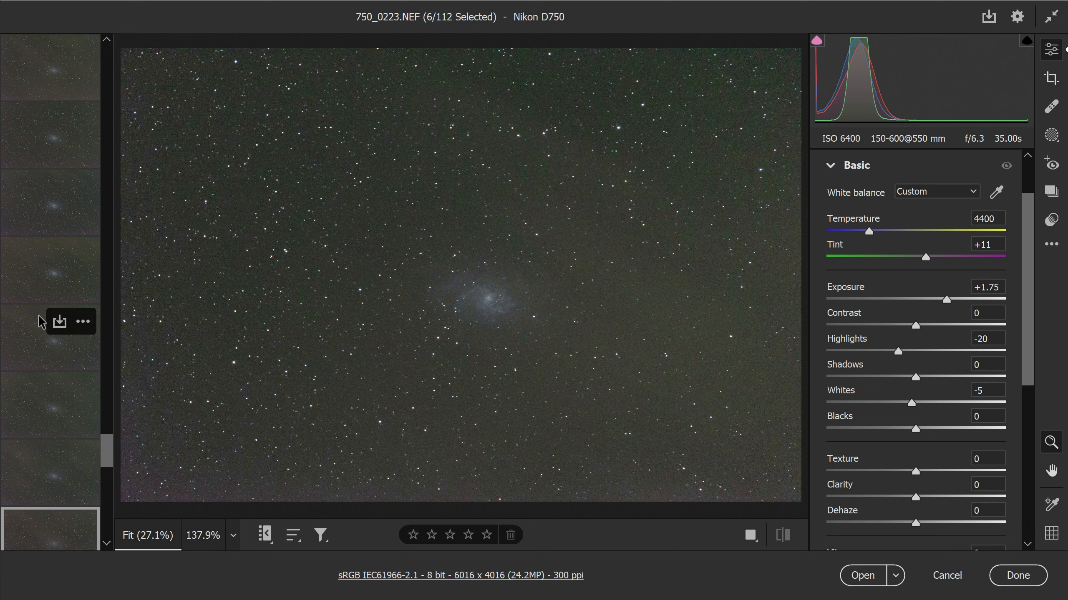
left_click(71, 353, "shift")
scroll(71, 370, "up", 1)
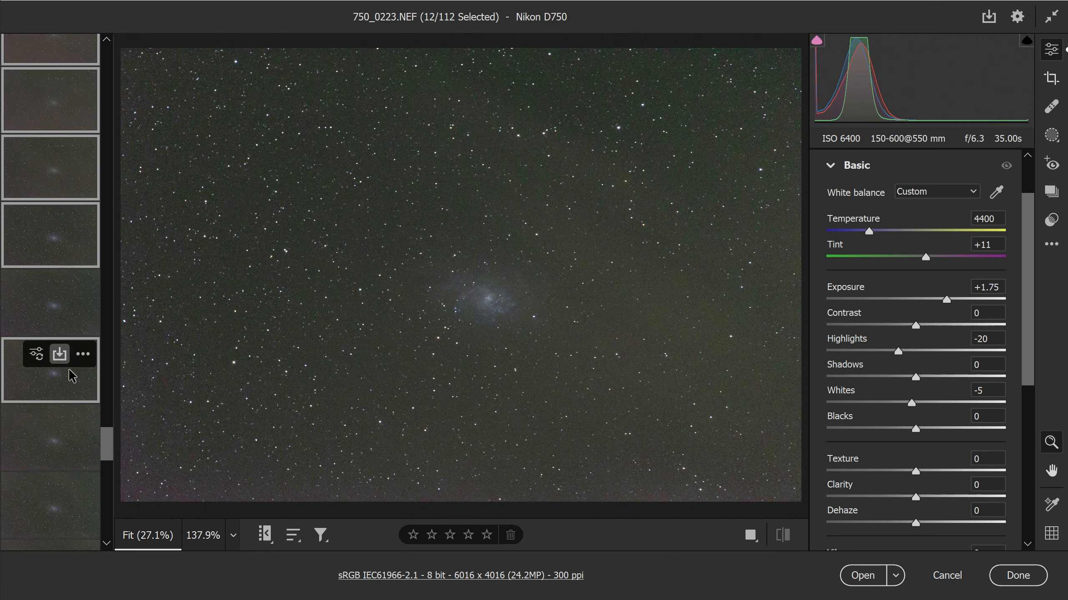
left_click(45, 453, "shift")
scroll(40, 274, "up", 5)
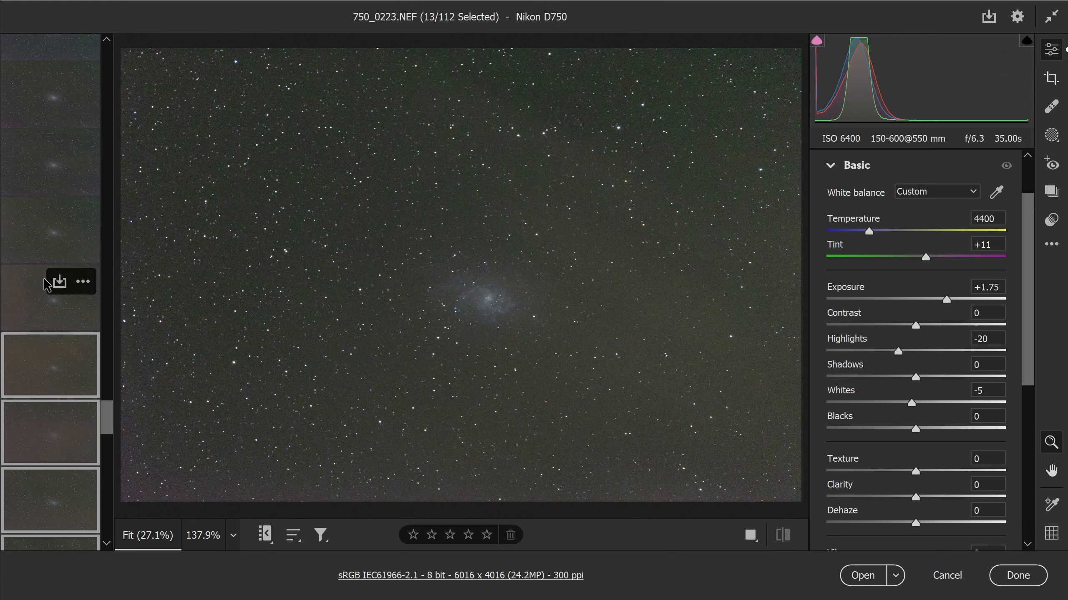
left_click(35, 244, "shift")
scroll(58, 311, "up", 5)
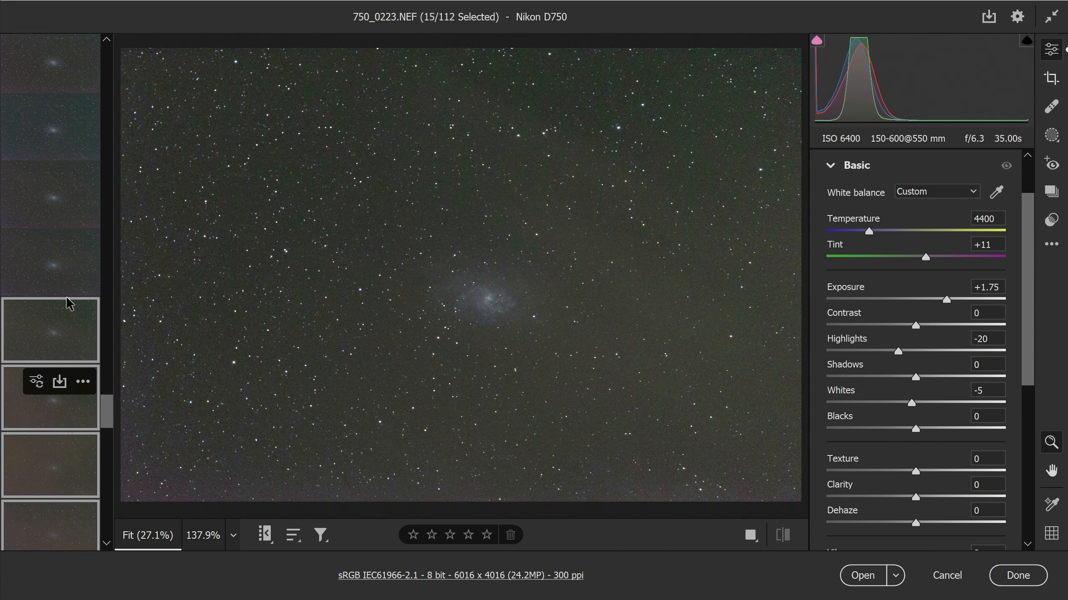
scroll(62, 353, "up", 1)
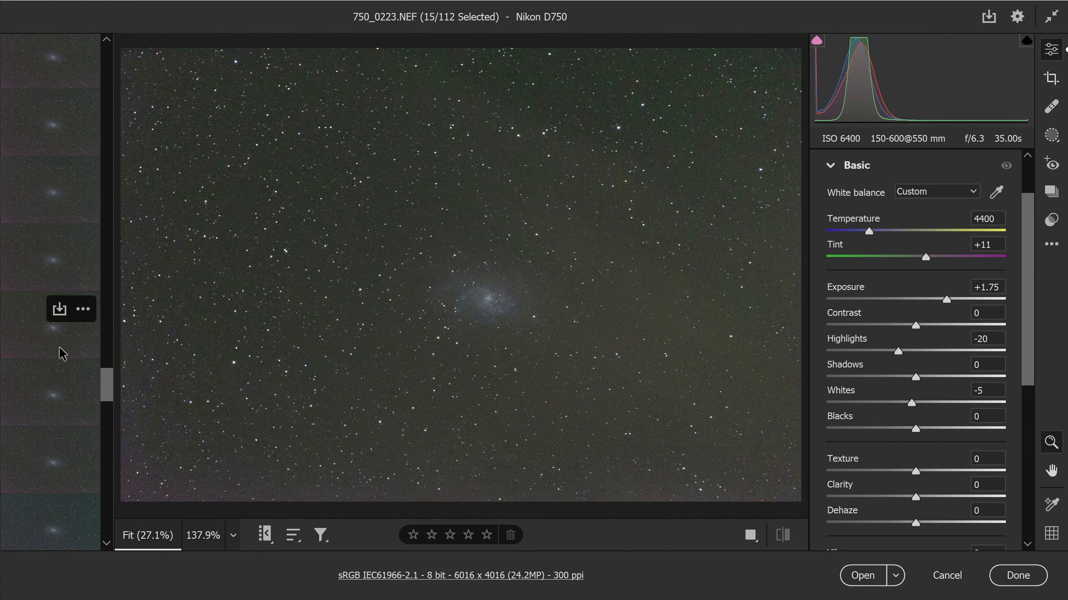
- Add 750_0217.NEF to the selection of hazy exposures and mark all the selected exposures for deletion
scroll(62, 354, "down", 10)
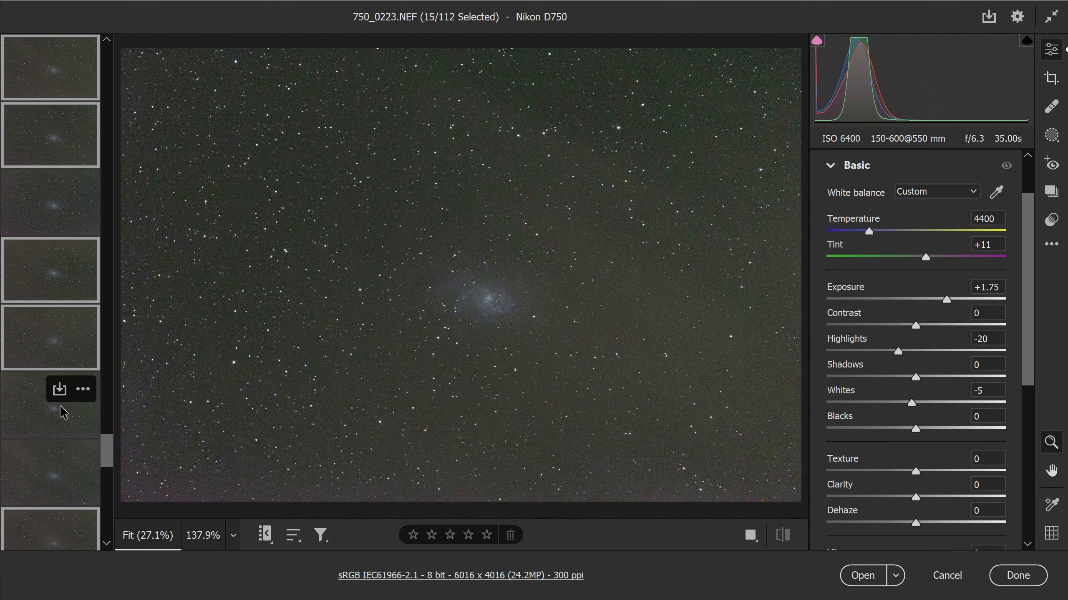
scroll(62, 412, "down", 3)
scroll(72, 375, "down", 10)
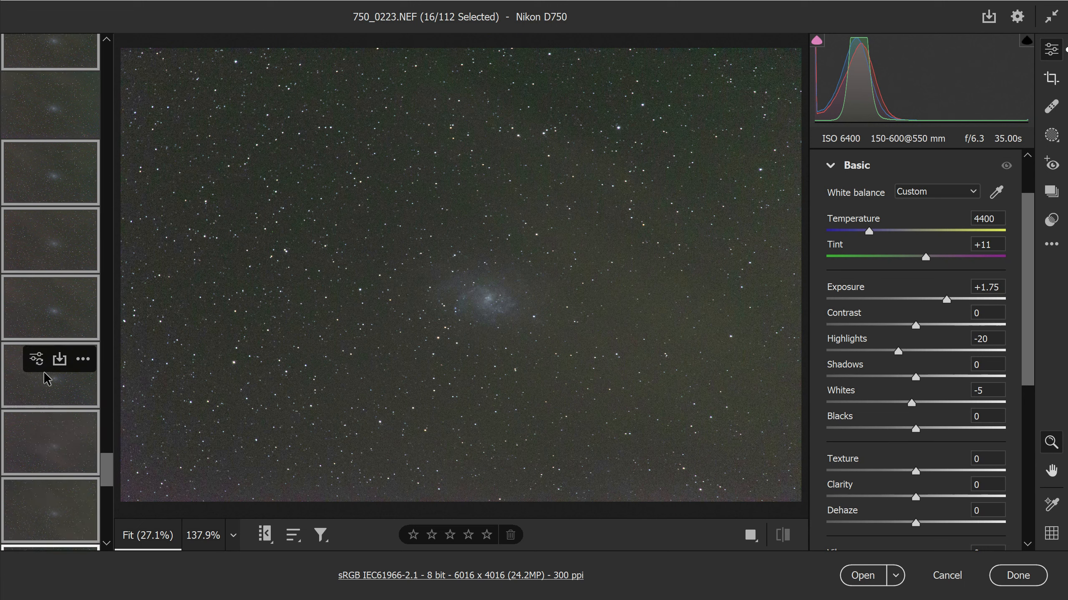
scroll(52, 400, "up", 15)
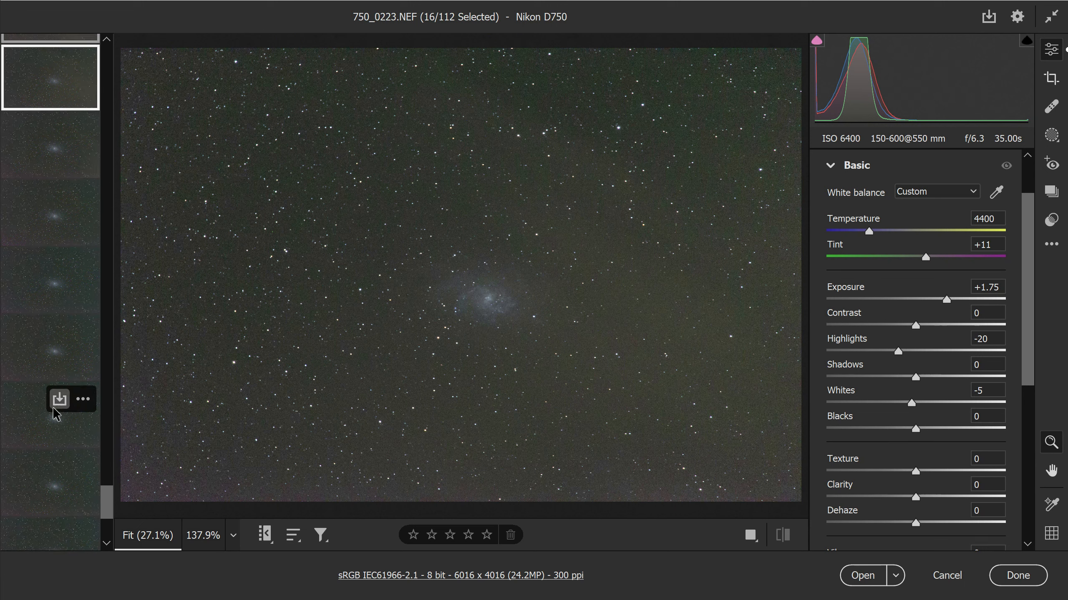
scroll(56, 422, "up", 5)
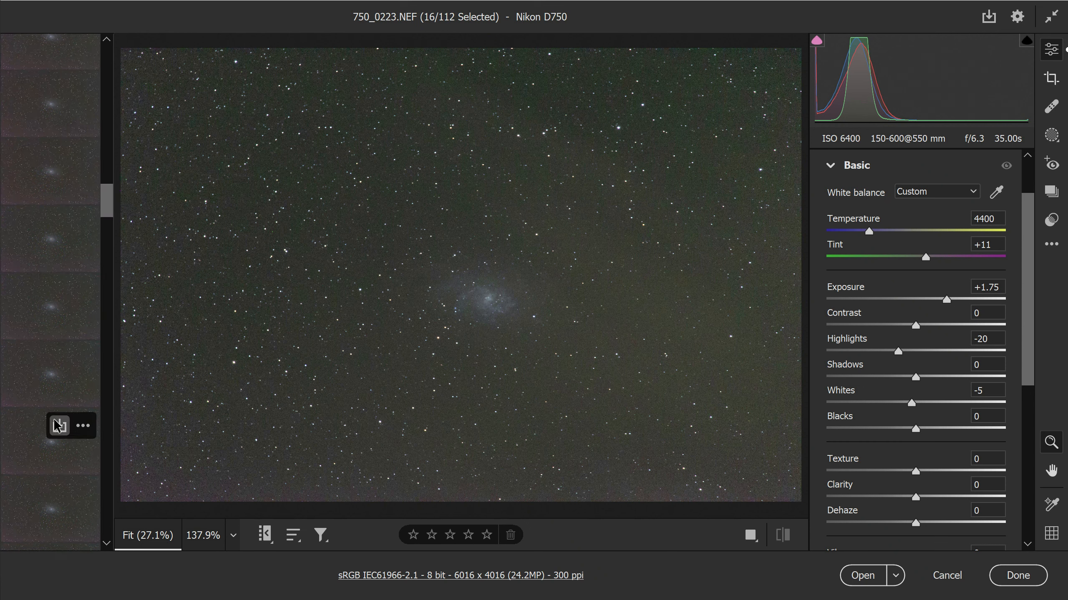
left_click(511, 537)
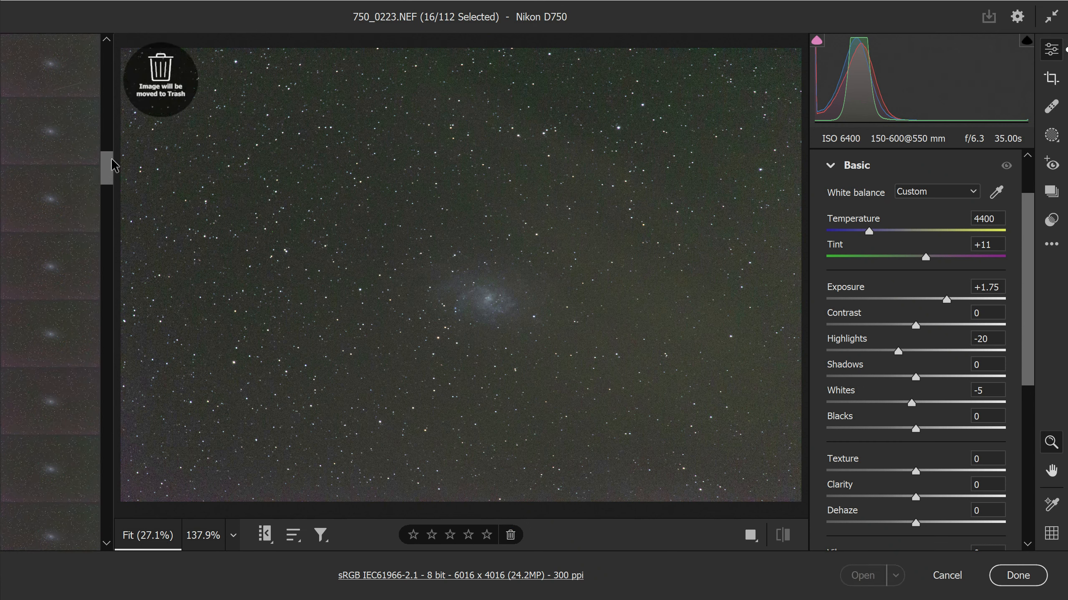
- Select all exposures and finish the Camera Raw session, applying the edits and the marked deletions
left_click_drag(108, 168, 95, 521)
key("ctrl+a")
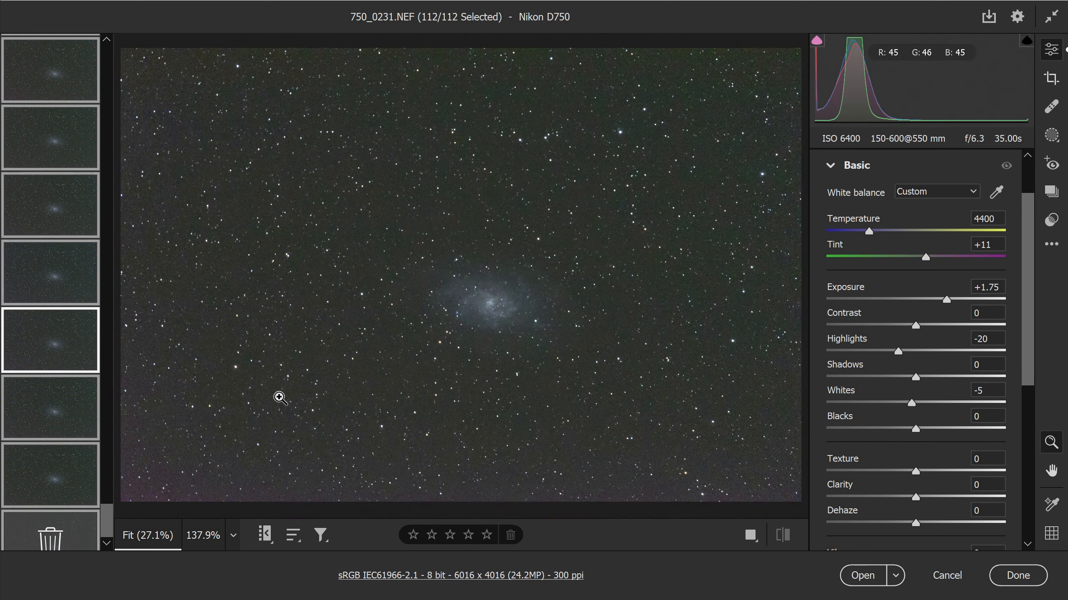
scroll(12, 498, "up", 1)
key("Delete")
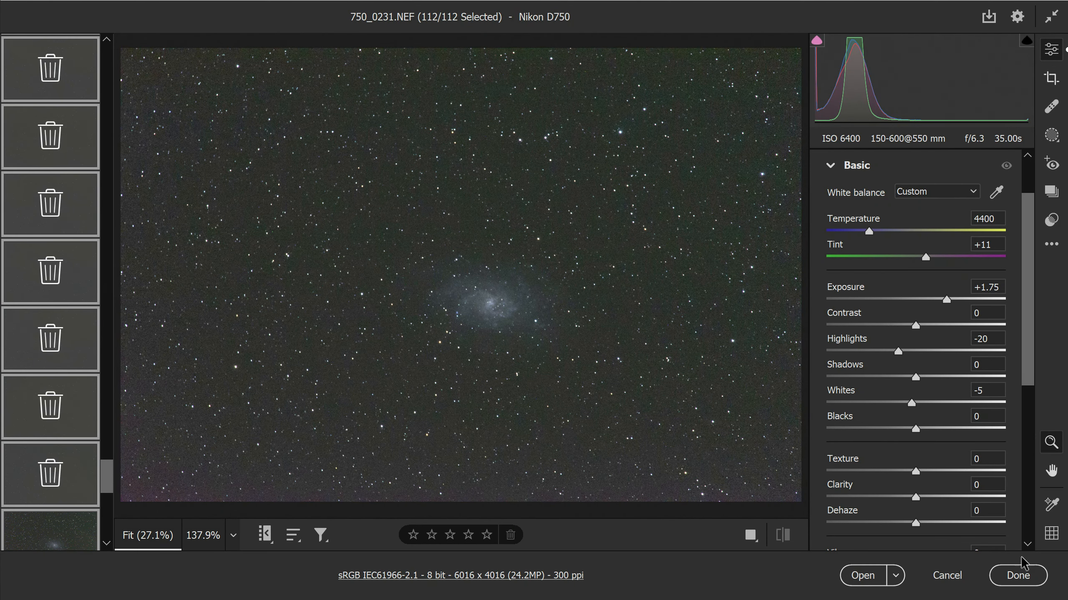
left_click(1019, 575)
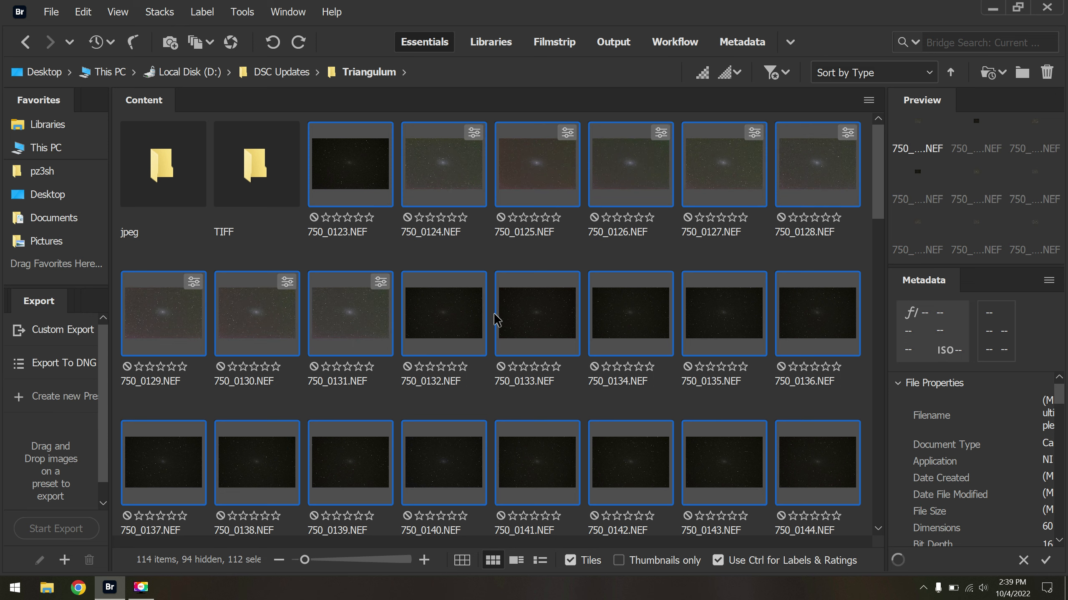
- In Bridge, look over the Triangulum folder's thumbnails, select all remaining raw exposures and reopen them in Camera Raw
left_click(364, 174)
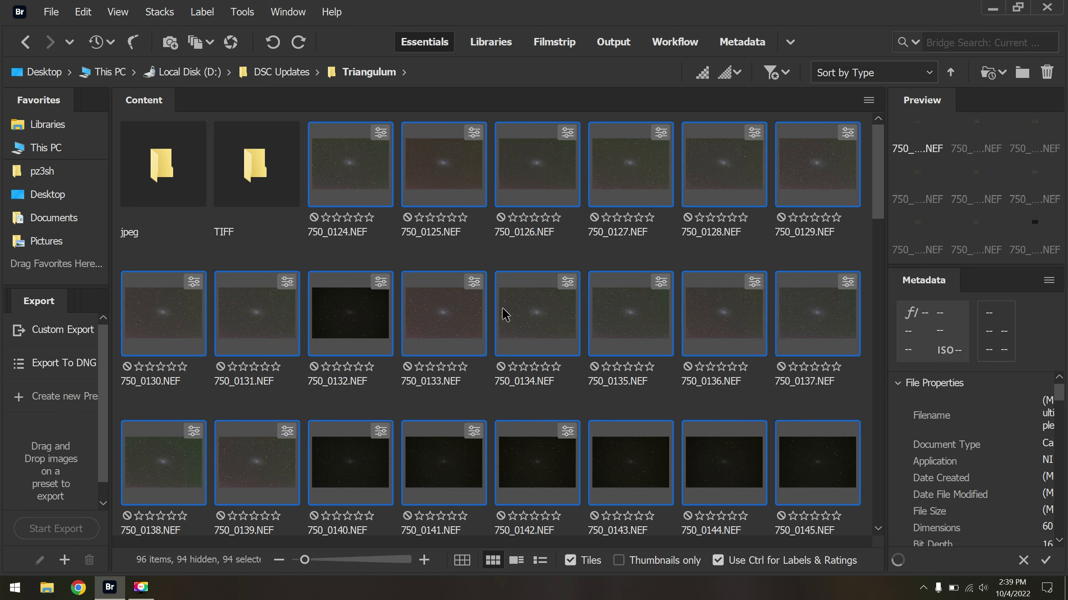
scroll(507, 348, "down", 5)
scroll(522, 389, "down", 5)
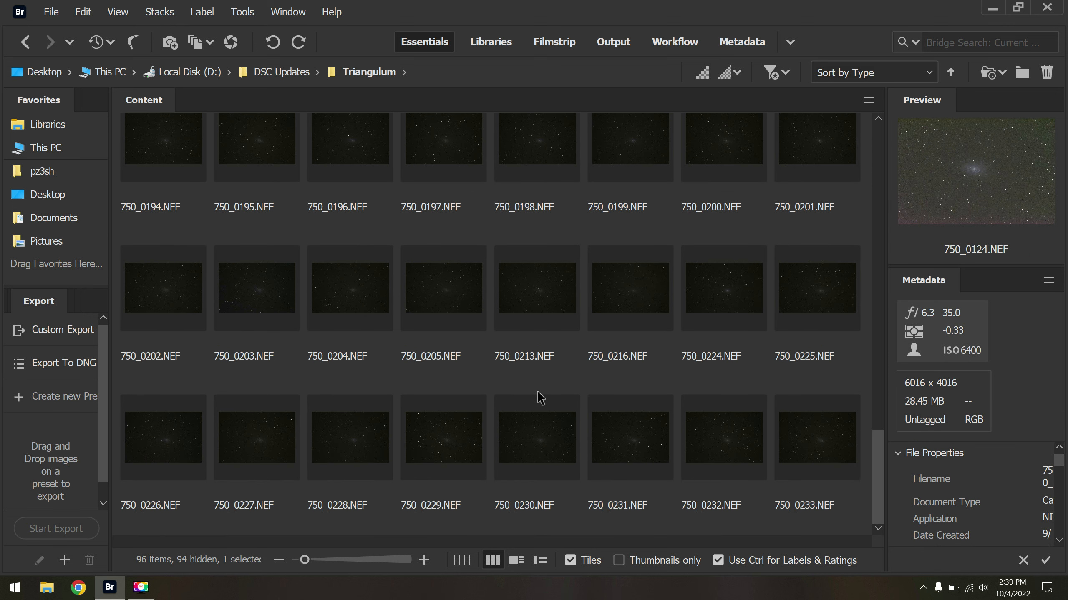
key("ctrl+a")
scroll(691, 429, "up", 10)
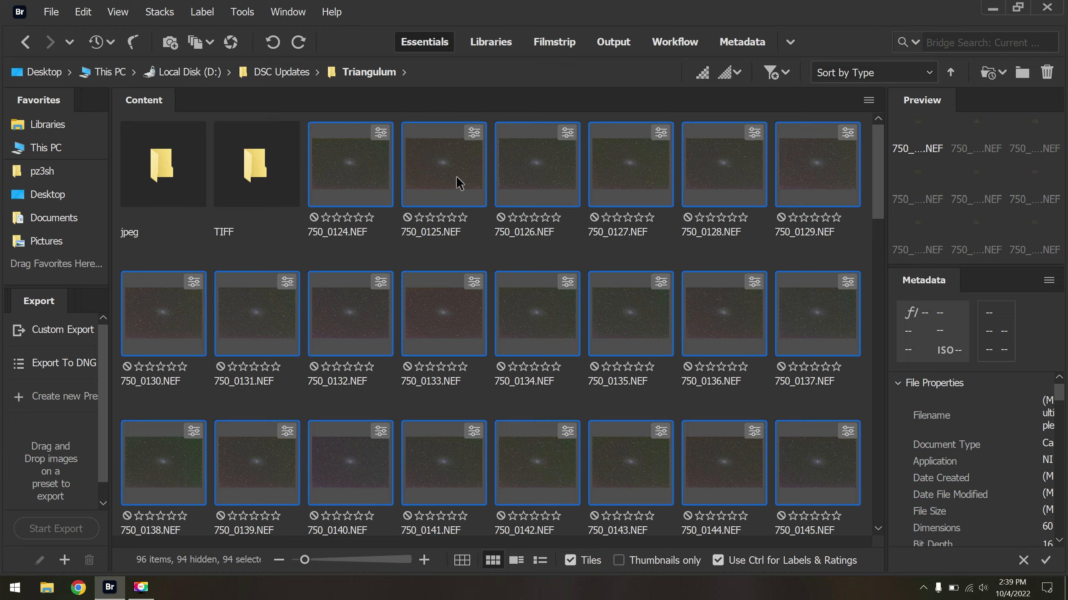
key("ctrl+r")
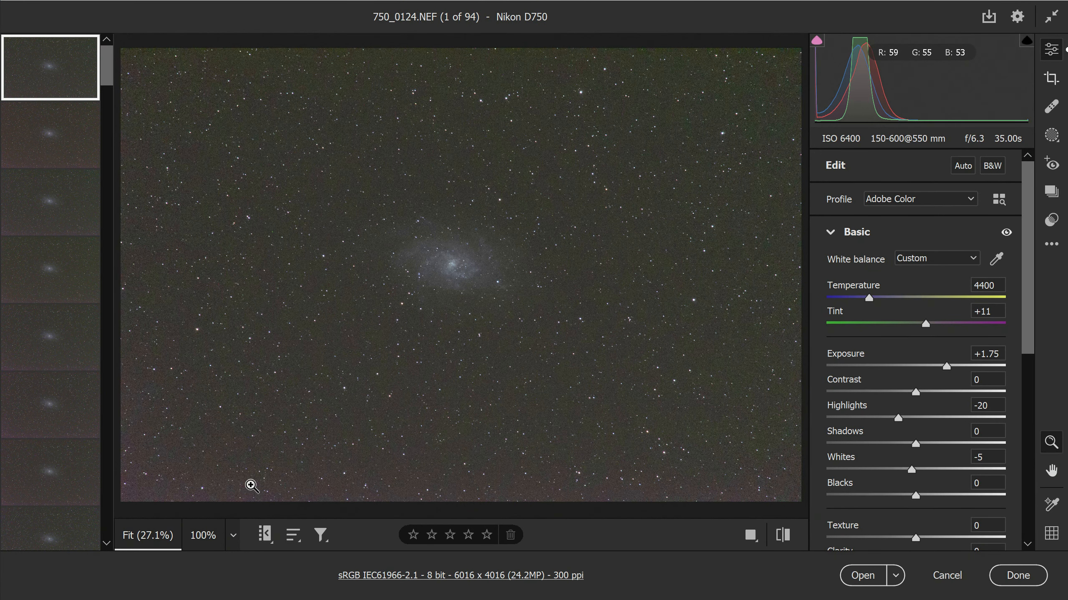
- Zoom 750_0124.NEF to 400% and examine the shapes of the stars around the galaxy's core
left_click(235, 538)
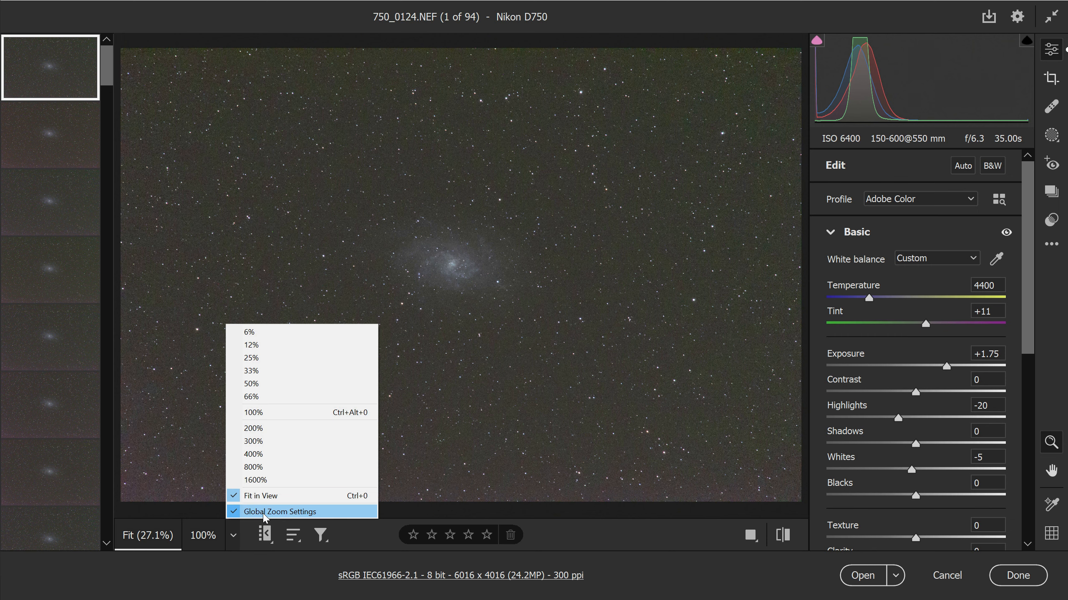
left_click(289, 454)
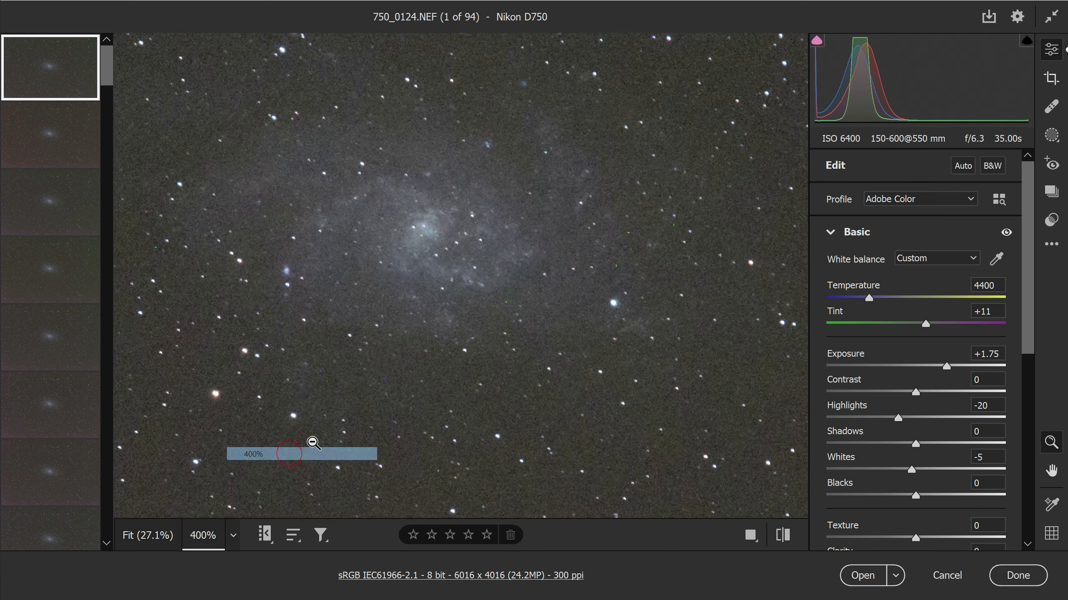
key("h")
left_click_drag(467, 298, 558, 353)
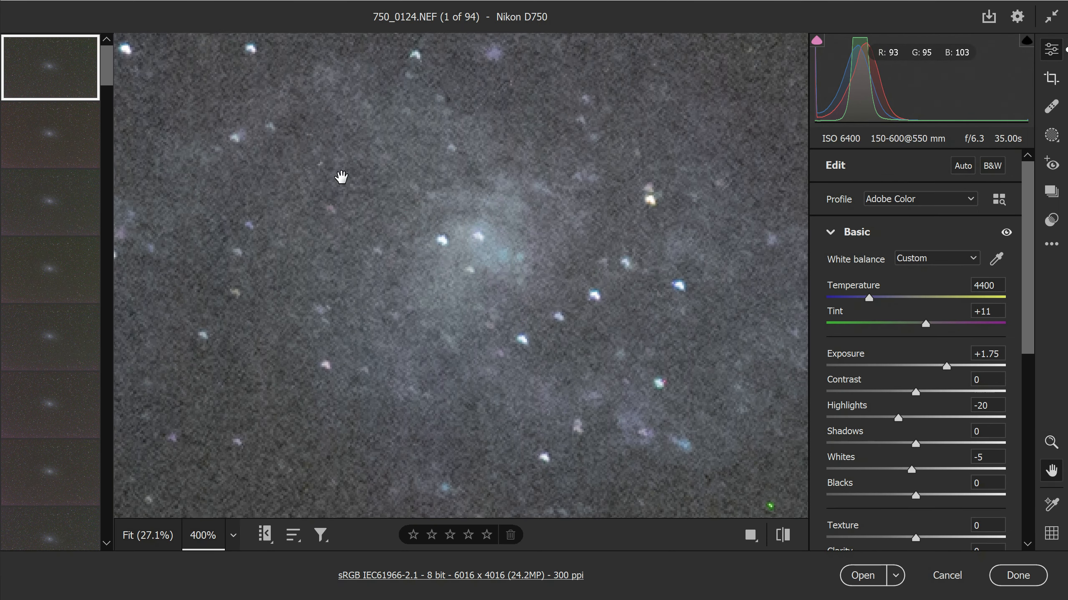
left_click_drag(340, 177, 553, 384)
key("z")
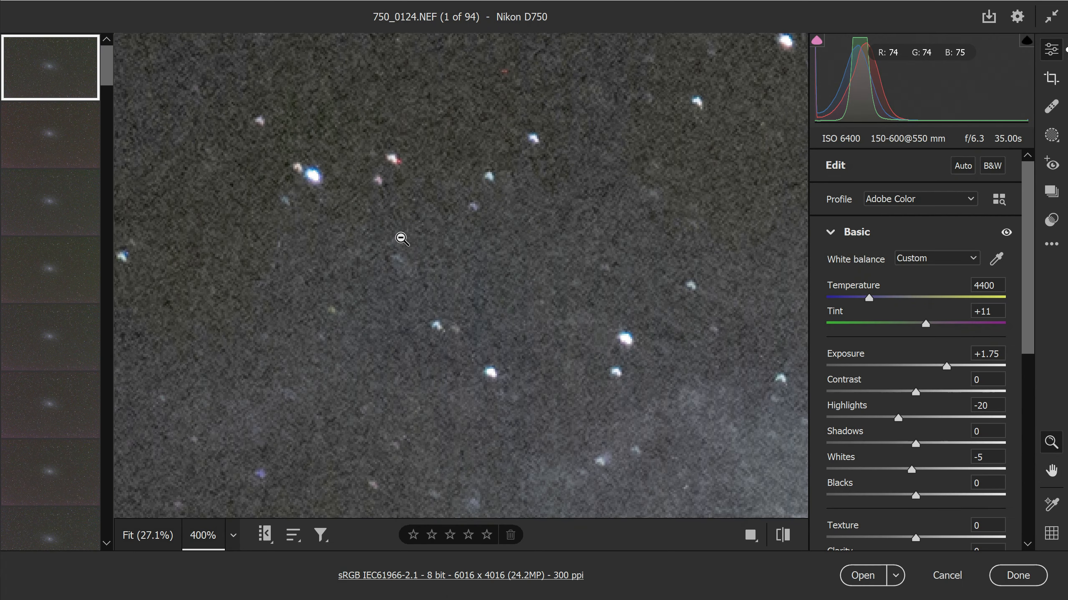
- Go through exposures 750_0125.NEF to 750_0144.NEF one by one at 400% and examine the star shapes for trailing
key("Right")
key("Right")
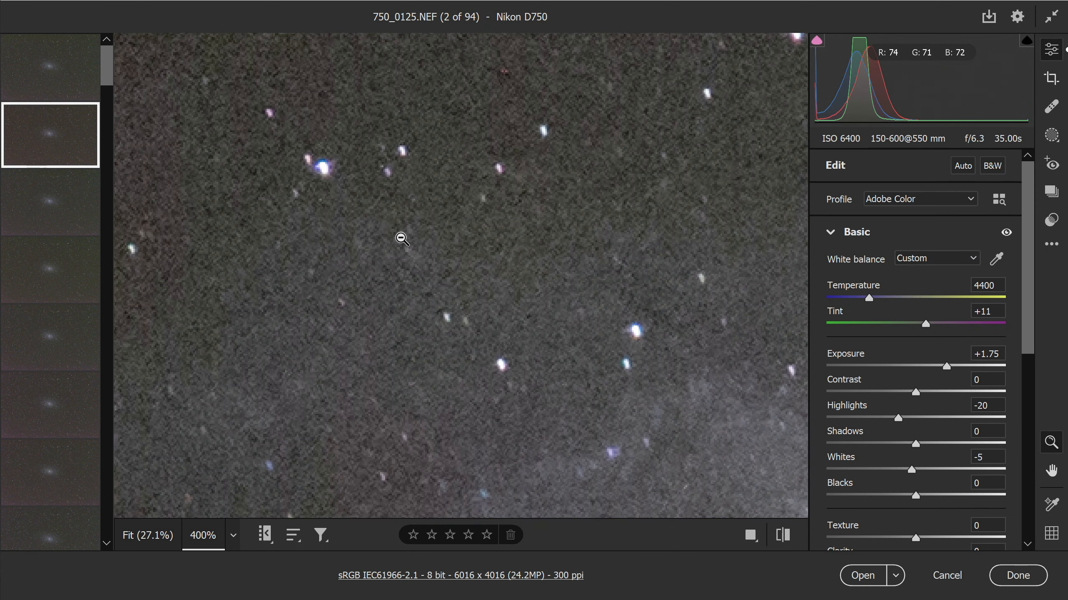
key("Right")
key("Right")
key("Right")
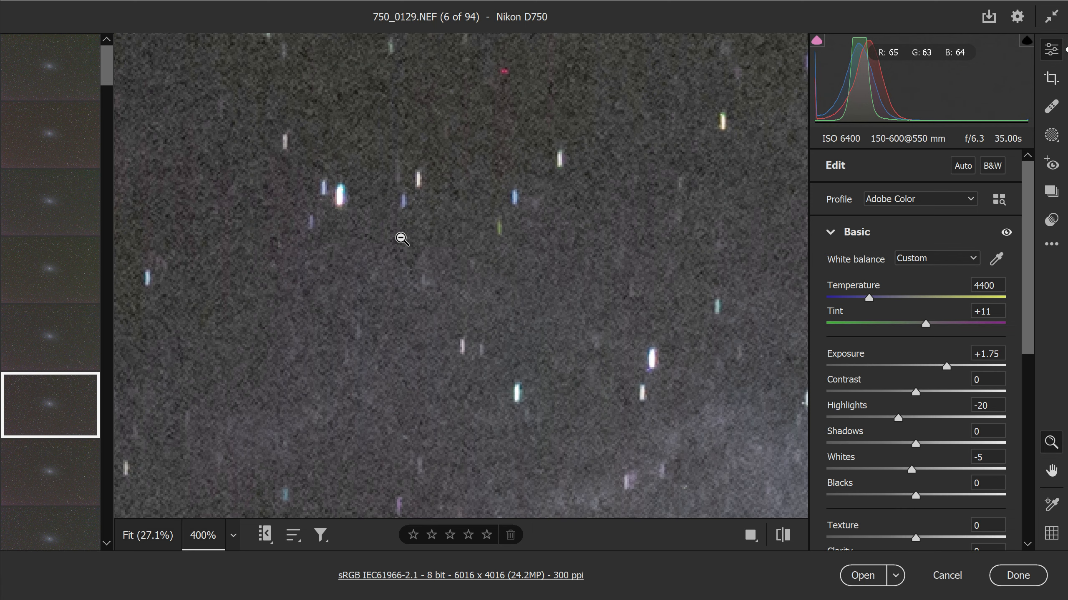
key("Left")
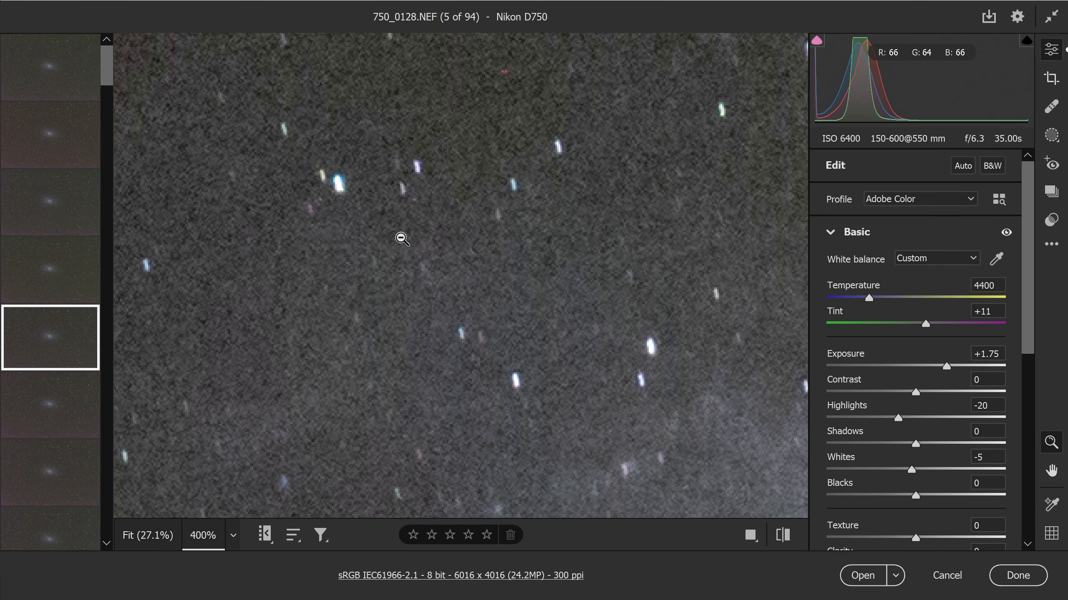
key("Right")
key("Right")
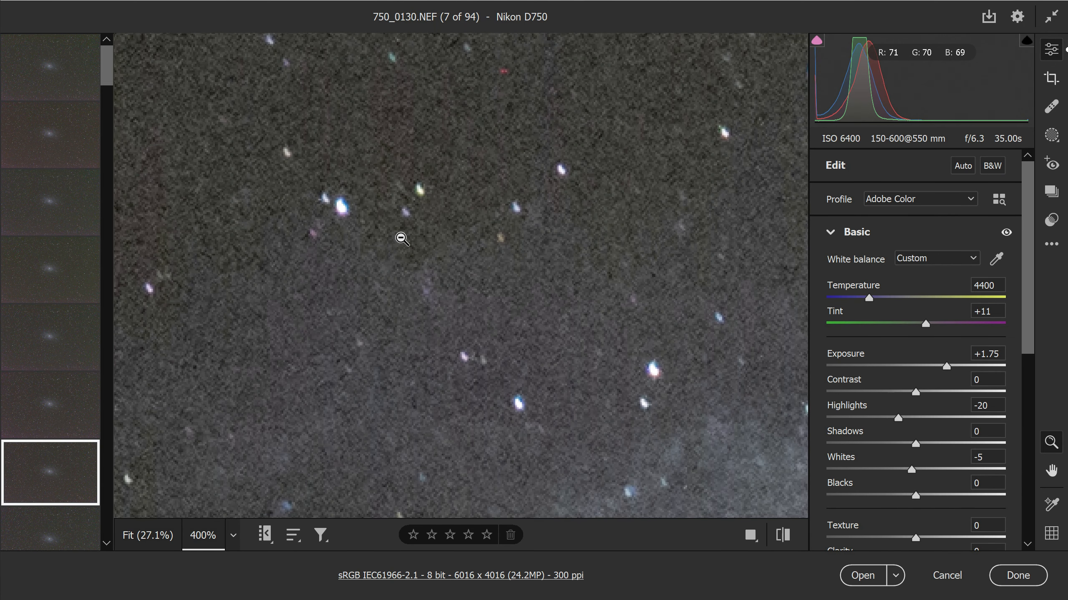
key("Right")
key("Right")
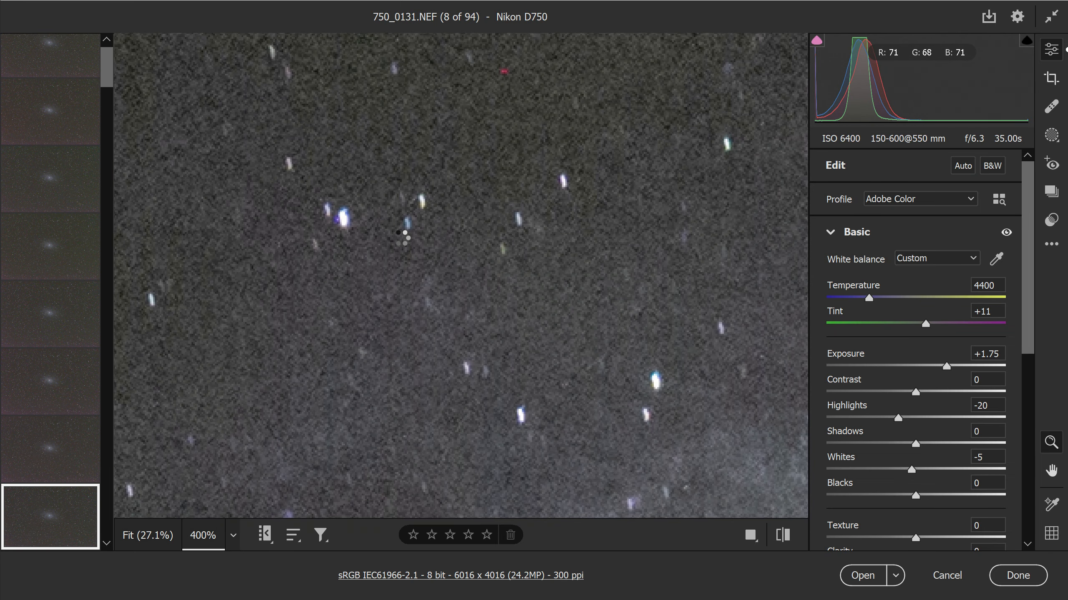
key("Right")
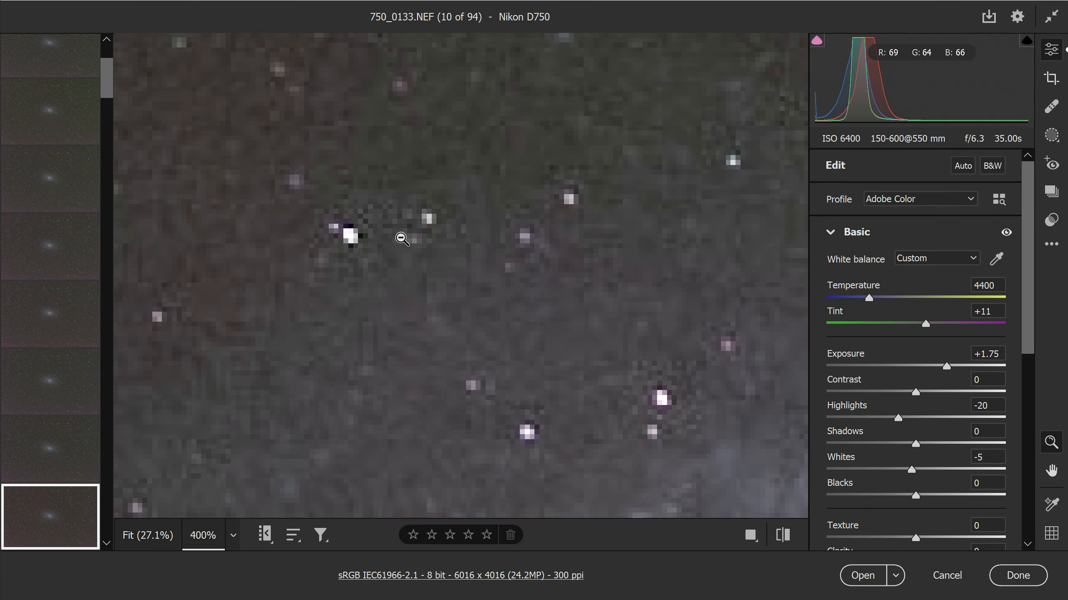
key("Right")
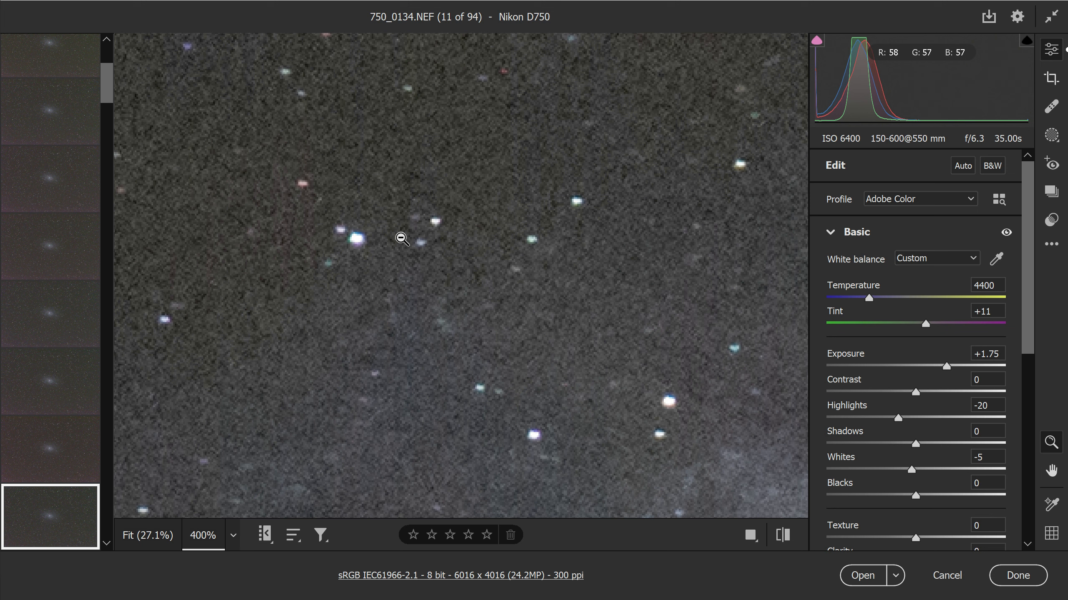
key("Right")
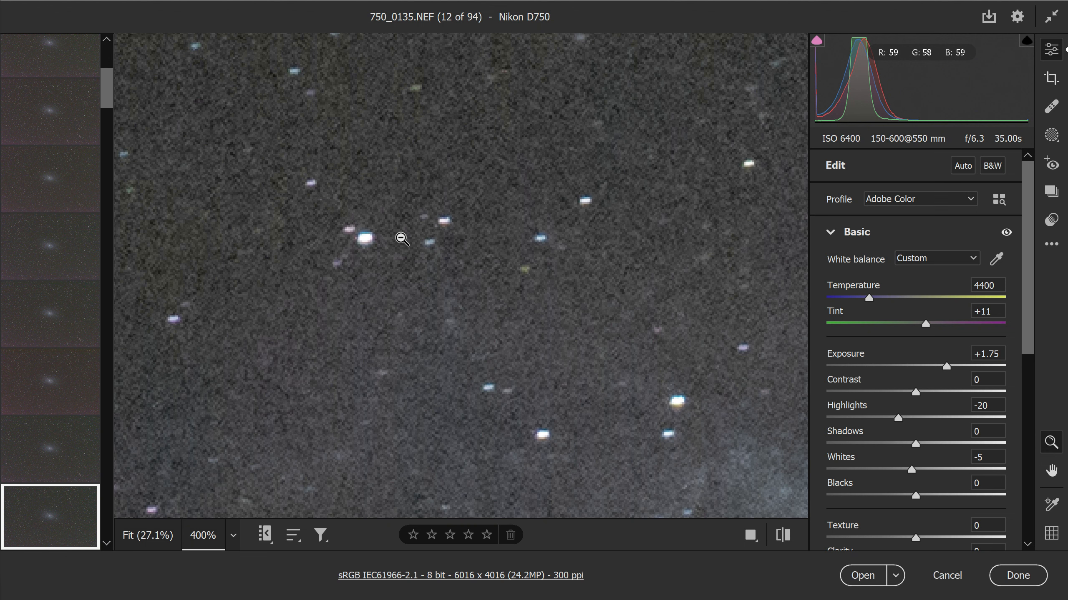
key("Right")
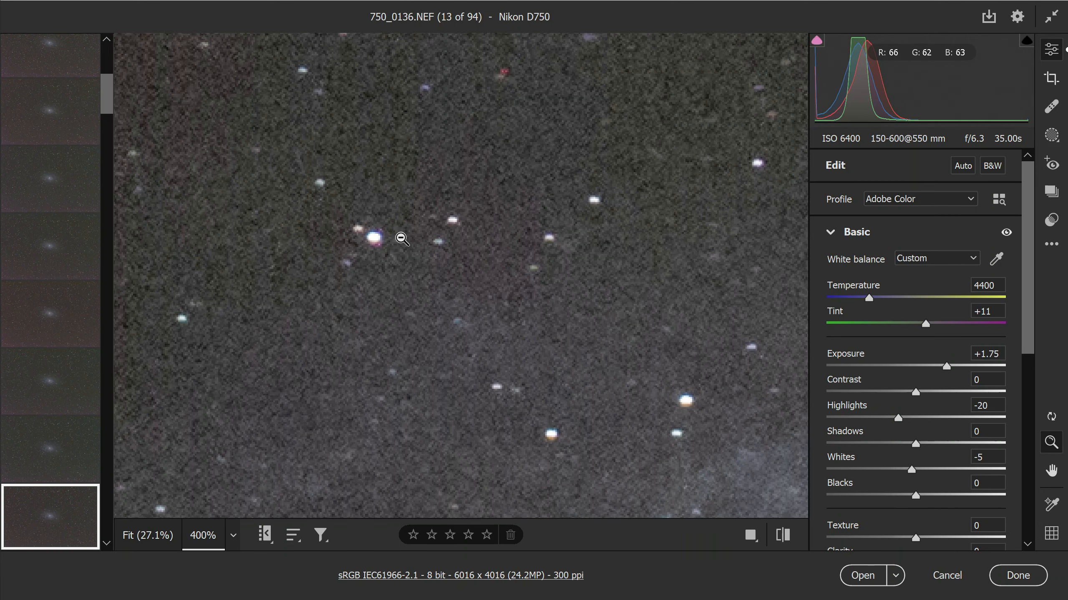
key("Right")
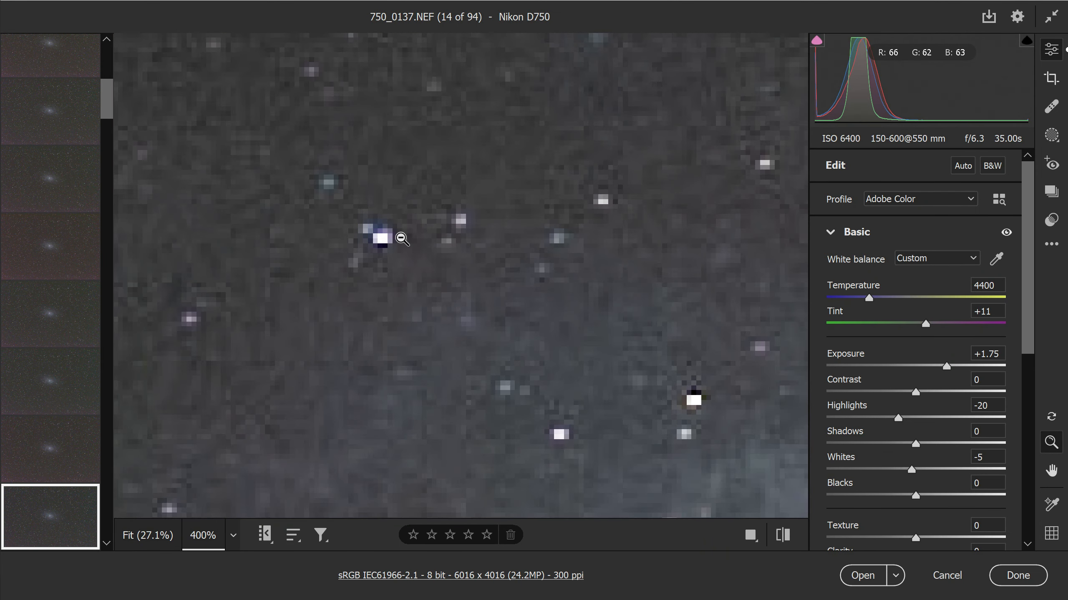
key("Right")
key("Right")
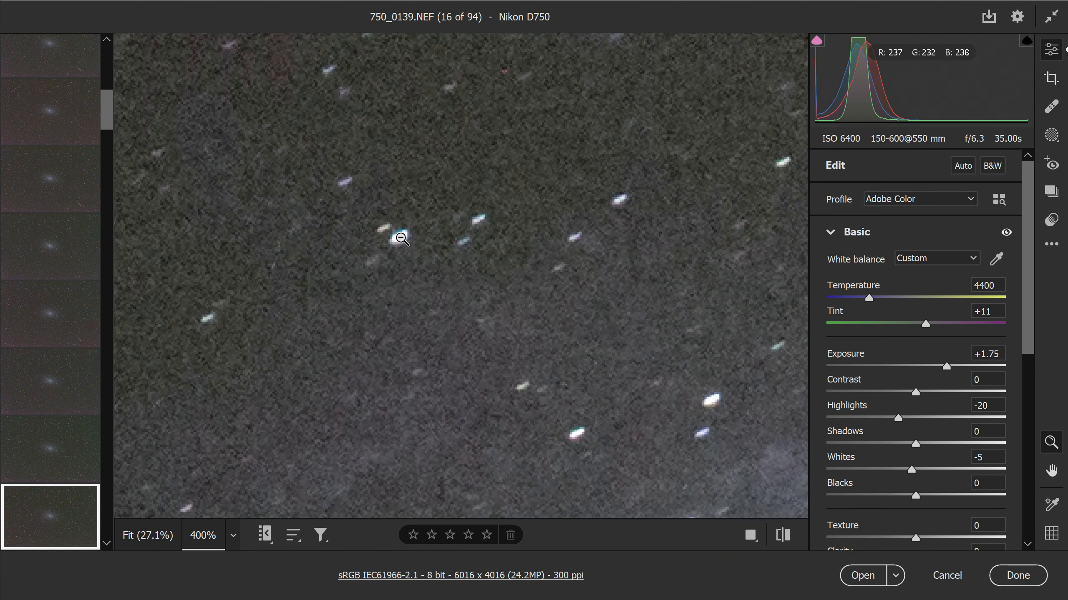
key("Right")
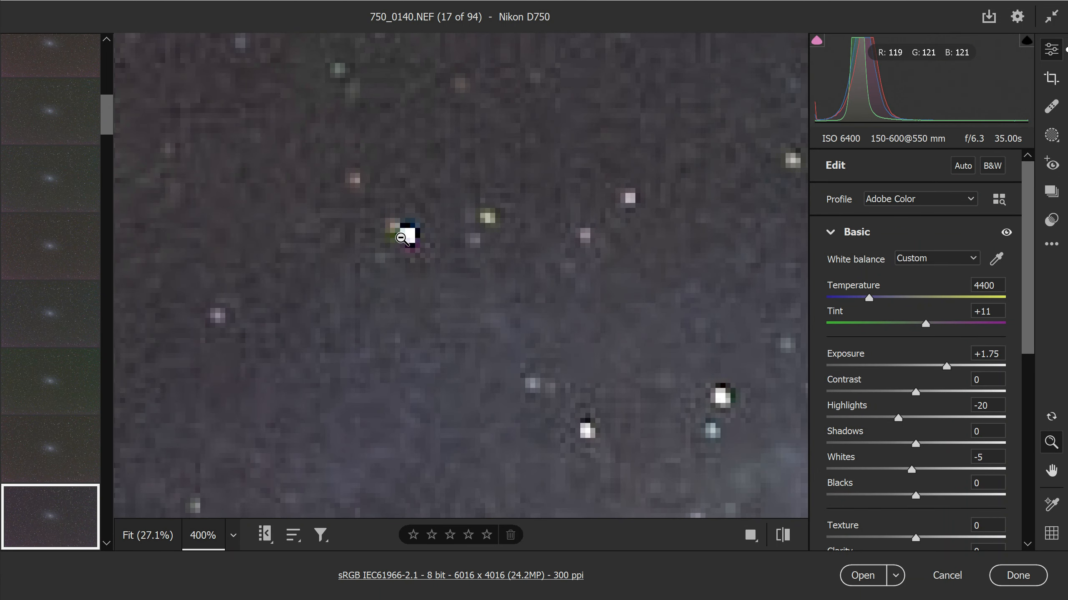
key("Right")
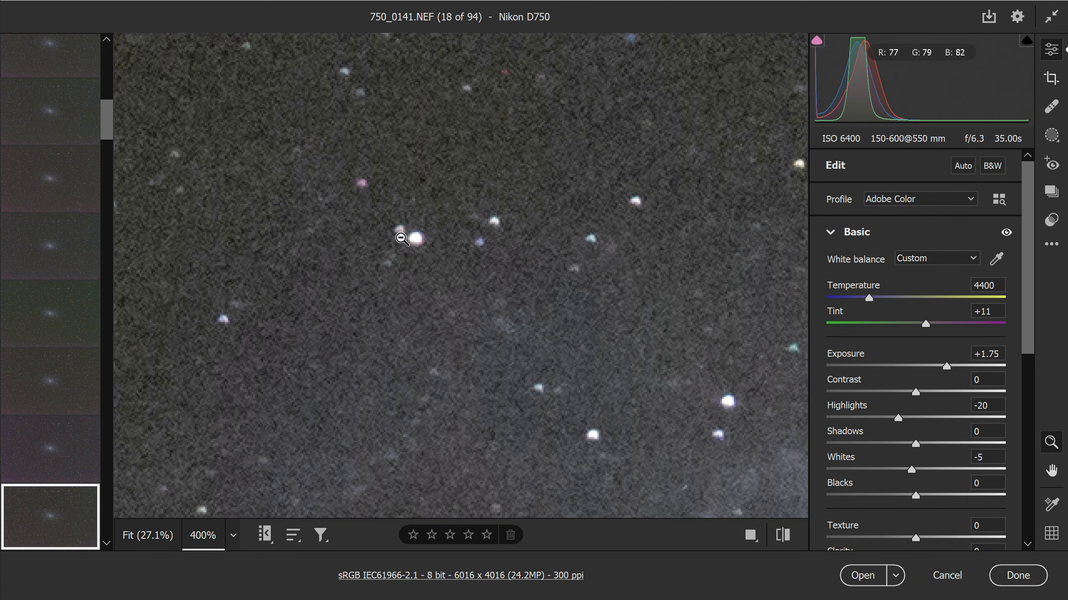
key("Right")
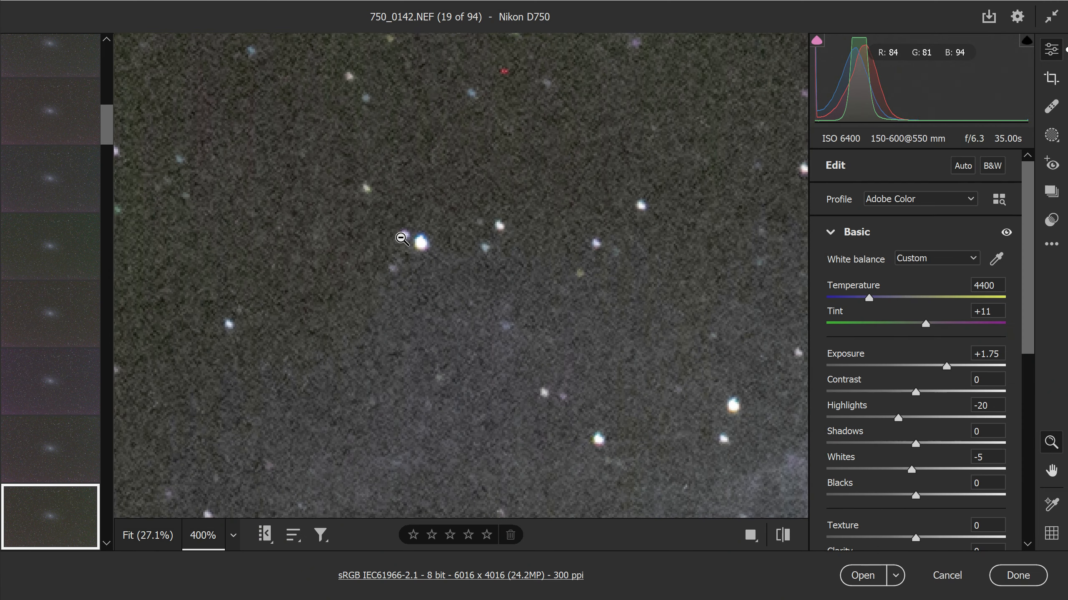
key("Right")
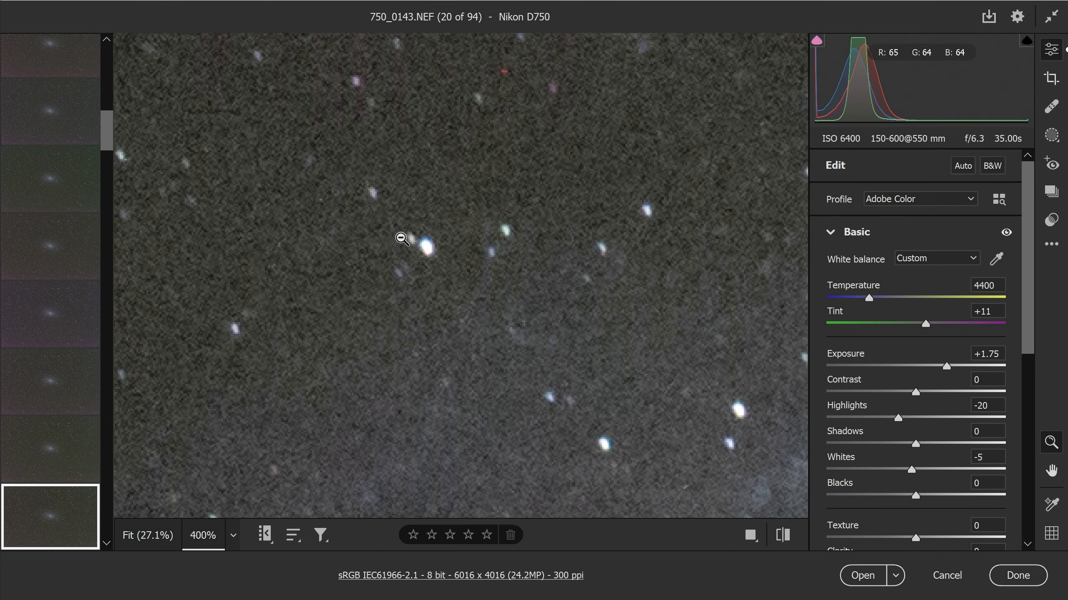
key("Right")
- Select all exposures in the filmstrip and open the custom save options for them
left_click(233, 536)
left_click(253, 492)
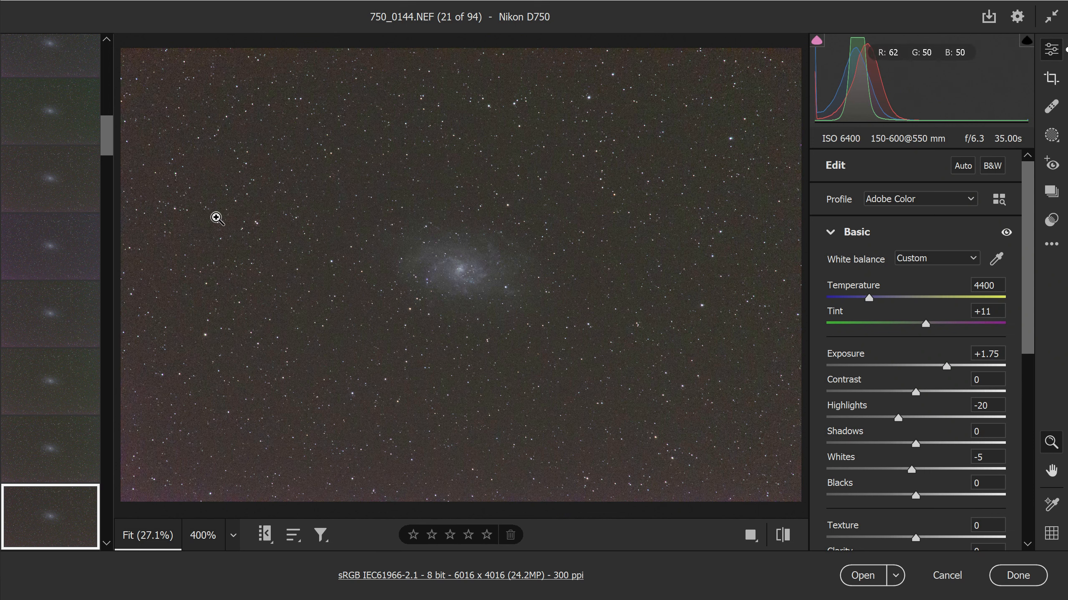
key("ctrl+a")
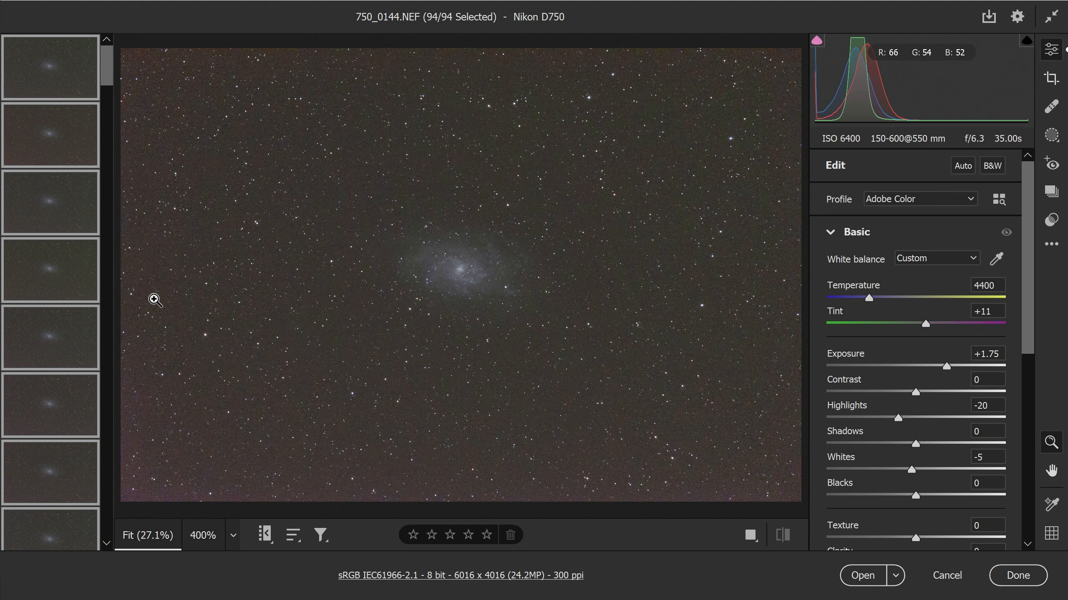
scroll(49, 387, "down", 1)
scroll(46, 370, "up", 1)
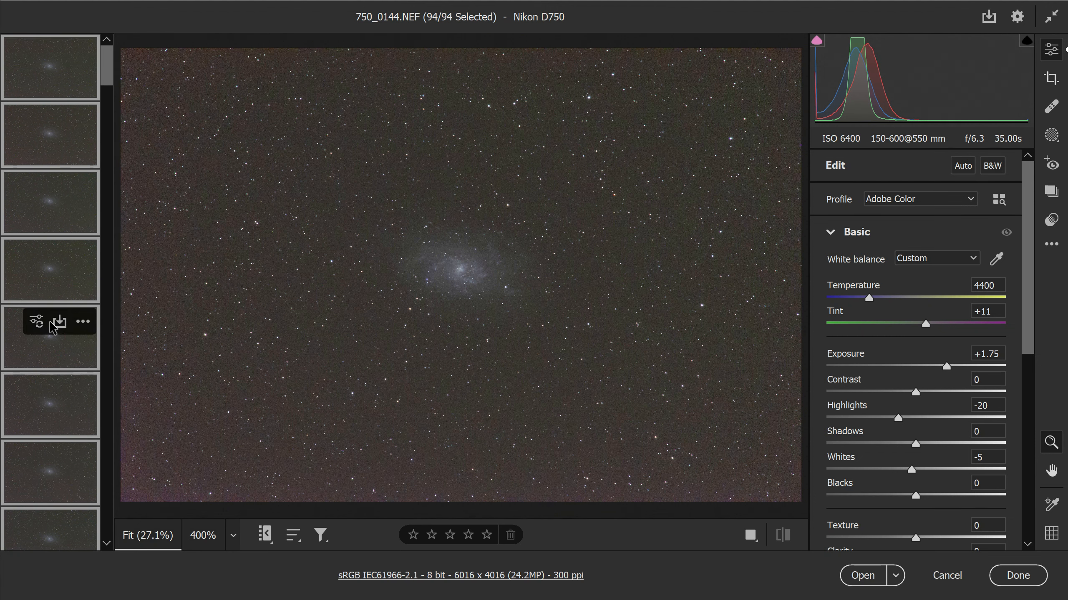
right_click(50, 349)
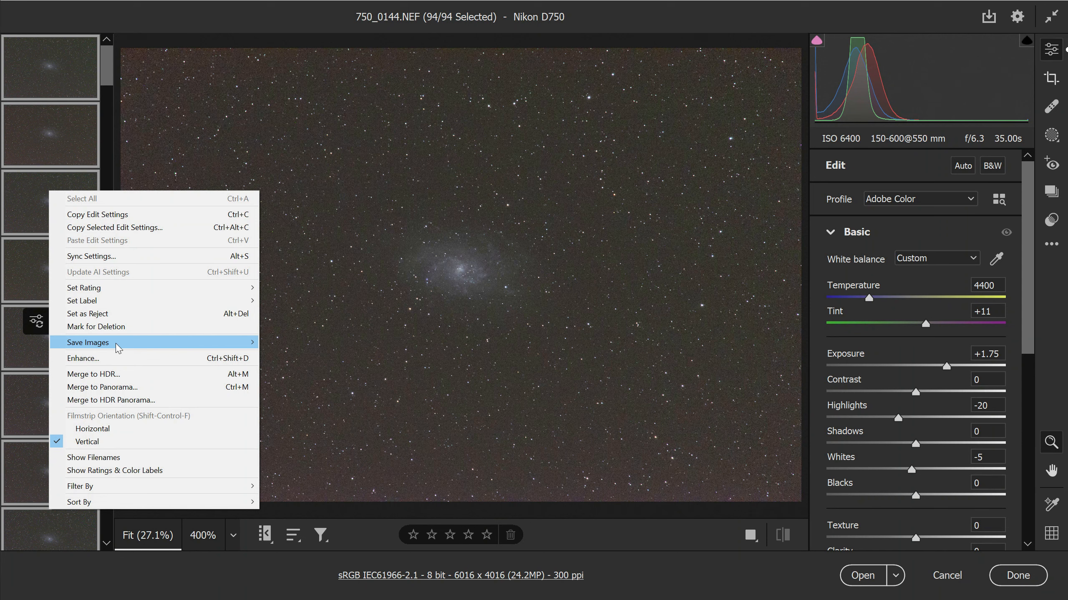
mouse_move(141, 348)
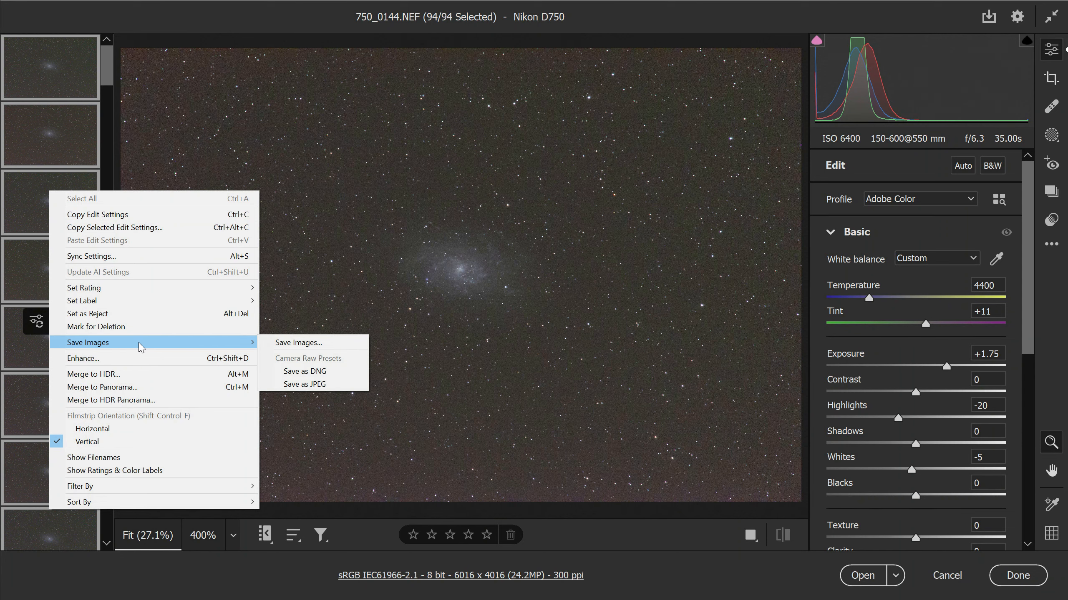
left_click(320, 347)
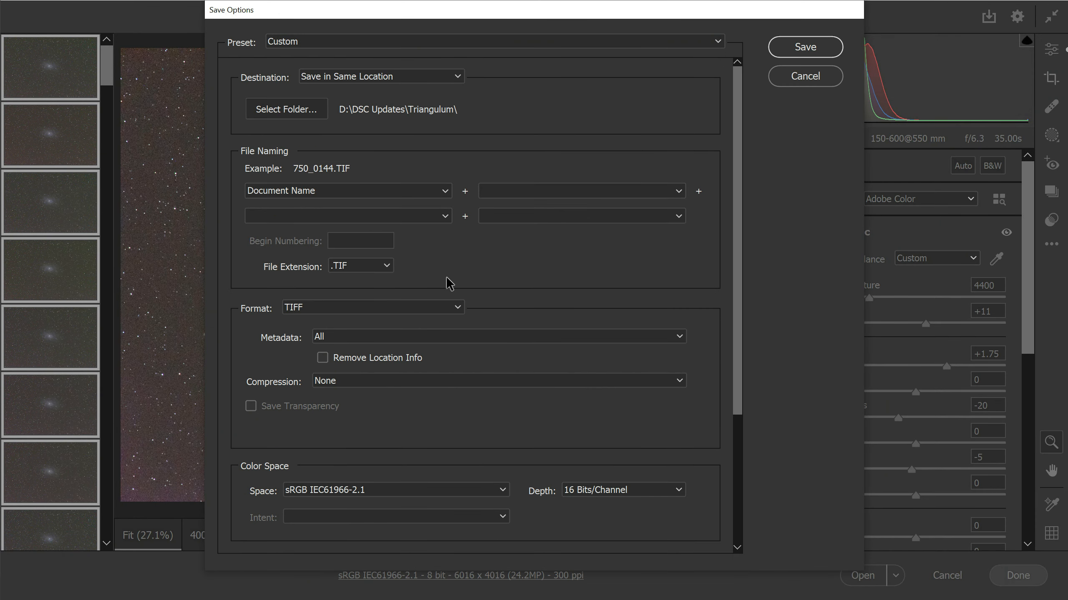
- Set the export to the .TIF extension with 8 Bits/Channel depth and choose the TIFF folder inside Triangulum as destination
left_click(361, 266)
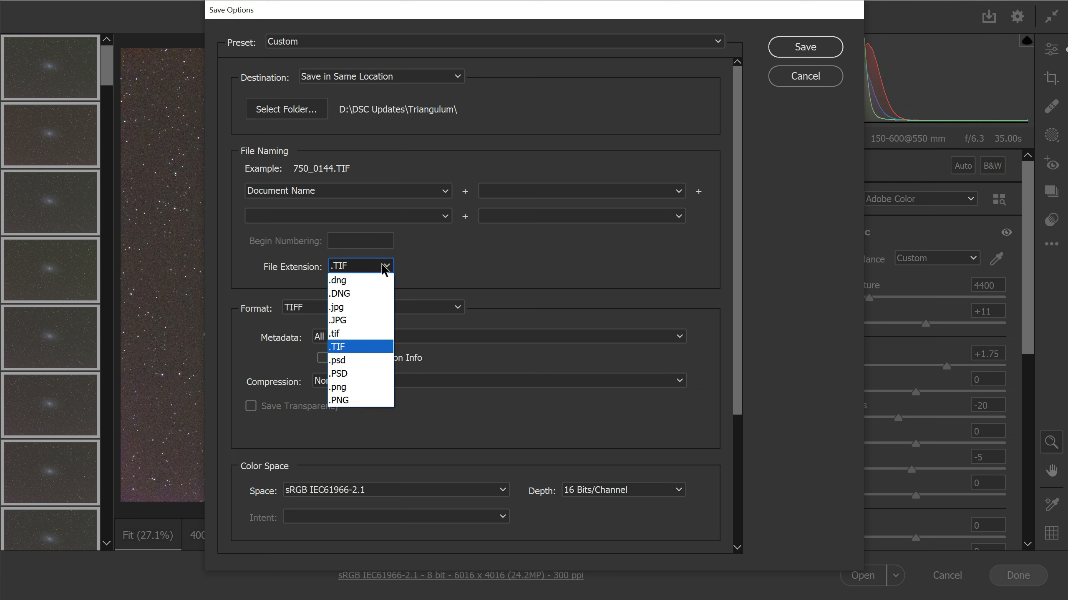
left_click(354, 347)
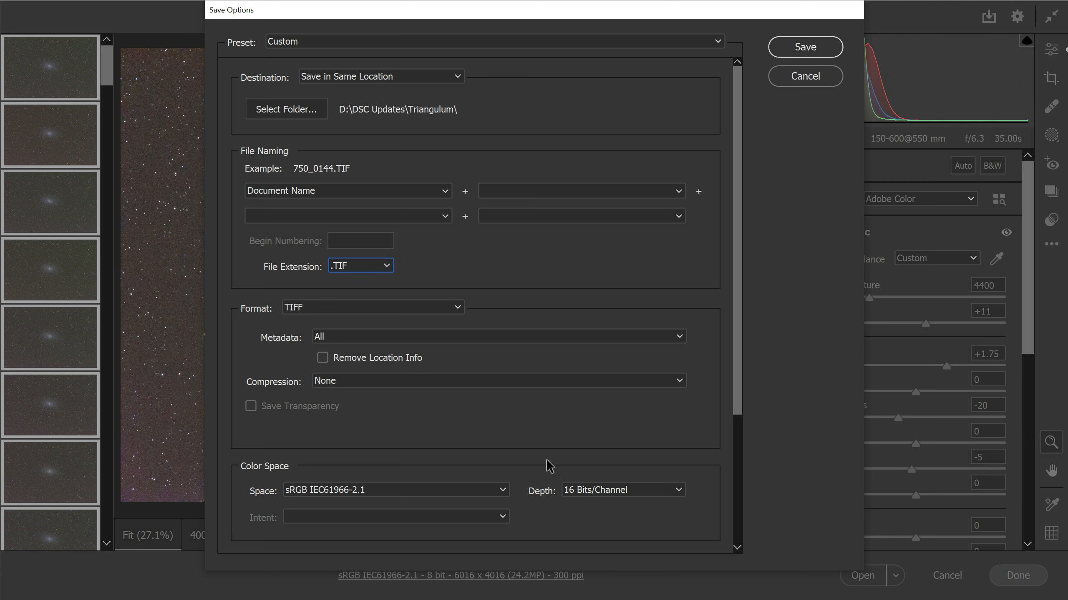
left_click(616, 492)
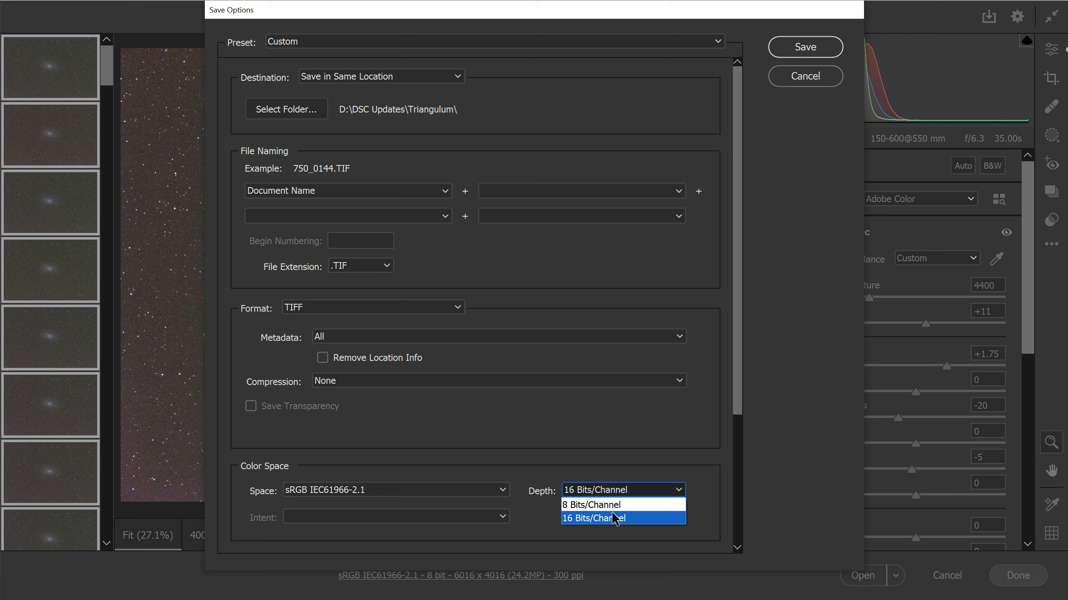
left_click(647, 506)
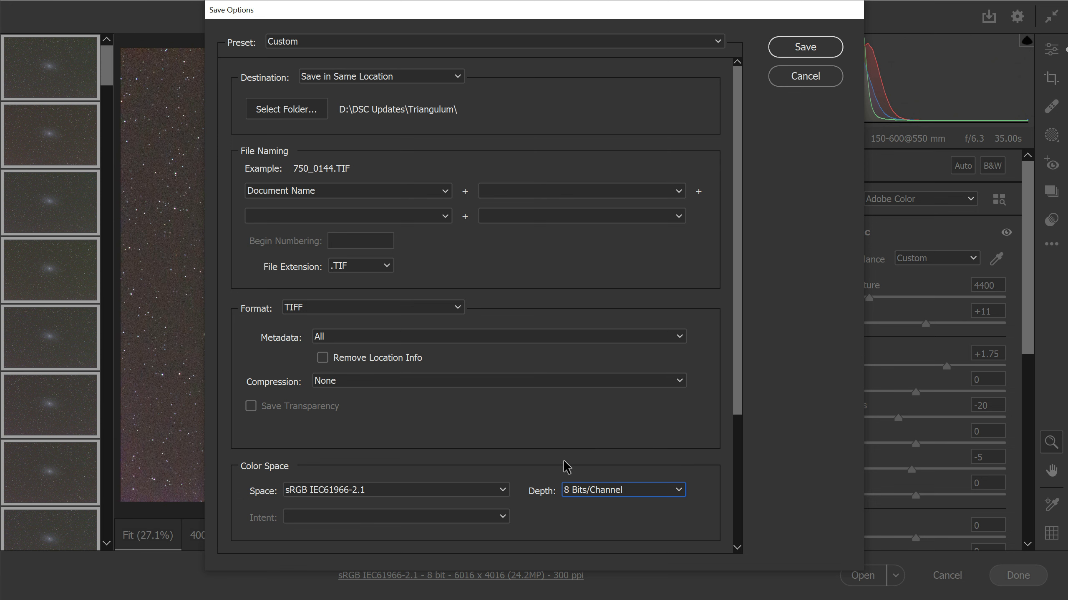
left_click(316, 108)
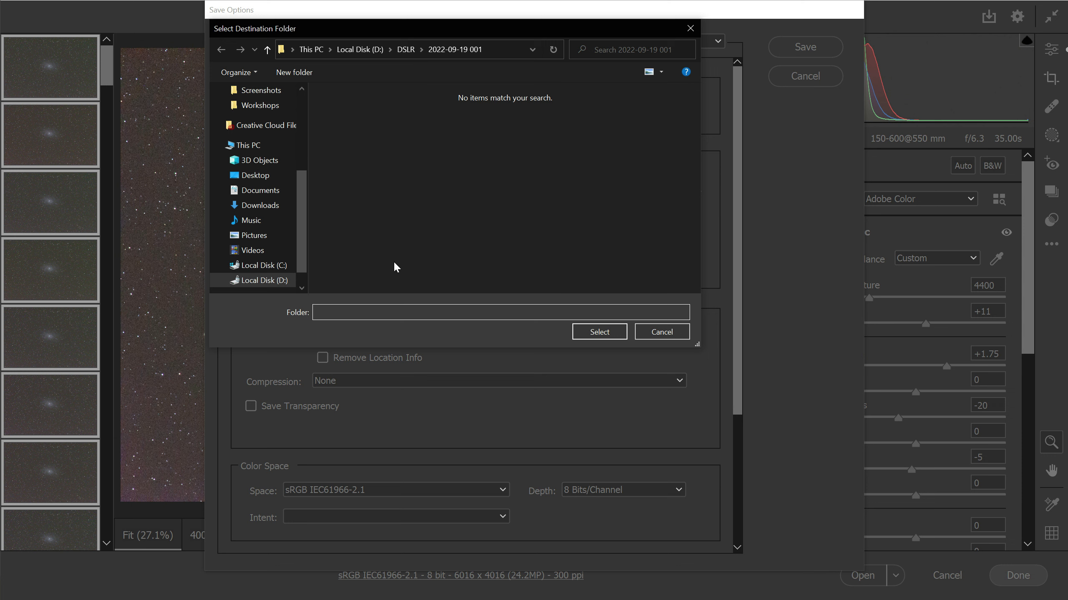
left_click(592, 335)
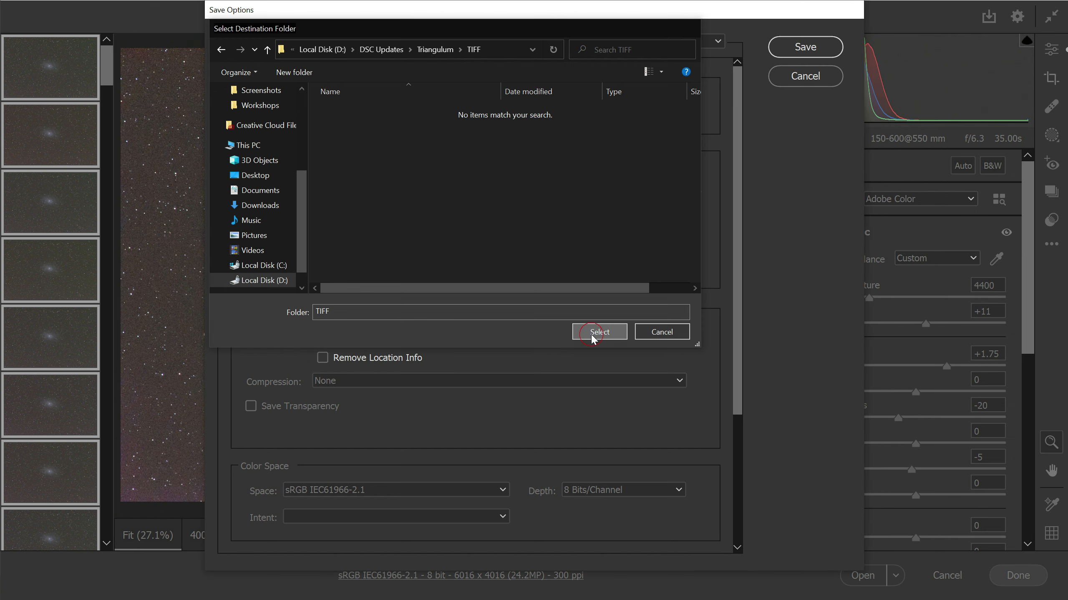
- Review the remaining save options, save the exposures as TIFFs and finish the Camera Raw session
scroll(565, 317, "down", 4)
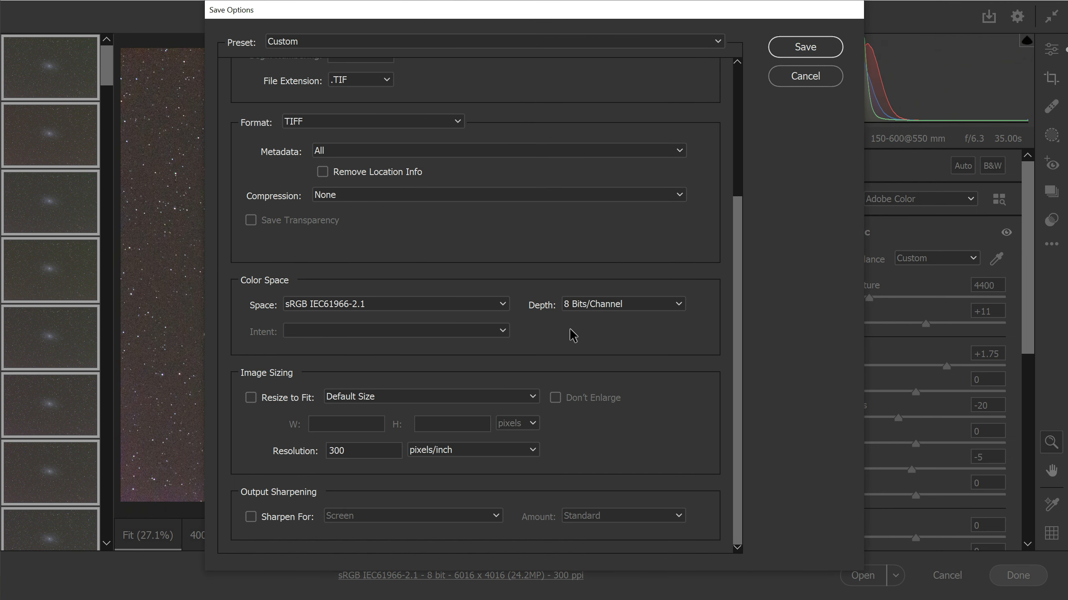
scroll(571, 332, "up", 5)
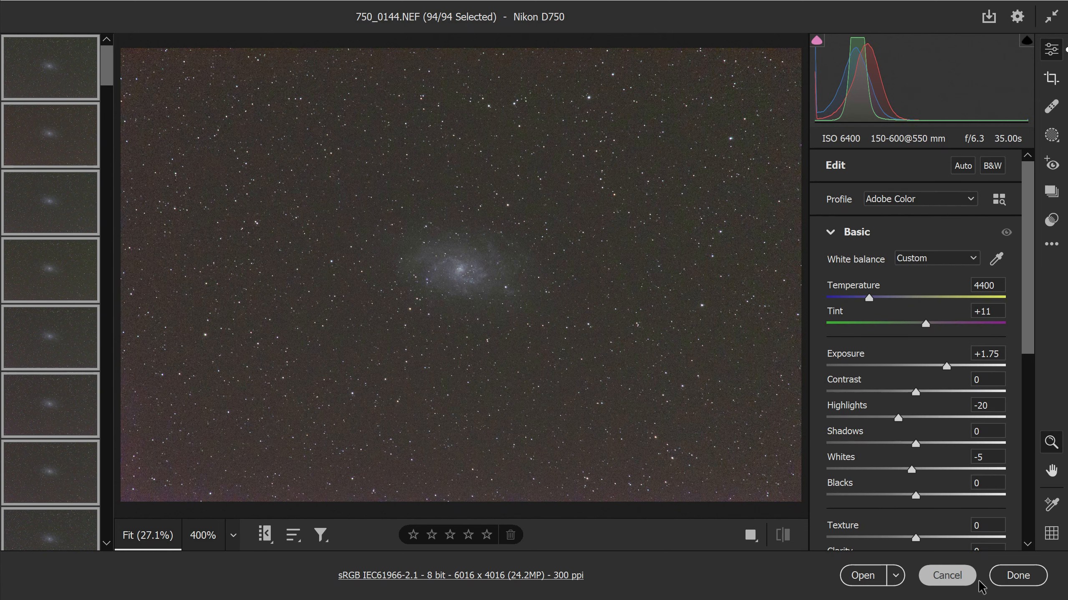
left_click(1019, 582)
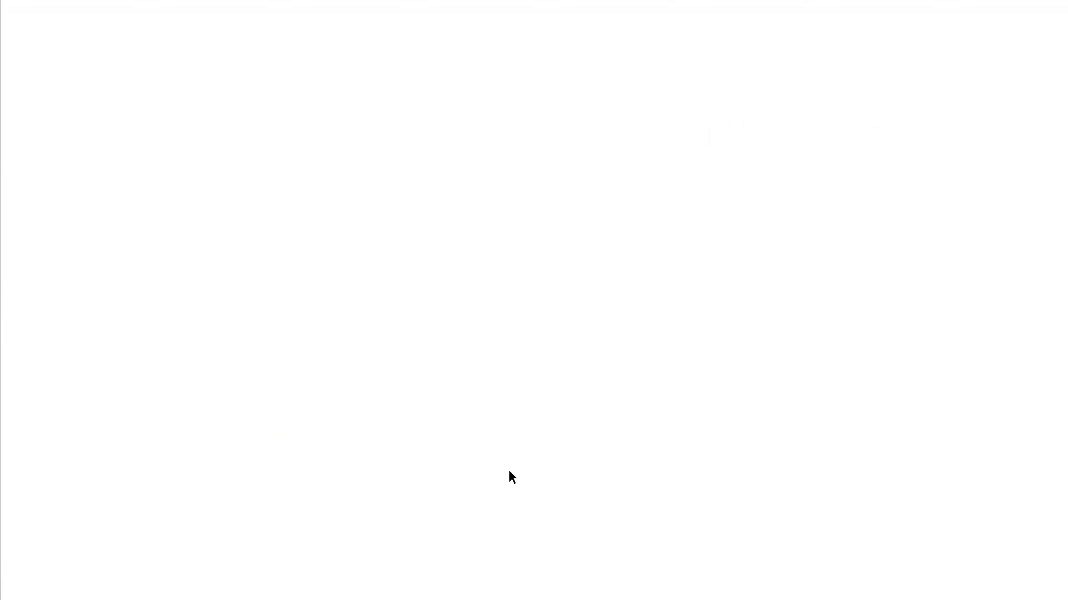
scroll(506, 434, "down", 1)
scroll(491, 422, "up", 5)
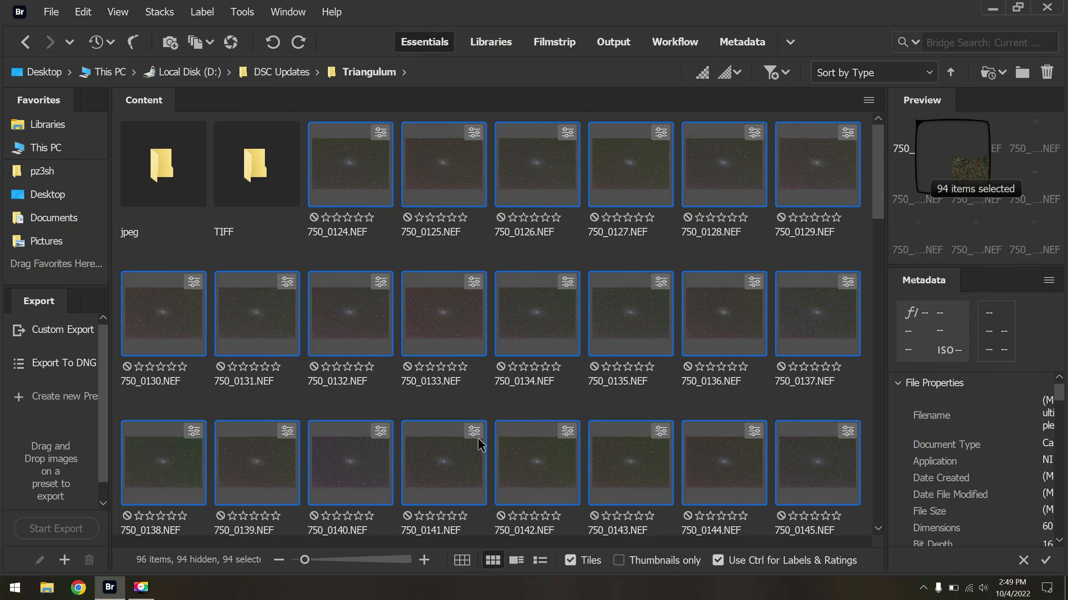
- Search the computer for Sequator and launch it
key("super")
type("se")
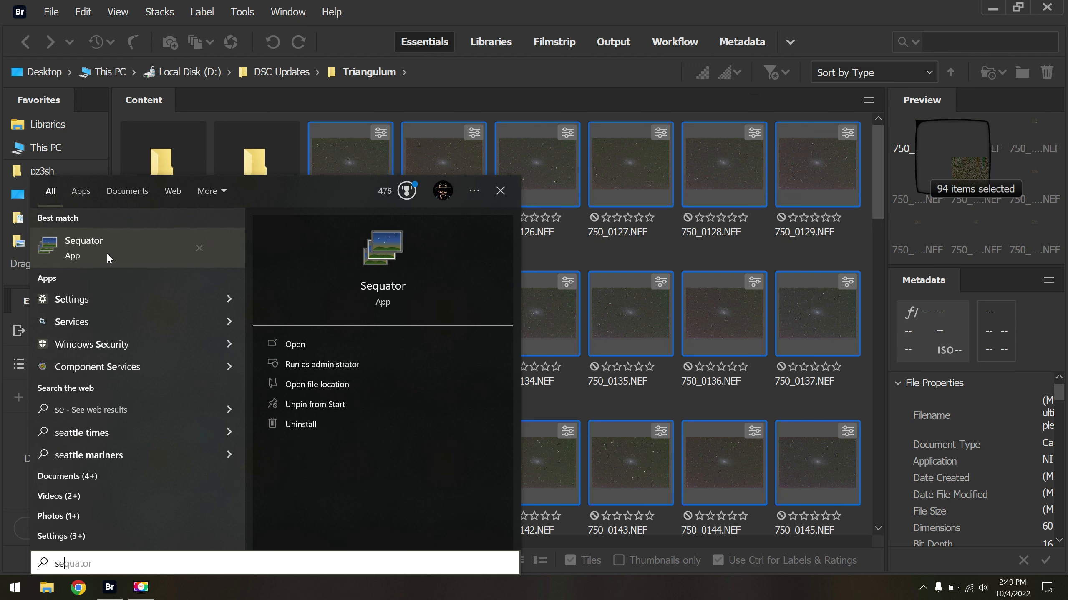
left_click(107, 251)
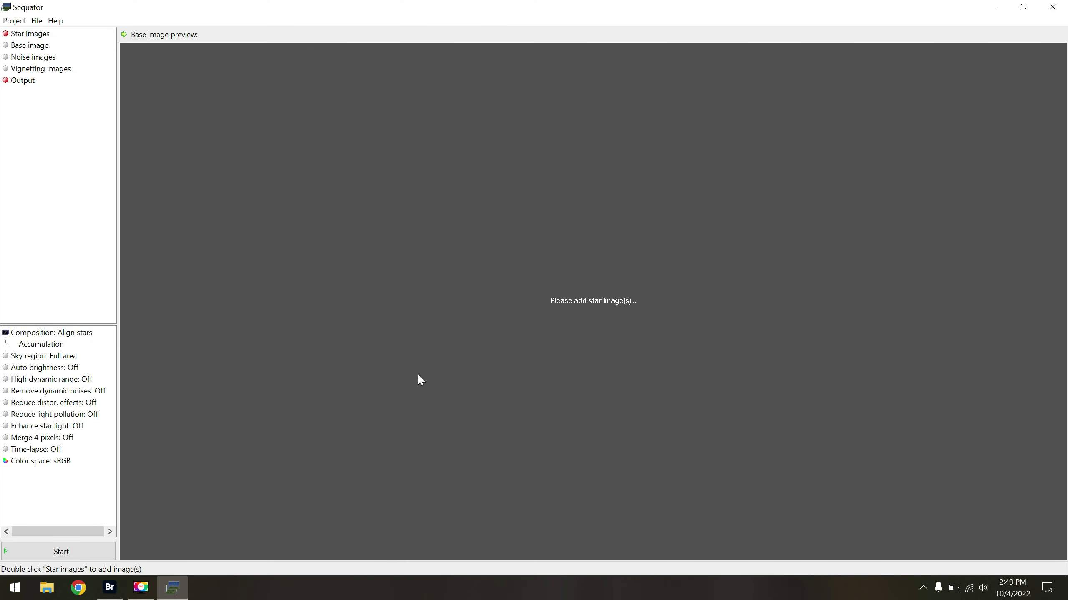
- Load all the exported TIF exposures from the TIFF folder inside Triangulum as star images
double_click(25, 35)
double_click(149, 167)
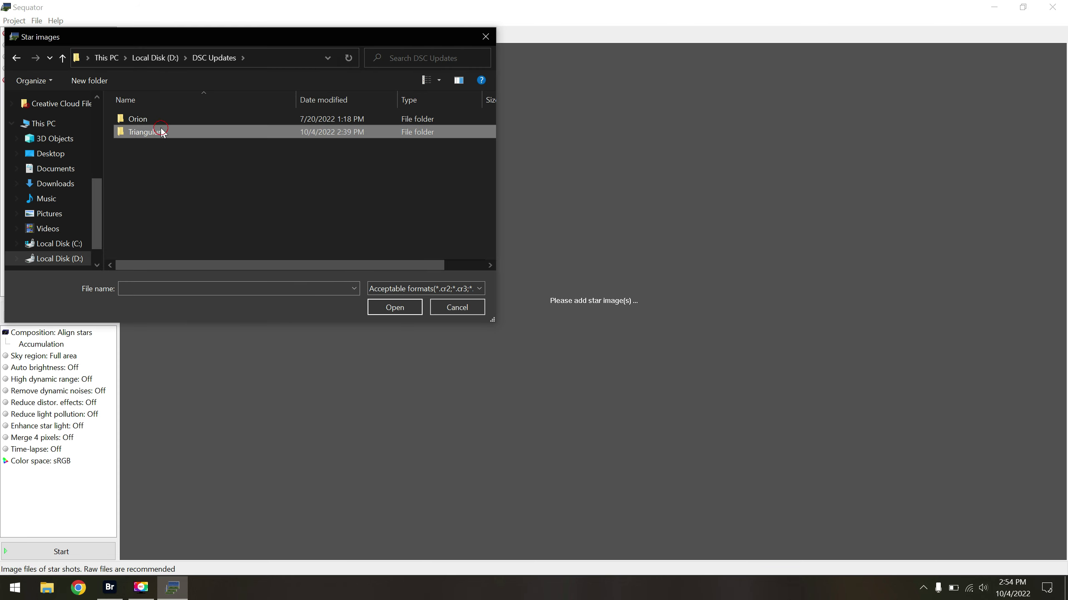
double_click(162, 132)
double_click(219, 131)
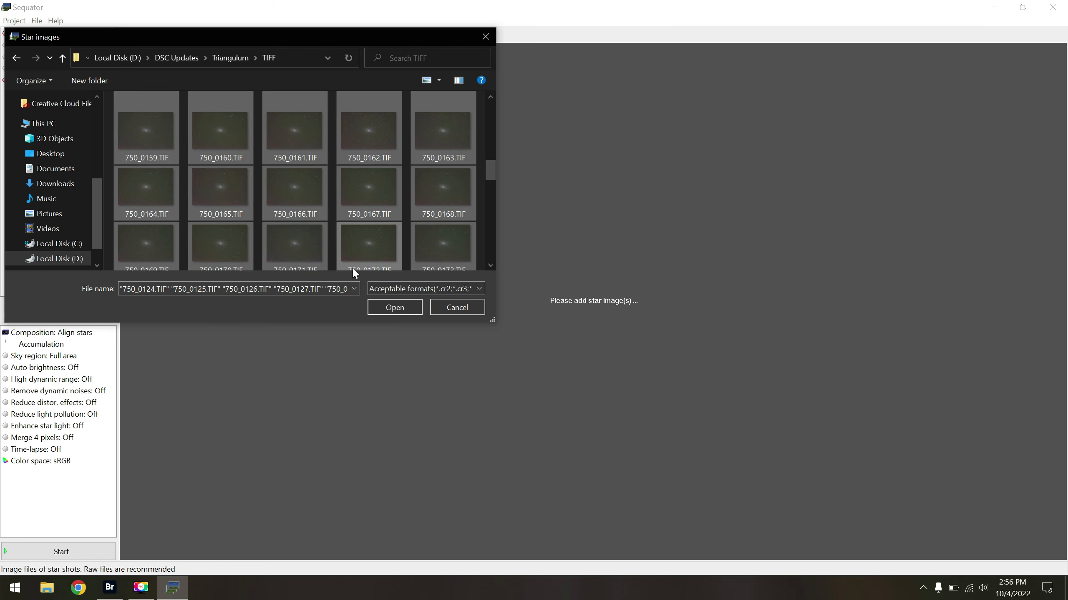
left_click(395, 307)
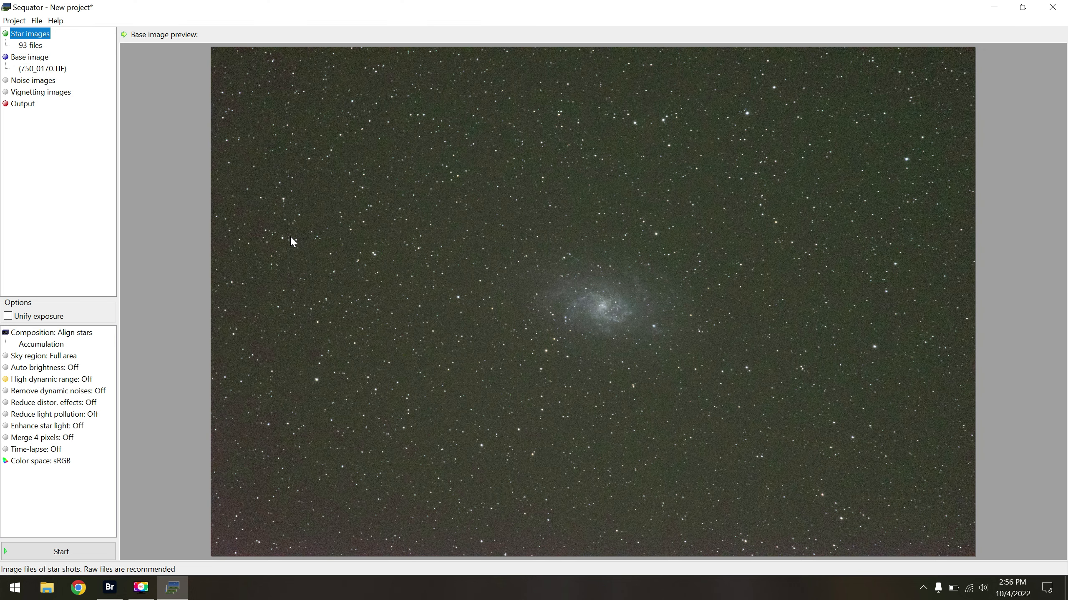
- Set the output to an uncompressed TIFF file named SequatorStack in the Triangulum TIFF folder
left_click(24, 105)
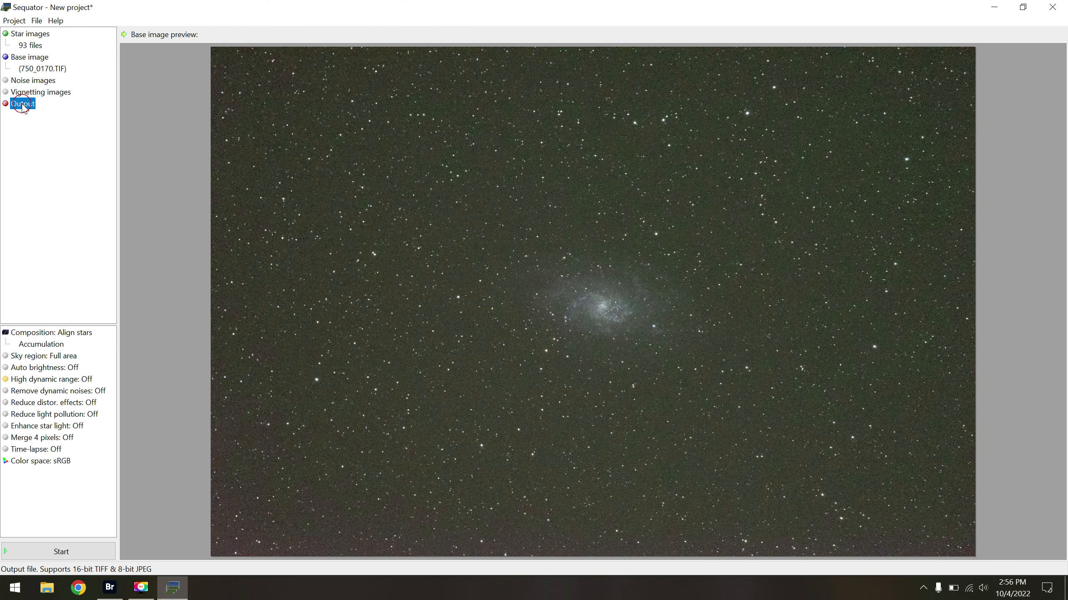
double_click(26, 107)
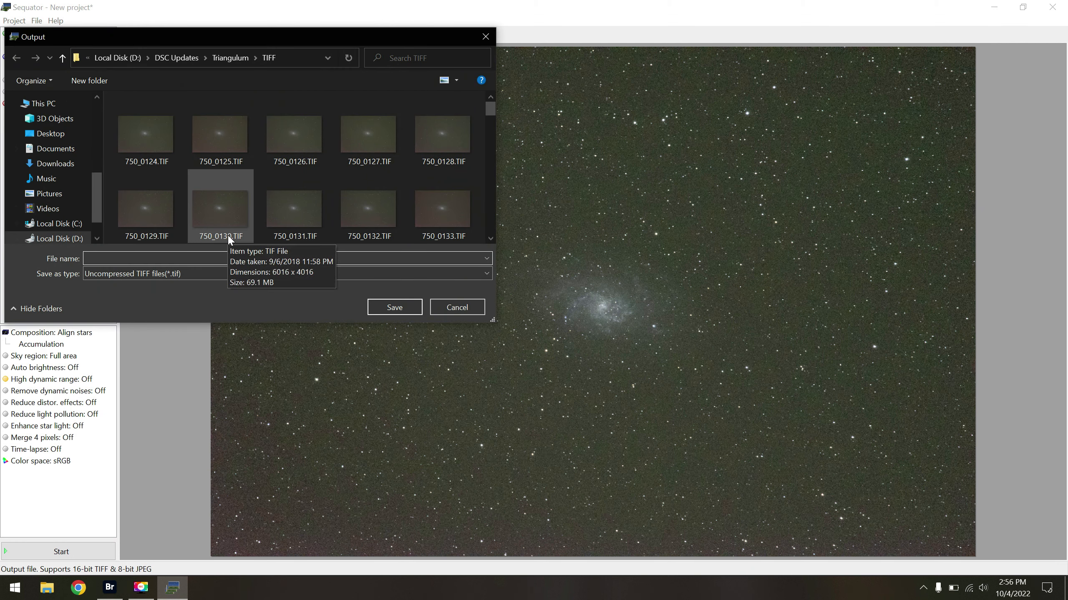
type("S")
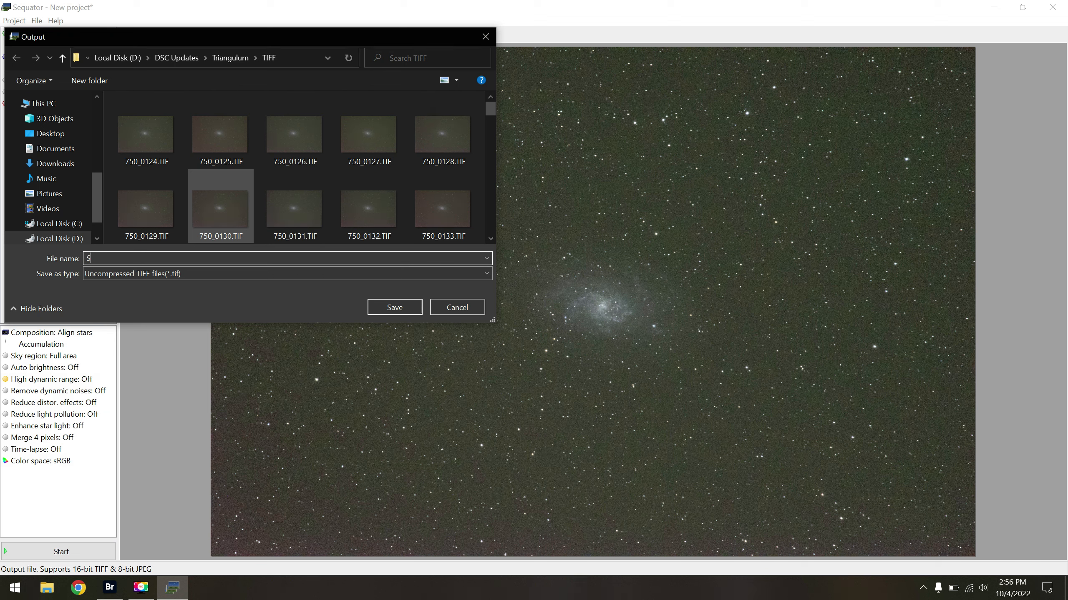
type("wquatorStack")
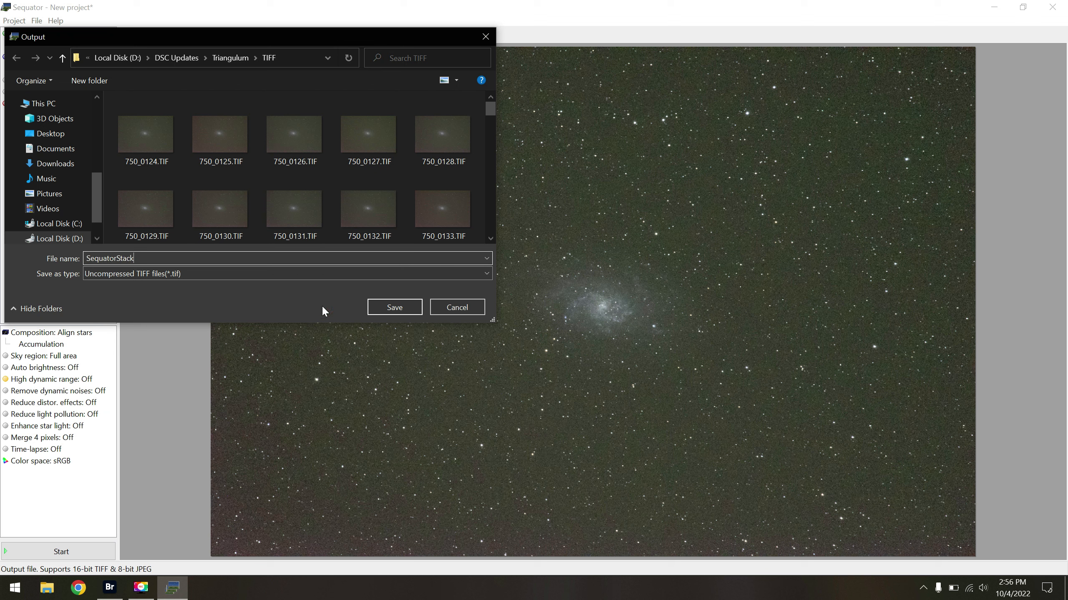
left_click(378, 311)
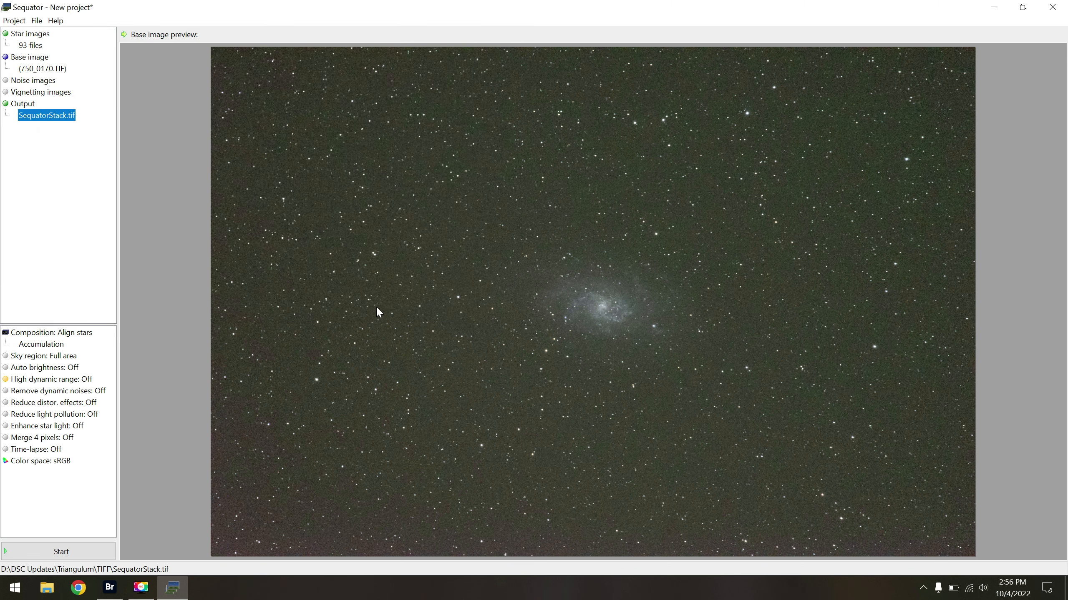
- Set the star-aligned composition to Select best pixels at the strictest level and start the stacking
left_click(38, 336)
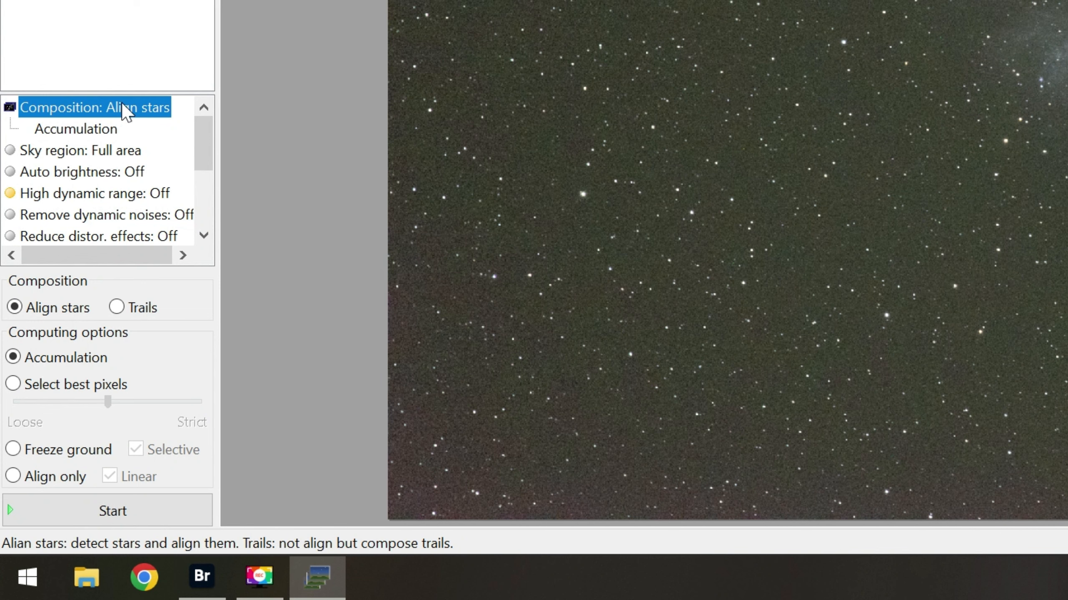
left_click(94, 129)
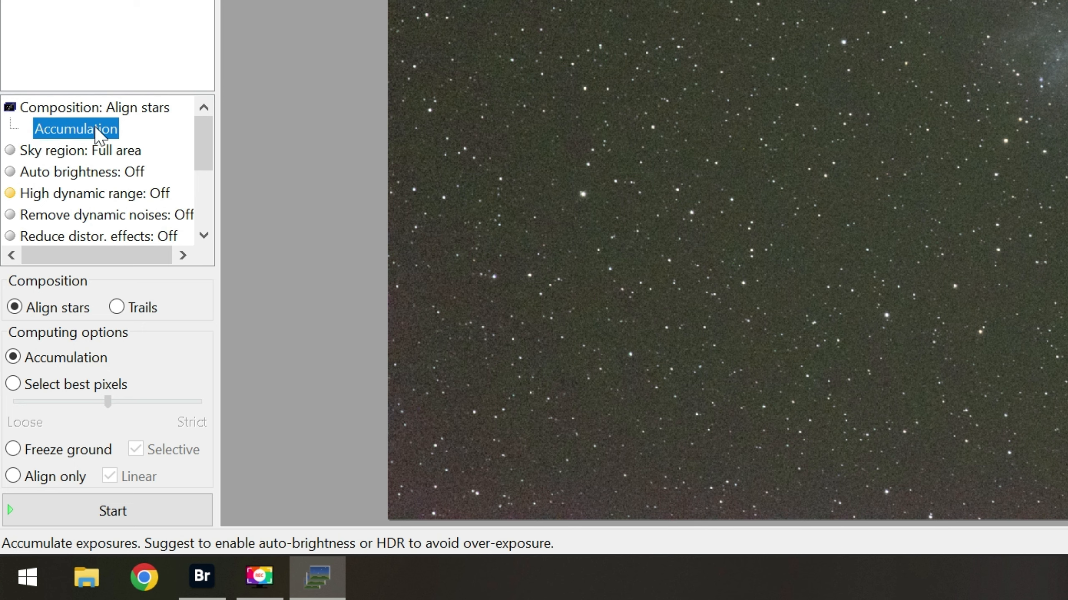
left_click(75, 383)
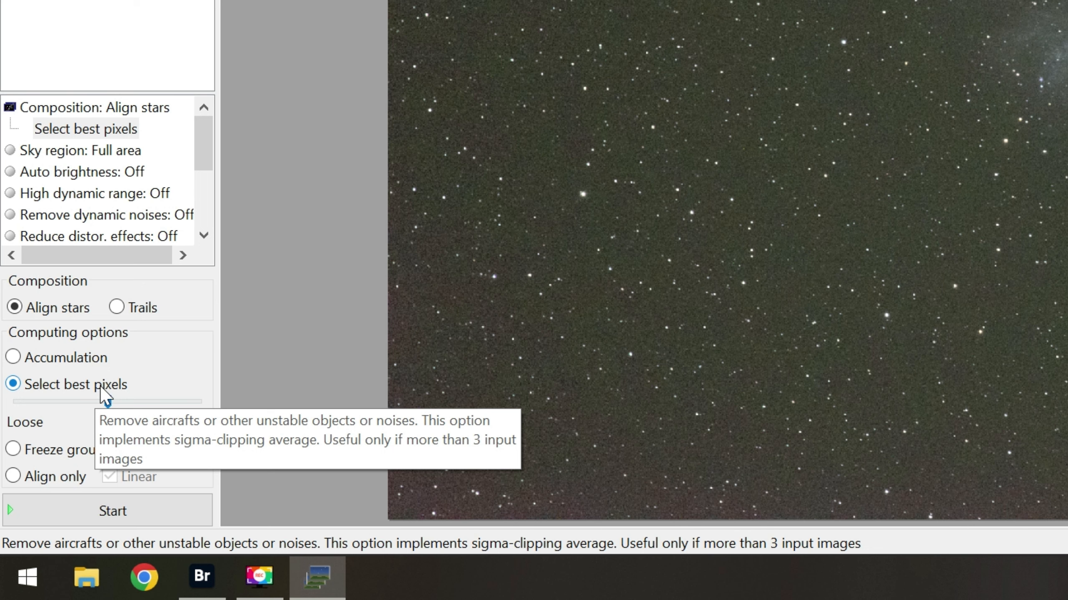
left_click(111, 397)
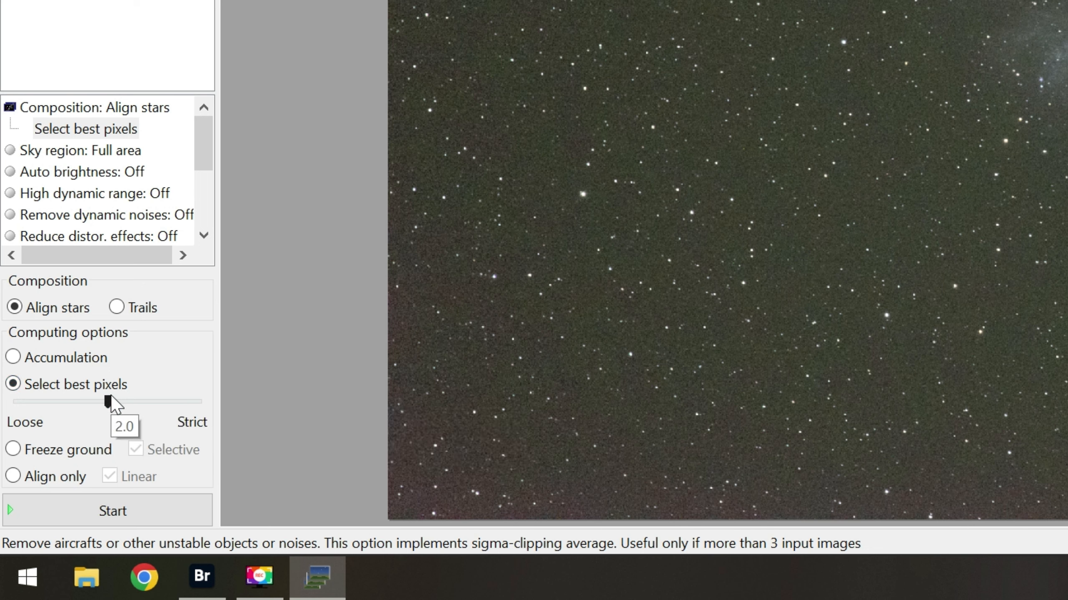
left_click_drag(110, 398, 197, 402)
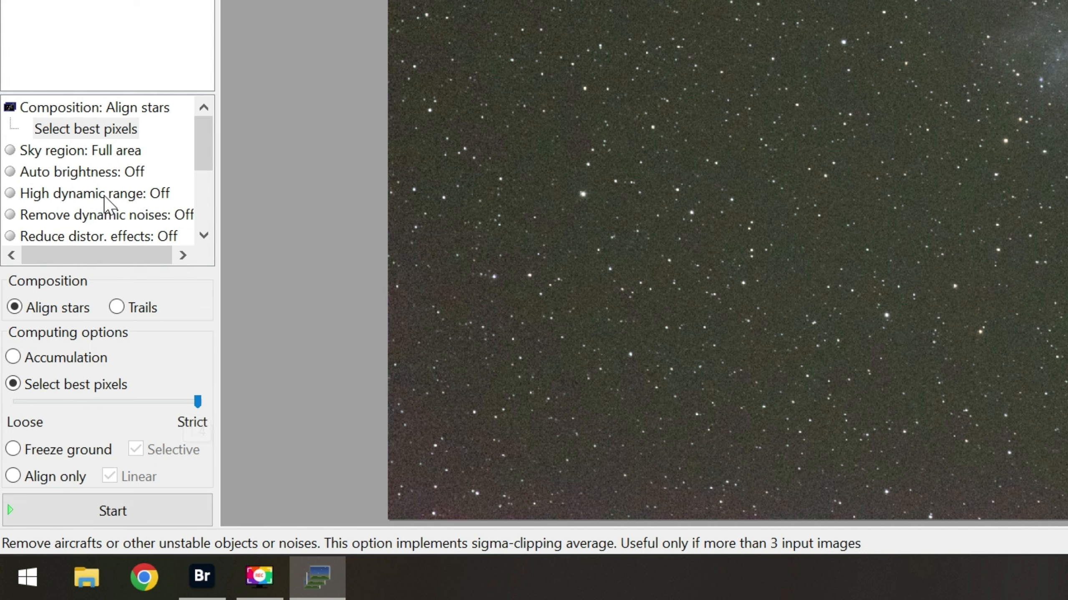
scroll(105, 202, "down", 2)
scroll(103, 220, "up", 2)
left_click(122, 516)
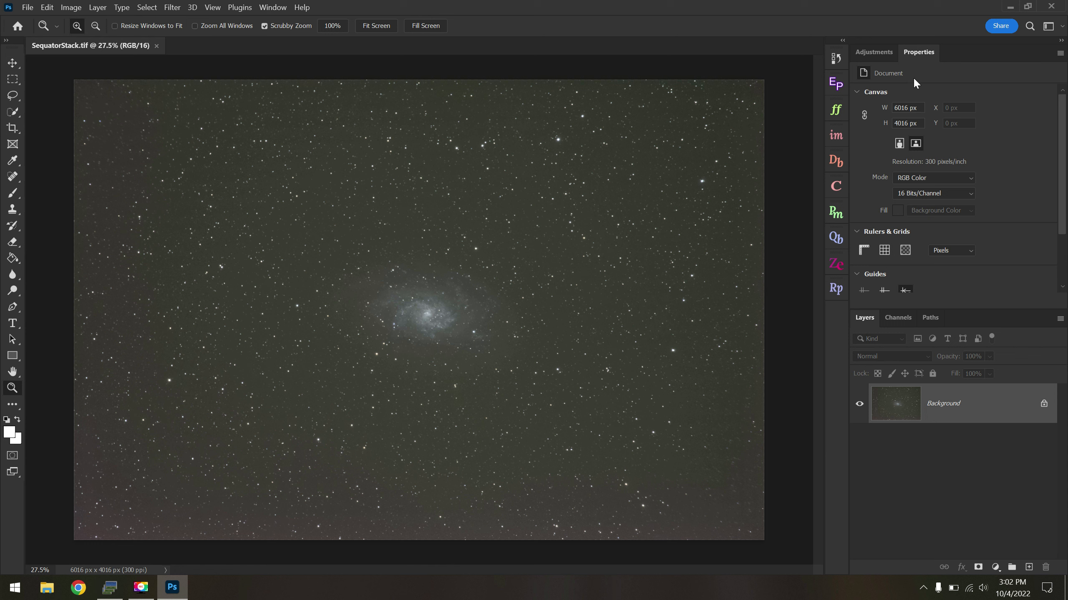
- Add a Levels adjustment layer to SequatorStack.tif with input levels 35, 1.00 and 116
left_click(874, 51)
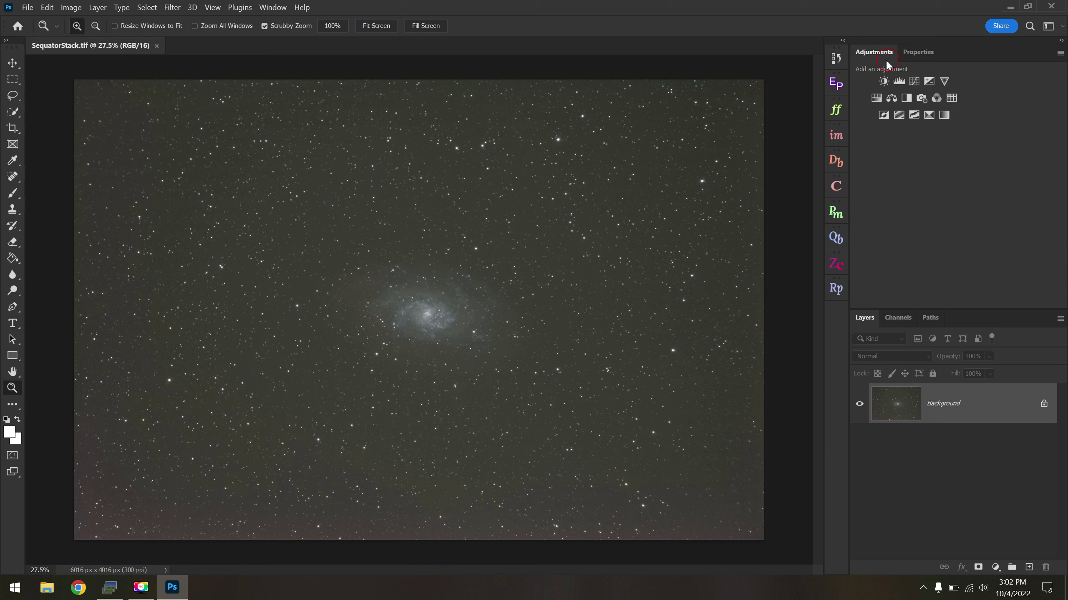
left_click(900, 82)
left_click_drag(963, 185, 905, 185)
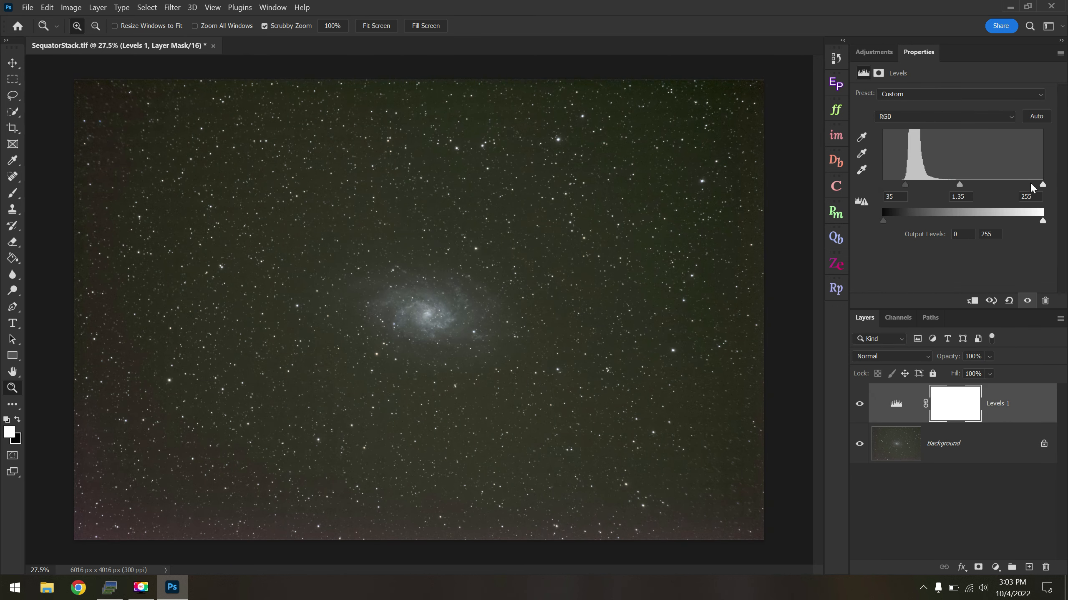
left_click_drag(1042, 184, 1001, 185)
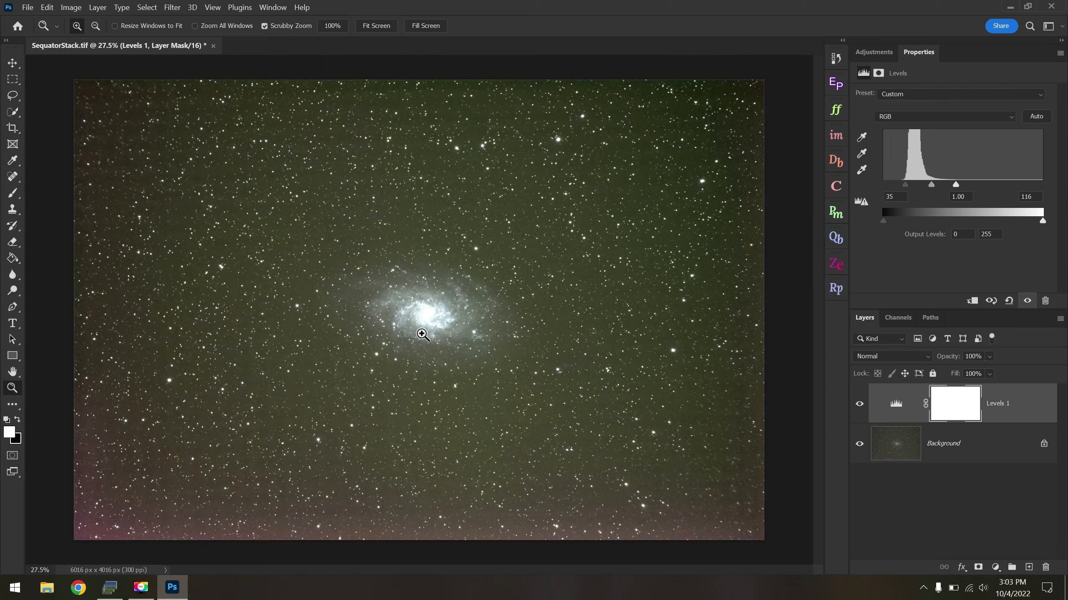
- Examine the stars and noise of the stacked image up close around the galaxy, near the edges and in the corners
scroll(316, 497, "up", 1)
scroll(315, 497, "up", 15)
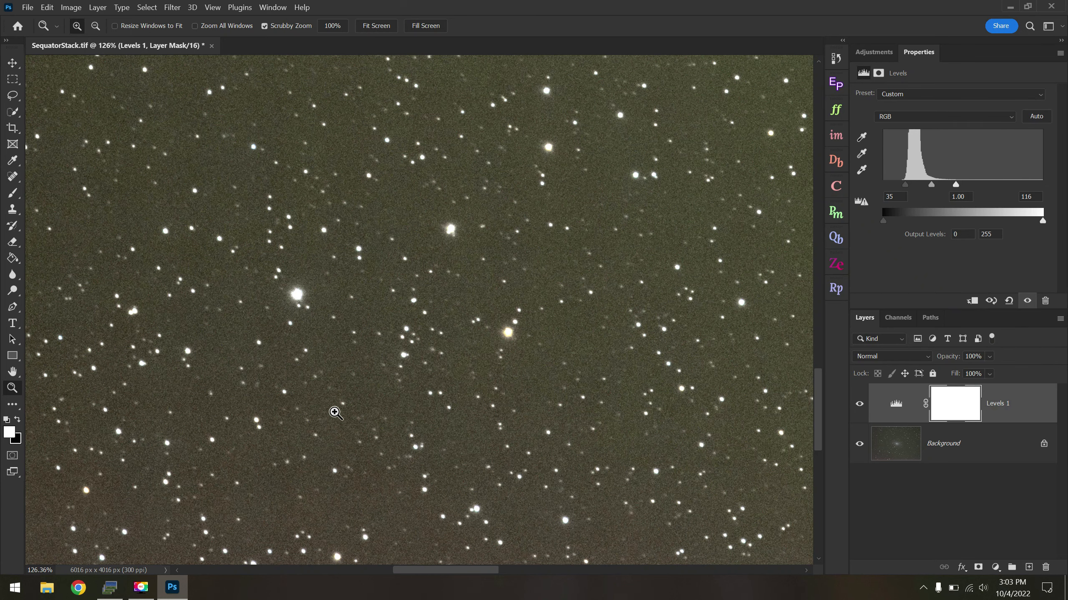
scroll(349, 410, "down", 17)
scroll(725, 446, "up", 14)
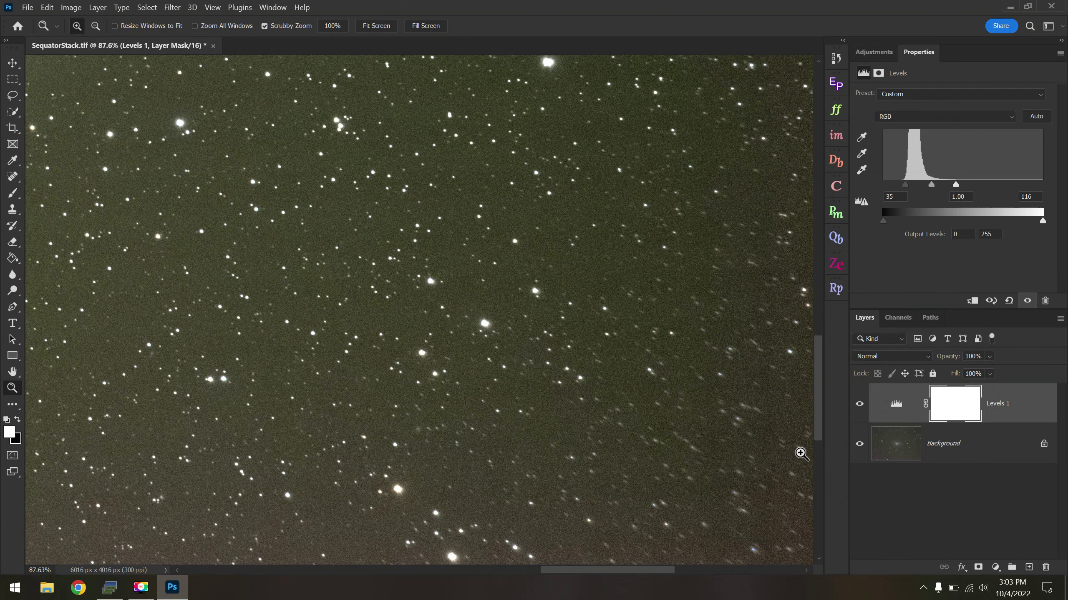
left_click_drag(819, 395, 819, 193)
left_click_drag(593, 574, 325, 540)
scroll(407, 440, "down", 5)
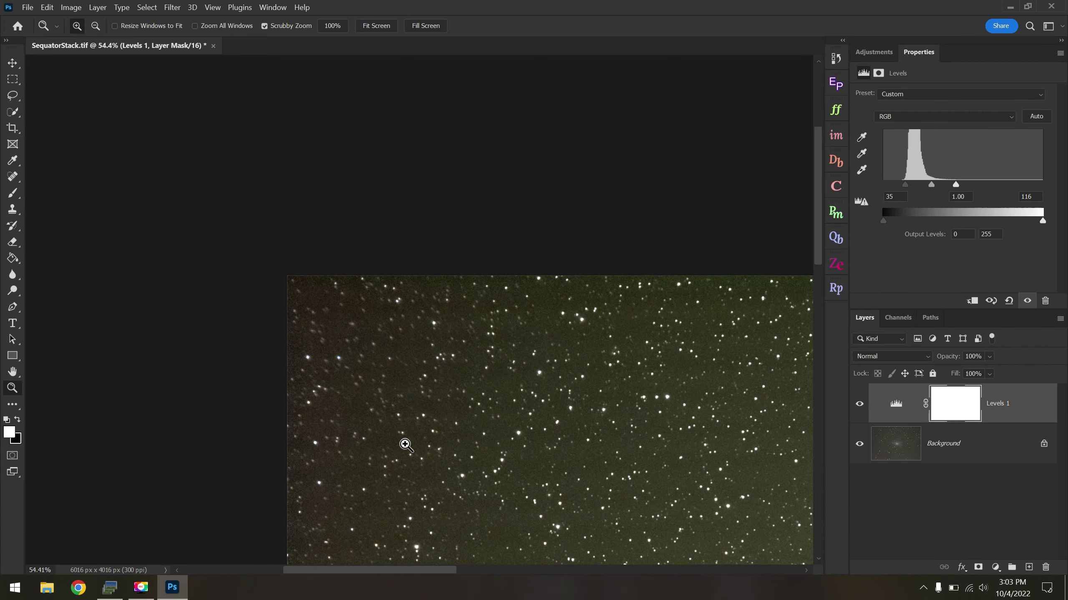
scroll(408, 453, "down", 6)
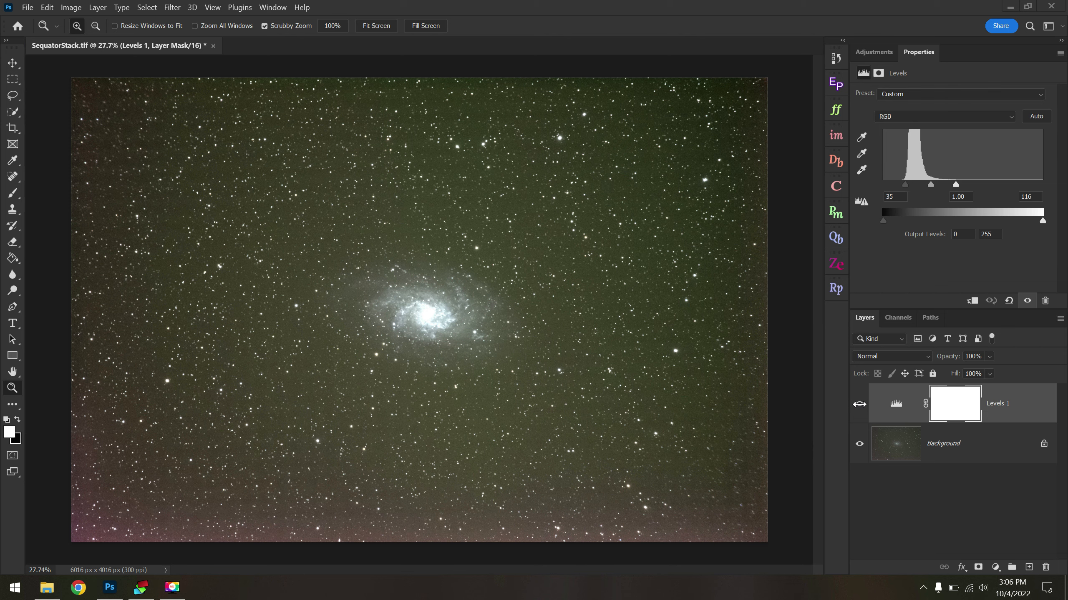
- Hide the Levels layer, examine the unadjusted stack's stars and noise up close, and show the layer again
left_click(859, 404)
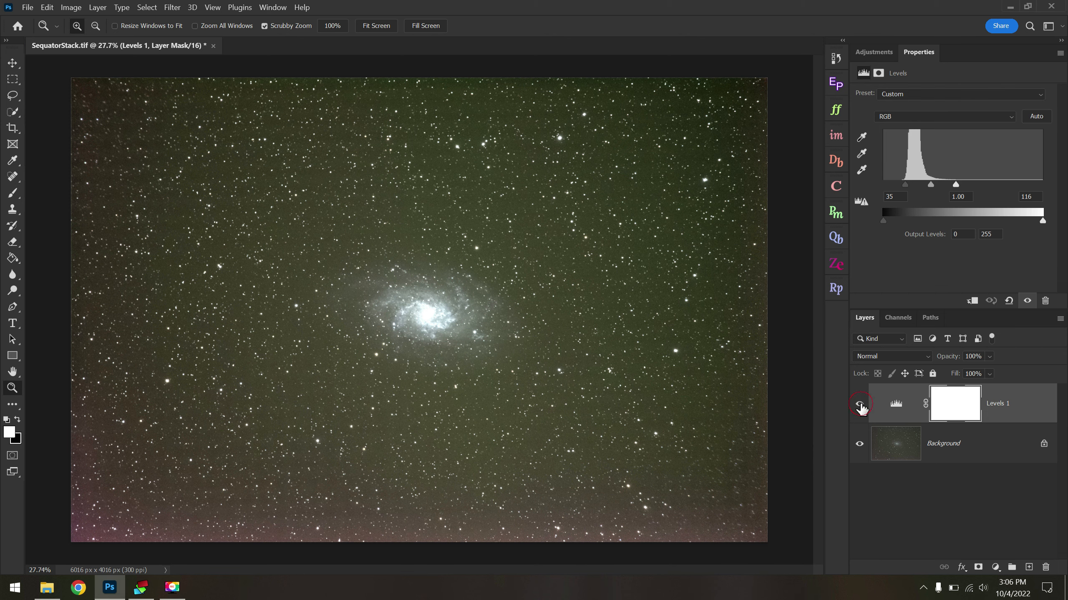
left_click_drag(286, 302, 284, 348)
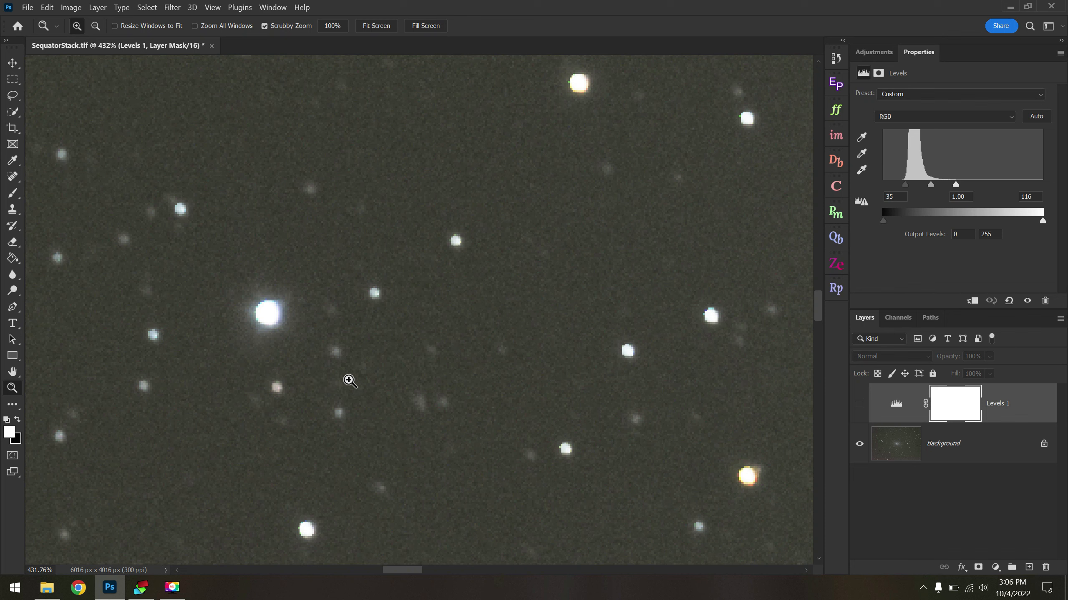
scroll(322, 372, "down", 10)
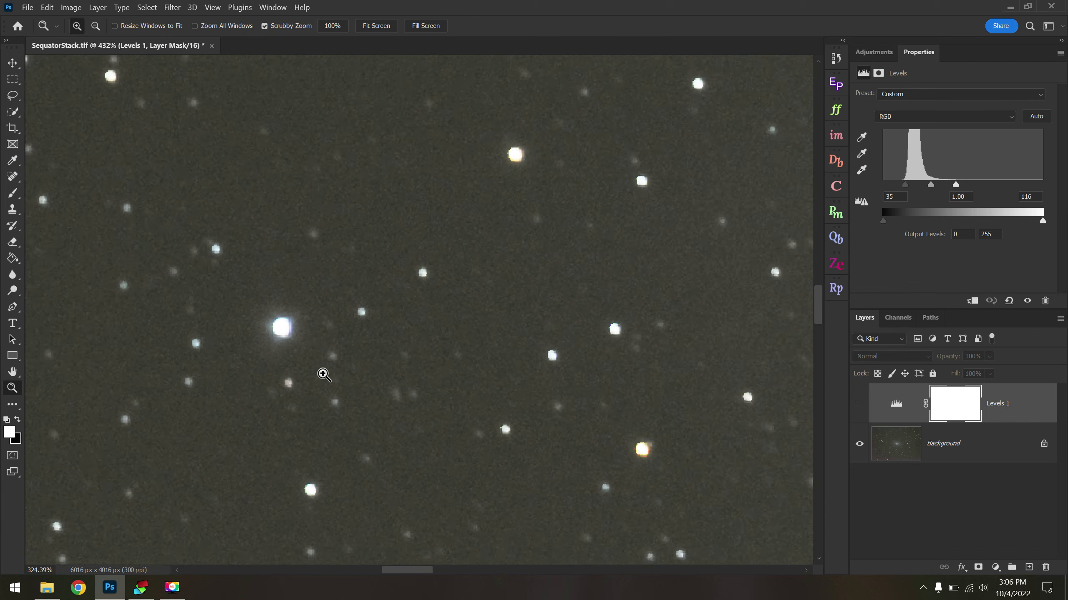
scroll(353, 378, "down", 5)
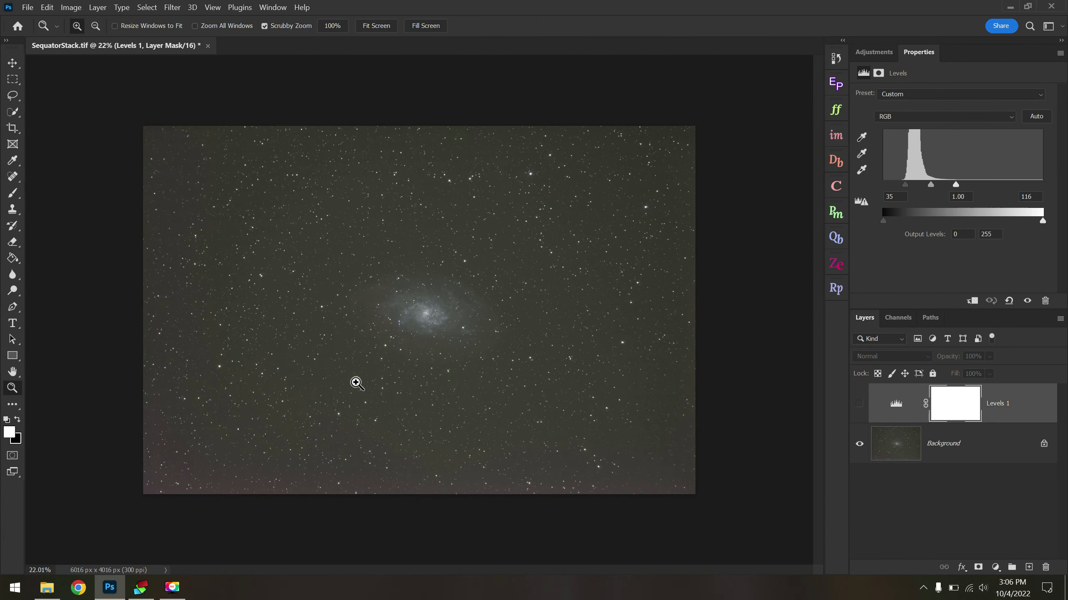
scroll(431, 377, "up", 2)
left_click(858, 406)
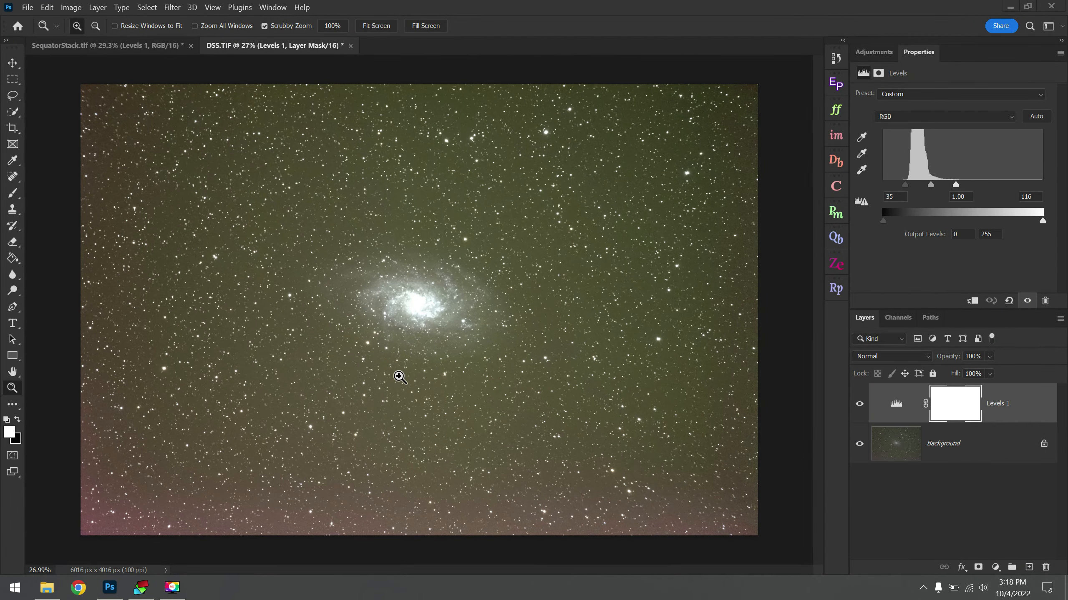
- Compare the star shapes in the upper-right area of SequatorStack.tif with the same area of DSS.TIF
left_click(124, 50)
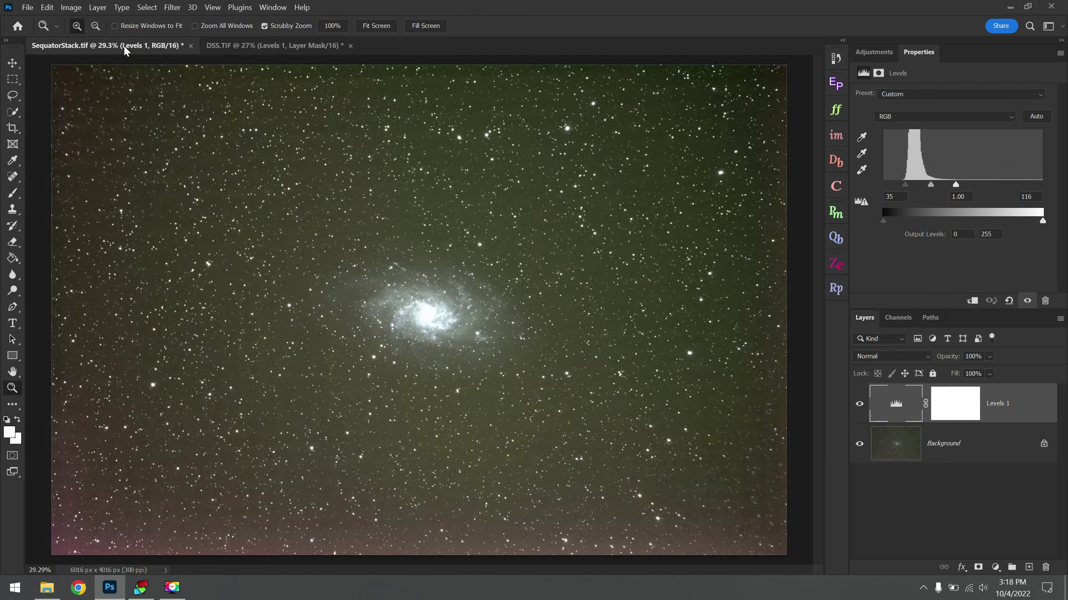
left_click_drag(727, 122, 686, 215)
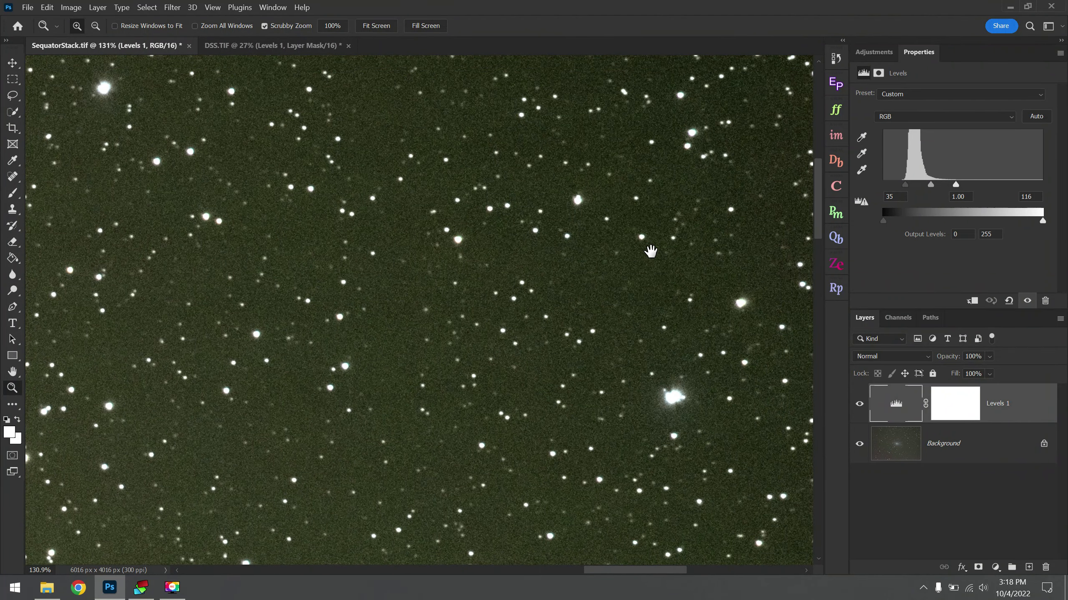
left_click(277, 46)
left_click_drag(707, 168, 635, 253)
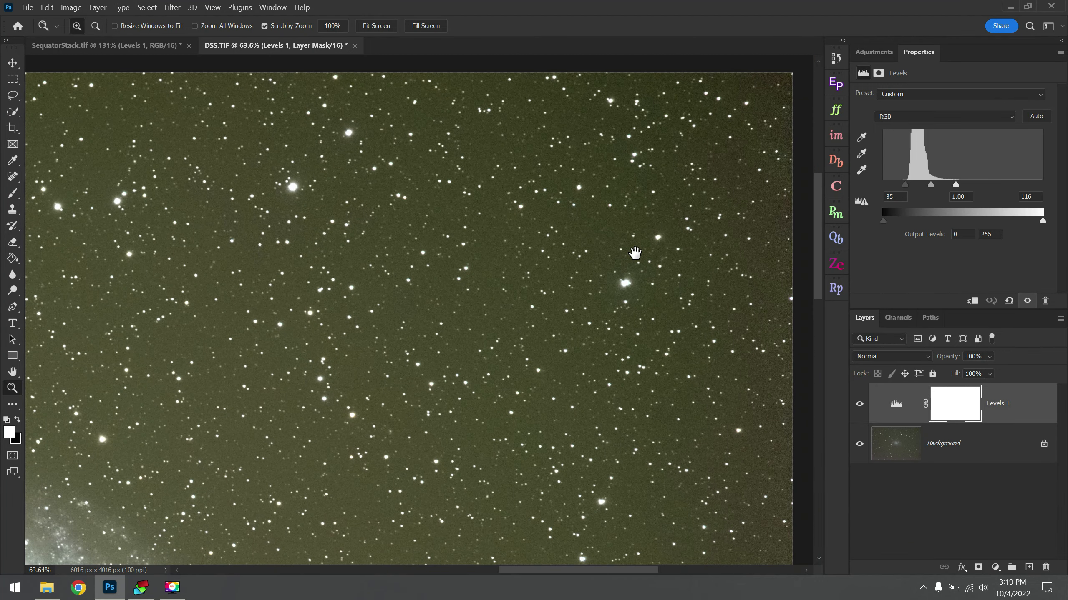
scroll(647, 232, "down", 6)
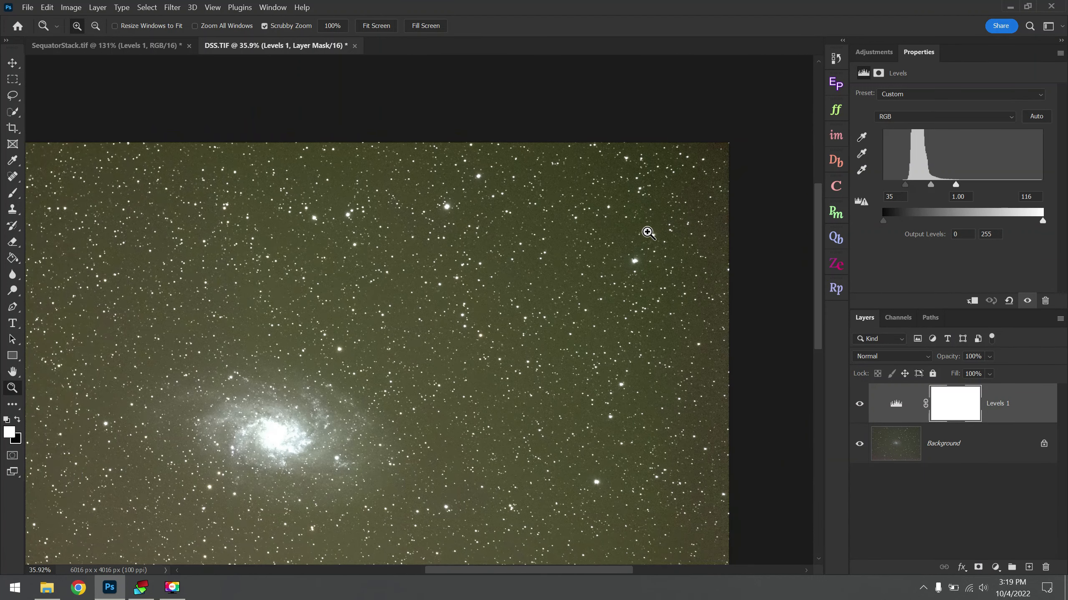
scroll(647, 232, "down", 2)
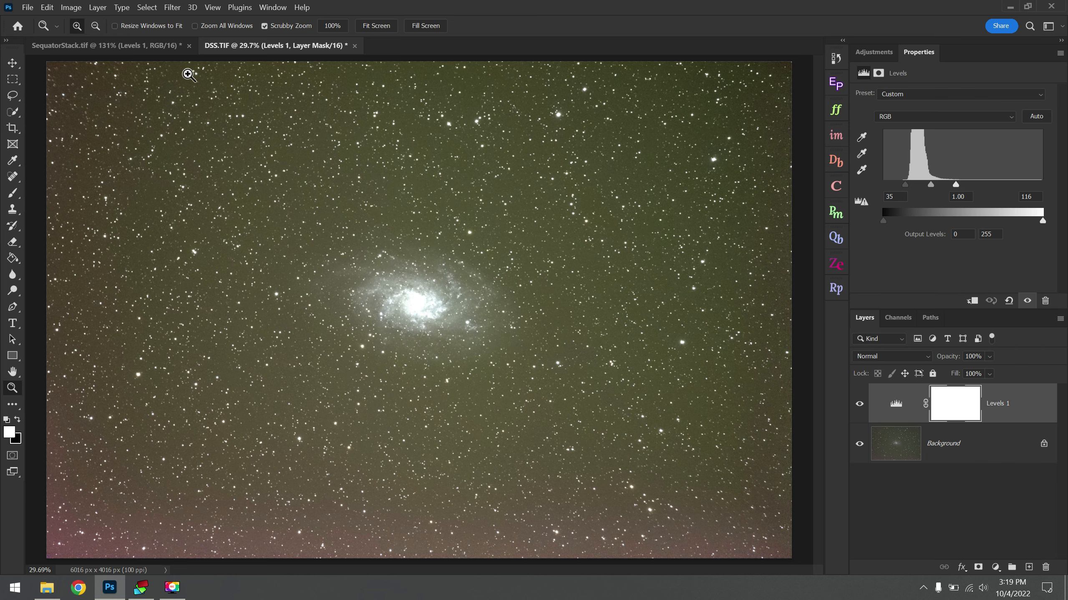
- Close SequatorStack.tif without saving and delete the Levels adjustment layer from DSS.TIF
left_click(189, 45)
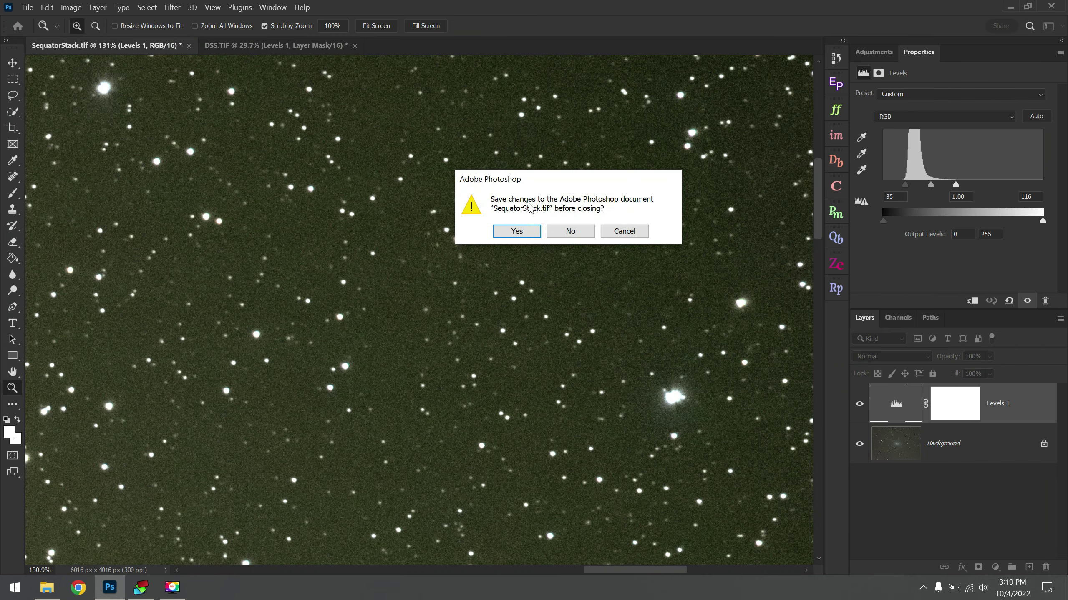
left_click(572, 231)
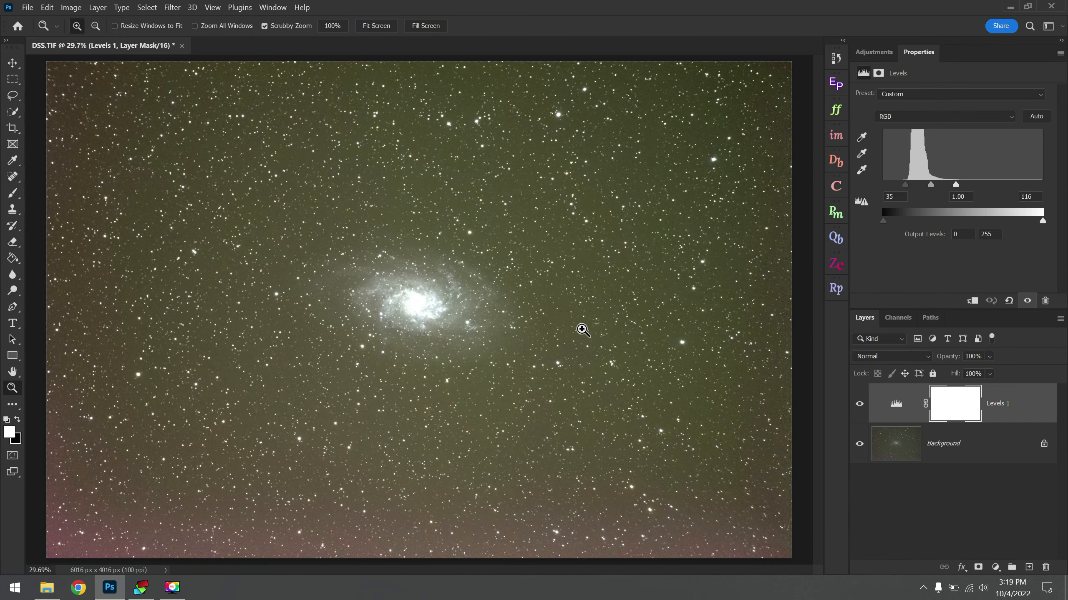
right_click(1008, 409)
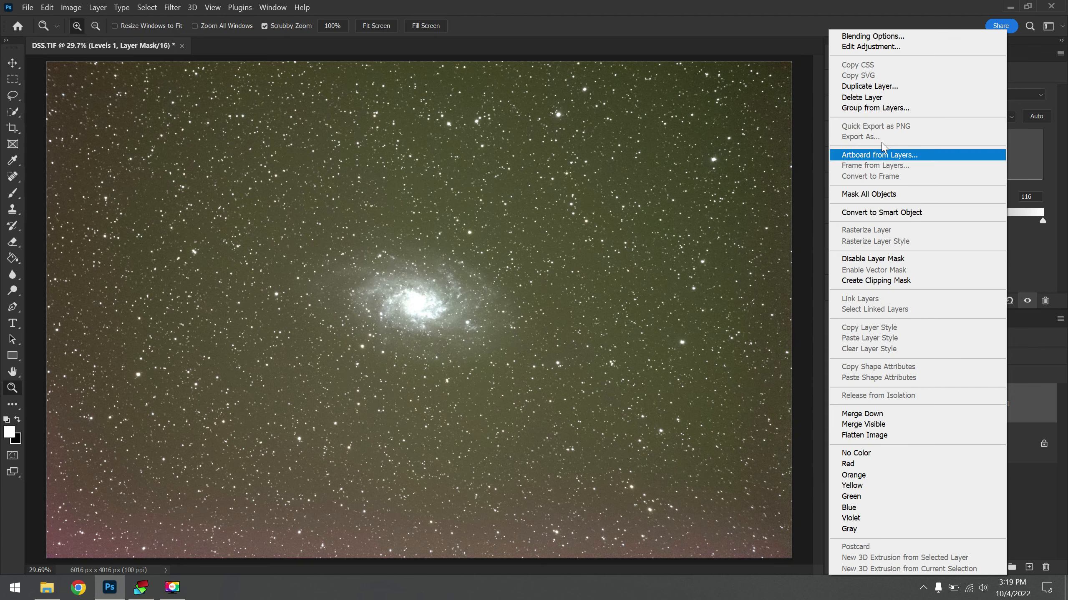
left_click(878, 97)
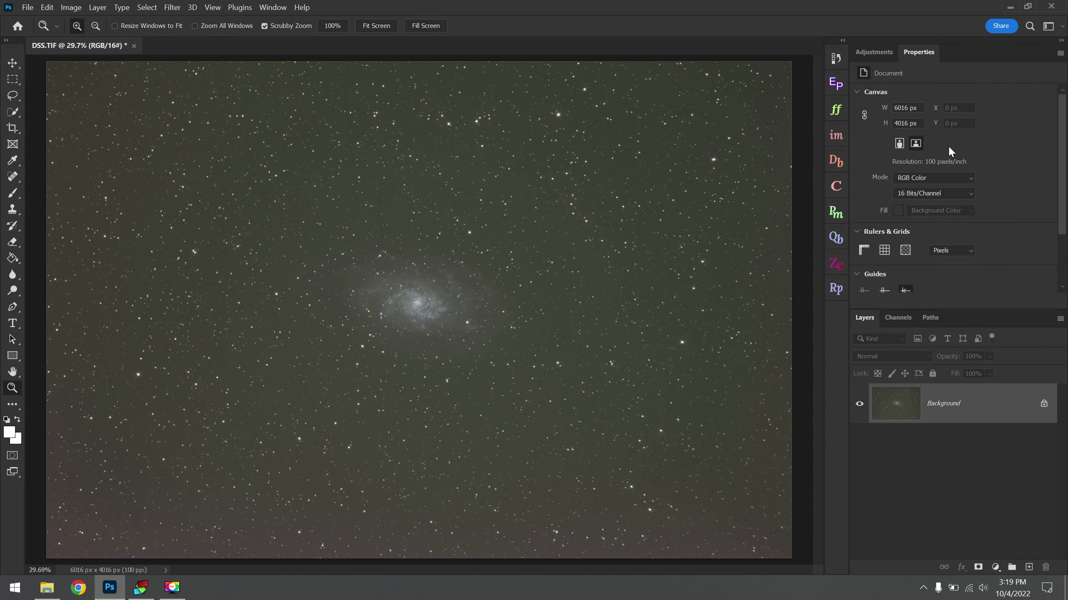
- Add a Curves adjustment layer and use on-image adjustment to brighten the galaxy core and darken the surrounding sky
left_click(878, 55)
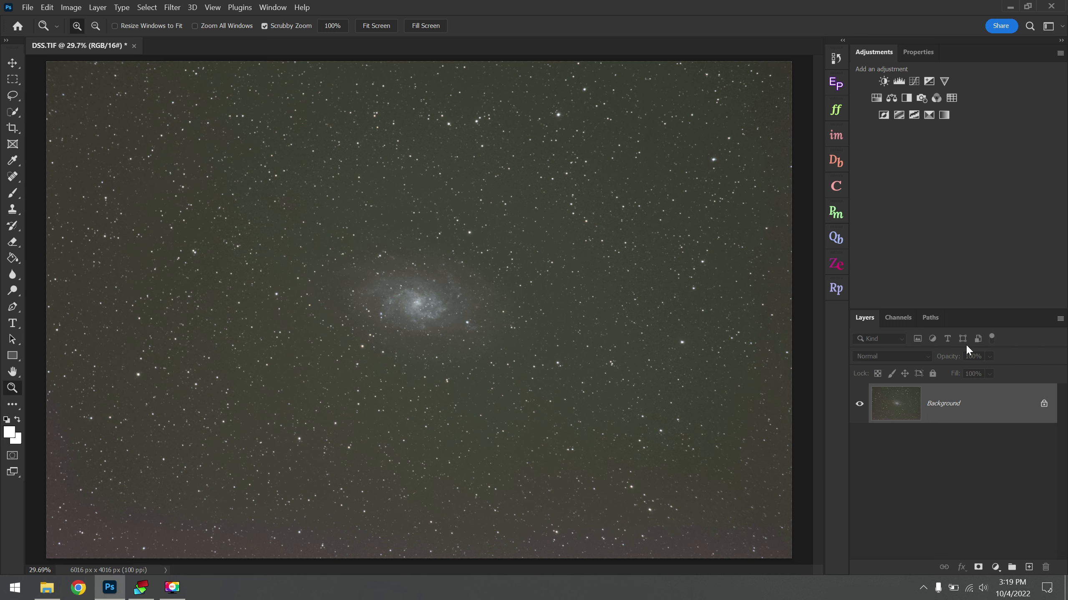
left_click(914, 80)
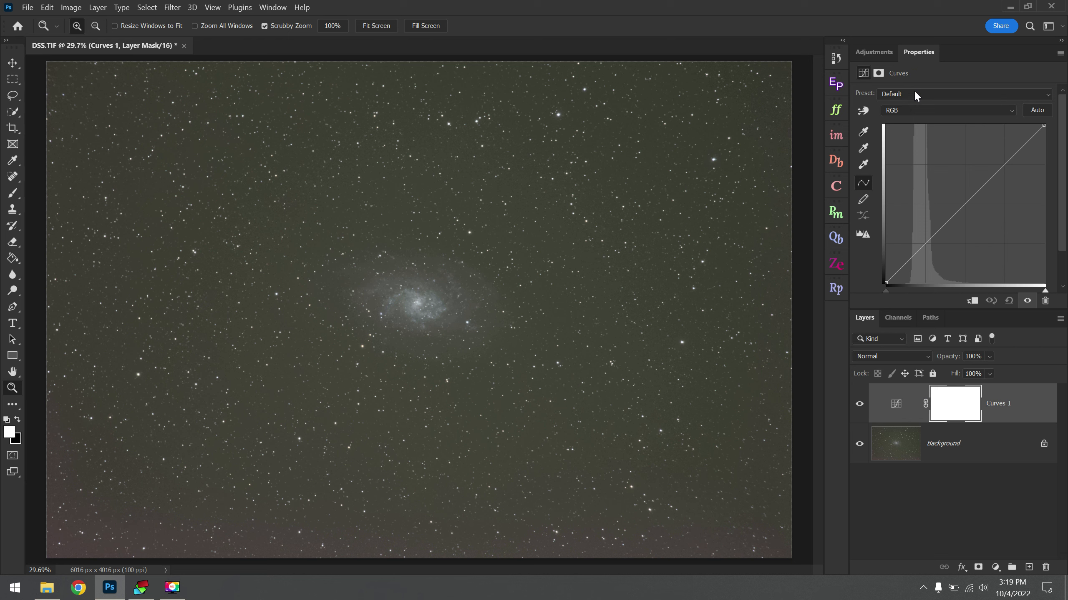
left_click(863, 111)
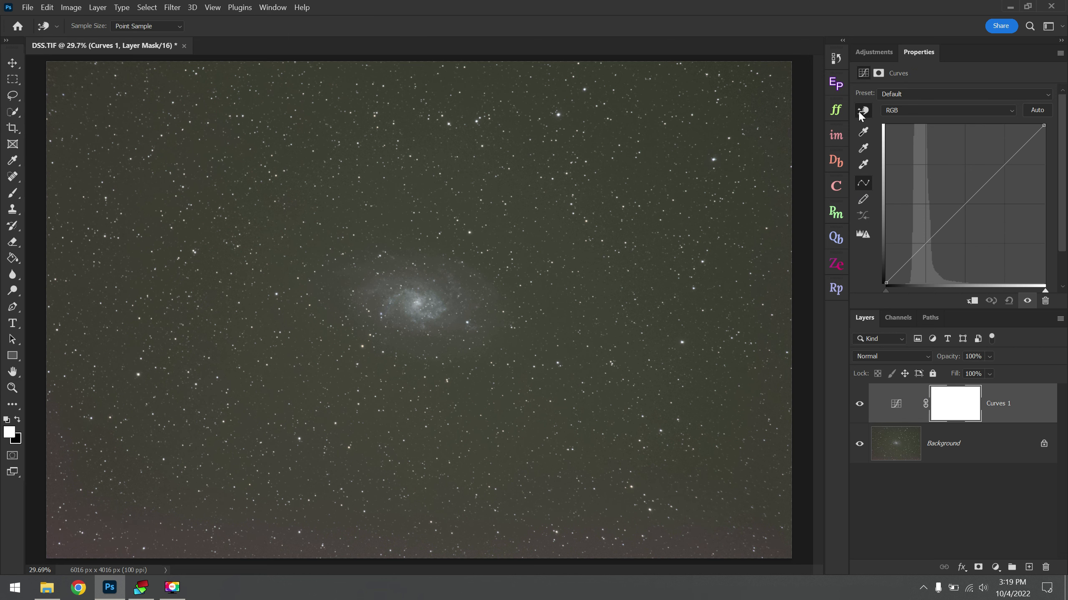
scroll(388, 315, "up", 8)
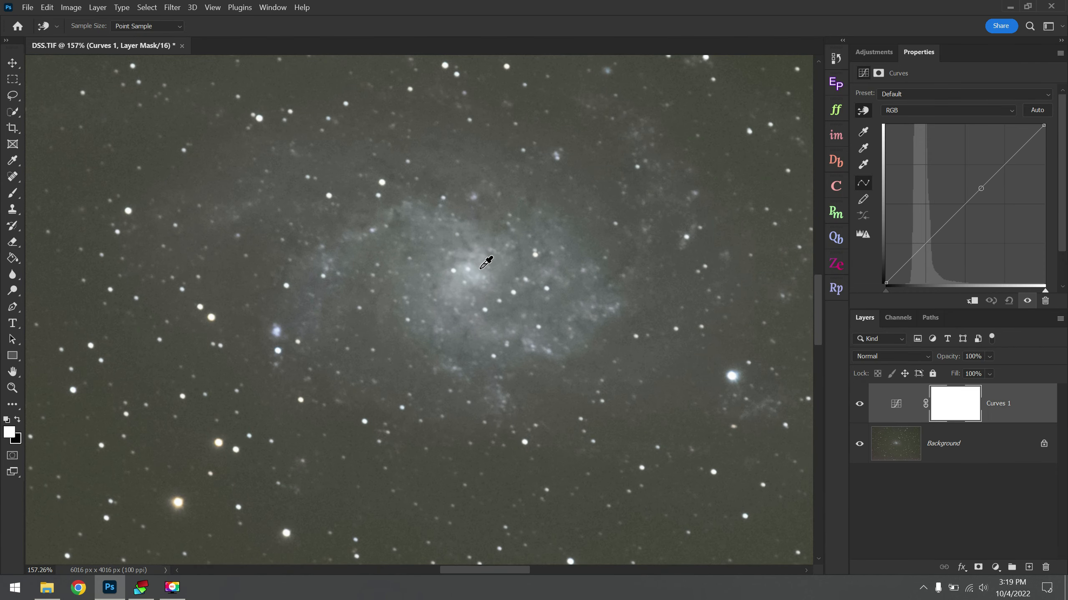
left_click_drag(482, 261, 480, 253)
scroll(492, 296, "down", 2)
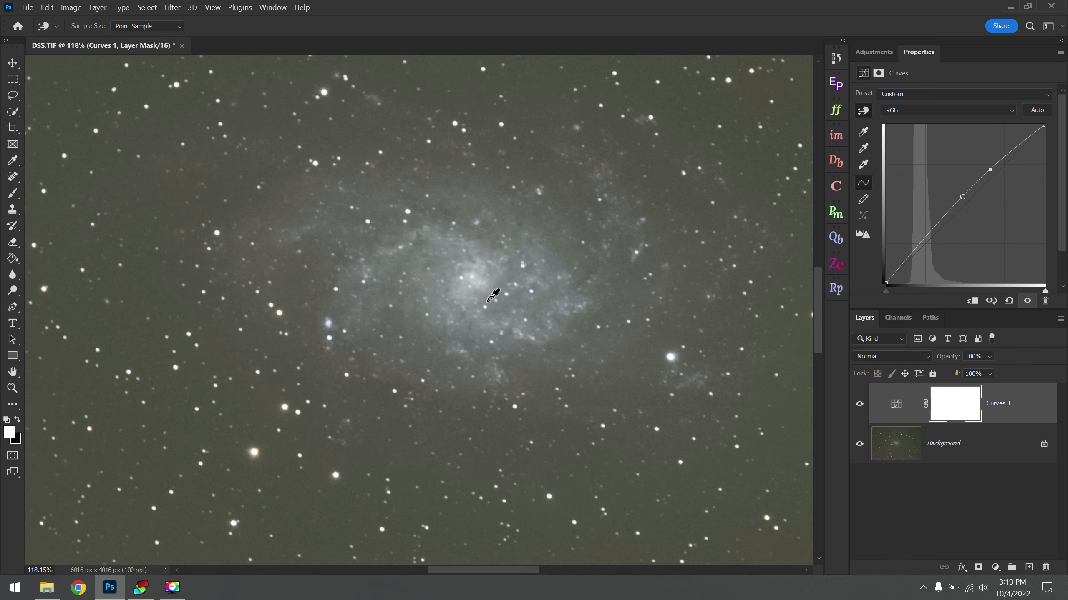
scroll(493, 299, "down", 2)
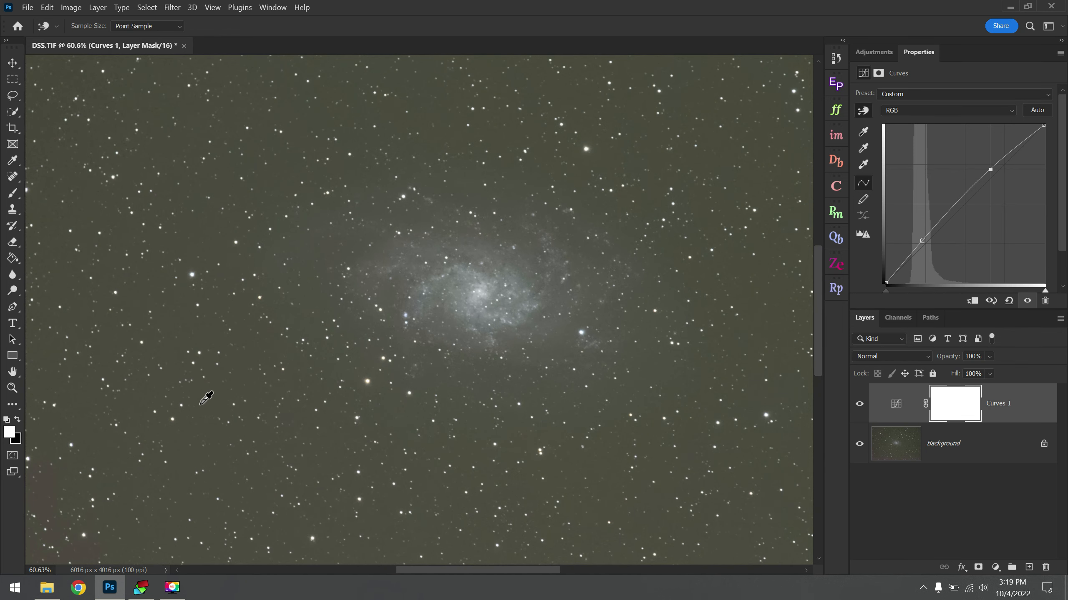
left_click_drag(223, 433, 225, 463)
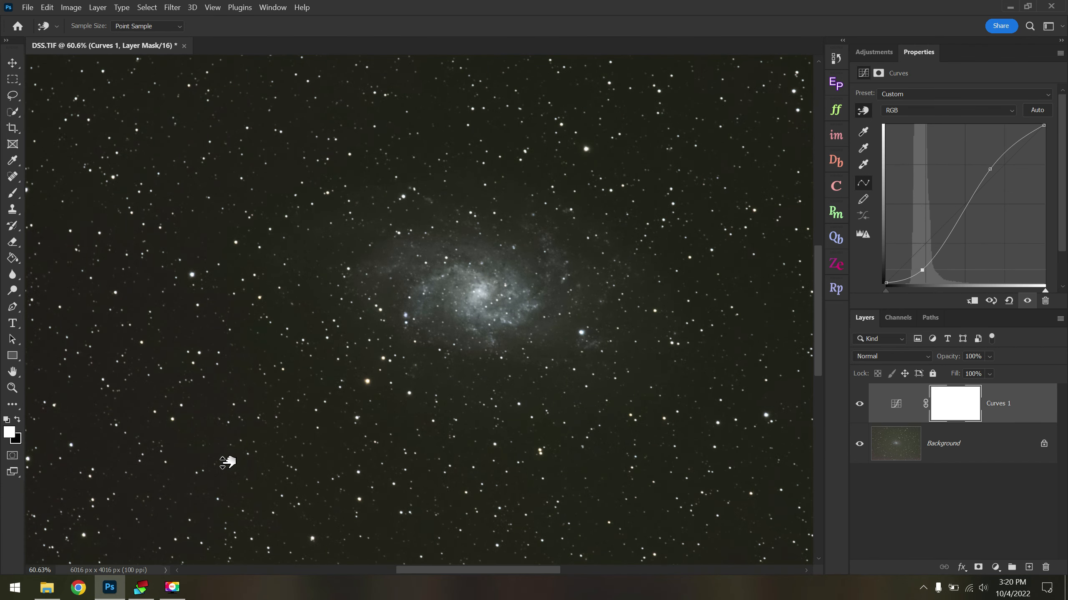
scroll(255, 421, "down", 4)
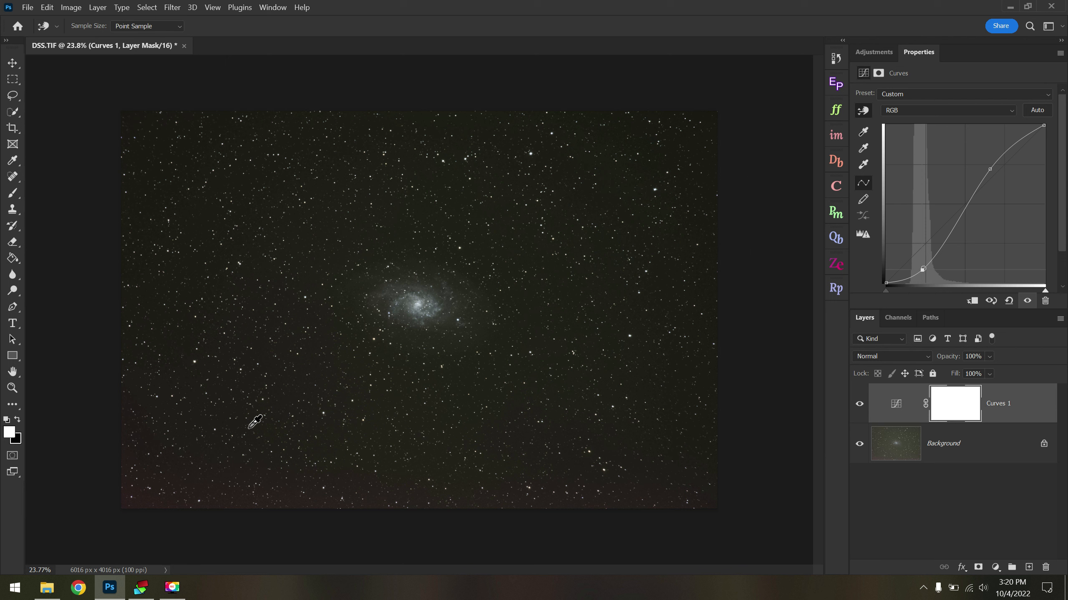
scroll(254, 421, "up", 1)
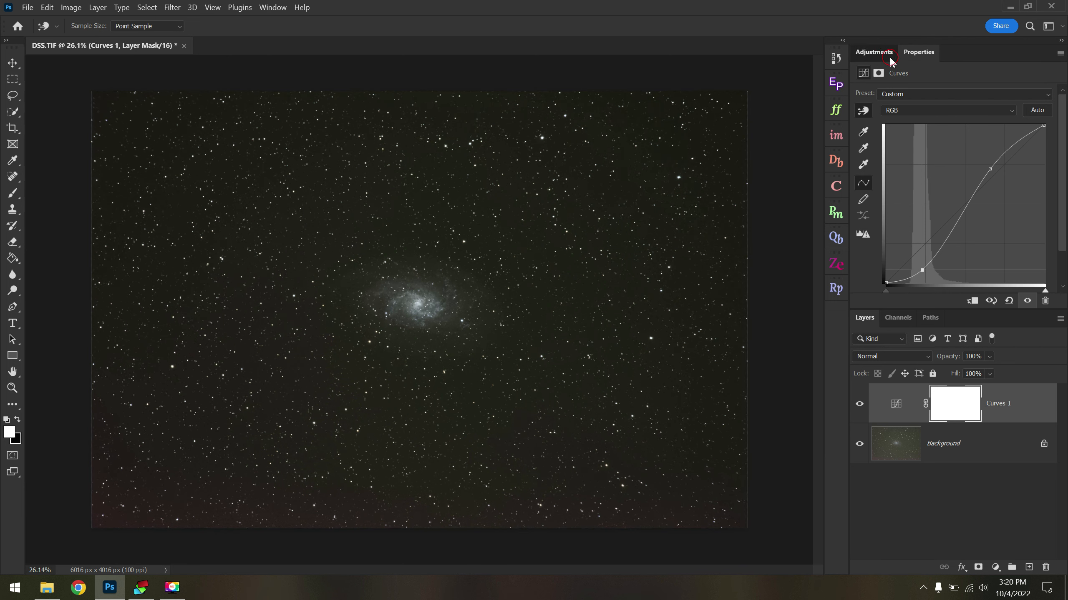
- Add a second Curves adjustment layer, sample its black point from the dark sky below the galaxy, and blend it as Color
left_click(874, 52)
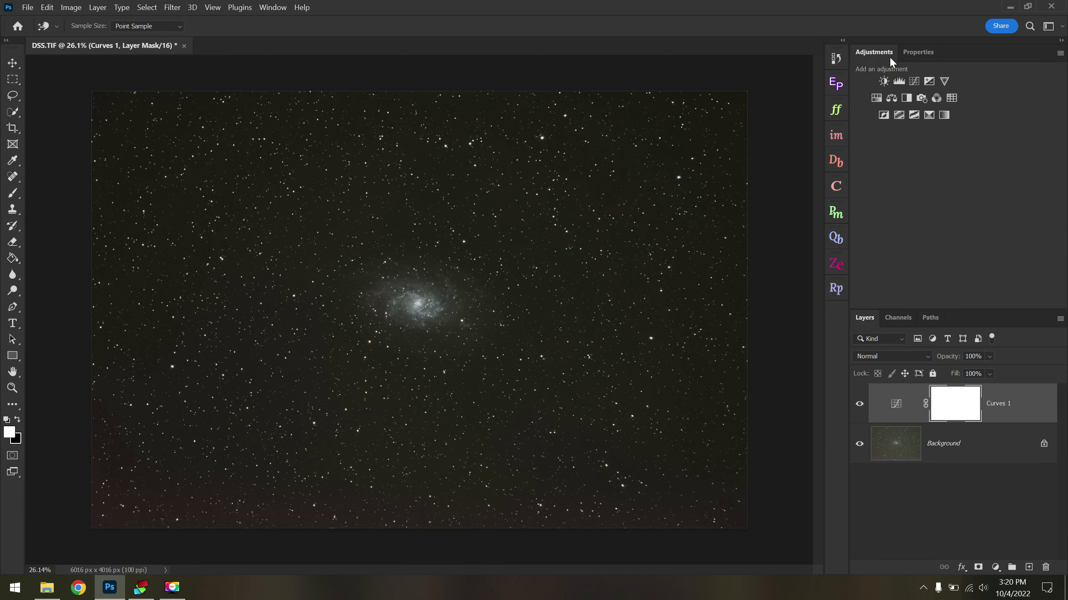
left_click(913, 83)
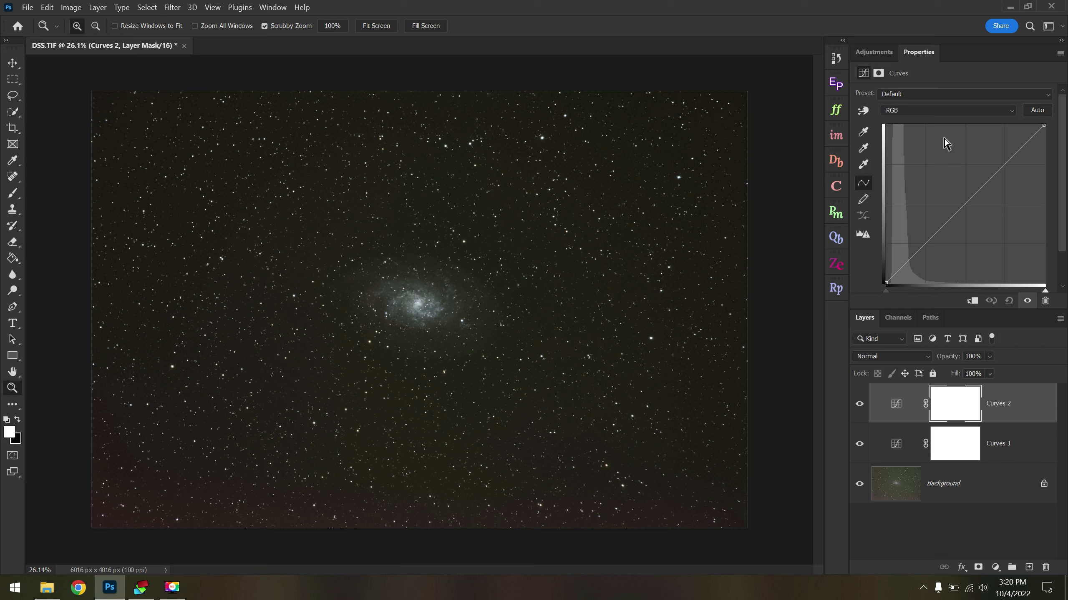
left_click(865, 132)
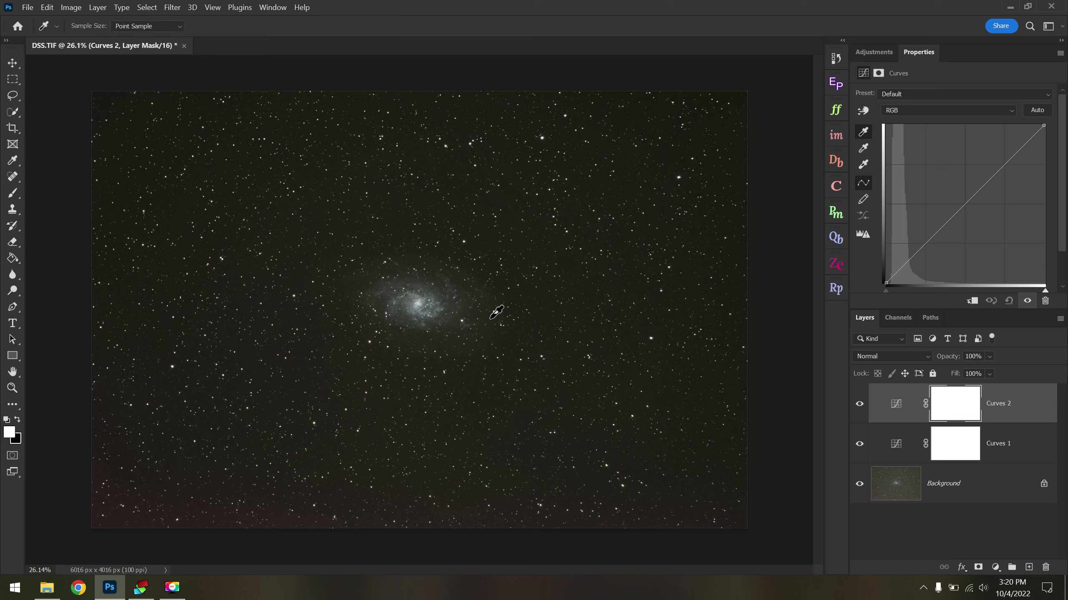
scroll(437, 353, "up", 3)
scroll(336, 362, "up", 5)
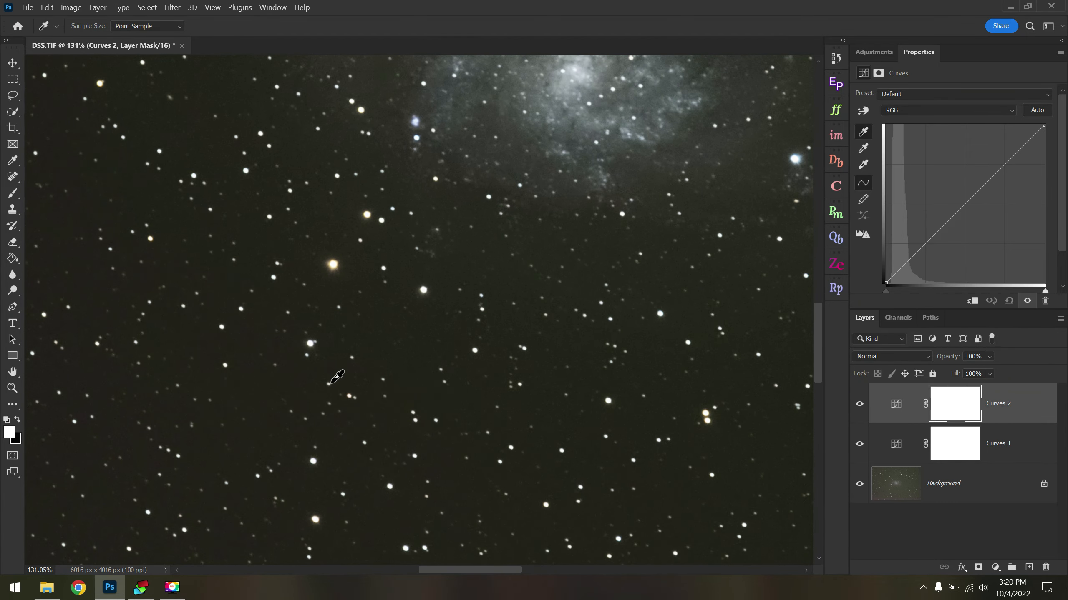
left_click(415, 380)
scroll(495, 394, "down", 3)
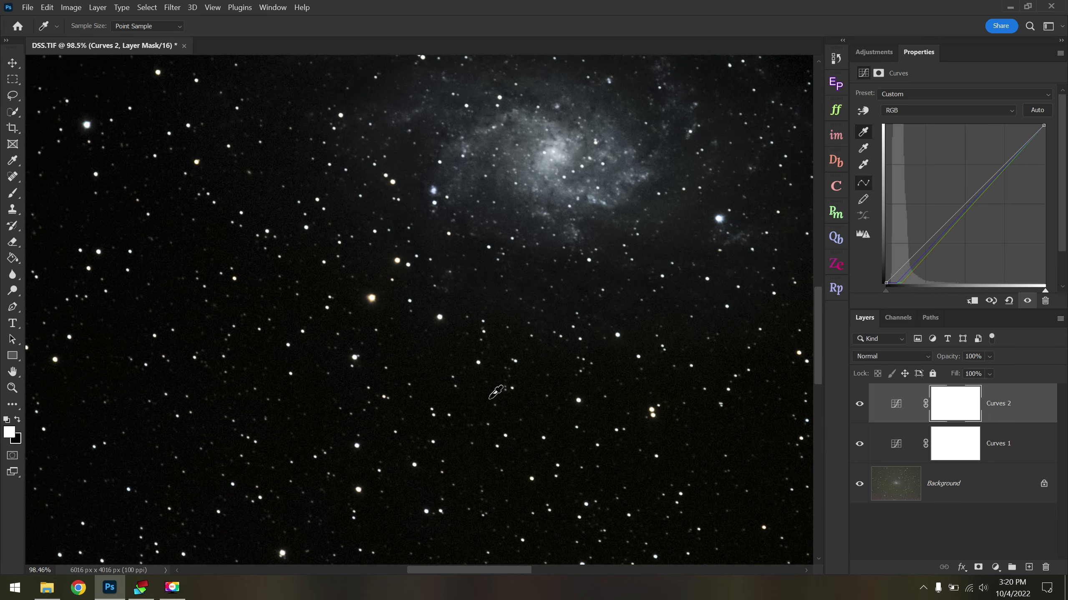
scroll(495, 390, "up", 2)
scroll(487, 377, "down", 3)
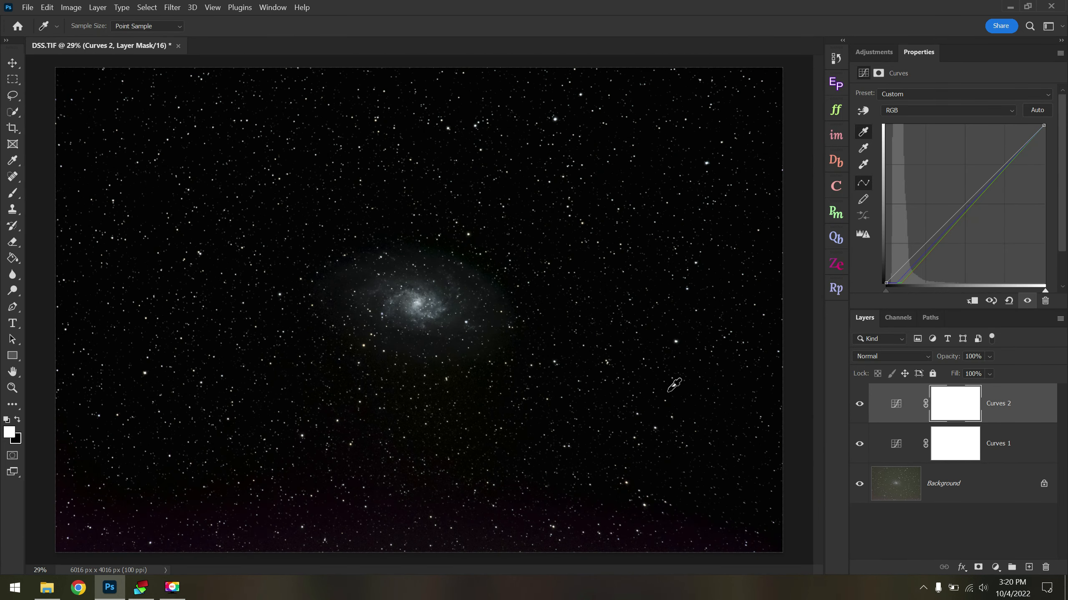
left_click(875, 355)
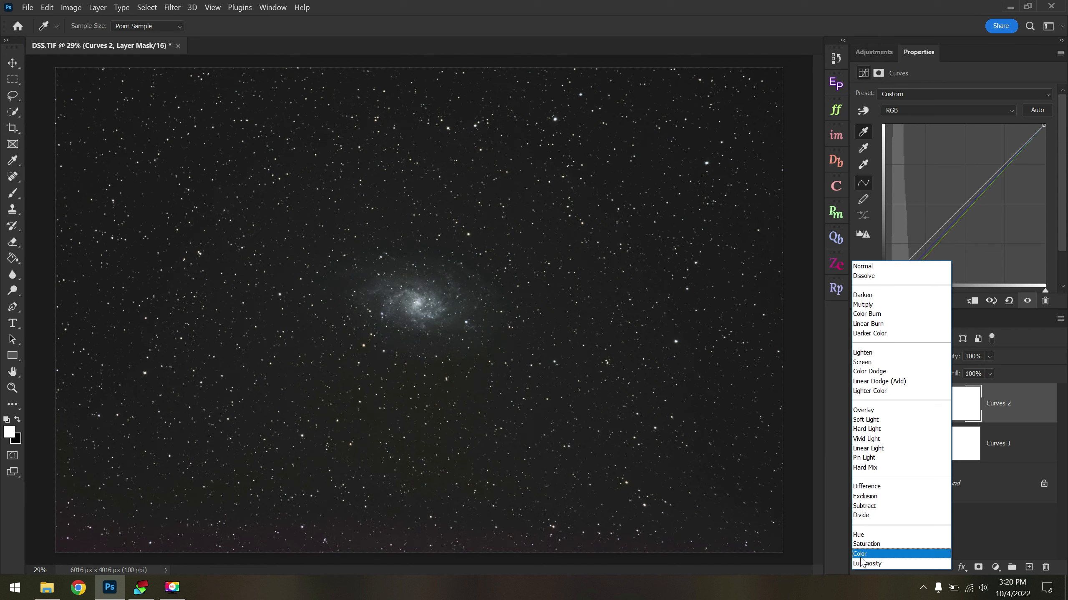
left_click(860, 558)
- Compare the sky colour with and without the Curves 2 layer
left_click(862, 406)
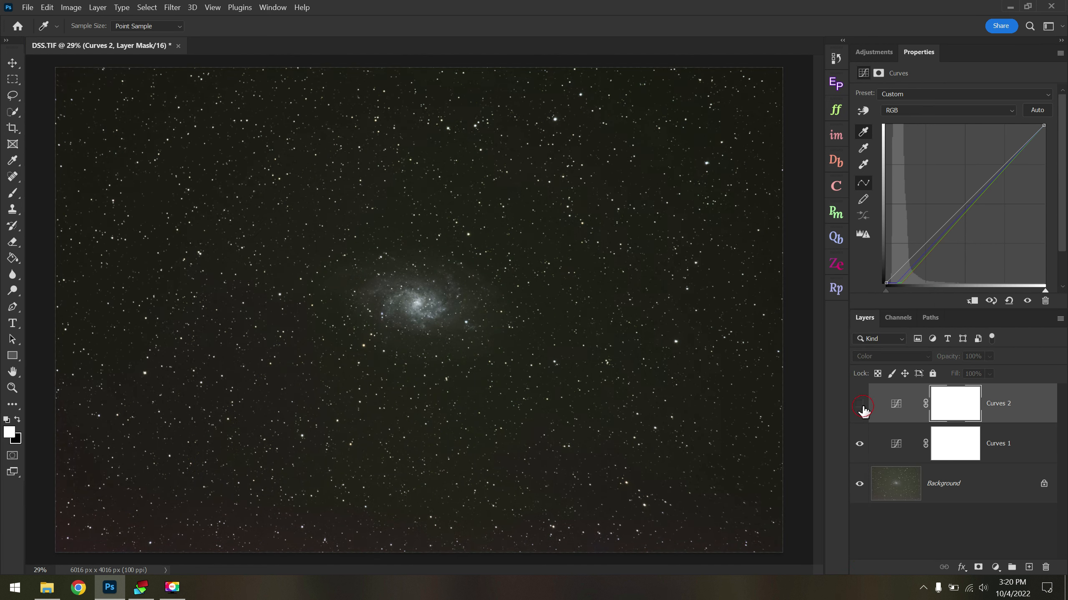
left_click(862, 406)
left_click(862, 406)
left_click(862, 406)
left_click(862, 406)
left_click(862, 406)
left_click(862, 406)
left_click(862, 406)
left_click(860, 407)
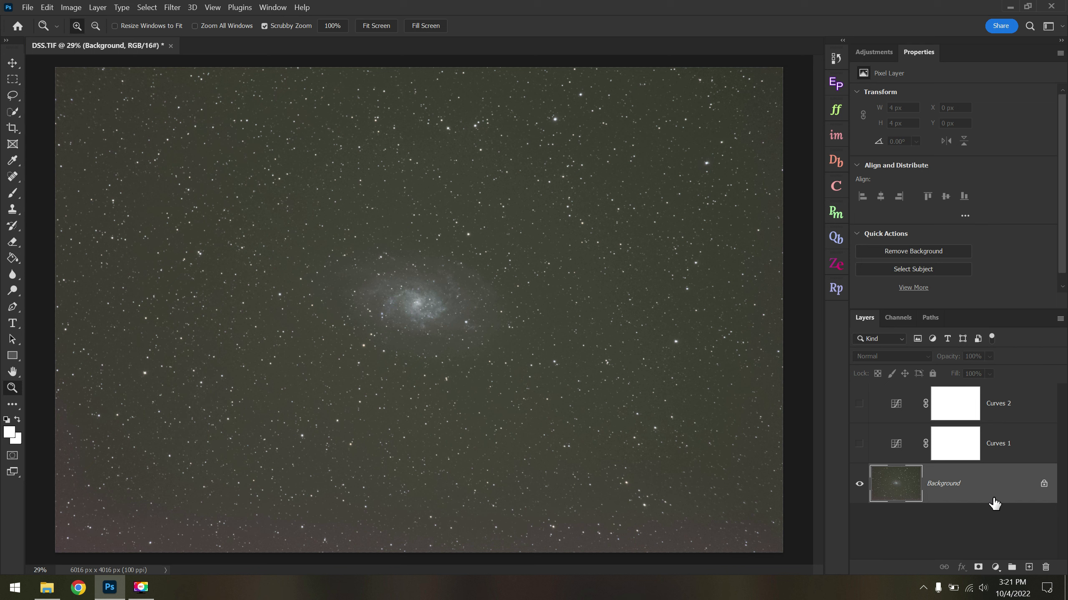
- Open the DeepSkyColors HLVG filter for the Background layer
left_click(172, 7)
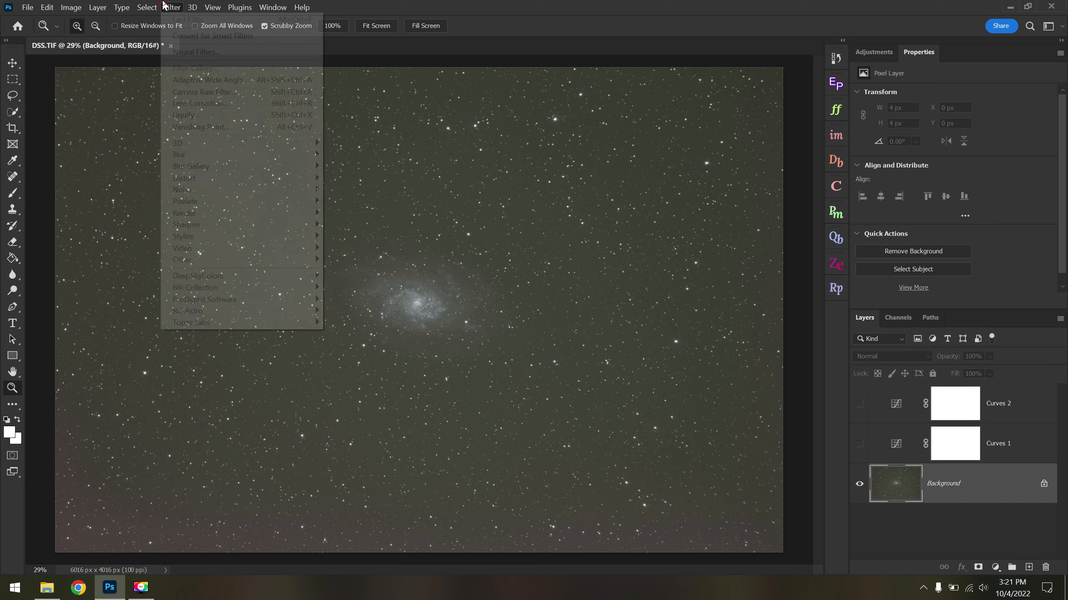
mouse_move(269, 278)
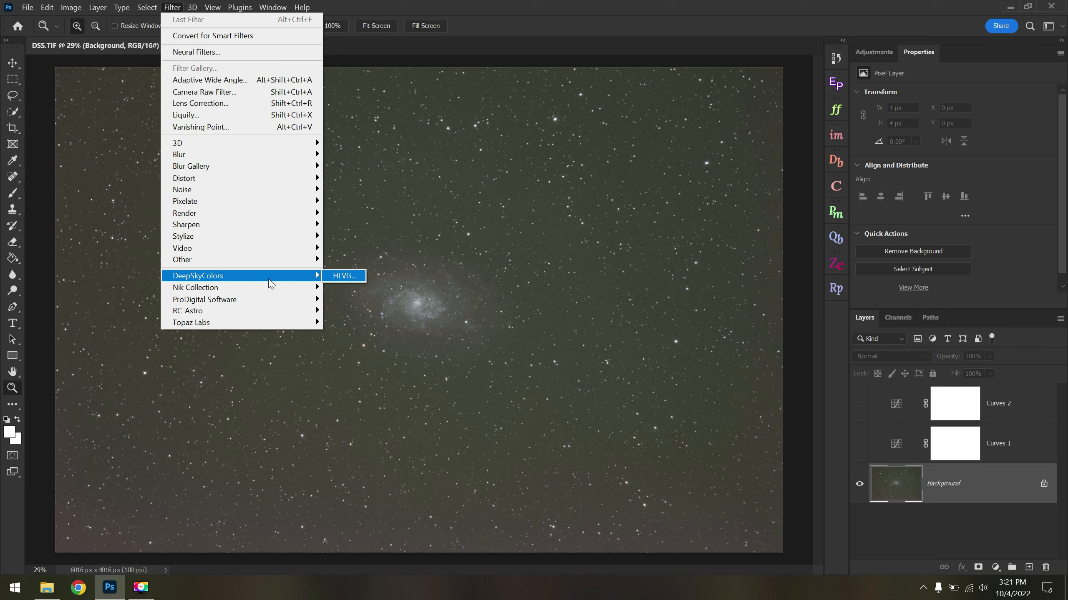
left_click(347, 277)
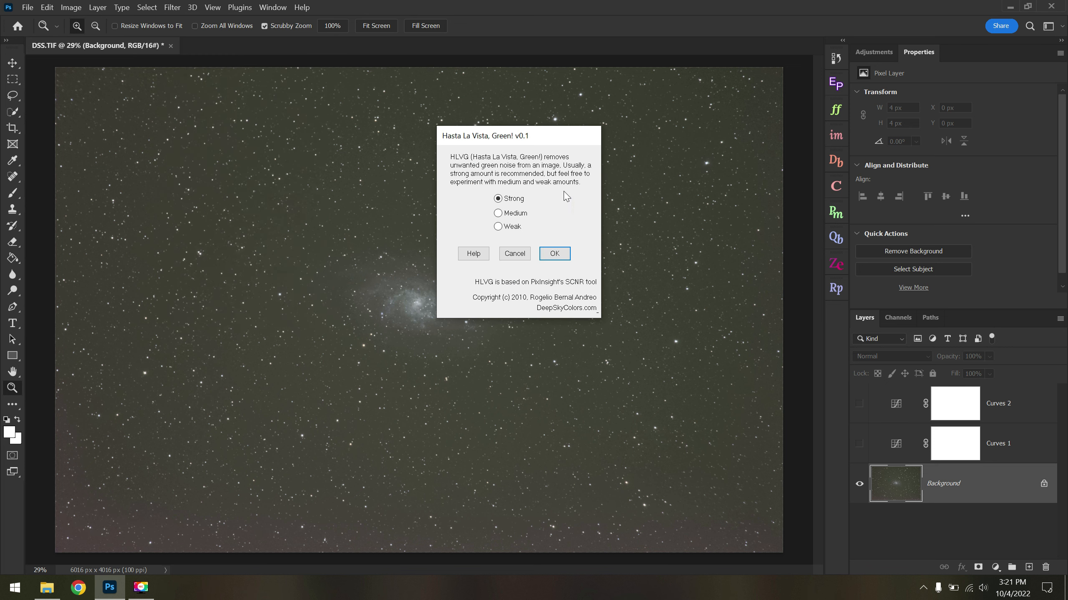
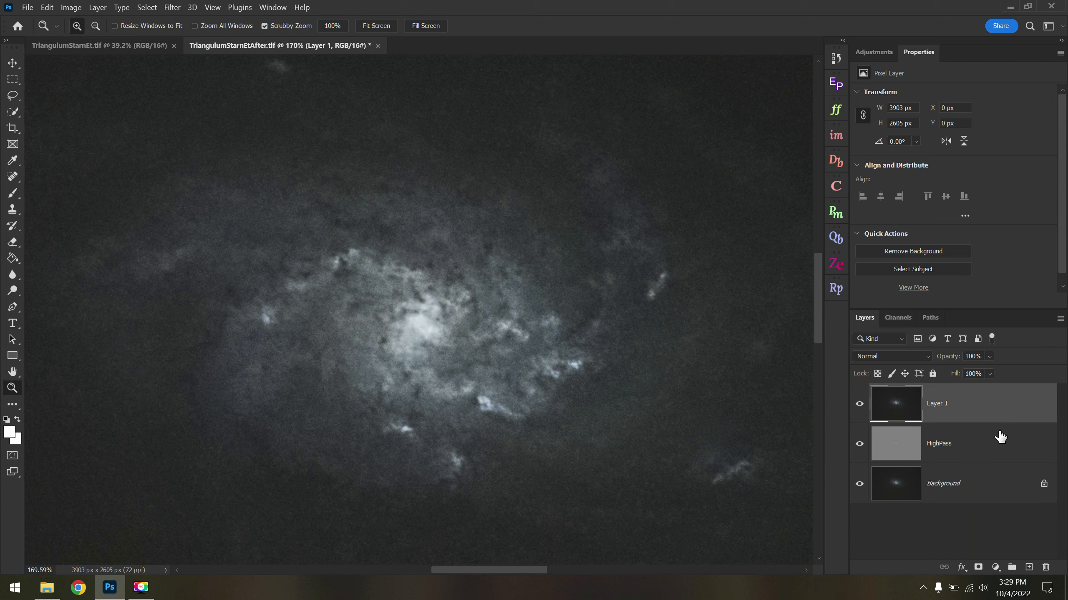
- Rename Layer 1 as HighPass2 and apply the High Pass filter to it with a radius of 4.7 pixels
double_click(942, 404)
type("HighPass2")
key("Return")
left_click(172, 7)
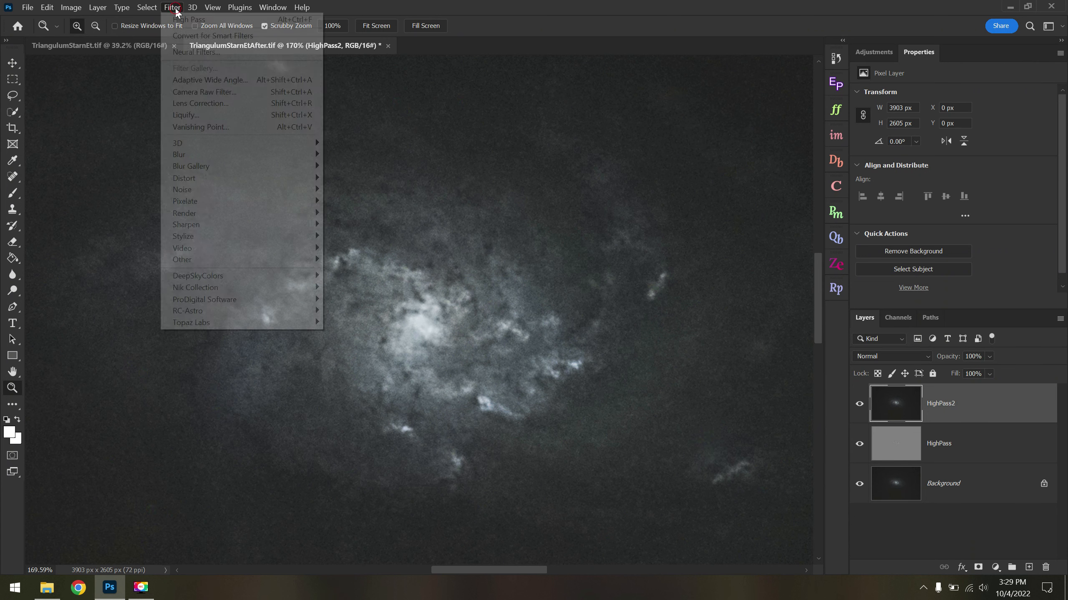
mouse_move(286, 261)
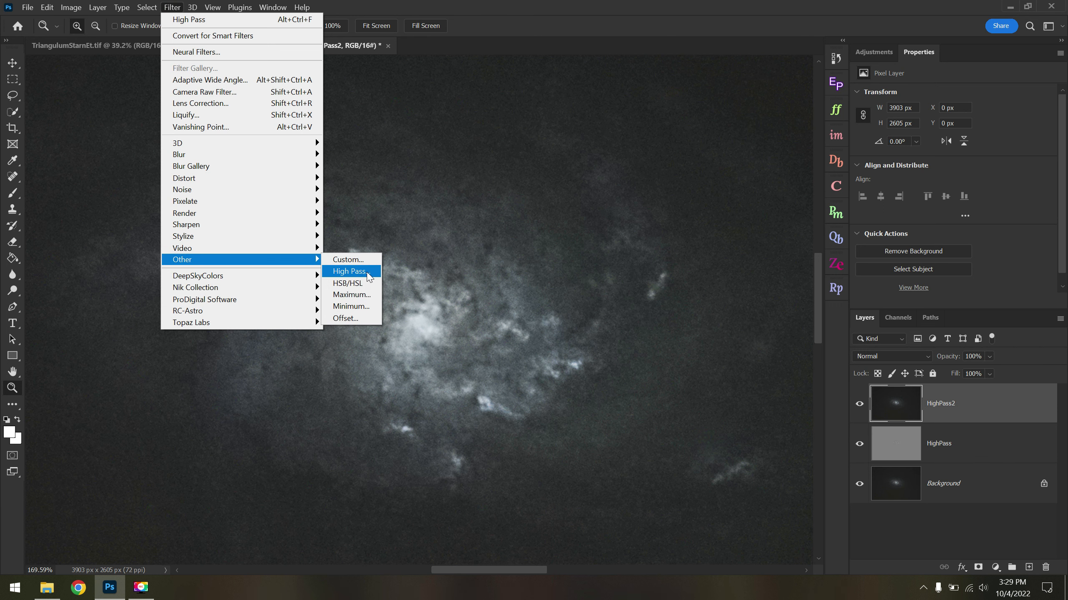
left_click(343, 273)
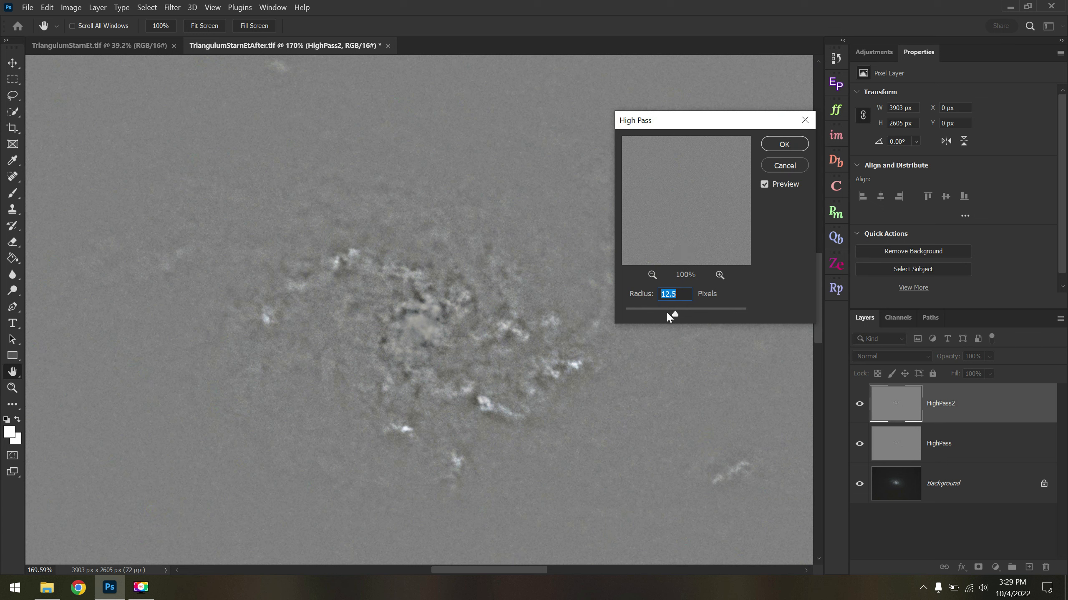
mouse_move(660, 314)
left_mouse_down()
mouse_move(646, 311)
mouse_move(657, 313)
left_mouse_up()
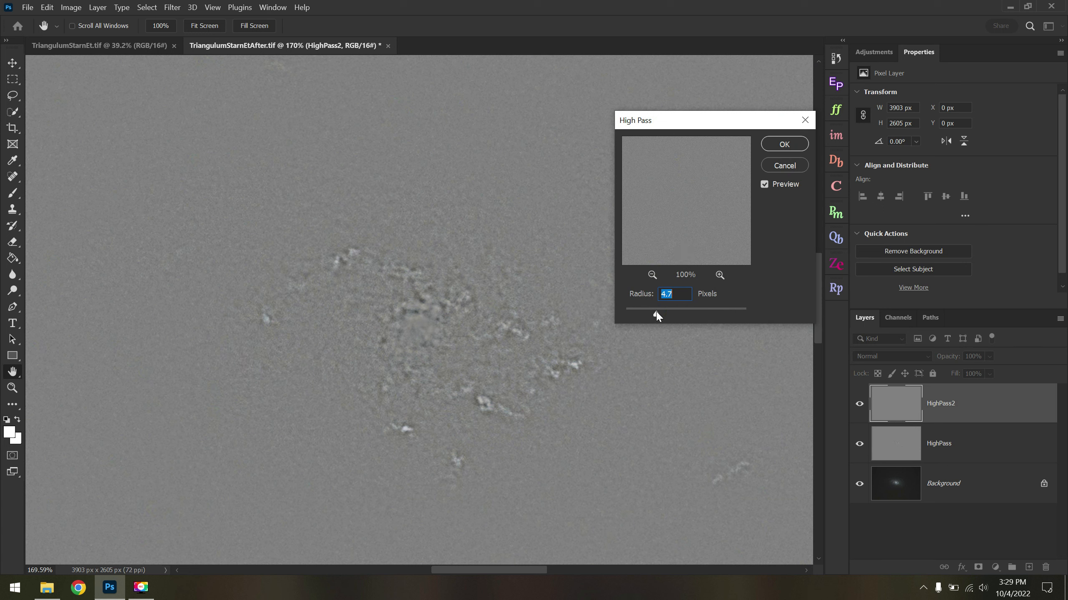
left_click(784, 144)
key("z")
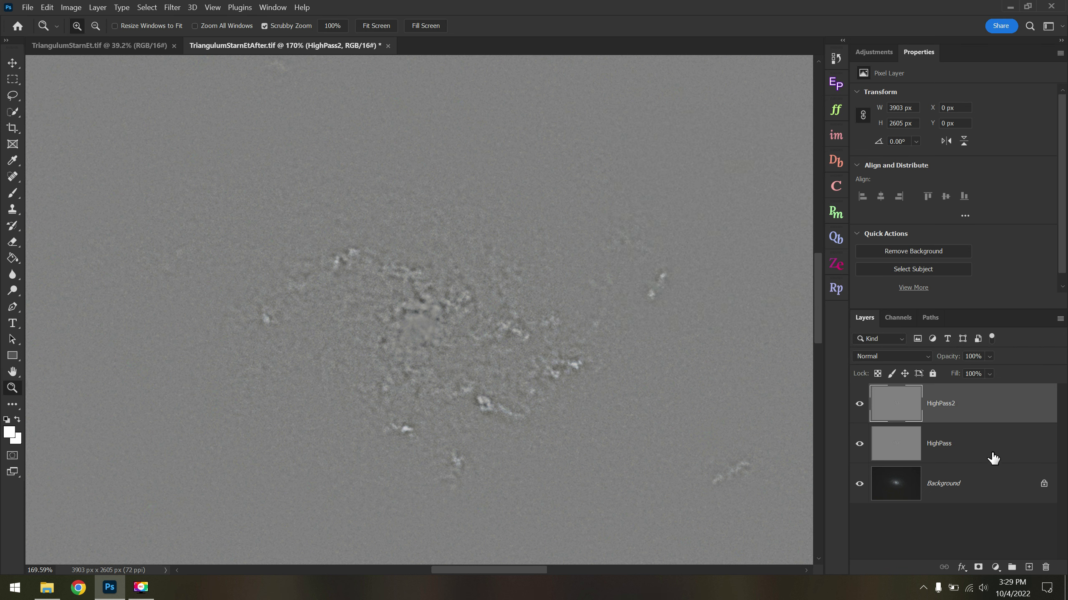
- Set the HighPass2 layer's blend mode to Soft Light and its opacity to 58%, checking the effect on the galaxy
left_click(910, 357)
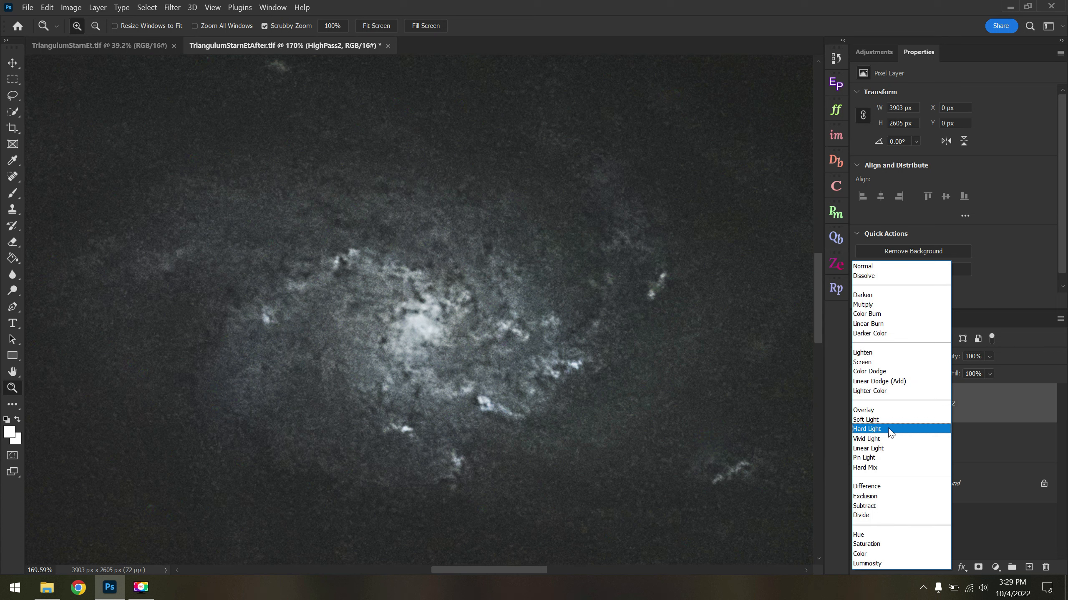
left_click(887, 419)
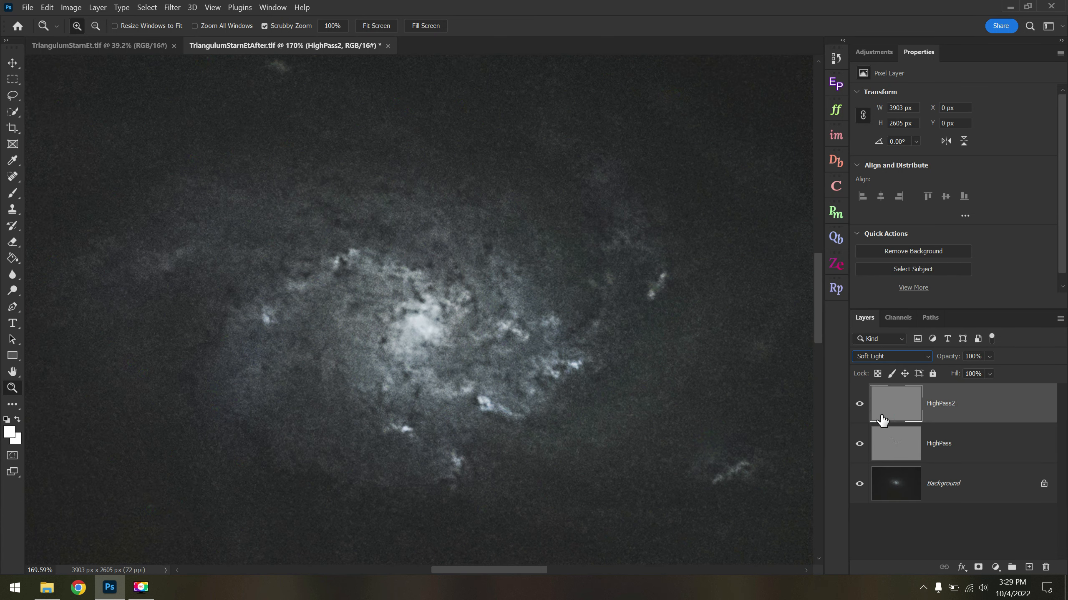
left_click(859, 404)
left_click(860, 404)
left_click(860, 405)
left_click_drag(1011, 370, 991, 372)
left_click(974, 397)
- Compare the galaxy with and without the high-pass sharpening, and delete the HighPass2 and HighPass layers
left_click(858, 418)
left_click(860, 419)
left_click(858, 404)
left_click(858, 444)
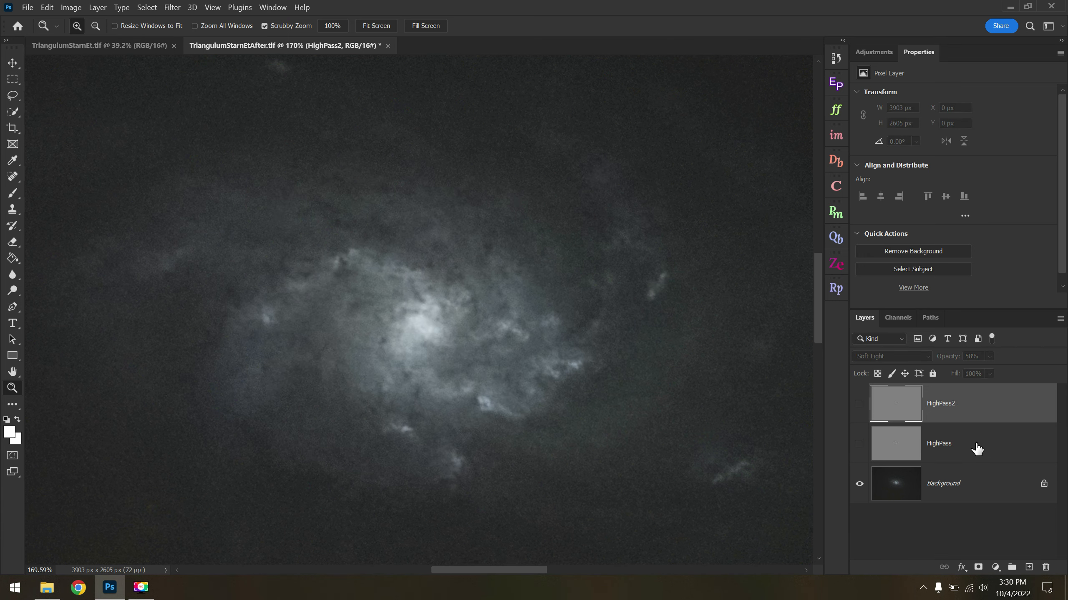
left_click(975, 446, "shift")
left_click(1045, 567)
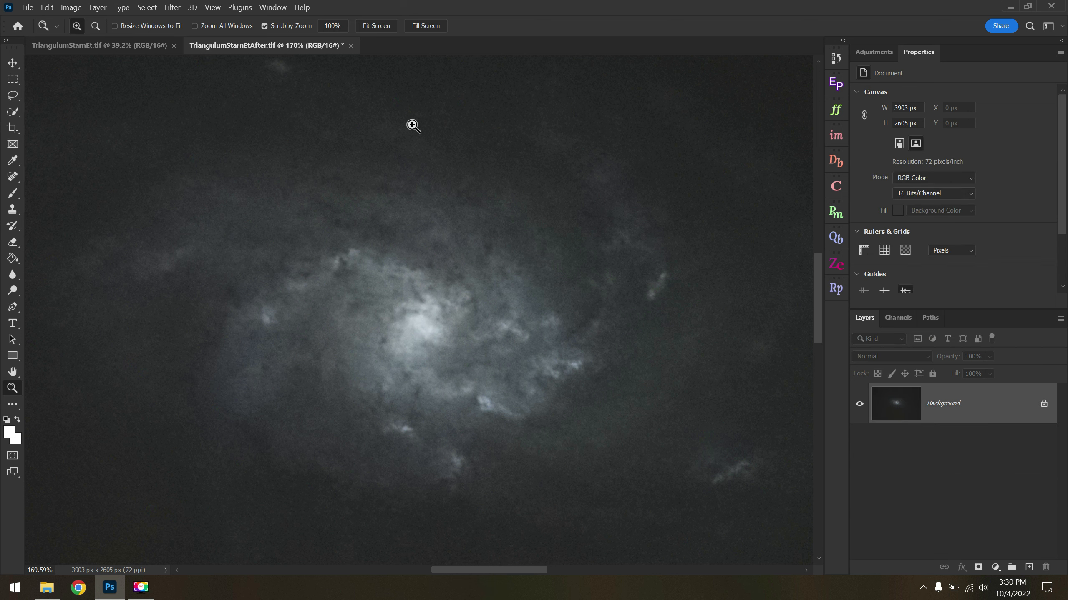
- Apply the Camera Raw Filter to the starless galaxy image with Texture at +51 and increased Clarity
left_click(175, 9)
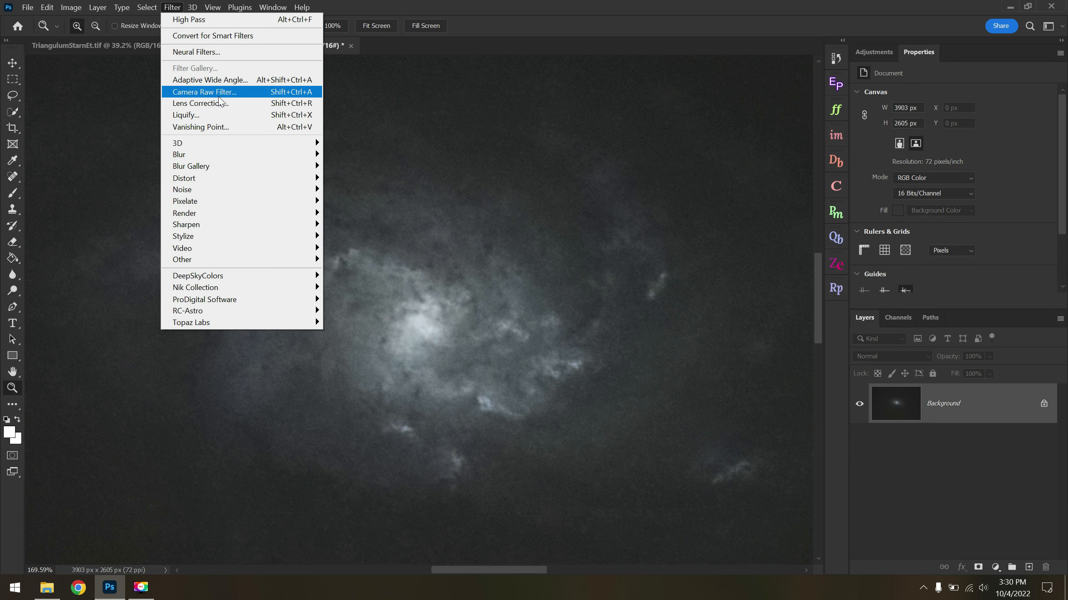
left_click(248, 91)
left_click_drag(395, 255, 539, 312)
scroll(927, 374, "down", 5)
scroll(927, 377, "up", 2)
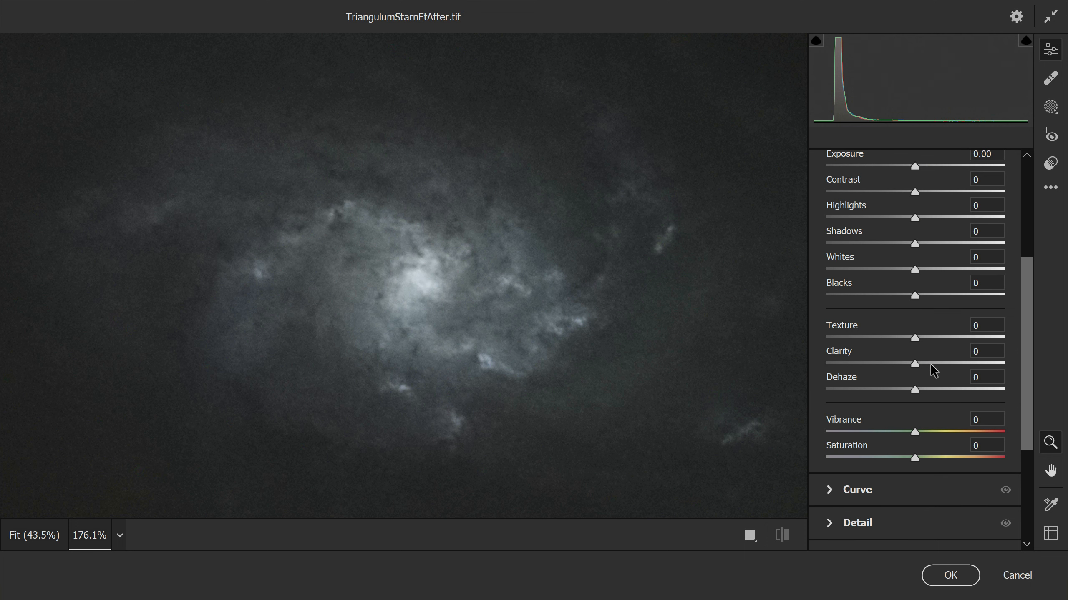
left_click_drag(915, 338, 930, 339)
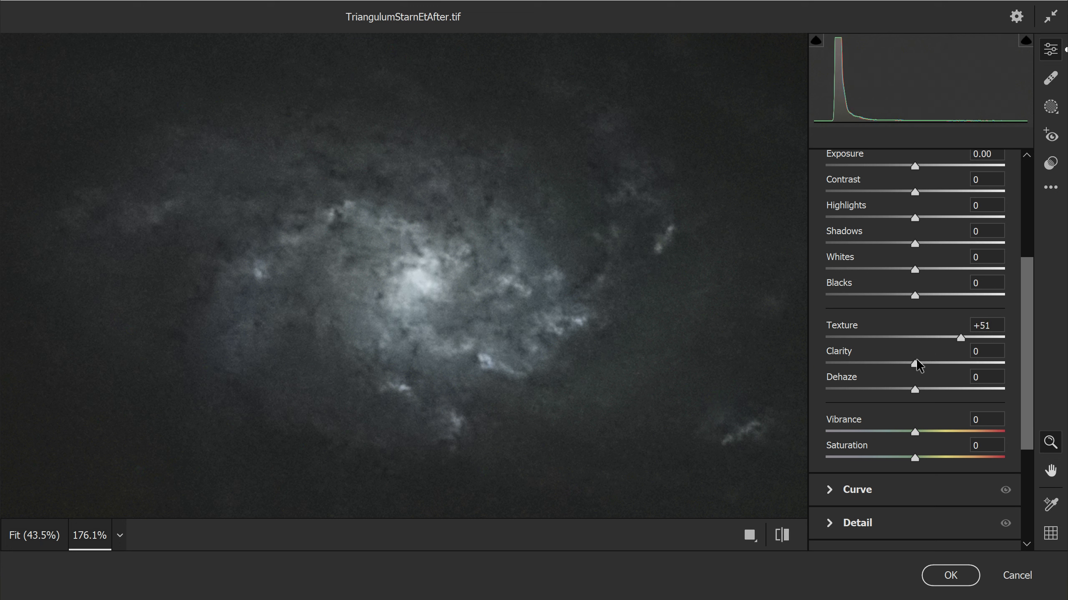
mouse_move(917, 363)
left_mouse_down()
mouse_move(946, 364)
mouse_move(863, 360)
mouse_move(967, 364)
mouse_move(938, 364)
left_mouse_up()
left_click(951, 575)
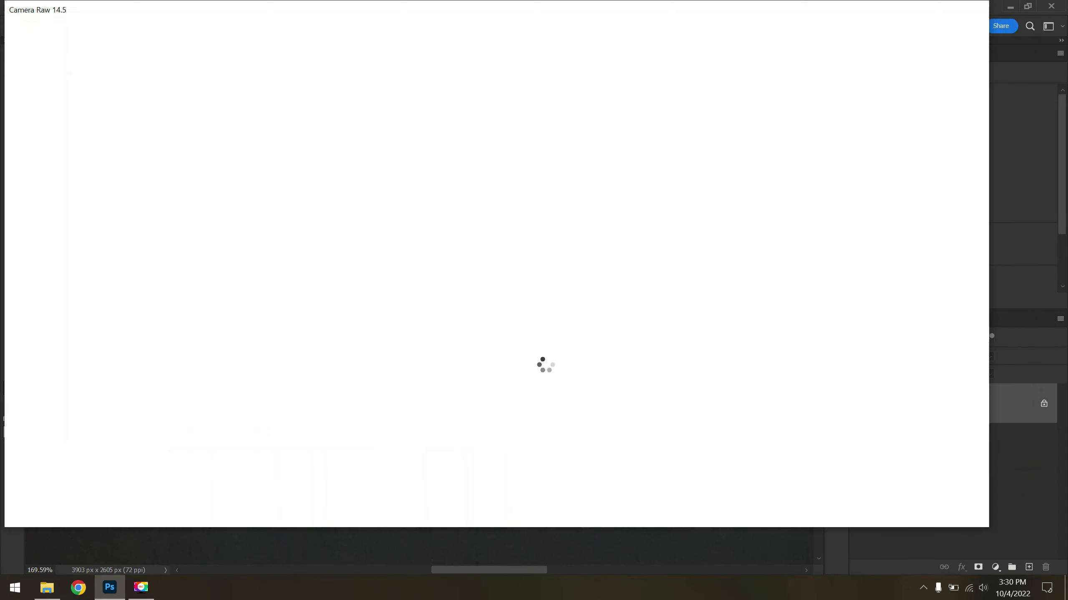
- Compare the starless galaxy before and after the Camera Raw Filter by switching between its history states
left_click(836, 58)
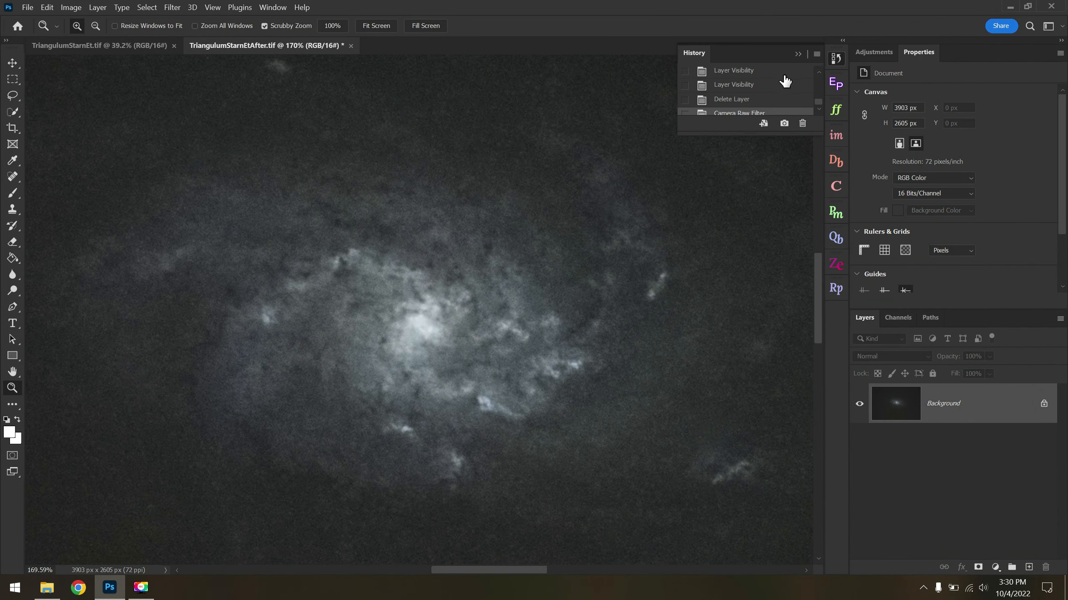
left_click(739, 101)
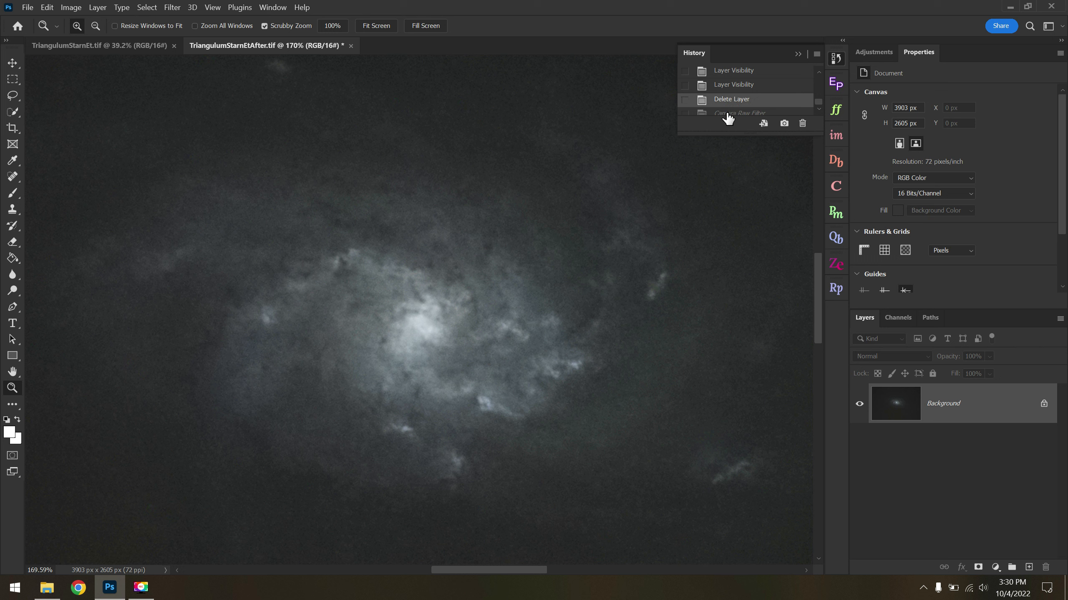
left_click(726, 111)
left_click(727, 99)
left_click(727, 107)
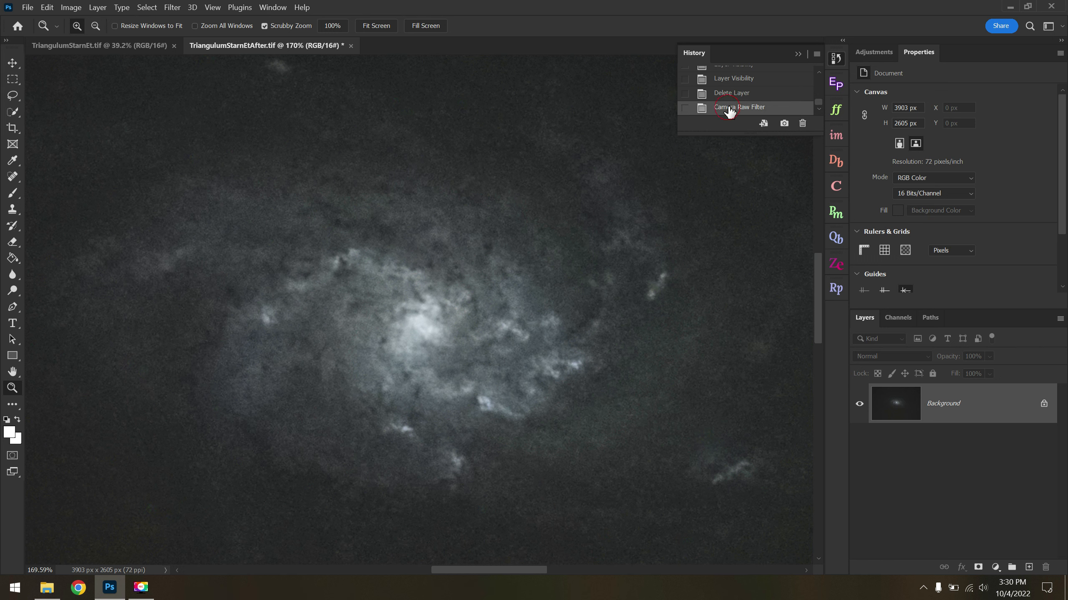
left_click(729, 97)
left_click(731, 108)
key("ctrl+0")
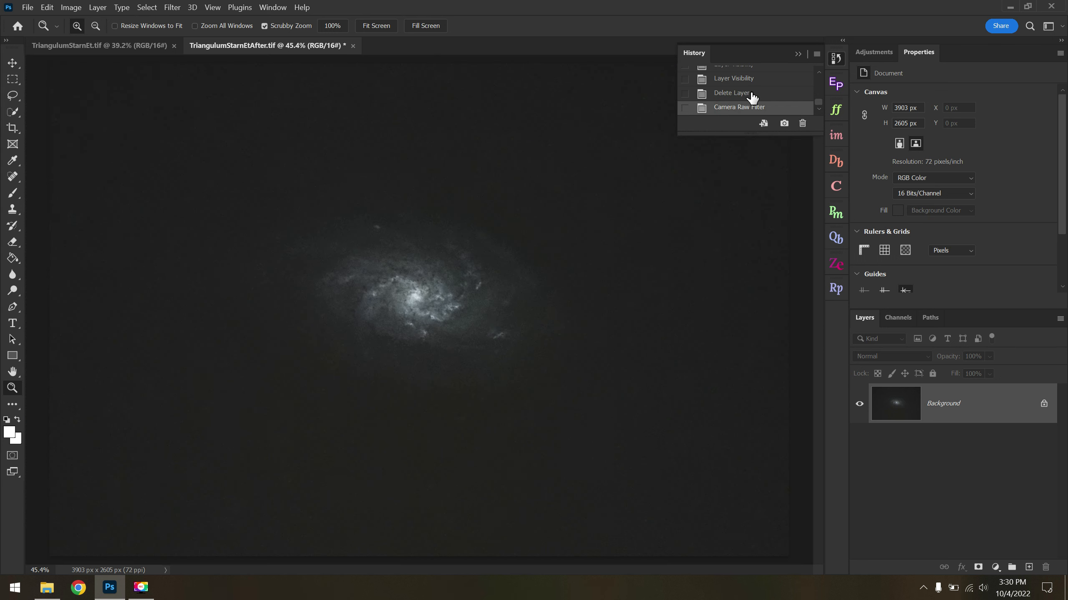
left_click(796, 90)
left_click(801, 55)
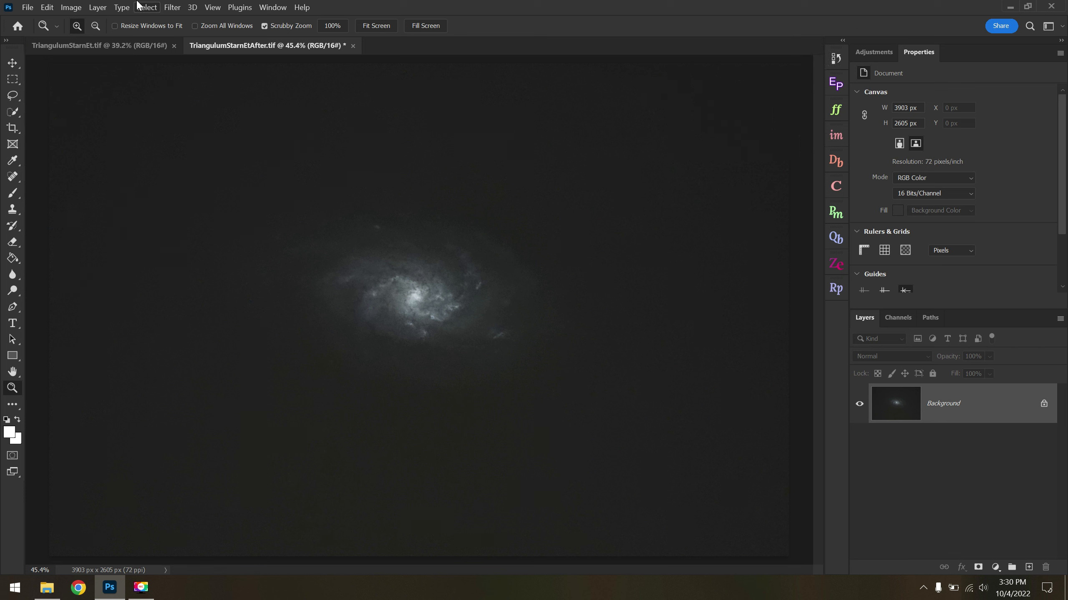
- Open the starless image in the Nik Collection's Color Efex Pro 4 and choose the Detail Extractor filter
left_click(171, 7)
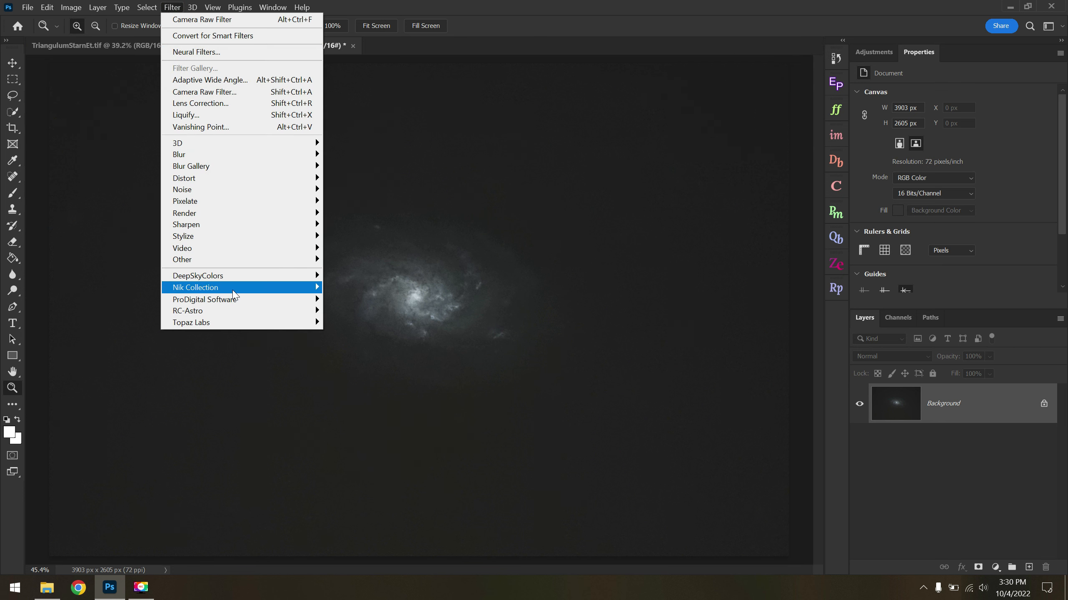
mouse_move(275, 287)
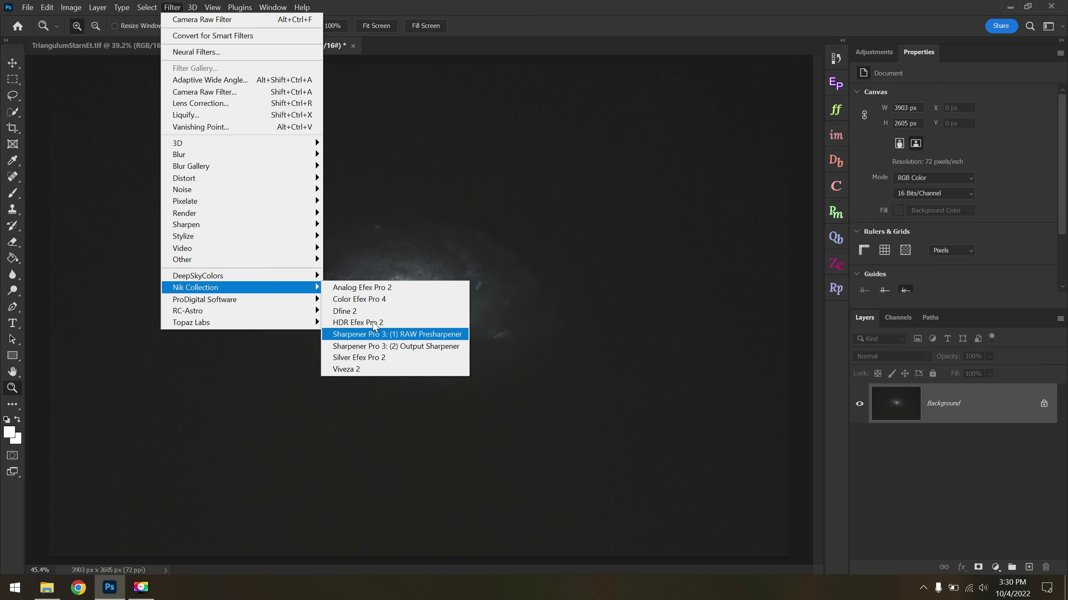
mouse_move(318, 290)
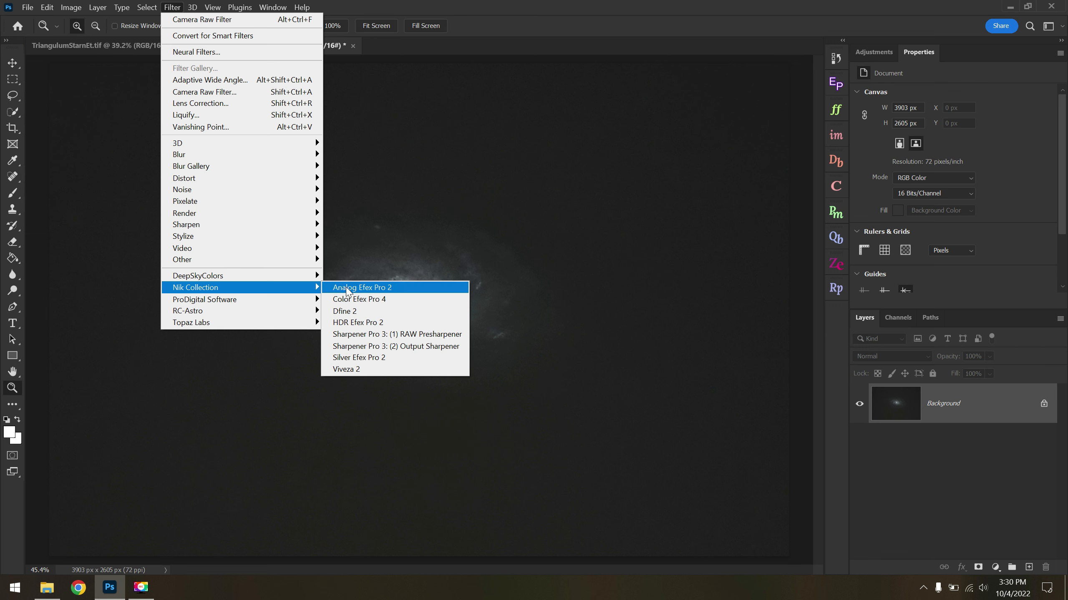
left_click(384, 300)
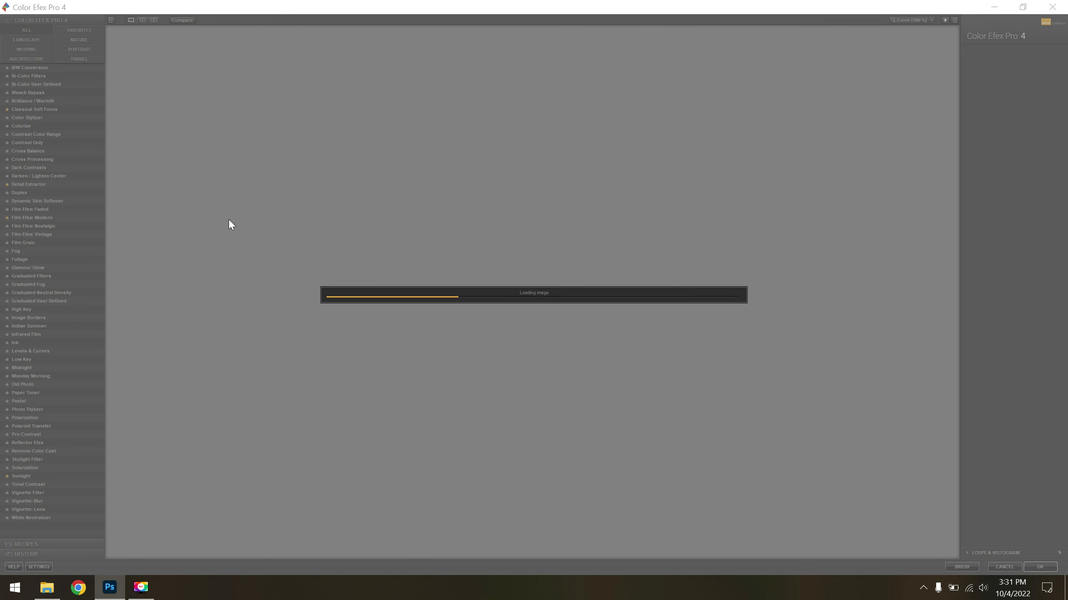
left_click(576, 380)
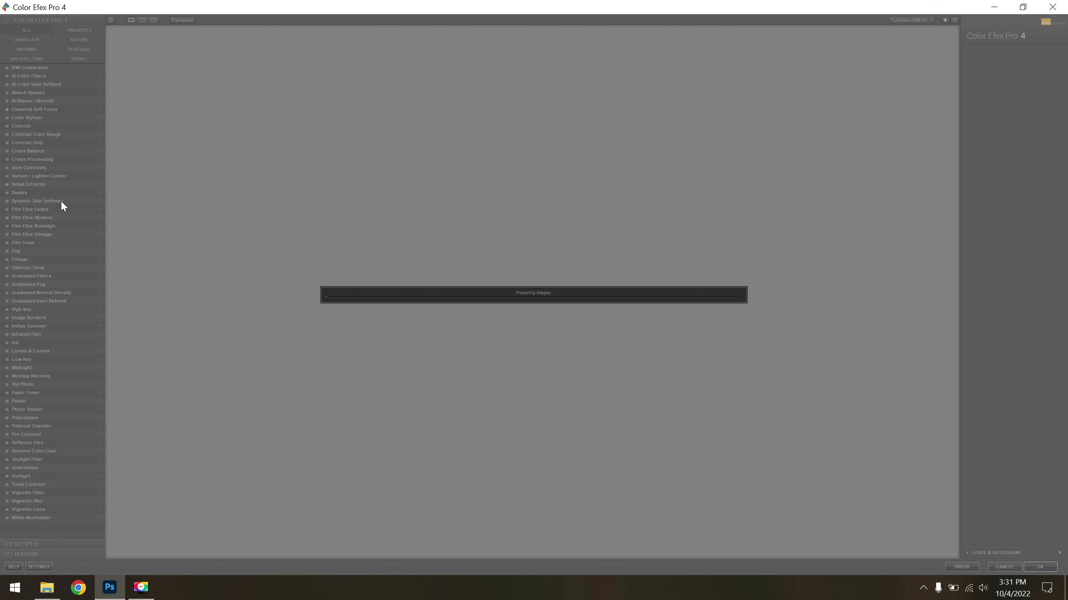
left_click(27, 184)
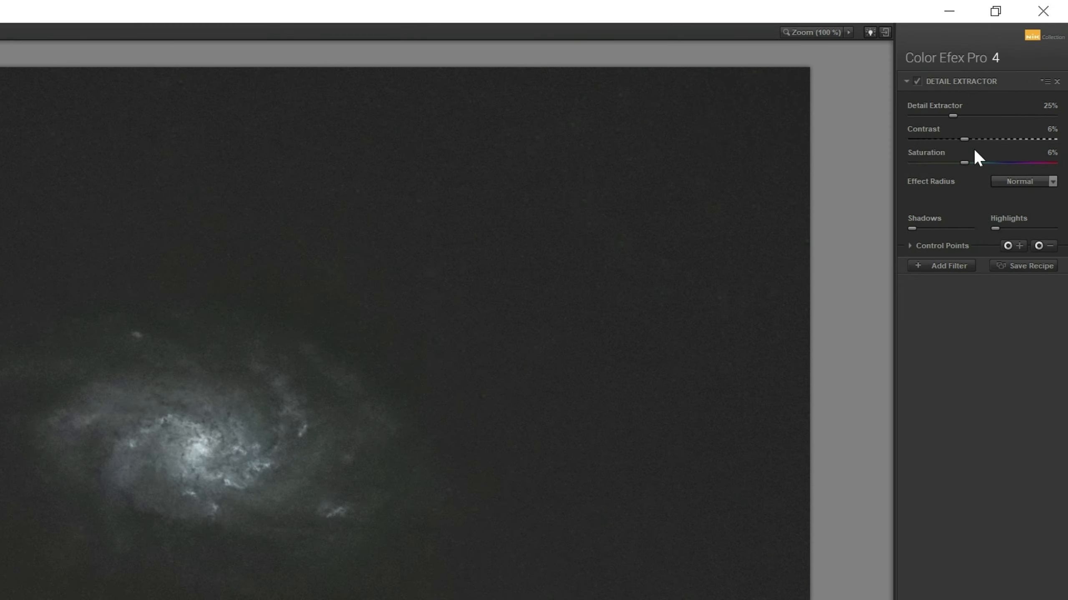
- Set the Detail Extractor's effect radius to Fine, its strength to 27% and contrast to 25%, and apply it
left_click(1028, 181)
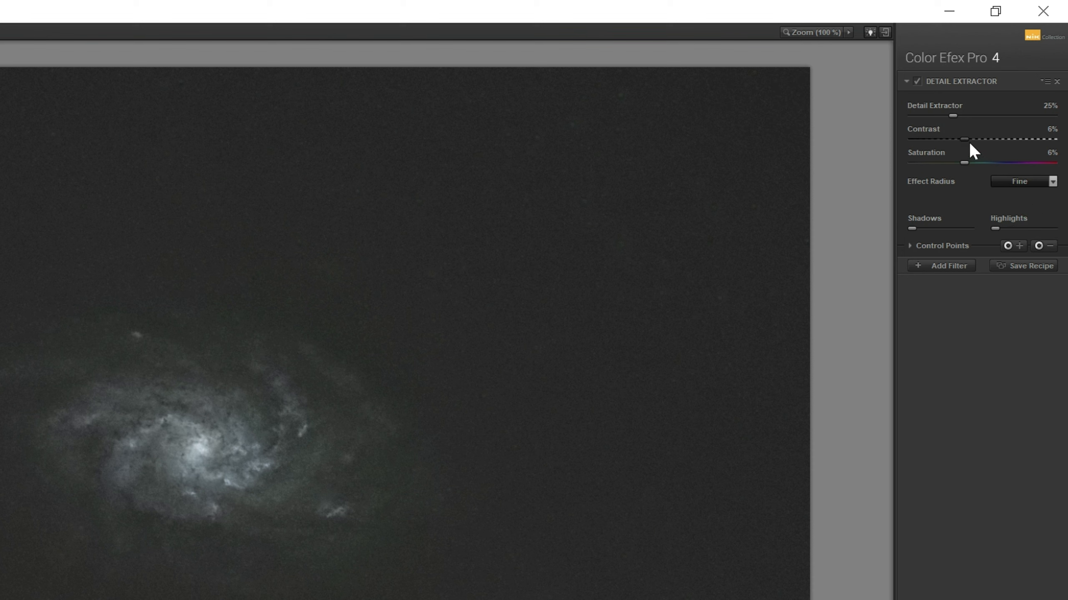
left_click_drag(953, 118, 1000, 121)
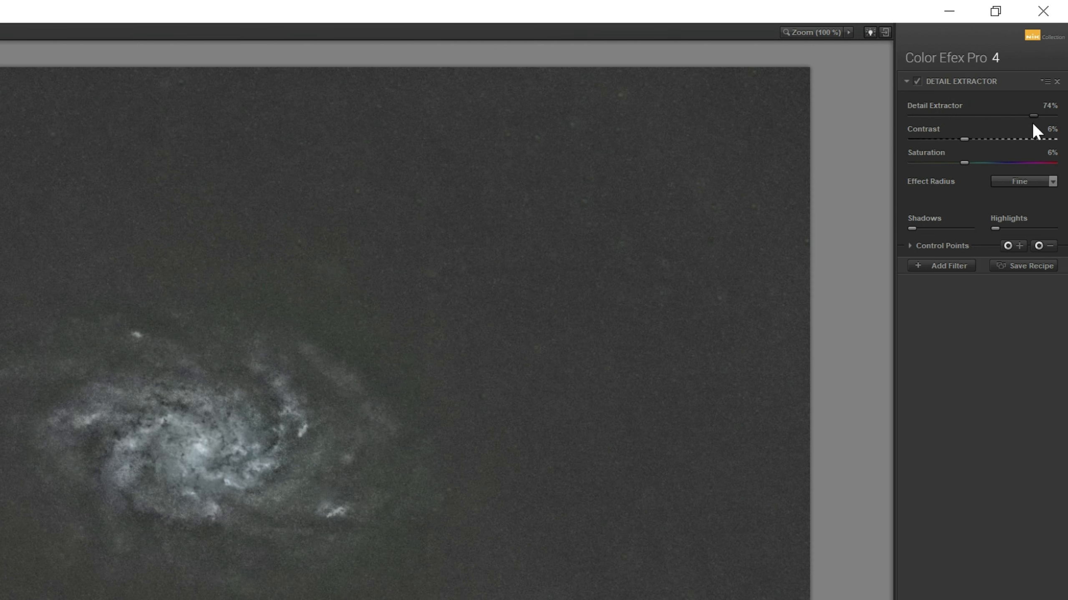
left_click_drag(1033, 120, 955, 124)
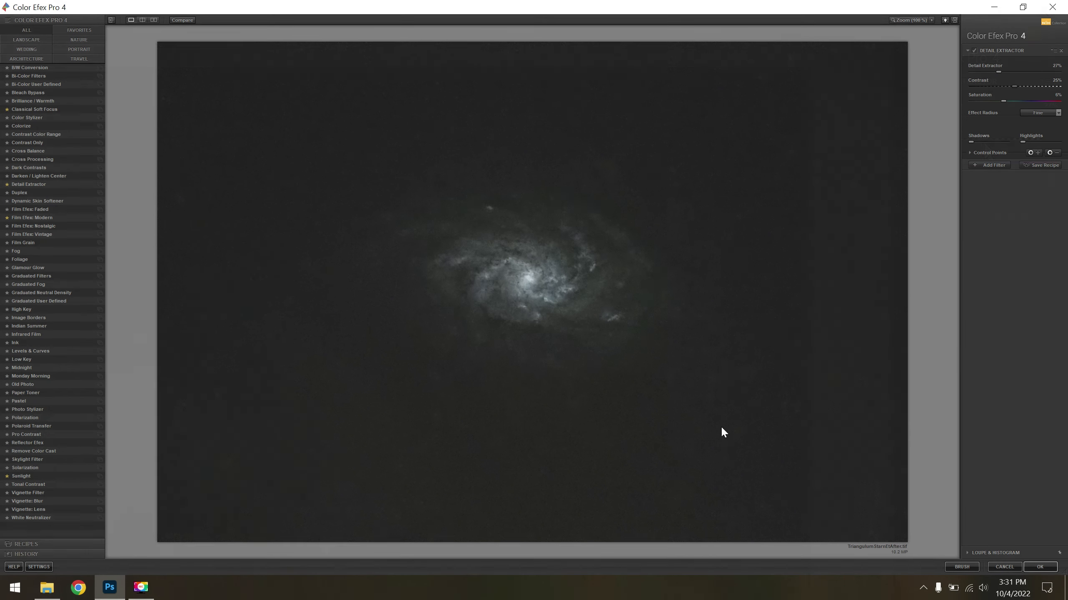
left_click(1039, 567)
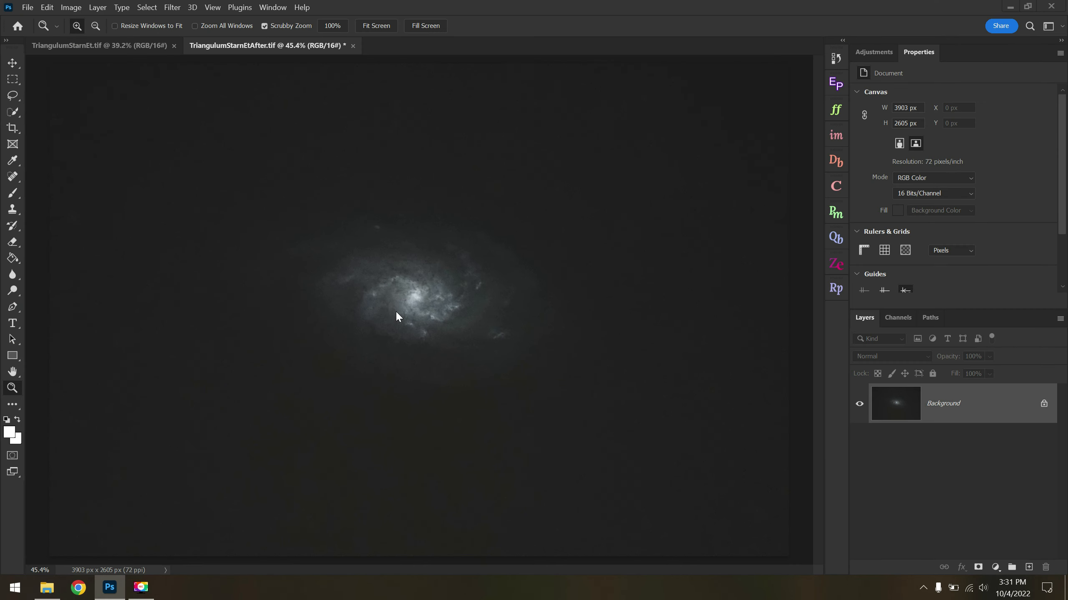
- Compare the galaxy with and without the Detail Extractor layer at close range
left_click_drag(403, 308, 406, 298)
left_click(859, 404)
left_click(859, 405)
left_click(859, 405)
left_click(860, 406)
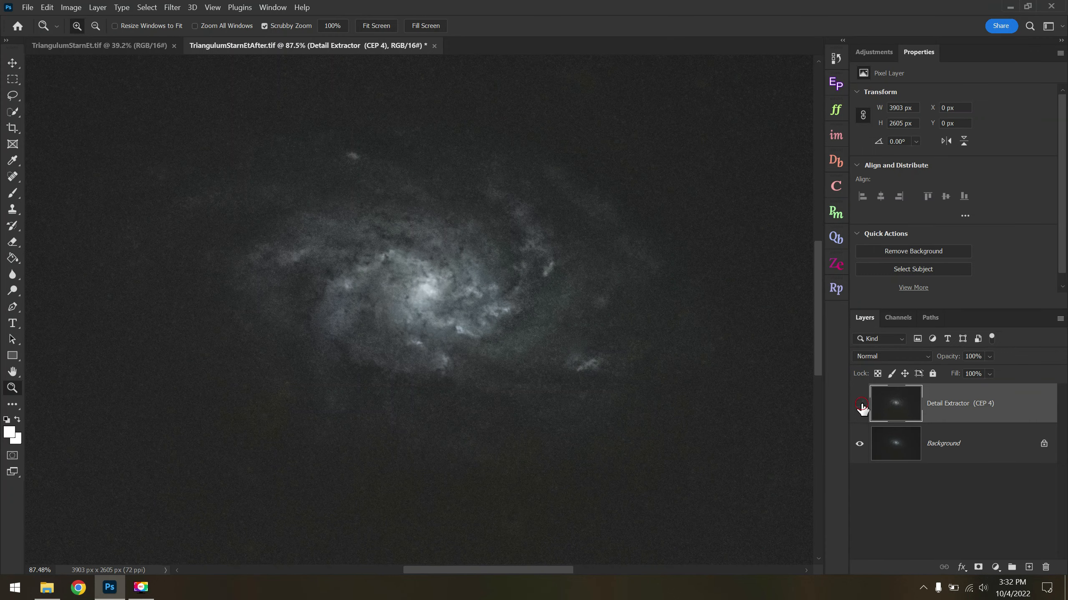
left_click(859, 404)
left_click(859, 405)
left_click_drag(406, 335, 351, 329)
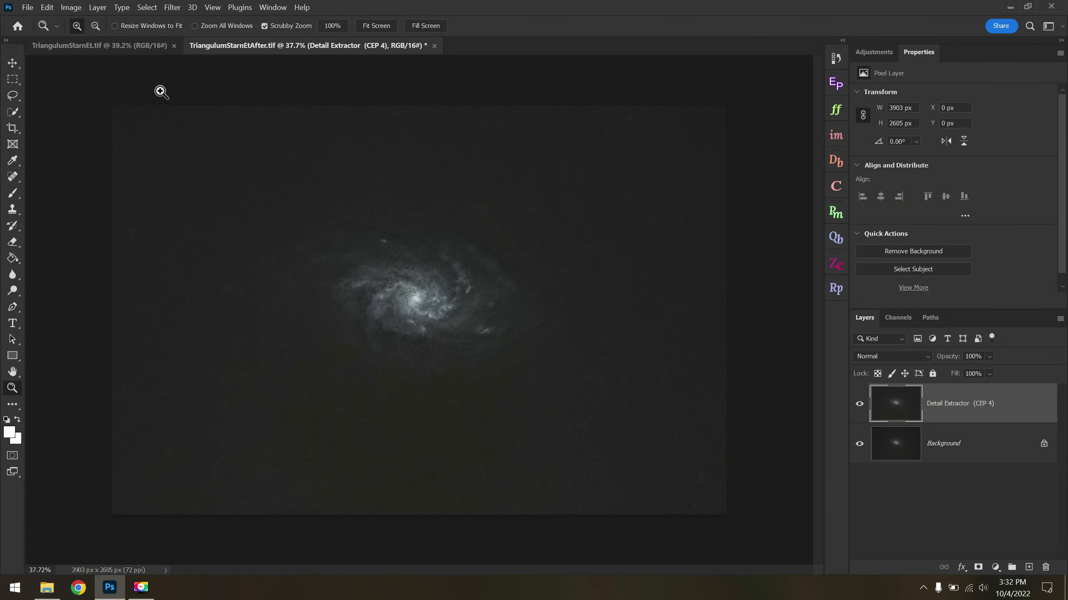
- In TriangulumStarnEt.tif, duplicate the Background layer as Star Reduction
left_click(115, 46)
left_click_drag(309, 289, 336, 324)
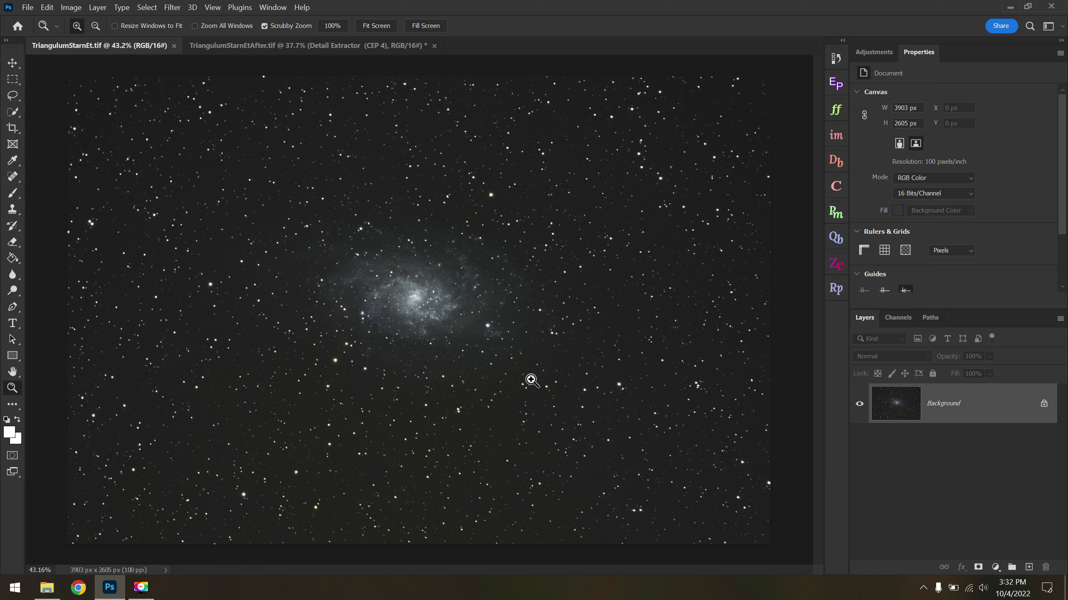
right_click(962, 404)
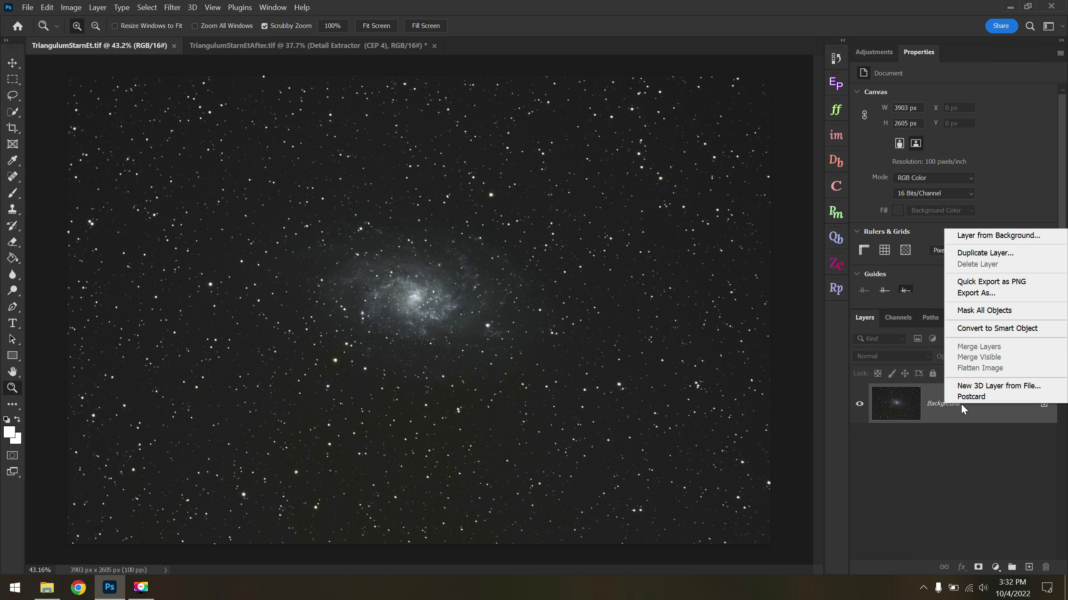
left_click(996, 255)
type("St")
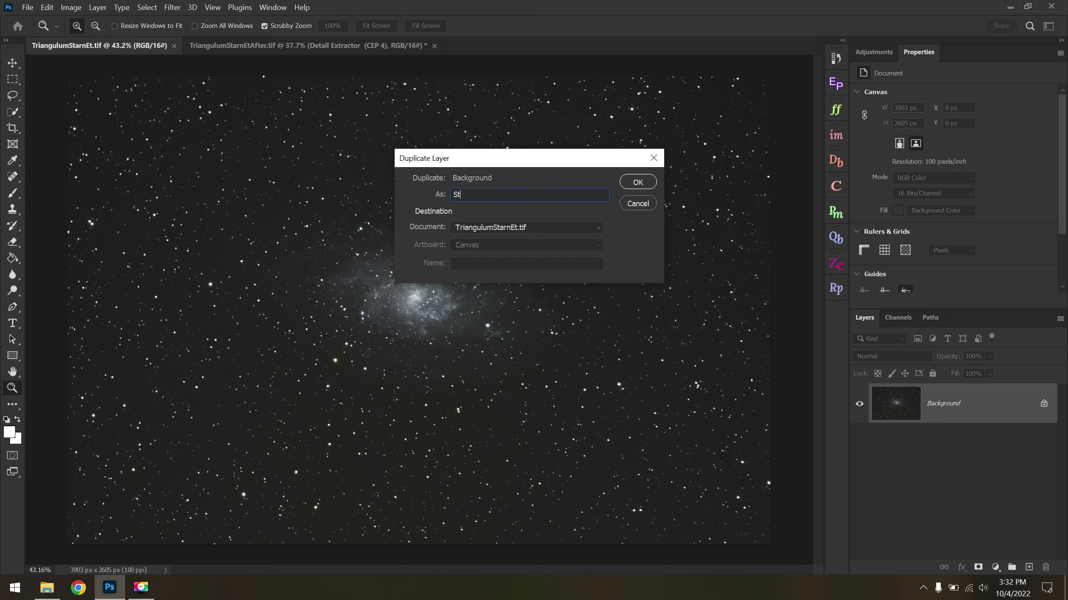
type("ar Reduction")
key("Return")
- Start a Color Range selection of the Highlights on the Star Reduction layer, with a Grayscale selection preview
left_click(150, 11)
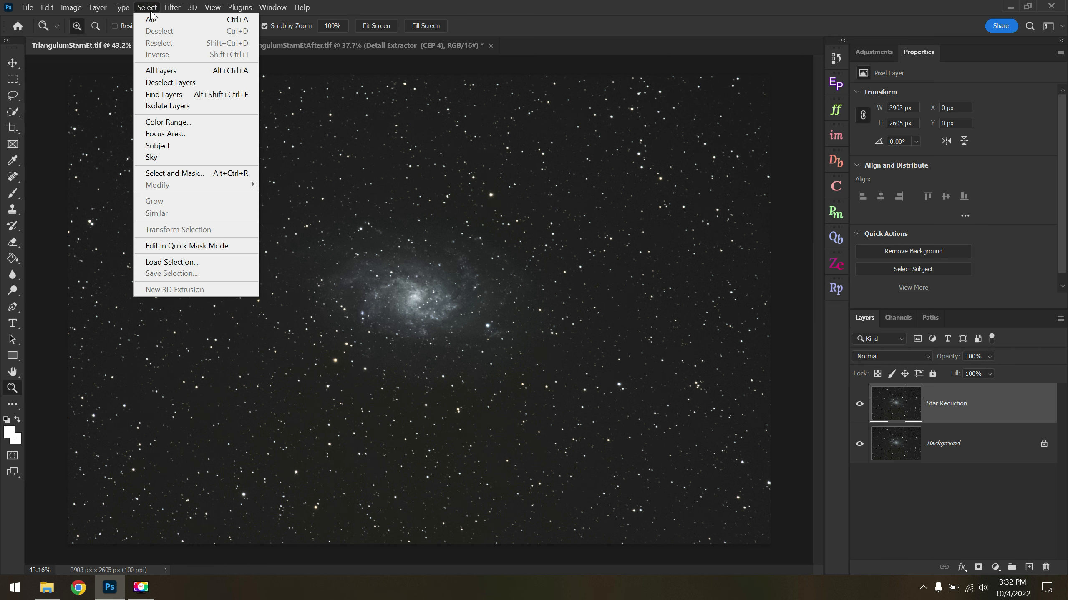
left_click(221, 126)
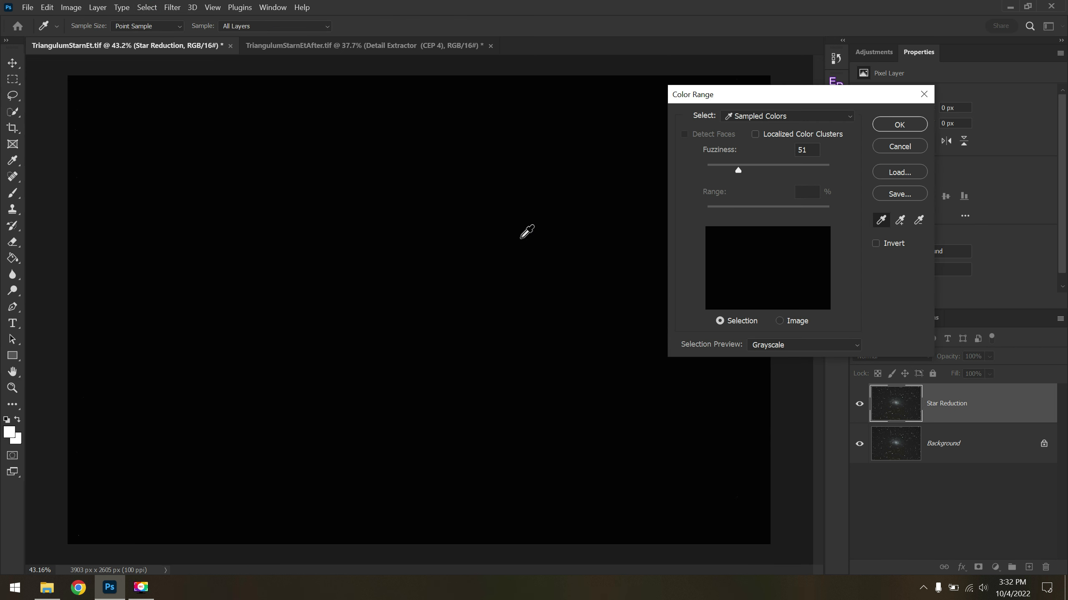
left_click(752, 117)
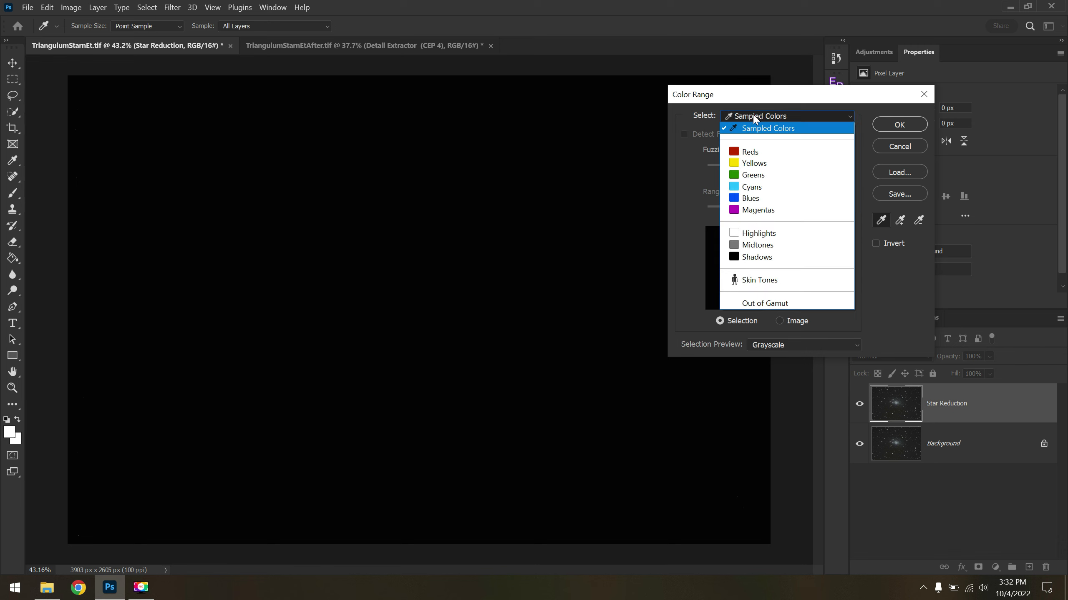
left_click(756, 233)
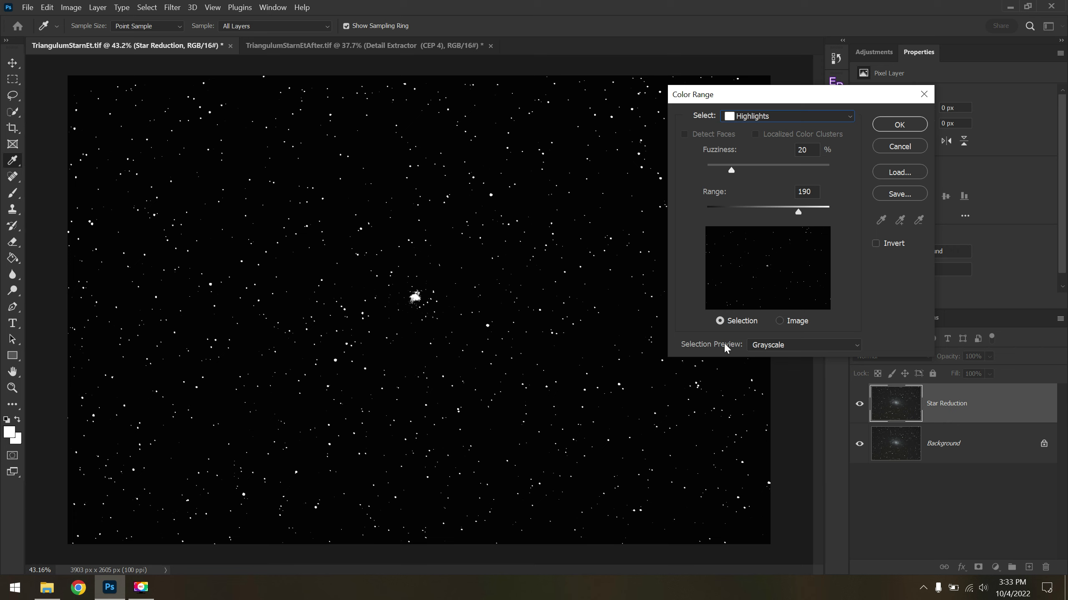
left_click(805, 345)
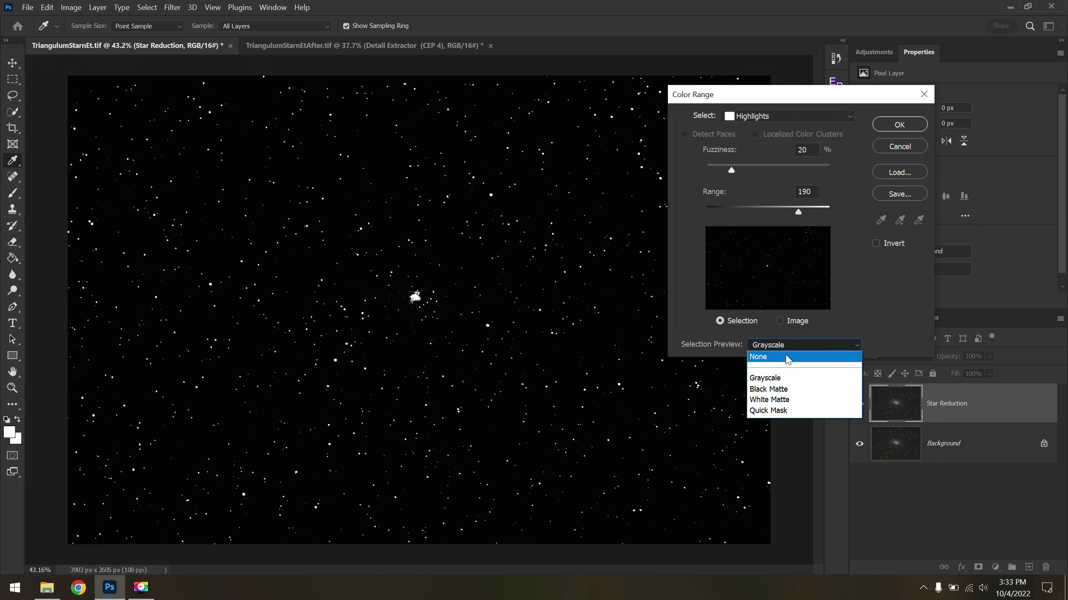
left_click(787, 379)
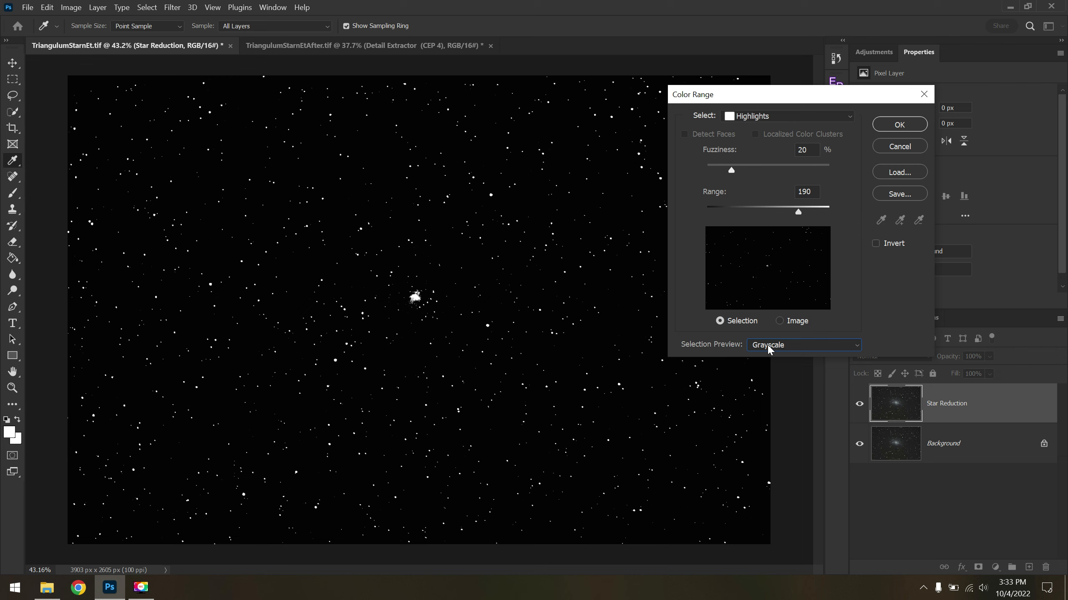
left_click_drag(779, 97, 822, 115)
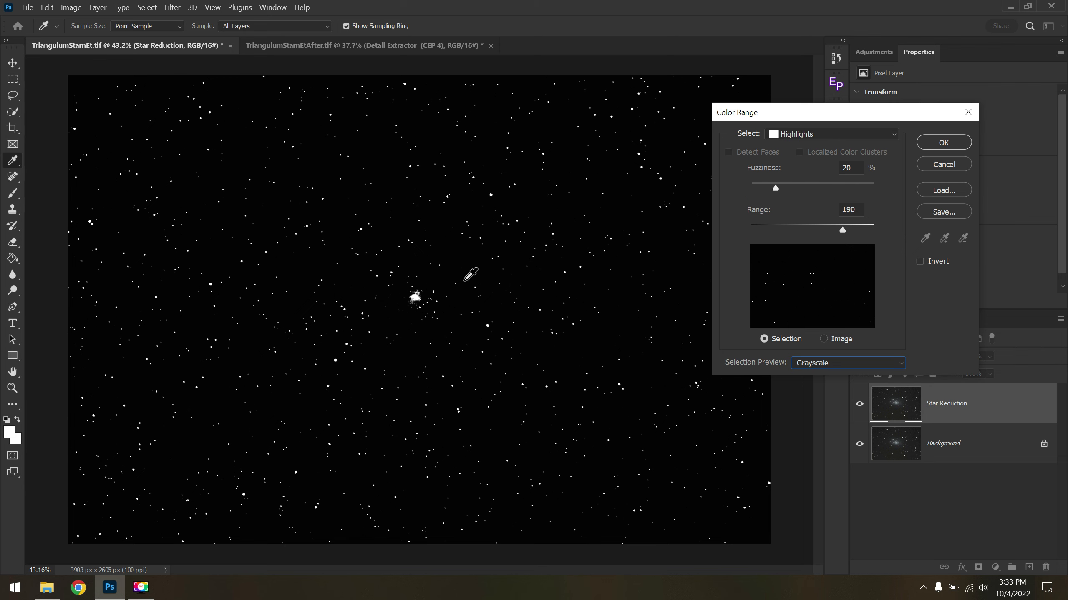
- Set the Color Range fuzziness to 30% and range to 163, and create the star selection
left_click_drag(786, 187, 797, 188)
left_click_drag(825, 230, 829, 232)
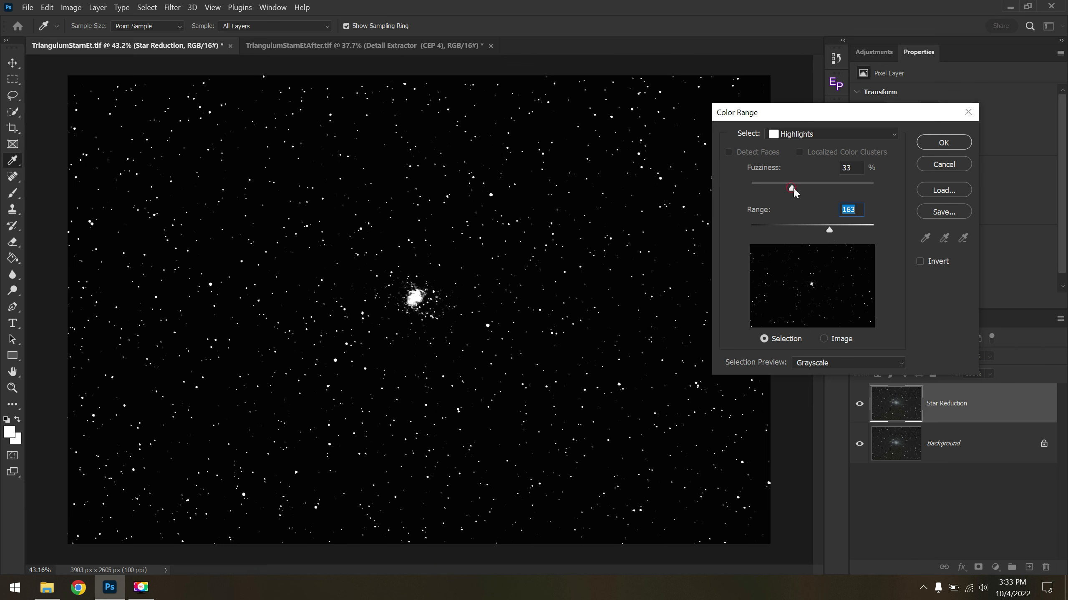
mouse_move(794, 192)
left_mouse_down()
mouse_move(803, 192)
mouse_move(788, 190)
left_mouse_up()
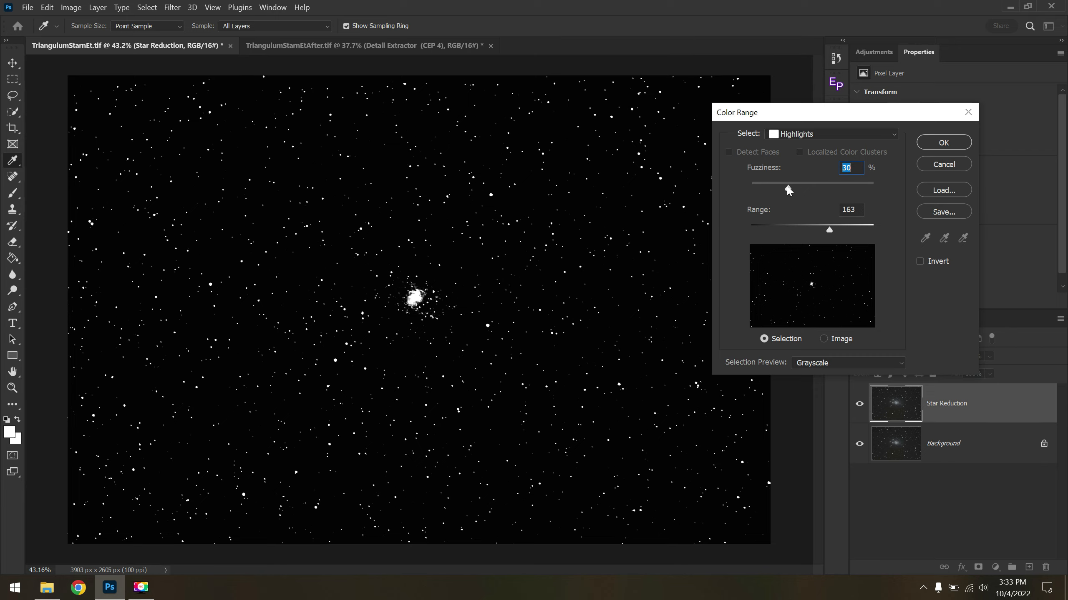
left_click(953, 147)
- Subtract the upper part of the galaxy core from the star selection with the Lasso tool
key("z")
left_click_drag(420, 305, 423, 307)
left_click_drag(401, 241, 432, 347)
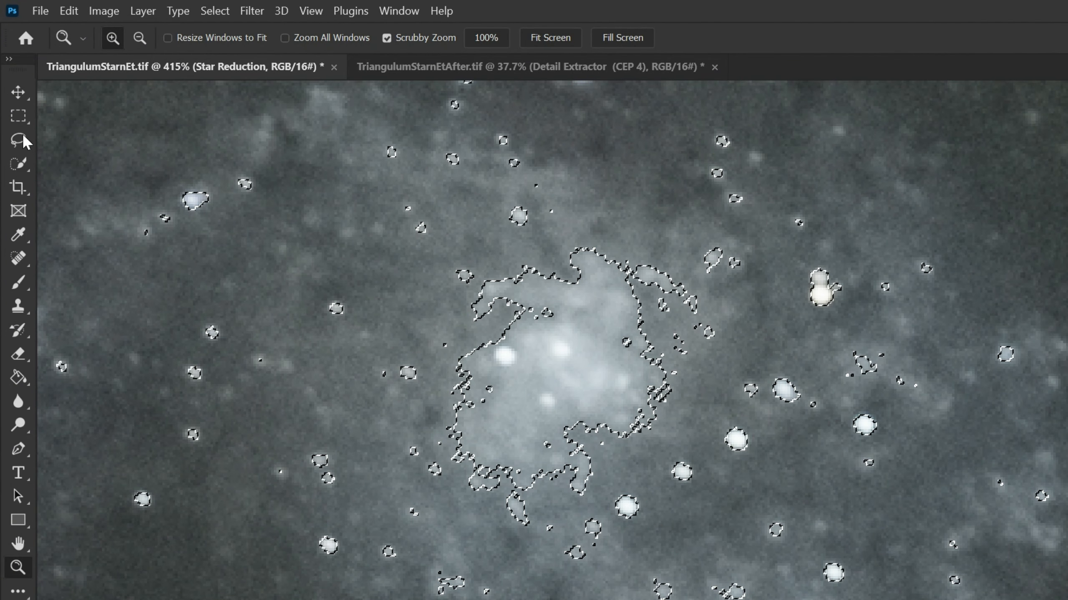
left_click(16, 137)
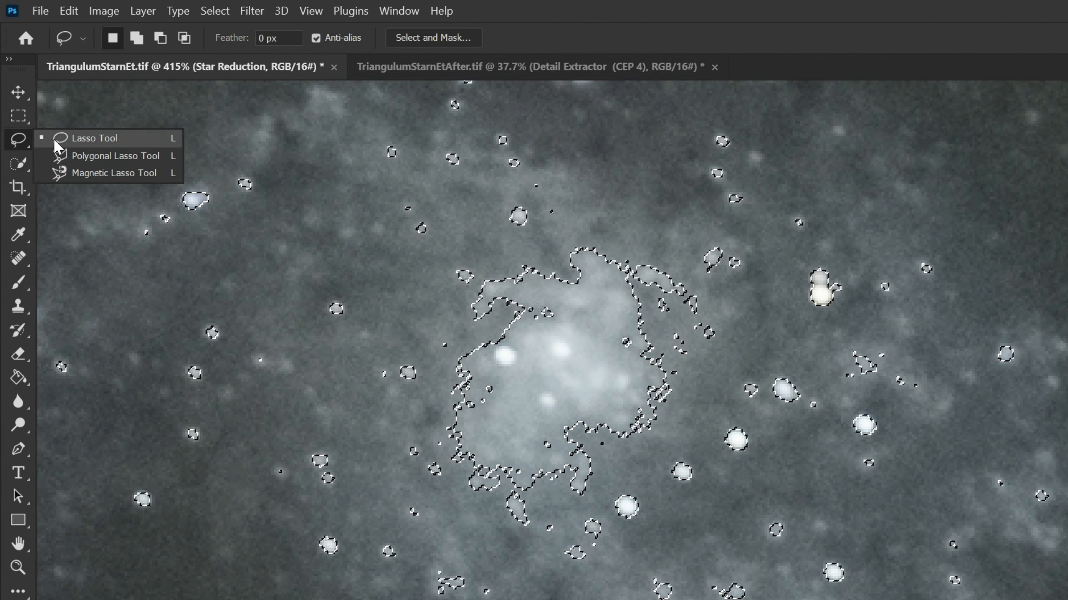
left_click(142, 139)
key("alt")
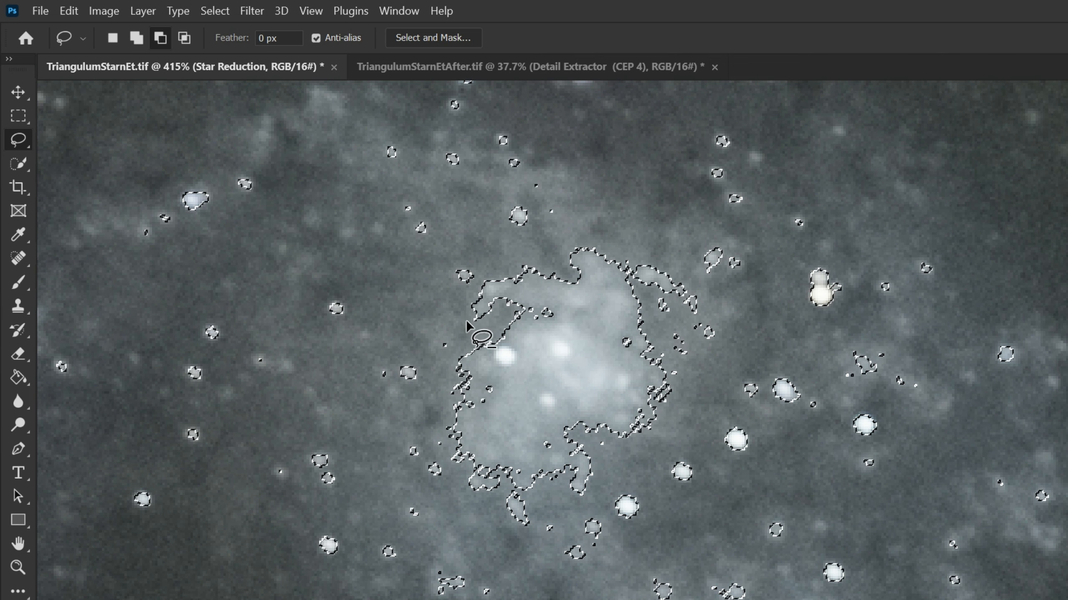
mouse_move(462, 316)
left_mouse_down()
mouse_move(453, 263)
mouse_move(461, 248)
mouse_move(493, 244)
mouse_move(517, 282)
mouse_move(464, 316)
left_mouse_up()
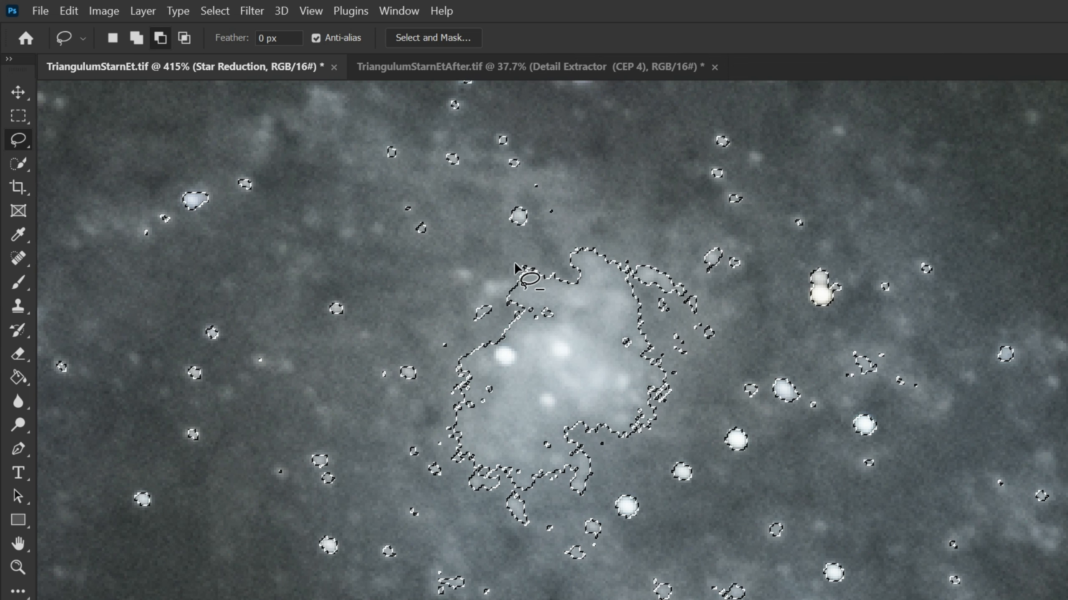
mouse_move(515, 263)
left_mouse_down()
mouse_move(514, 316)
mouse_move(694, 311)
mouse_move(702, 281)
mouse_move(616, 242)
mouse_move(523, 254)
left_mouse_up()
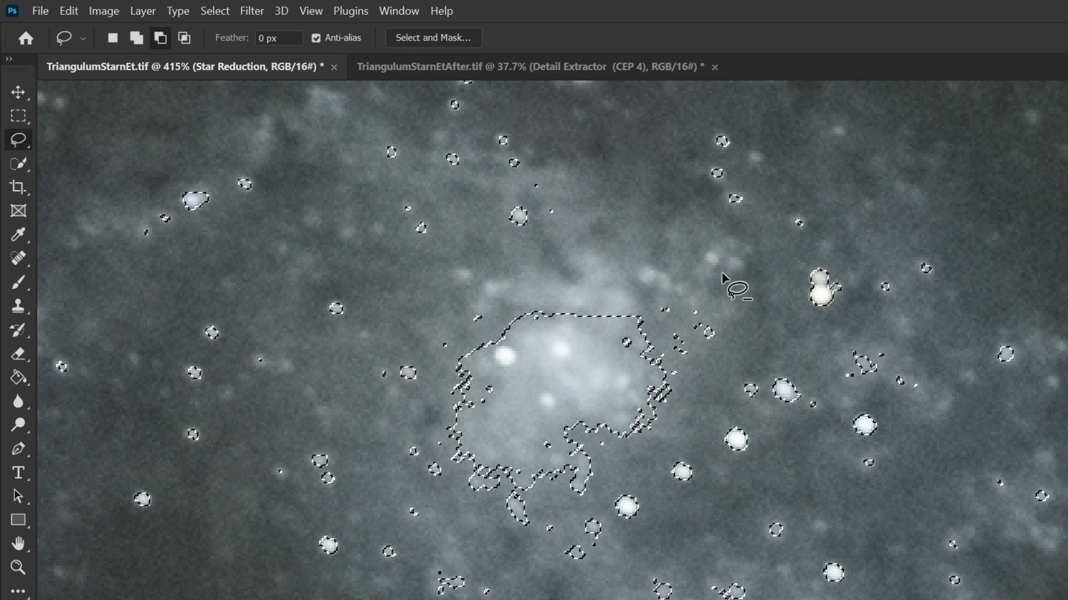
- Subtract the faint nebula patches to the right of the core and the core's right edge from the selection
mouse_move(755, 208)
left_mouse_down()
mouse_move(746, 186)
mouse_move(762, 220)
mouse_move(849, 246)
left_mouse_up()
mouse_move(941, 241)
left_mouse_down()
mouse_move(1018, 316)
mouse_move(931, 589)
left_mouse_up()
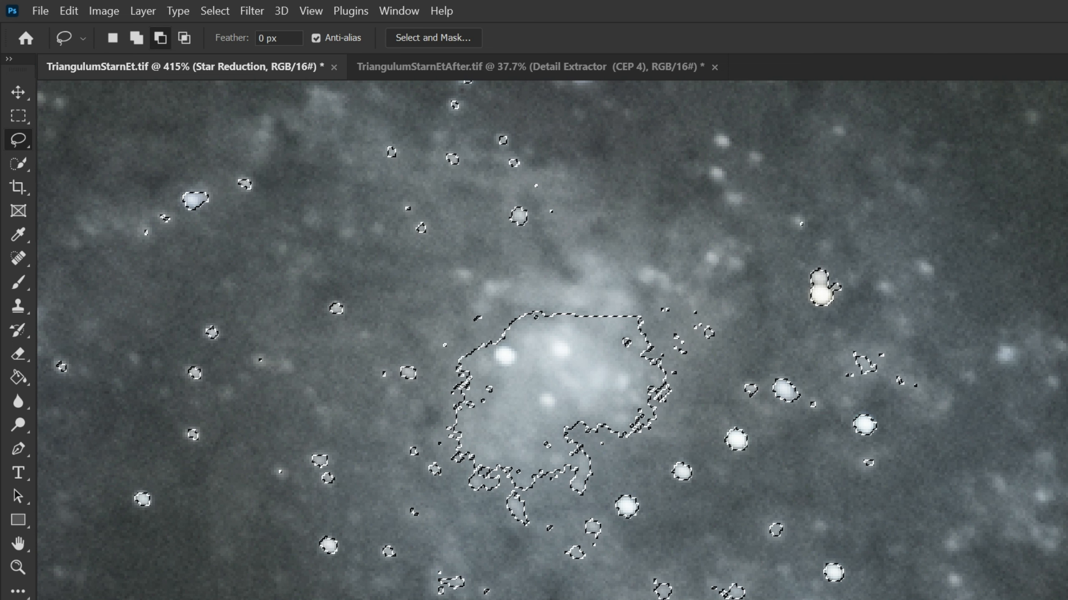
mouse_move(773, 577)
left_mouse_down()
mouse_move(598, 586)
mouse_move(740, 599)
left_mouse_up()
mouse_move(798, 510)
left_mouse_down()
mouse_move(767, 562)
mouse_move(798, 543)
left_mouse_up()
left_click_drag(886, 458, 884, 456)
left_click_drag(884, 456, 931, 509)
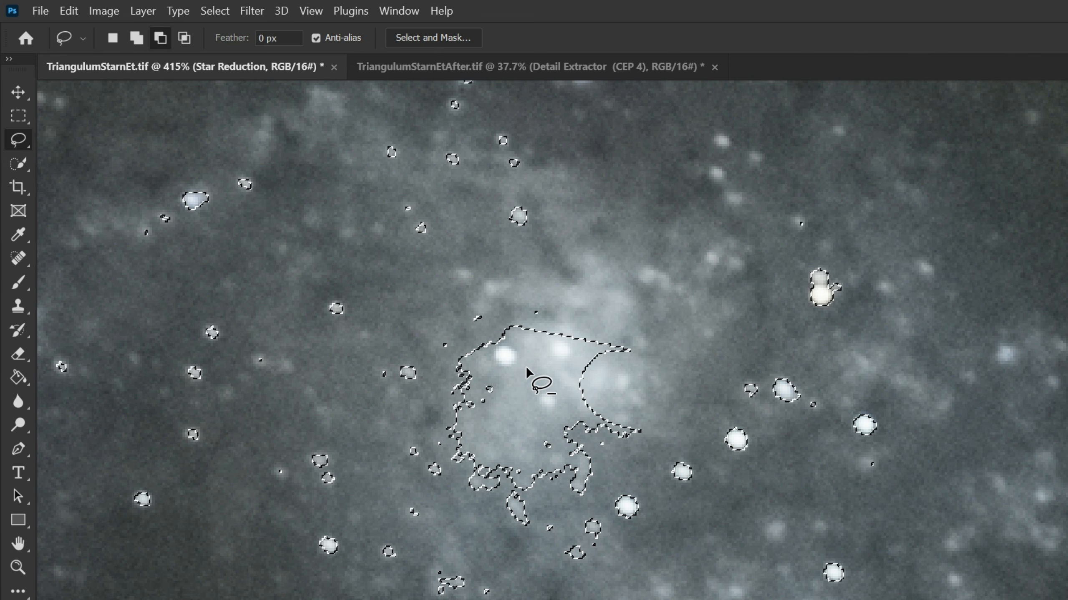
- Subtract the remaining galaxy core and the faint patches to its lower left from the star selection
mouse_move(480, 304)
left_mouse_down()
mouse_move(448, 313)
mouse_move(382, 462)
left_mouse_up()
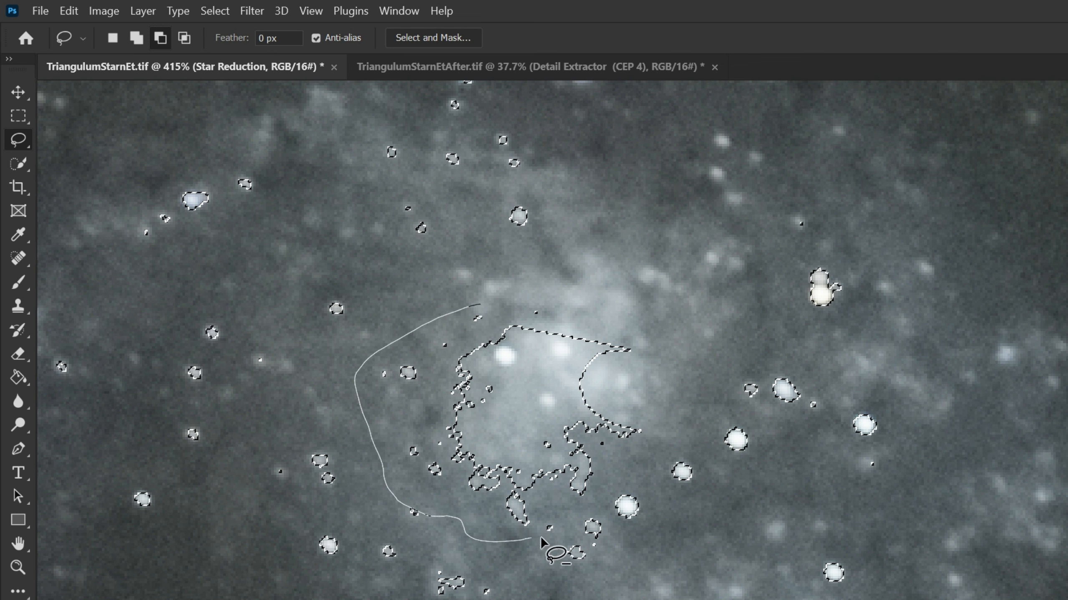
left_click_drag(653, 323, 483, 300)
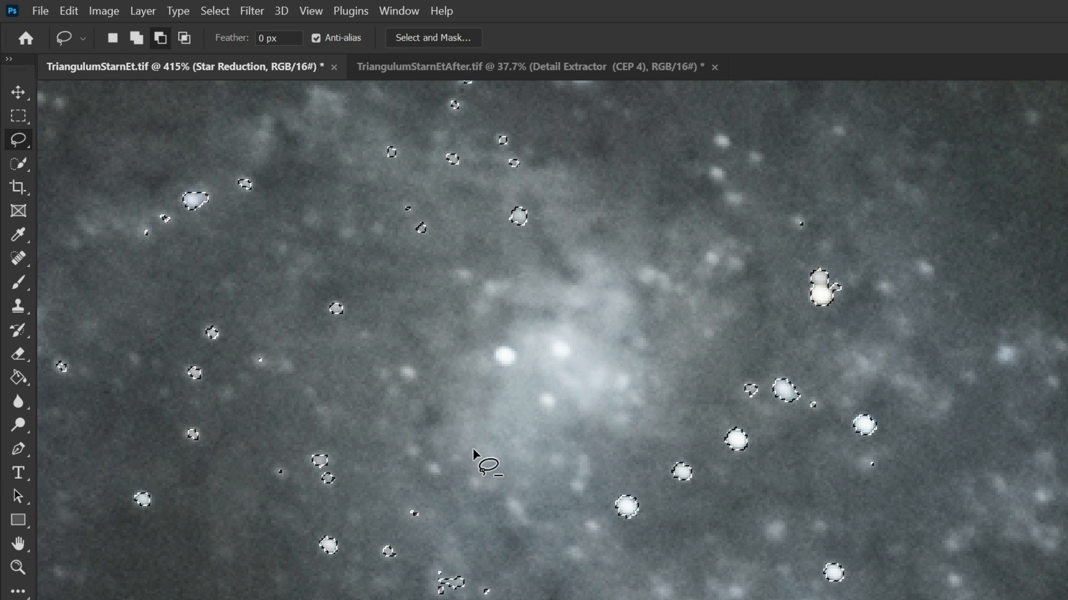
mouse_move(371, 450)
left_mouse_down()
mouse_move(271, 433)
mouse_move(365, 488)
mouse_move(407, 493)
left_mouse_up()
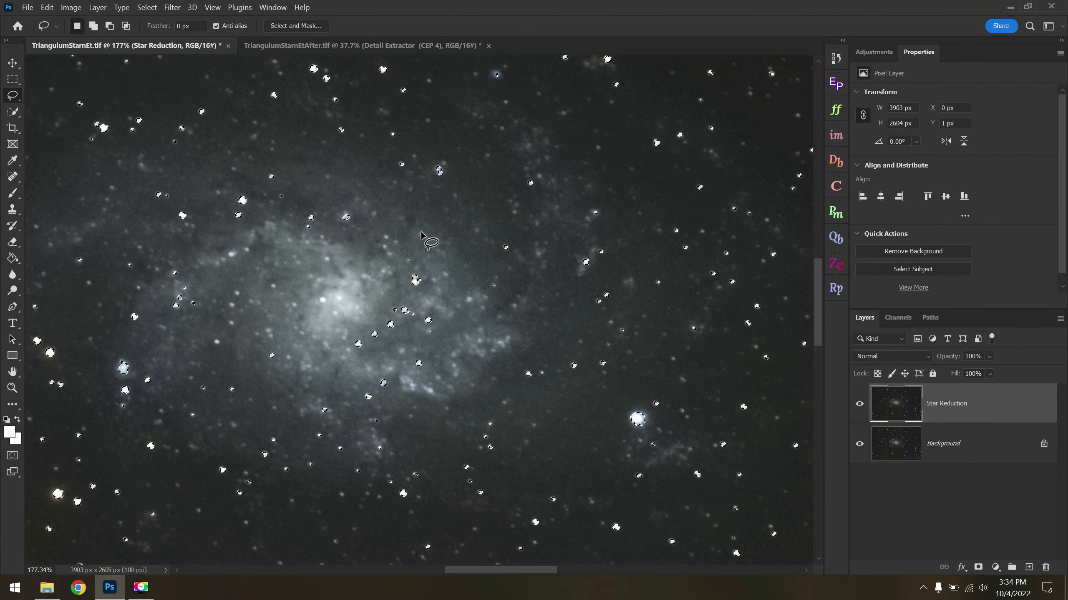
- Expand the star selection by 2 pixels
scroll(668, 269, "up", 8)
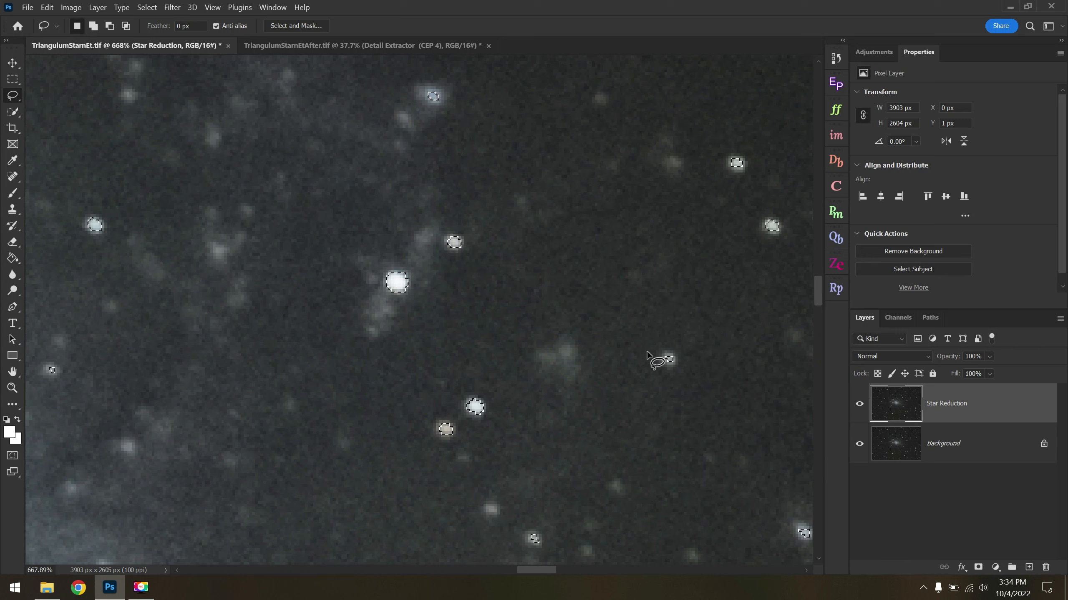
left_click(158, 8)
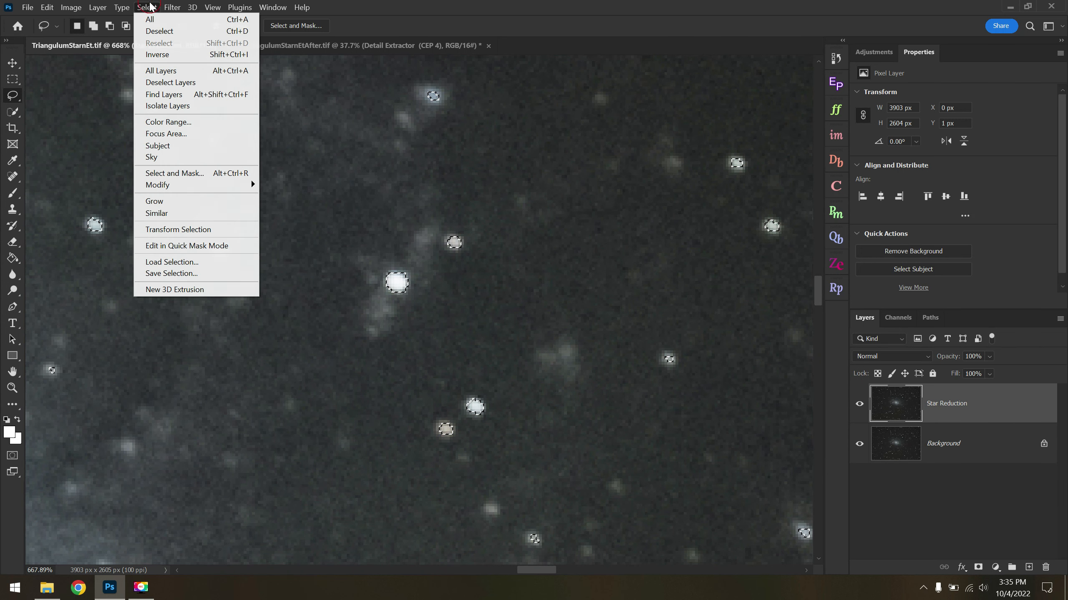
mouse_move(185, 191)
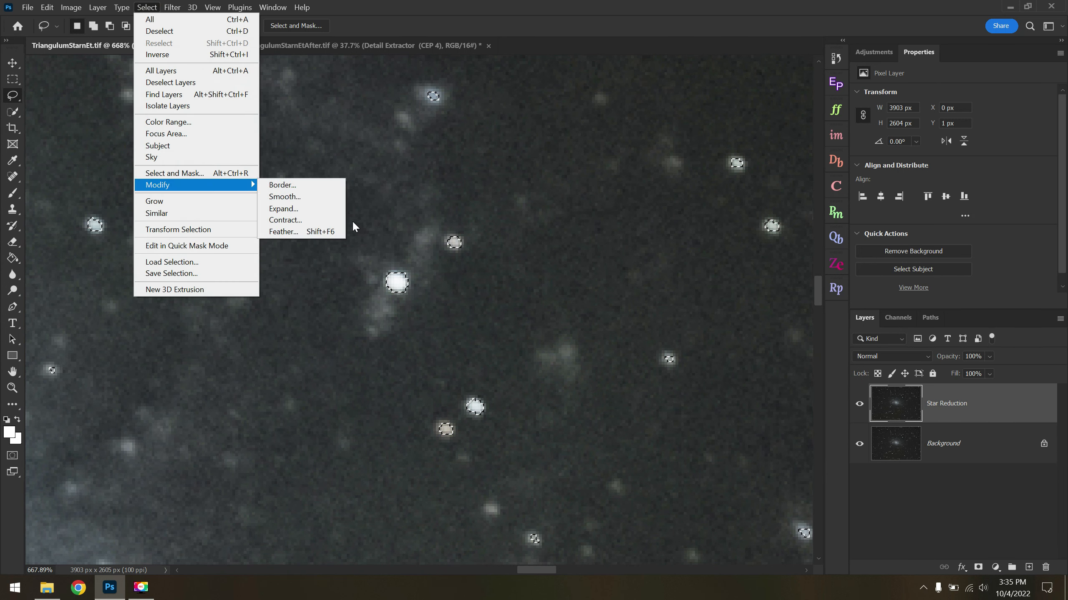
left_click(312, 213)
left_click_drag(532, 194, 642, 177)
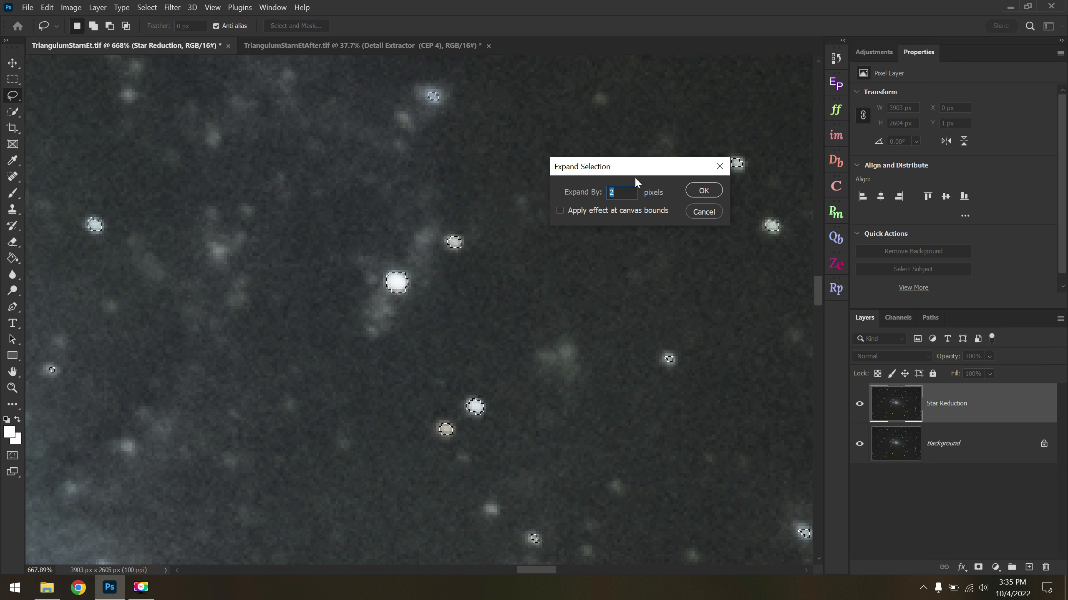
key("Return")
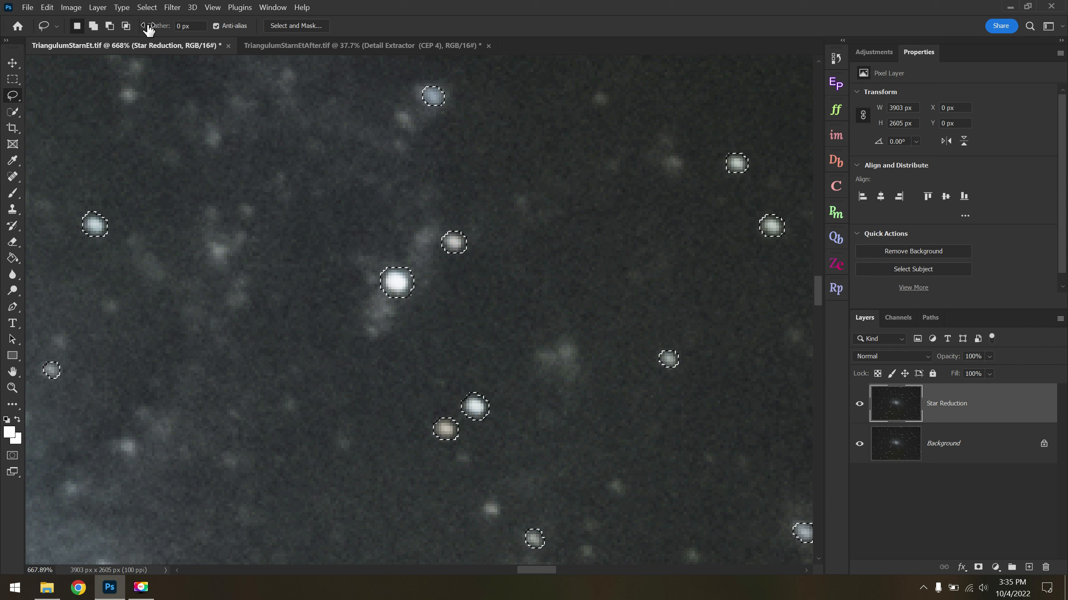
- Feather the expanded star selection with a radius of 1 pixel
left_click(147, 7)
mouse_move(188, 187)
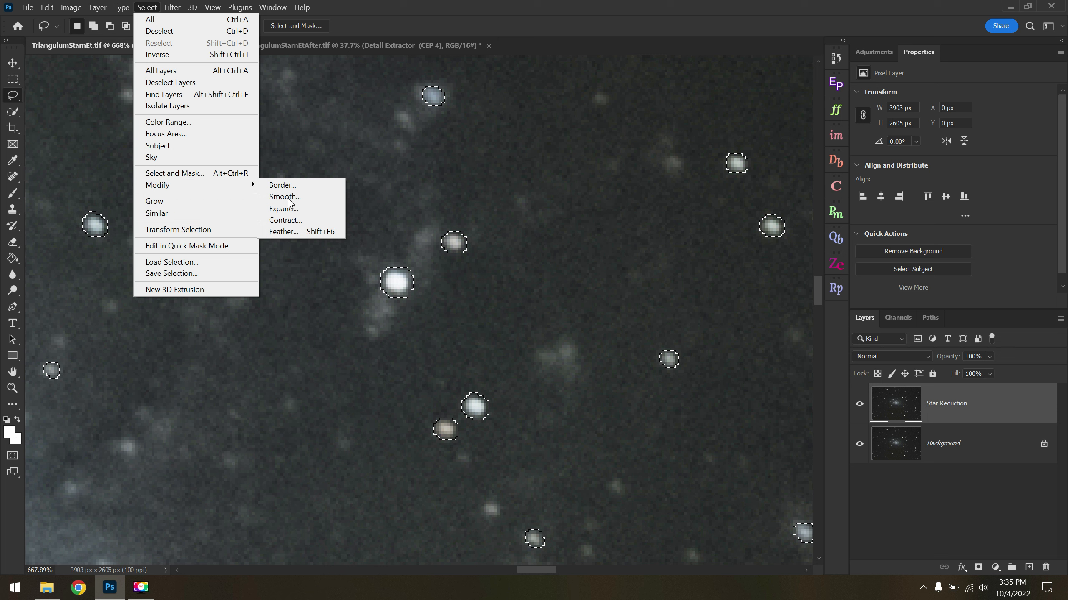
left_click(298, 233)
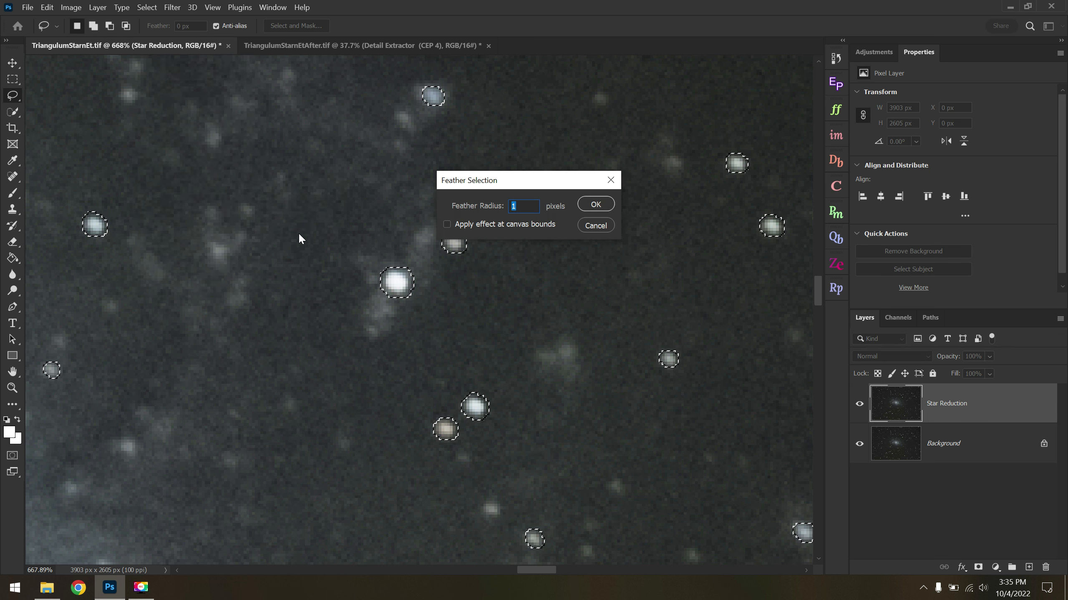
key("Return")
- Apply the Minimum filter to the selected stars with a 2.0-pixel radius preserving Roundness, and clear the selection
scroll(454, 290, "down", 3)
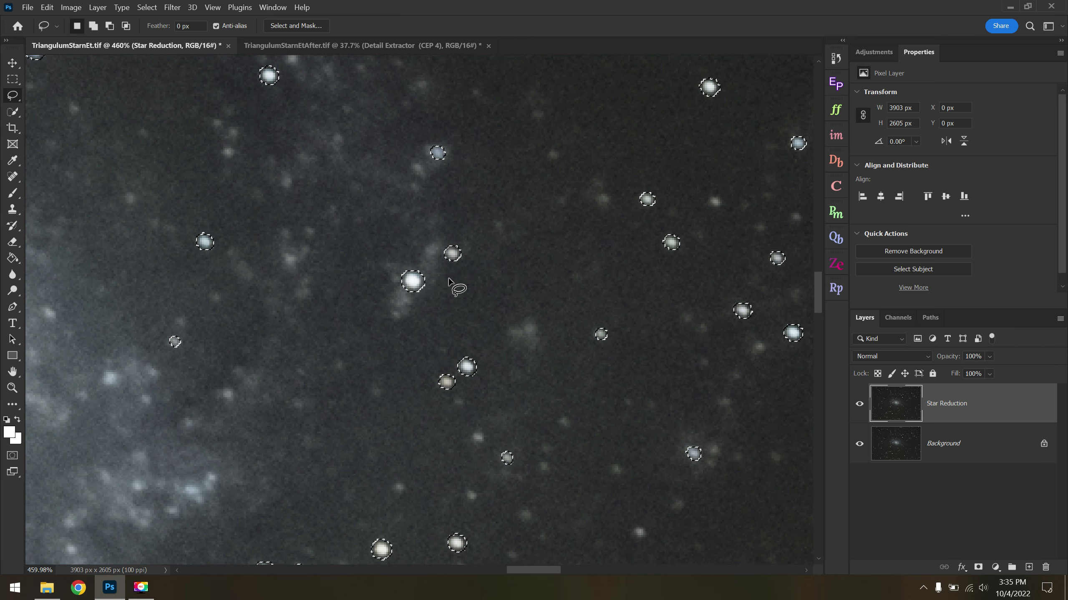
left_click_drag(616, 271, 479, 301)
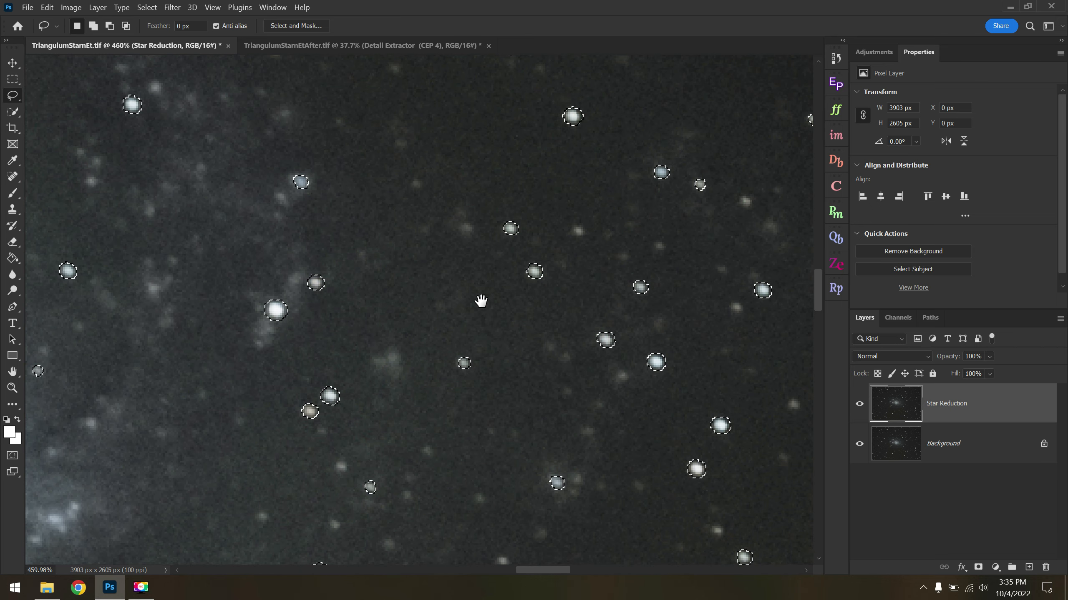
left_click(172, 7)
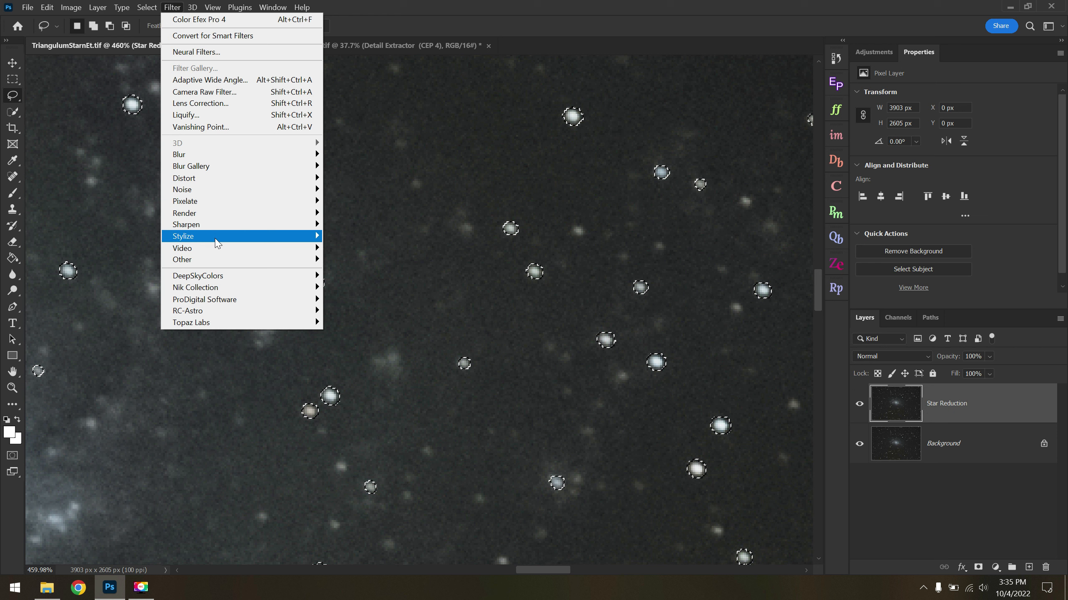
mouse_move(241, 263)
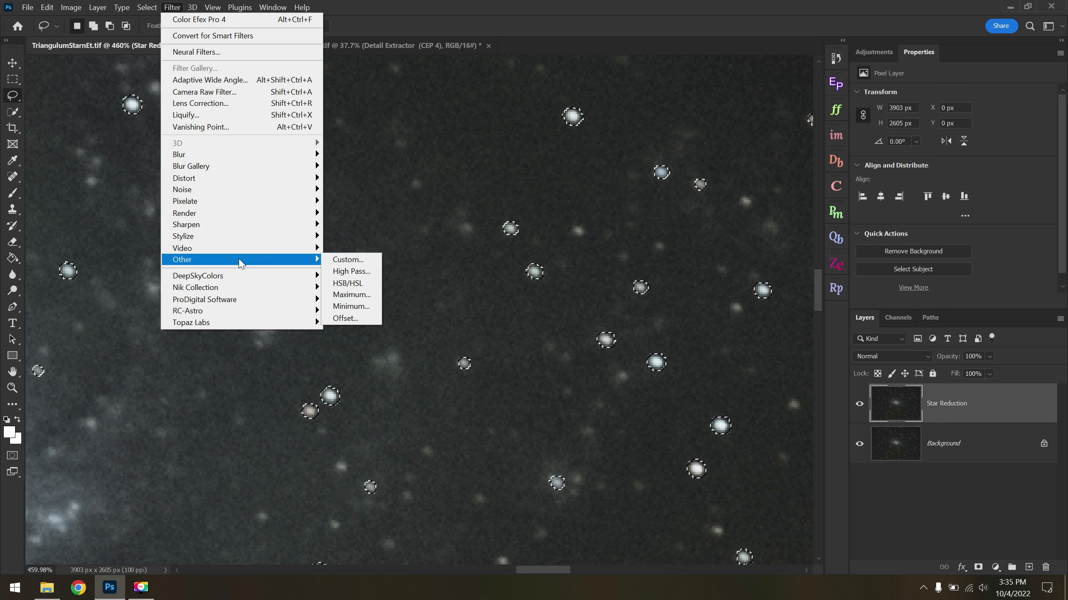
left_click(358, 309)
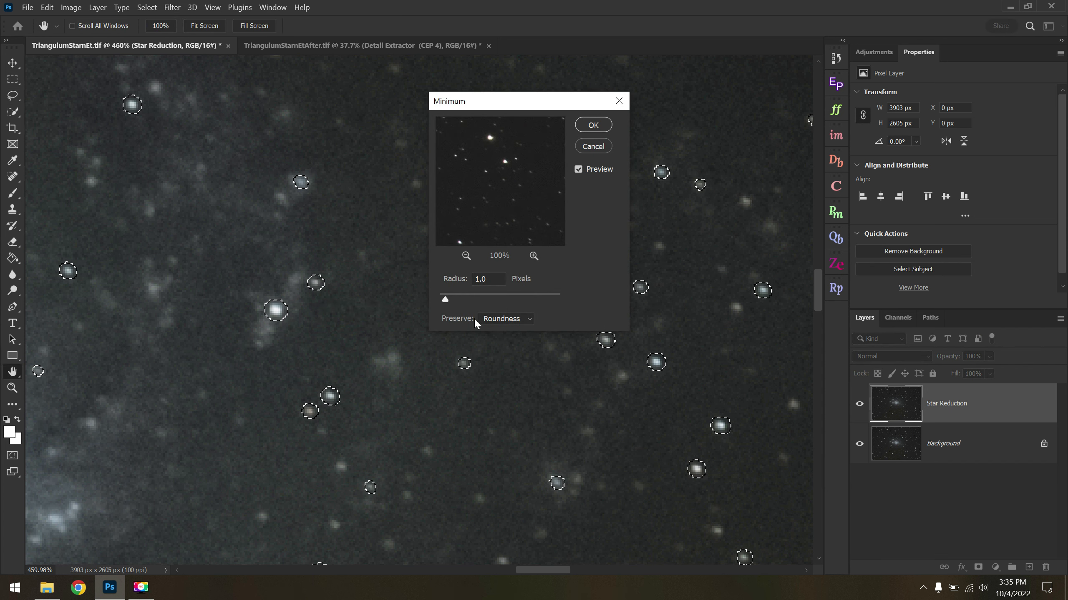
left_click(507, 318)
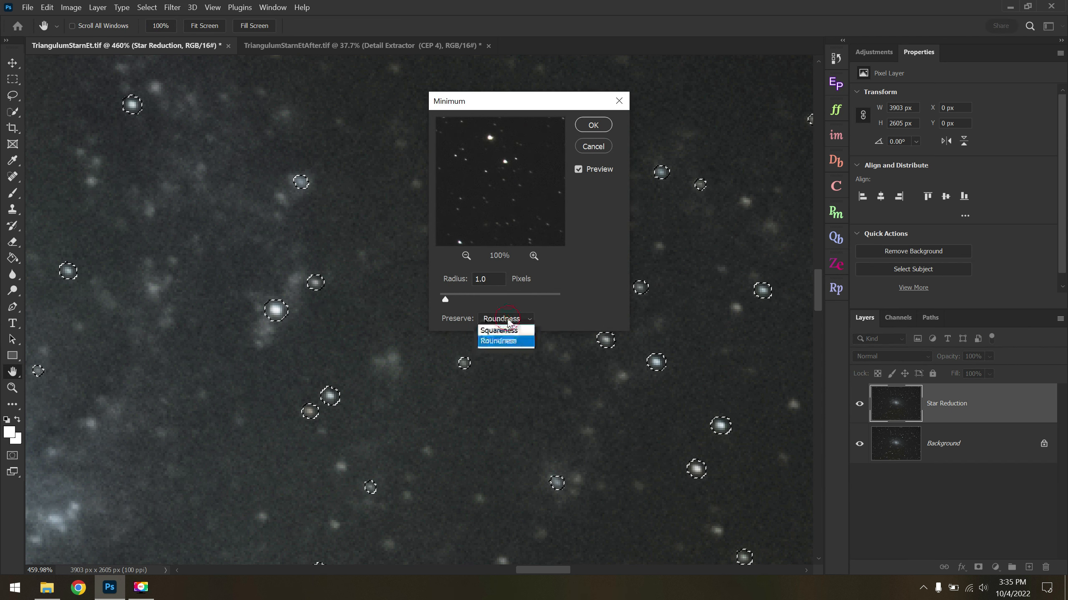
left_click(507, 342)
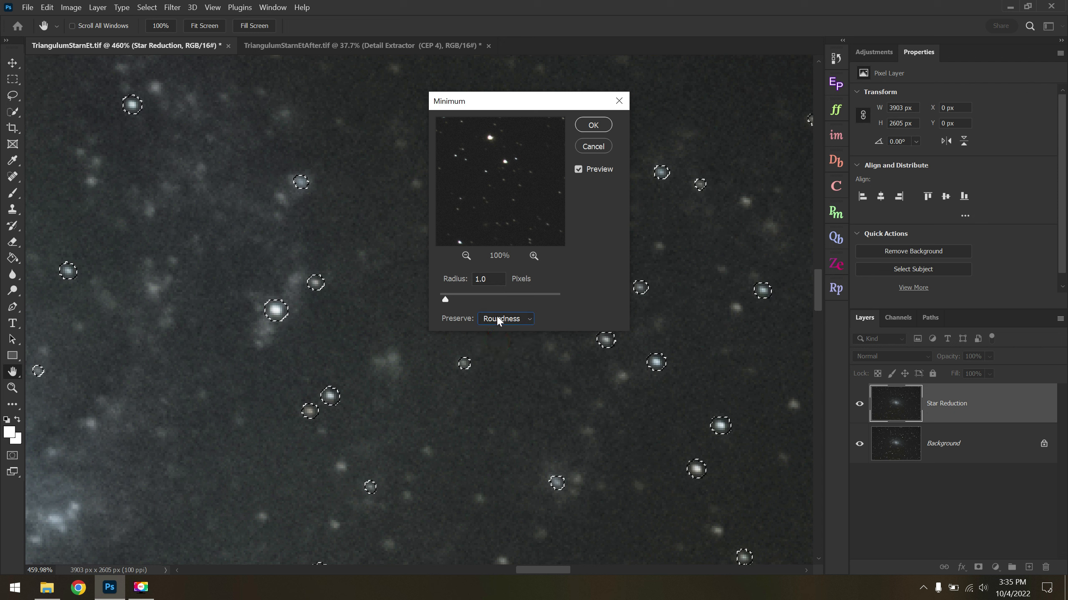
left_click(446, 302)
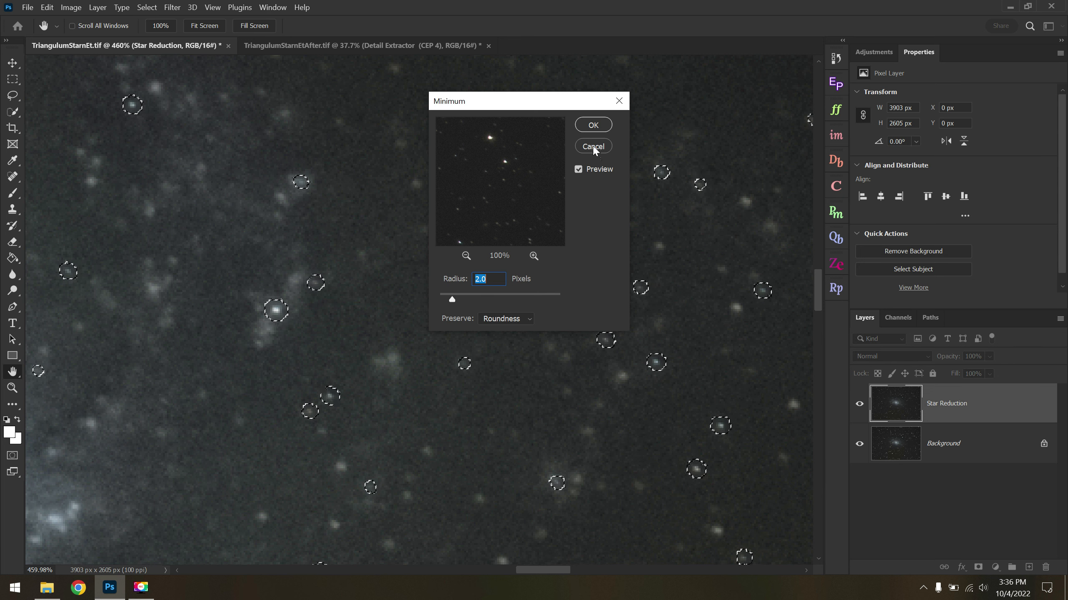
left_click(593, 126)
key("l")
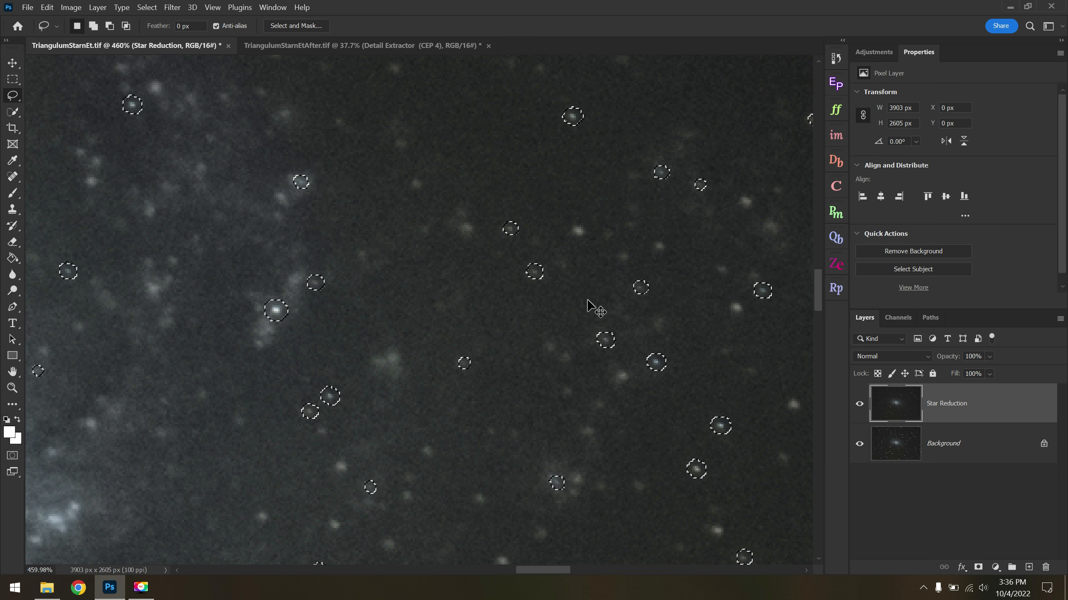
key("ctrl+d")
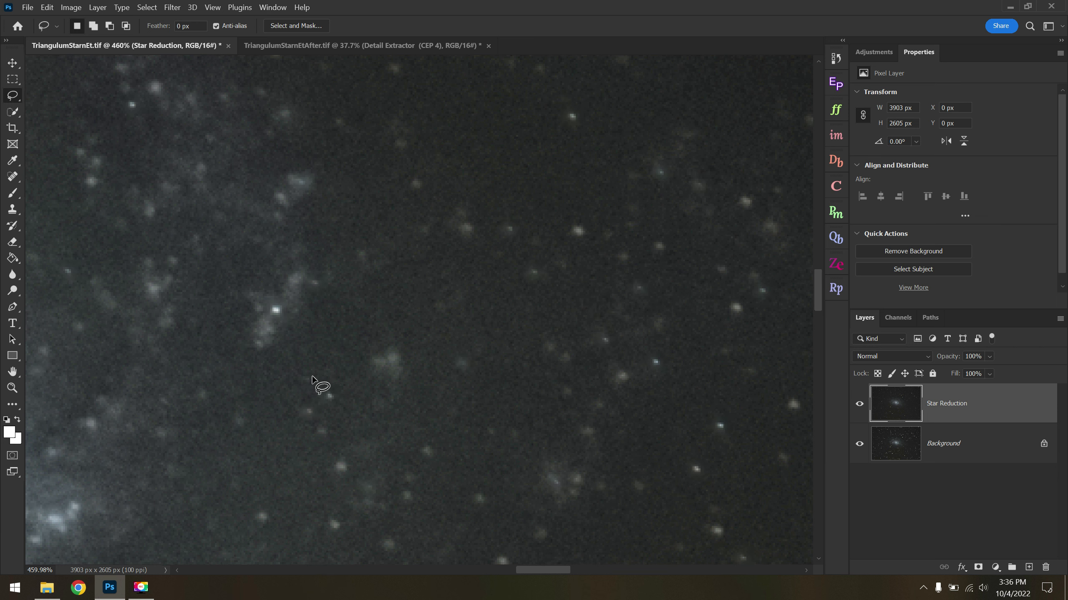
- Compare the galaxy with and without the Star Reduction layer, both overall and close up on the blue nebula
scroll(311, 377, "down", 8)
left_click_drag(351, 405, 655, 320)
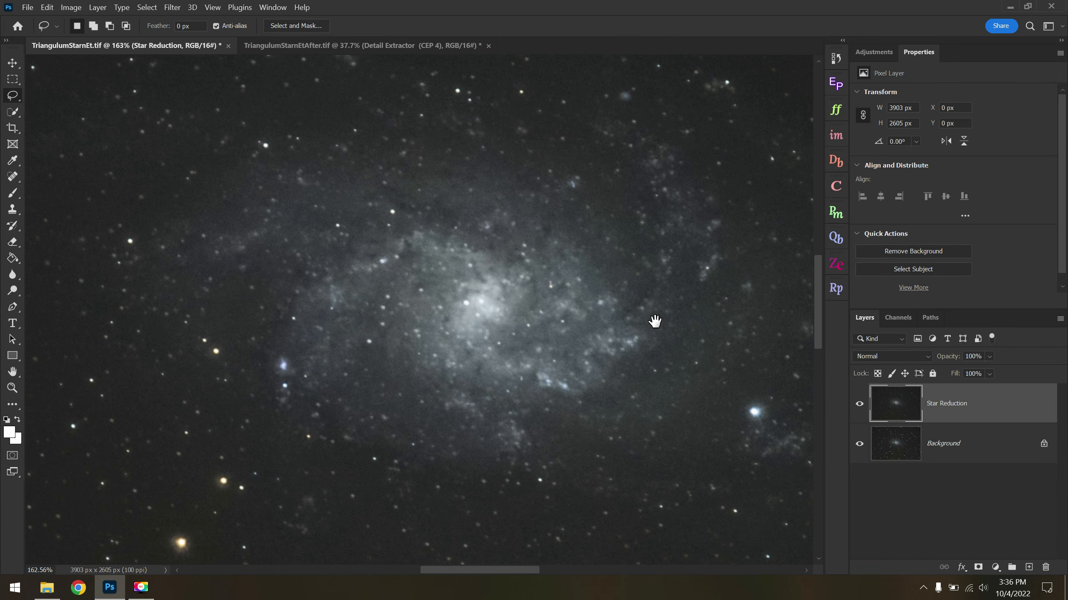
left_click(859, 405)
left_click(860, 404)
left_click(859, 404)
left_click(860, 405)
left_click(860, 404)
left_click(860, 405)
left_click(859, 405)
scroll(259, 369, "up", 5)
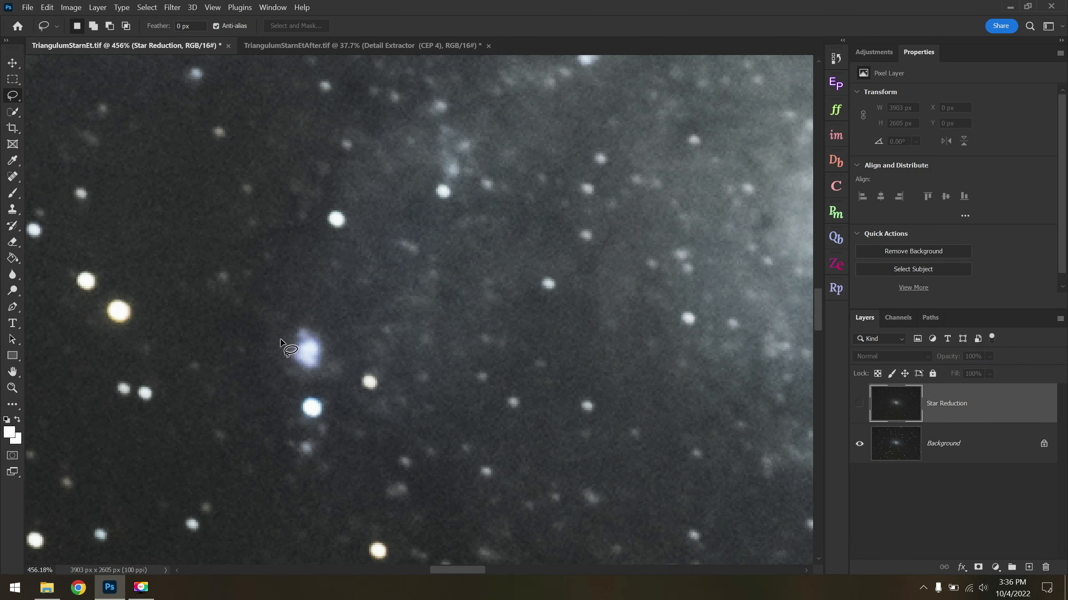
left_click(858, 410)
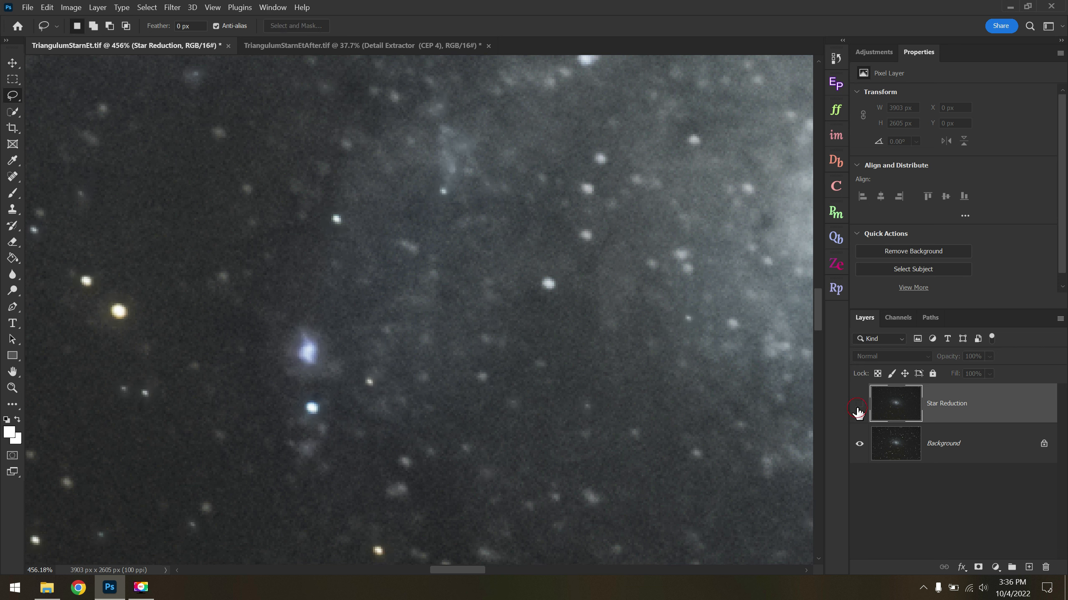
left_click(858, 410)
left_click(858, 410)
left_click(858, 410)
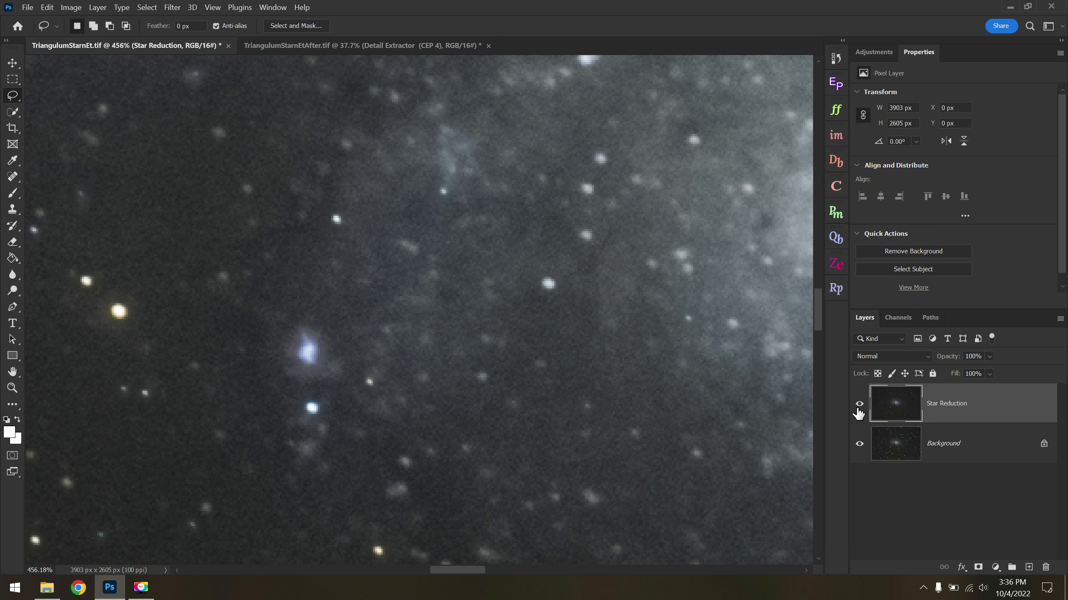
- Add a layer mask to Star Reduction and paint black over the bright blue nebula with a 35 px brush
left_click(978, 567)
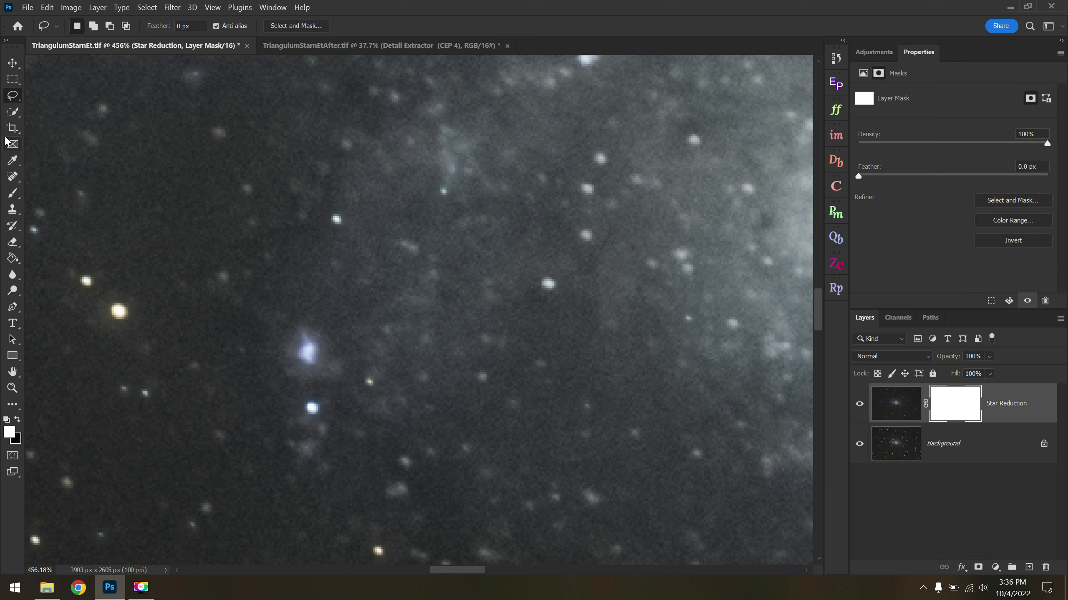
left_click(12, 193)
key("x")
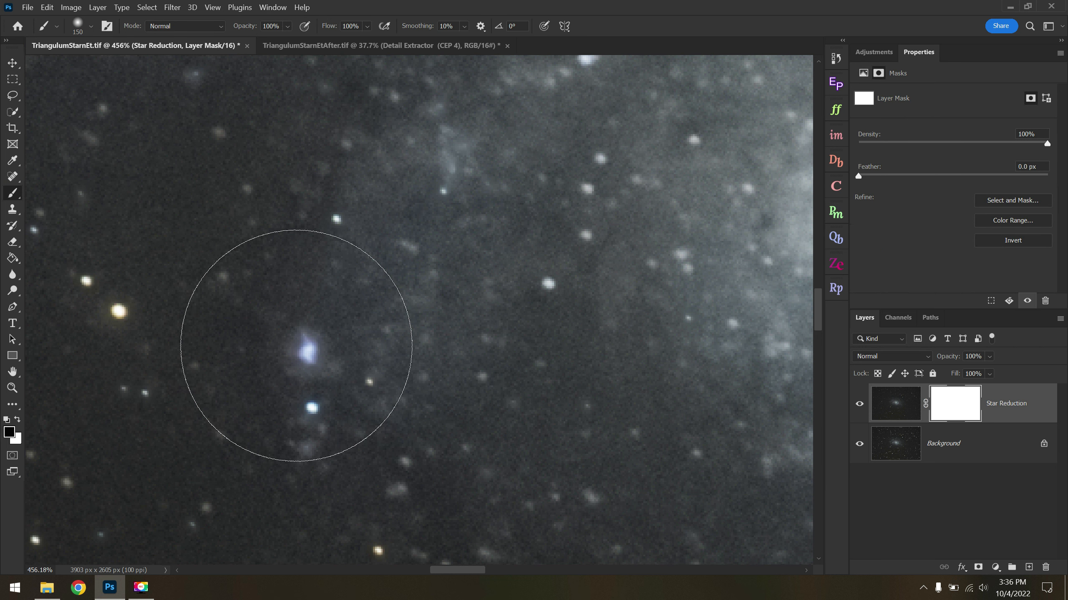
key("bracketleft")
key("bracketleft")
key("bracketleft")
key("bracketleft")
key("bracketleft")
key("bracketleft")
key("bracketleft")
key("bracketleft")
key("bracketleft")
key("bracketleft")
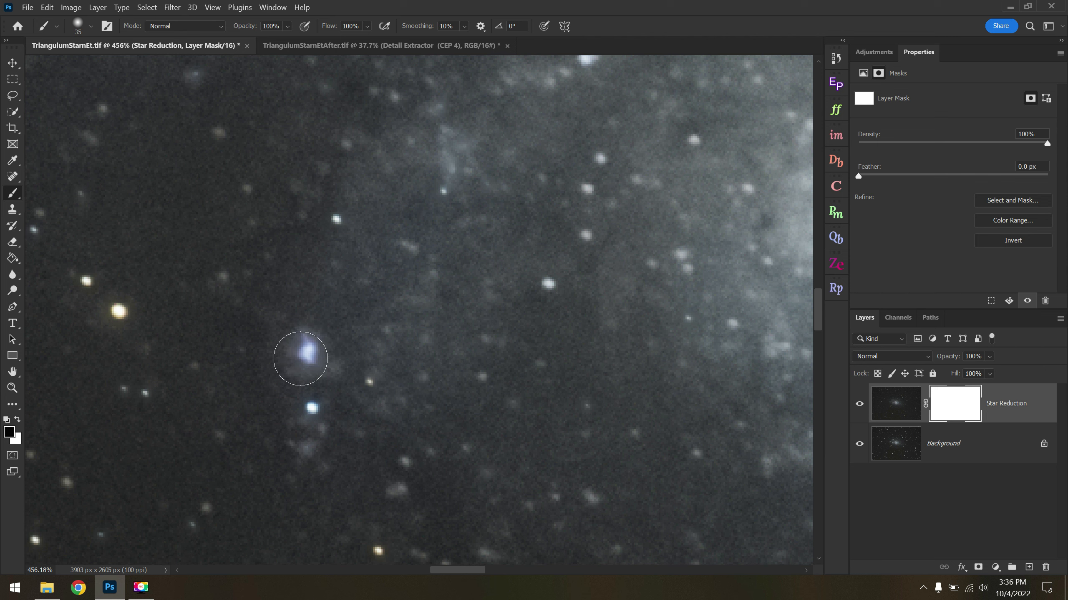
mouse_move(356, 337)
left_mouse_down()
mouse_move(296, 350)
mouse_move(276, 339)
left_mouse_up()
scroll(458, 339, "down", 5)
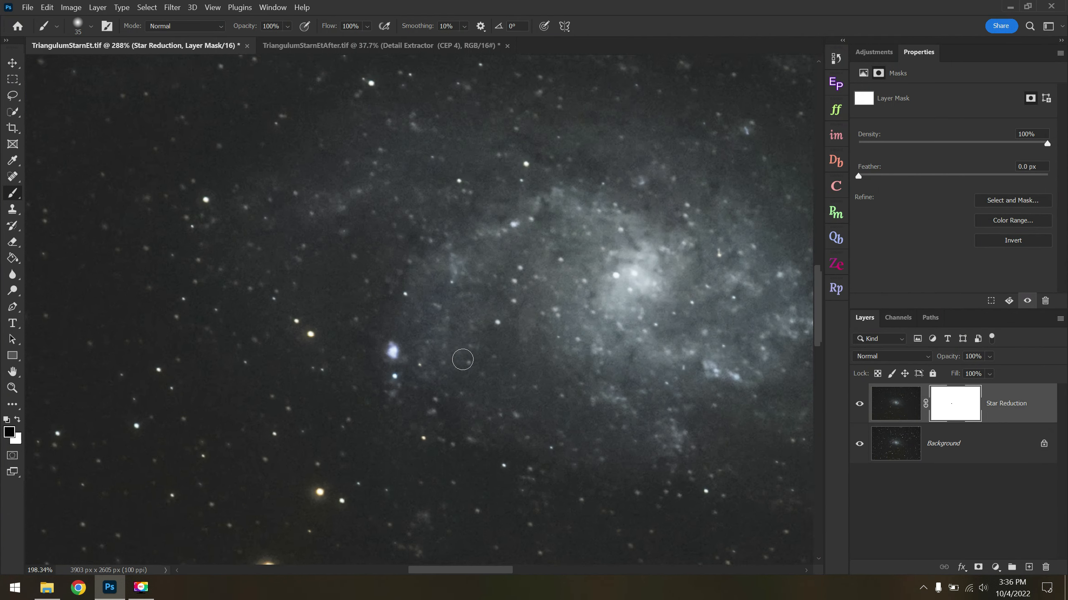
- Compare the galaxy close up with the Star Reduction layer hidden and shown
left_click(859, 404)
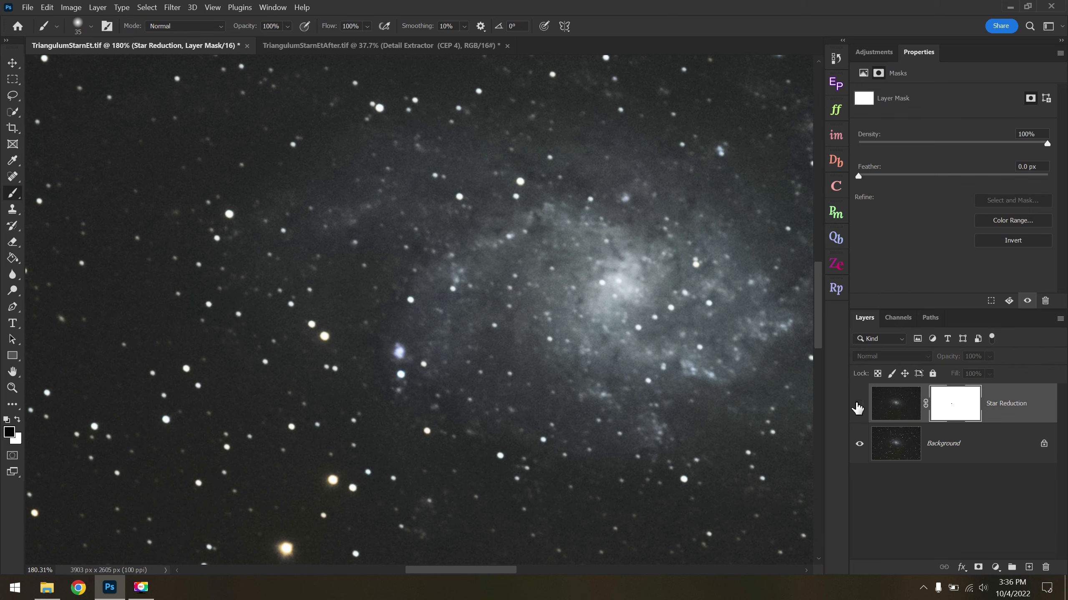
left_click(859, 404)
left_click(859, 404)
left_click(859, 404)
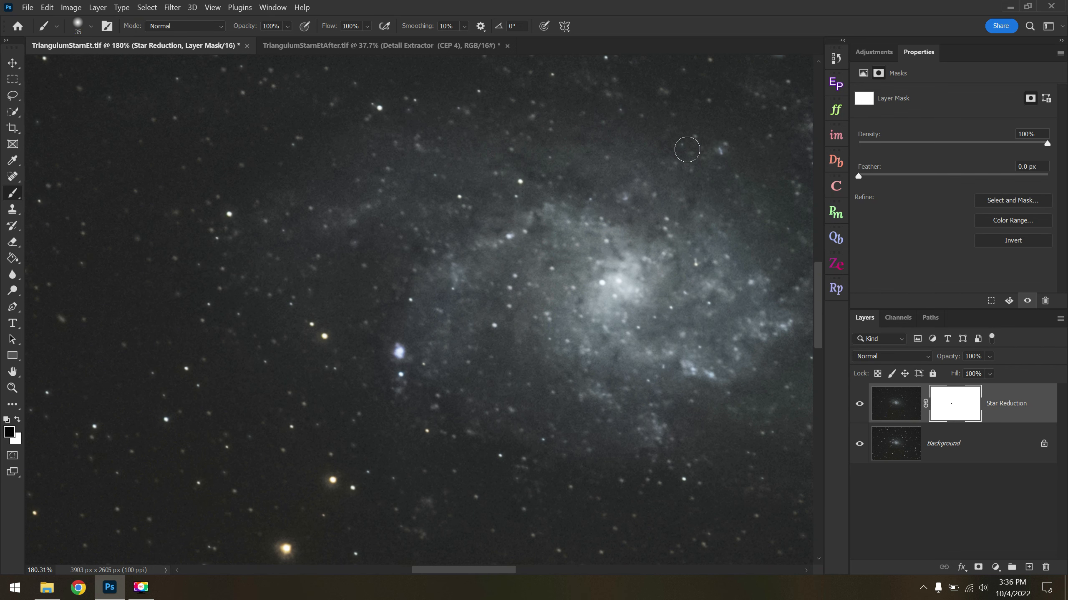
- Paint black on the Star Reduction mask over the small bluish nebula above and right of the galaxy core, and compare with the layer hidden
scroll(584, 219, "up", 3)
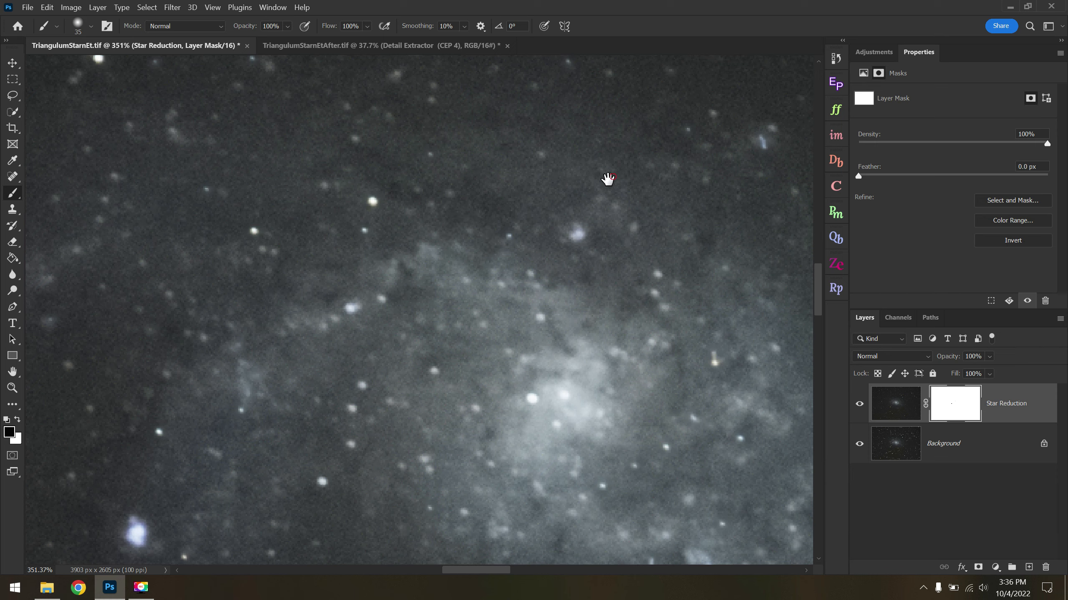
left_click_drag(622, 172, 465, 245)
left_click(615, 211)
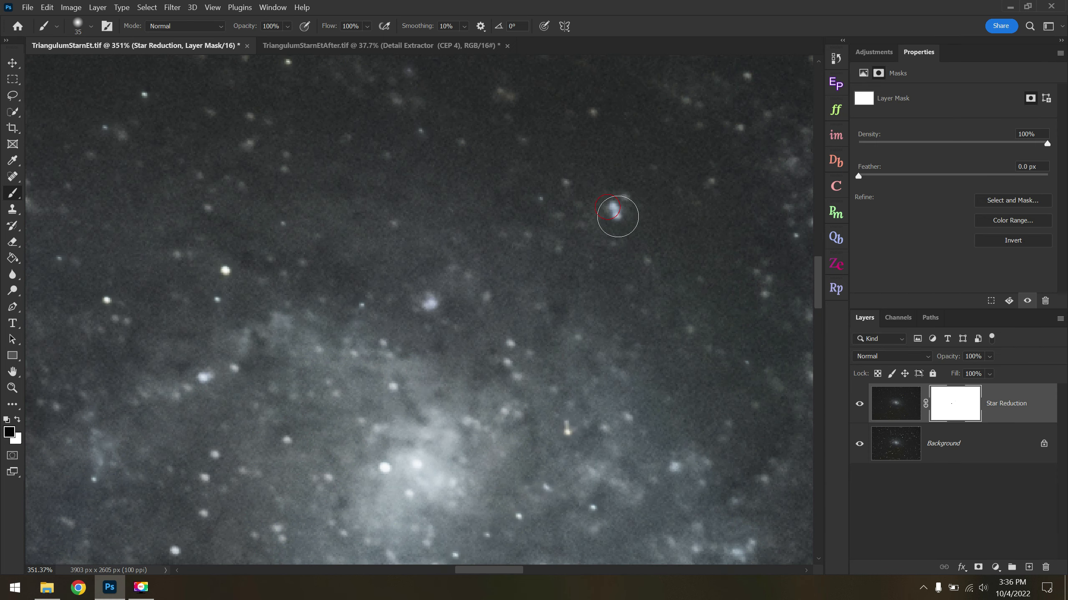
left_click(858, 406)
left_click(859, 405)
left_click(859, 405)
left_click(859, 405)
scroll(332, 293, "down", 2)
scroll(333, 294, "down", 1)
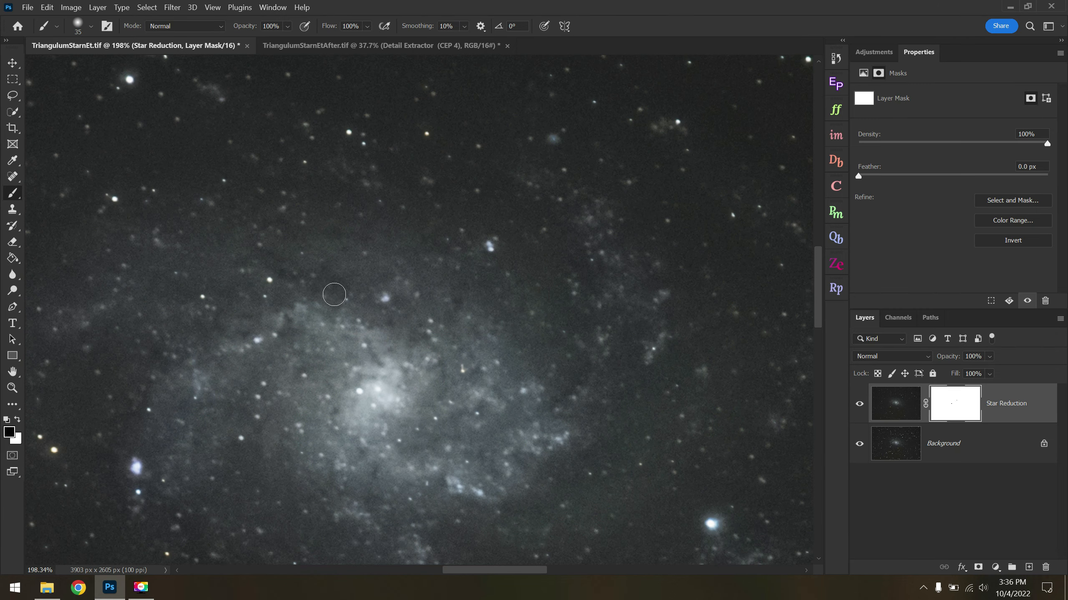
- Compare the stars above the galaxy close up, and the whole image, with and without the Star Reduction layer
scroll(277, 90, "up", 2)
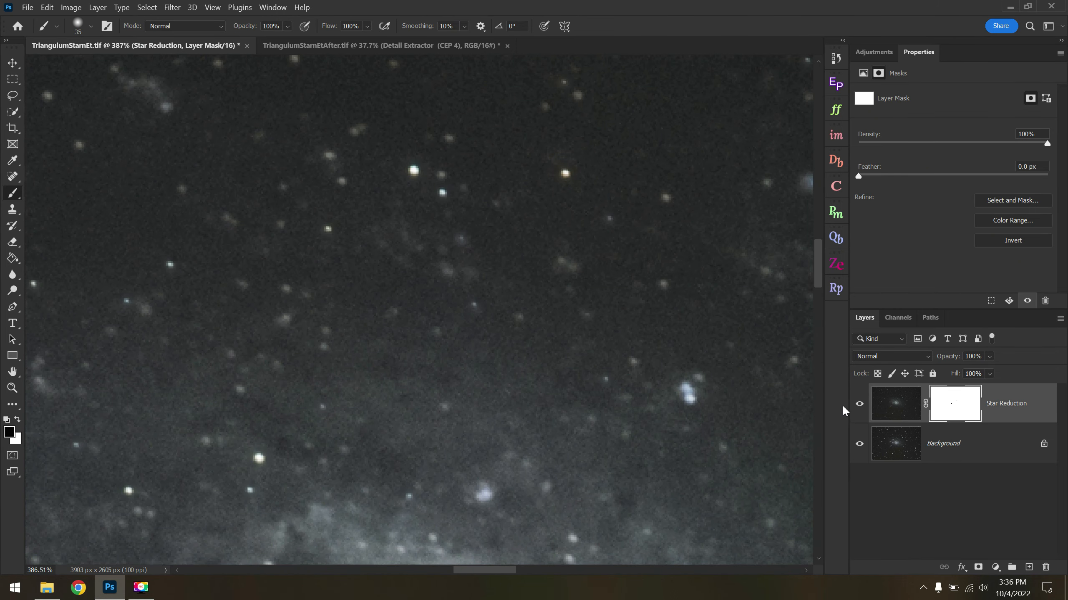
left_click(858, 405)
left_click(858, 405)
left_click(859, 405)
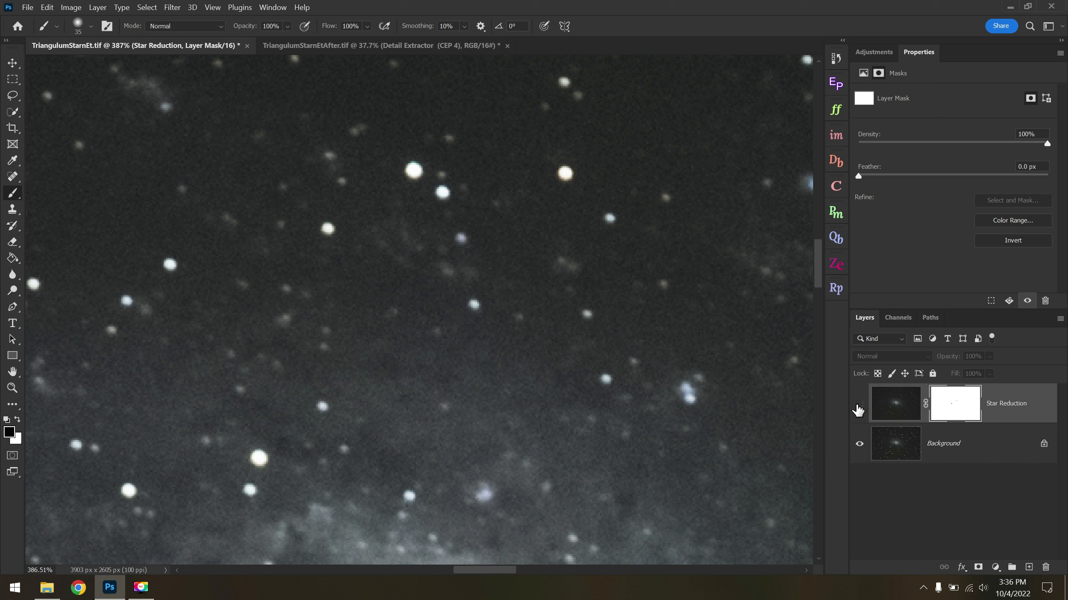
left_click(858, 406)
left_click(858, 405)
left_click(859, 405)
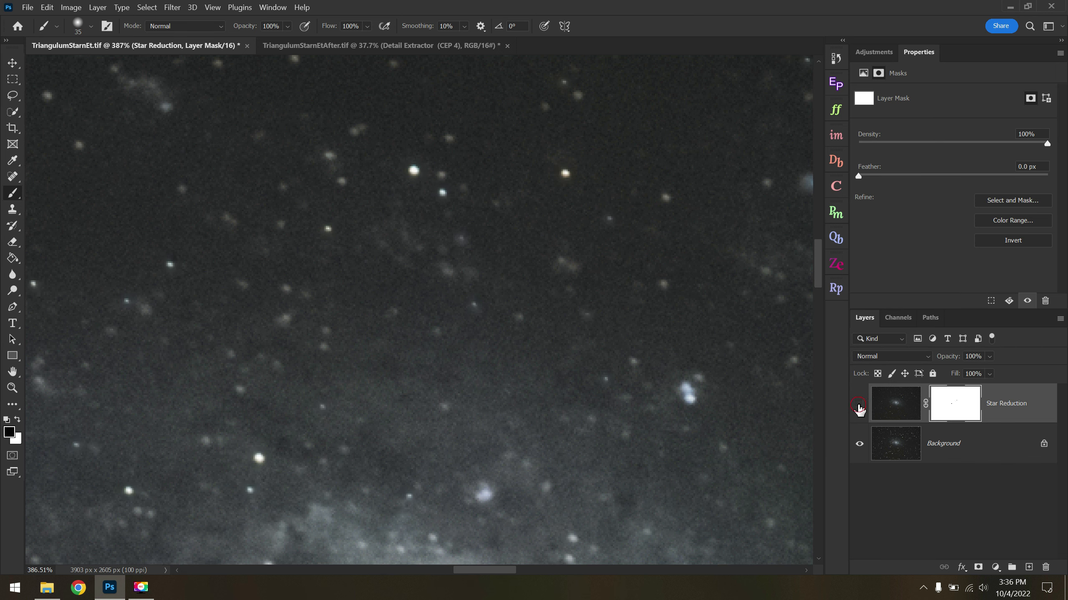
left_click(858, 405)
left_click(858, 405)
scroll(513, 353, "down", 2)
scroll(431, 423, "down", 6)
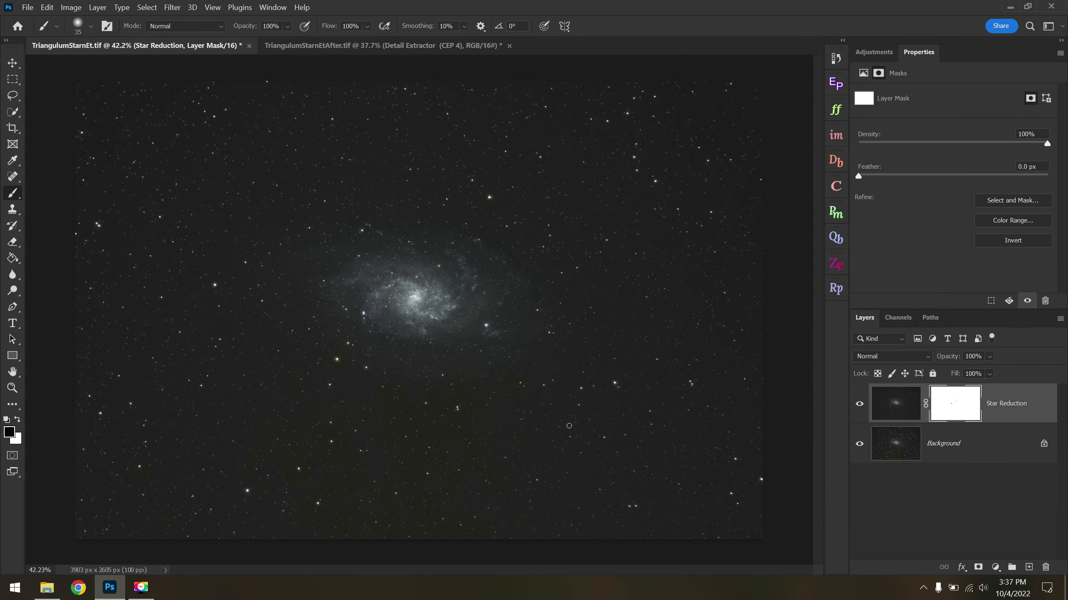
left_click(859, 405)
- Review the recorded star reduction operations in the history and look up the Minimum filter without applying it
left_click(834, 63)
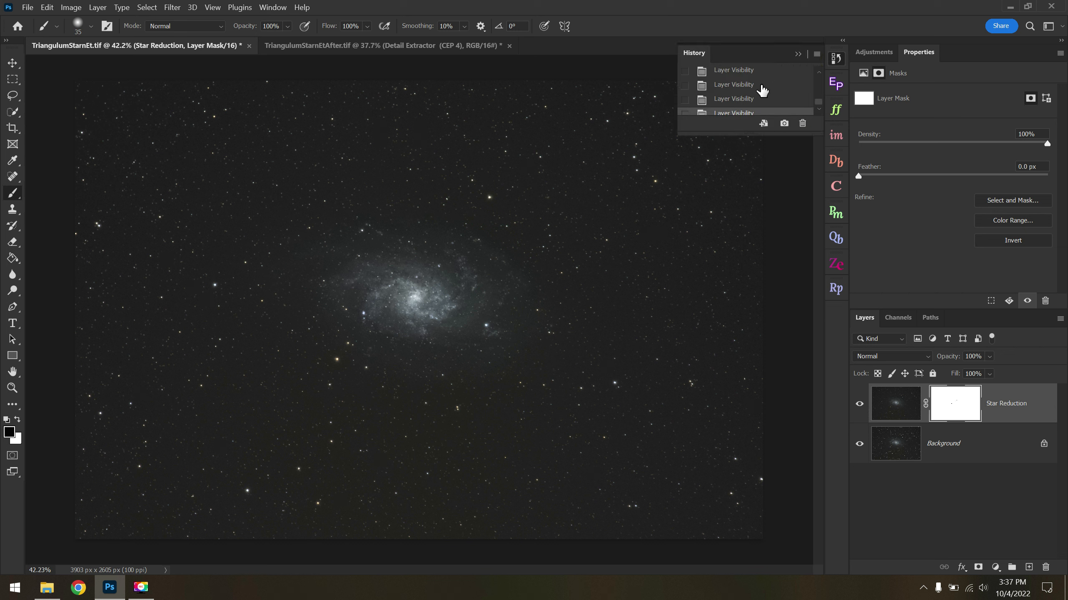
scroll(757, 96, "up", 3)
scroll(757, 95, "down", 3)
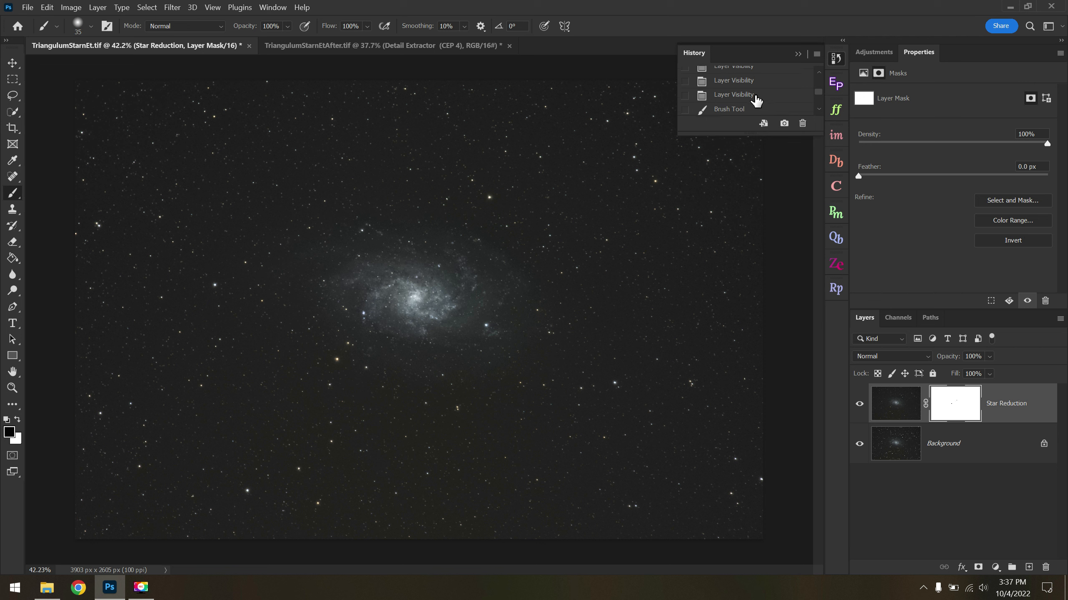
scroll(755, 101, "up", 5)
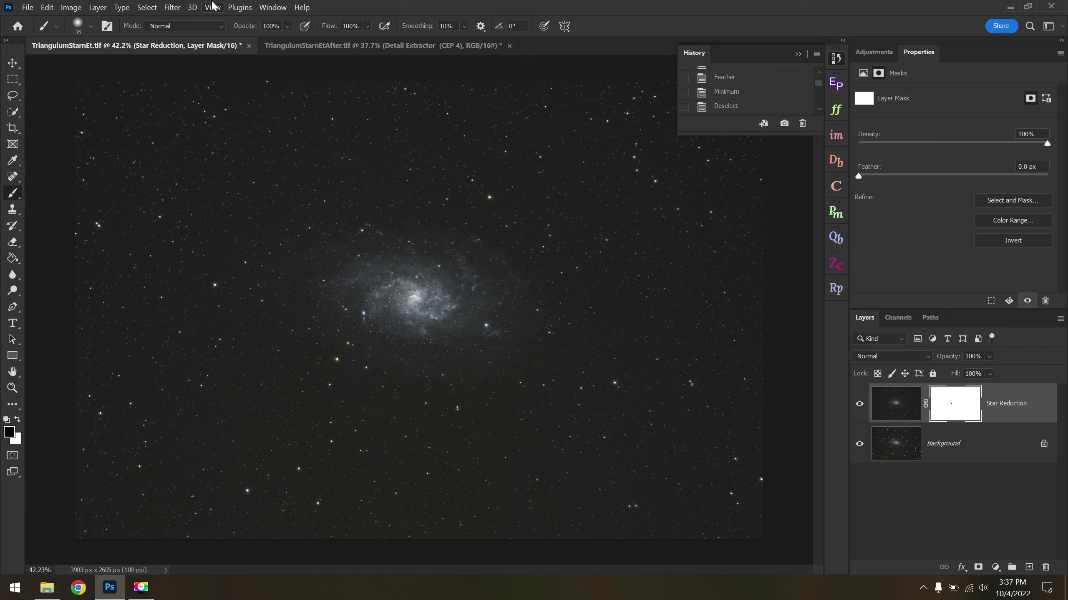
left_click(172, 7)
mouse_move(184, 259)
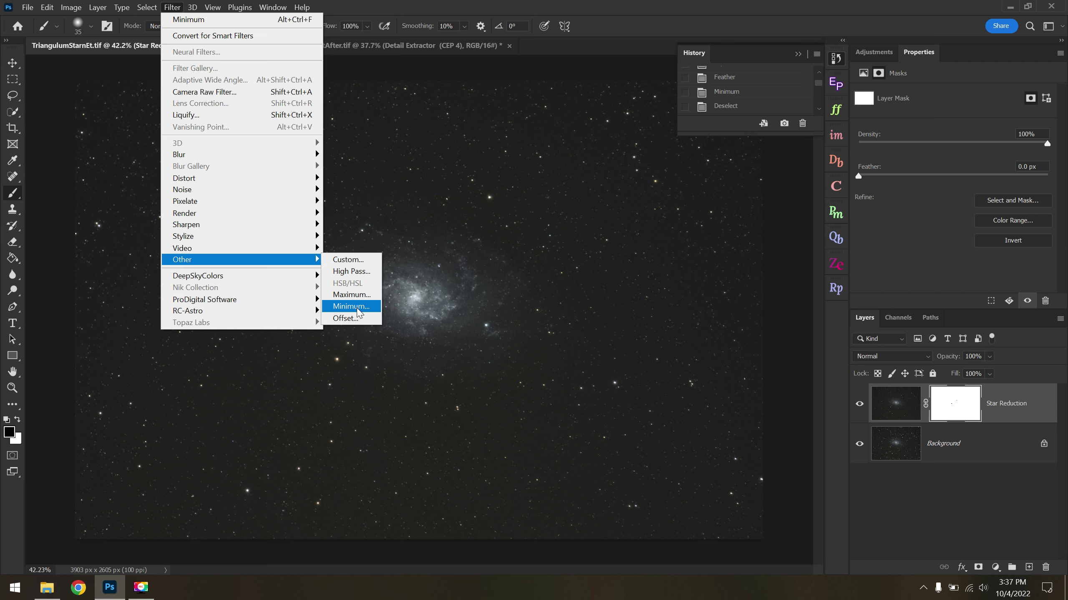
left_click(765, 8)
left_click(801, 56)
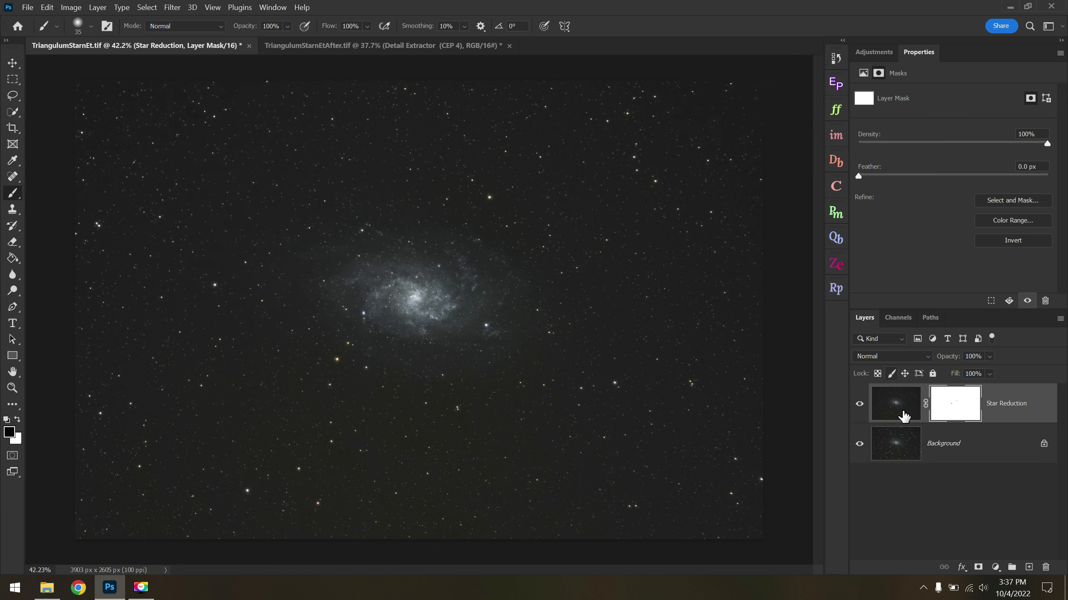
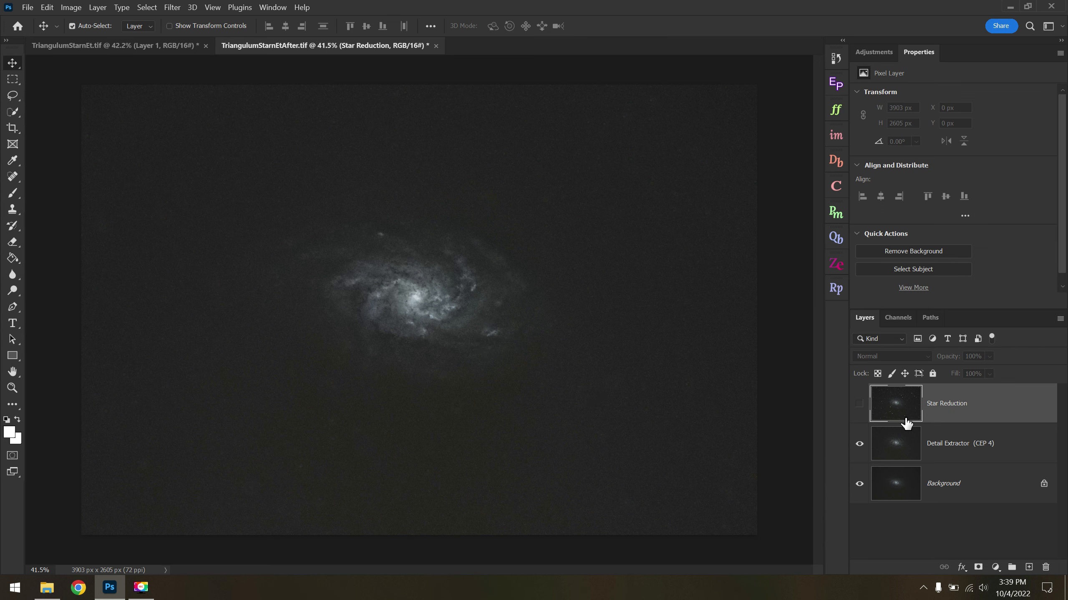
- Show the Star Reduction layer over the starless image and set its blend mode to Lighten
left_click(859, 404)
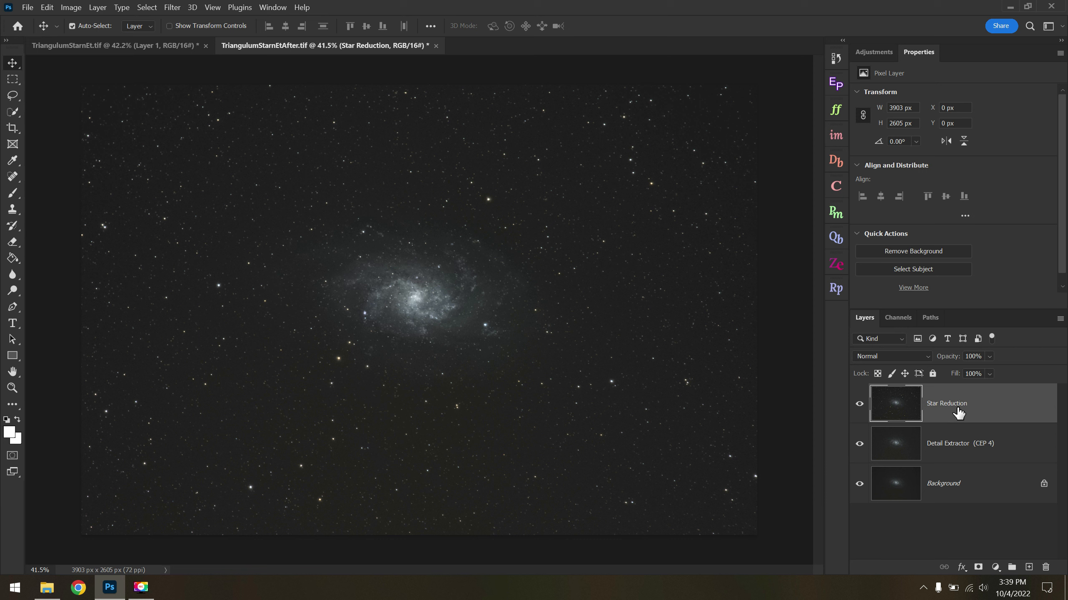
left_click(928, 356)
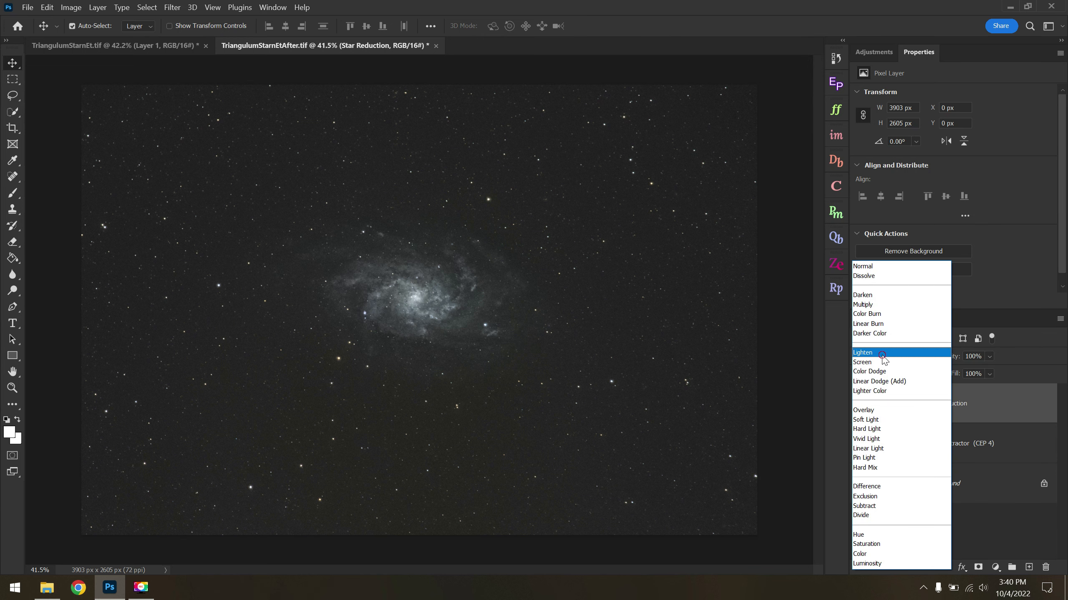
left_click(881, 355)
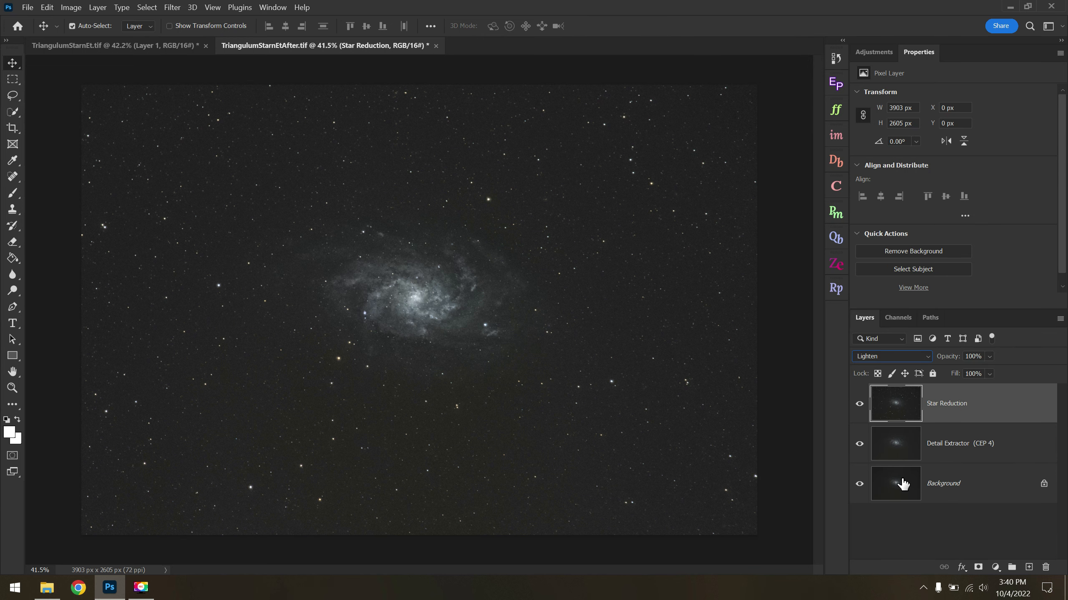
- Compare the blended galaxy with and without the starless layers beneath Star Reduction, both close up and overall
left_click_drag(860, 445, 865, 486)
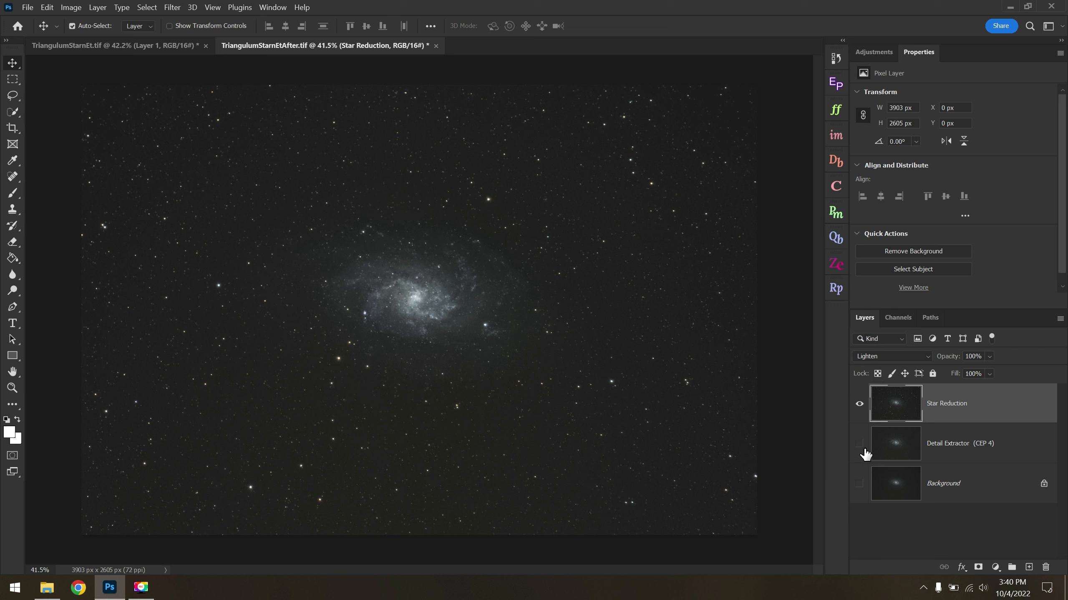
left_click_drag(860, 443, 867, 504)
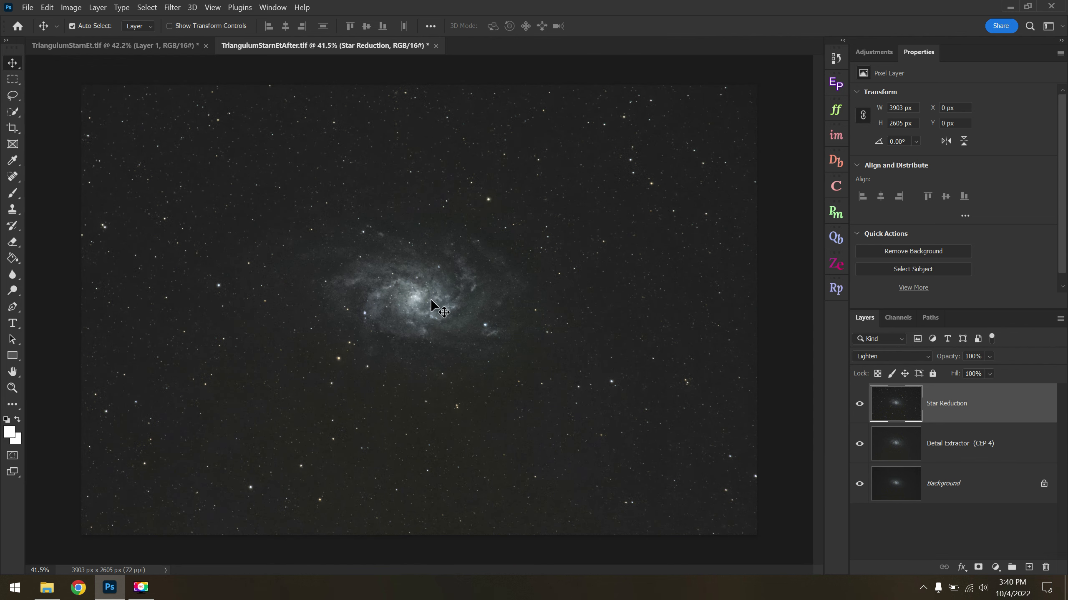
scroll(420, 298, "up", 3)
mouse_move(859, 449)
left_mouse_down()
mouse_move(863, 502)
mouse_move(861, 452)
left_mouse_up()
key("ctrl+0")
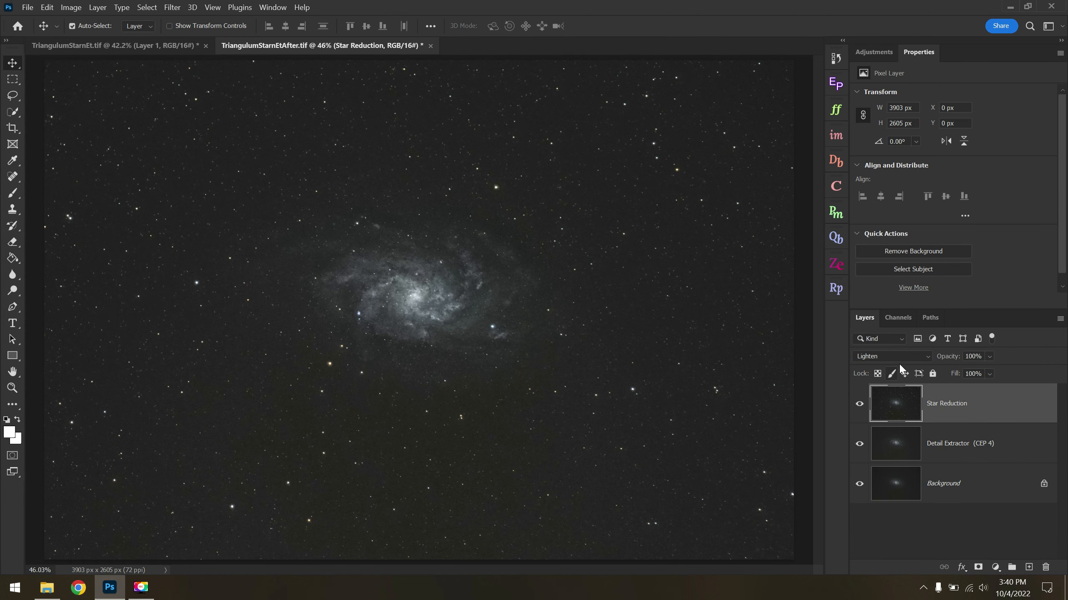
- Try the Normal blend mode on the Star Reduction layer and restore Lighten
left_click(924, 356)
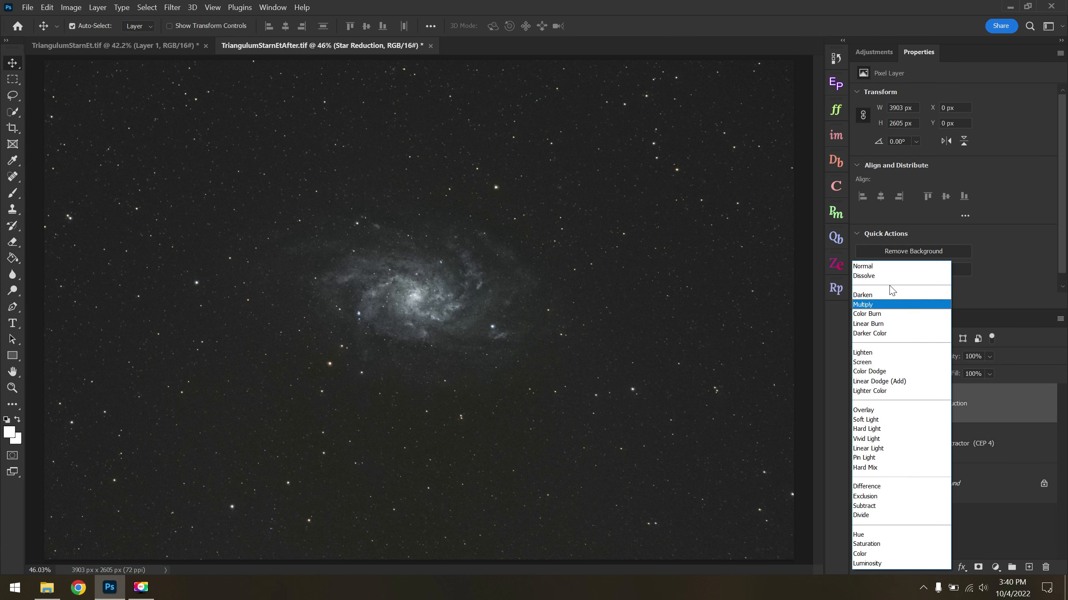
left_click(883, 272)
left_click(837, 59)
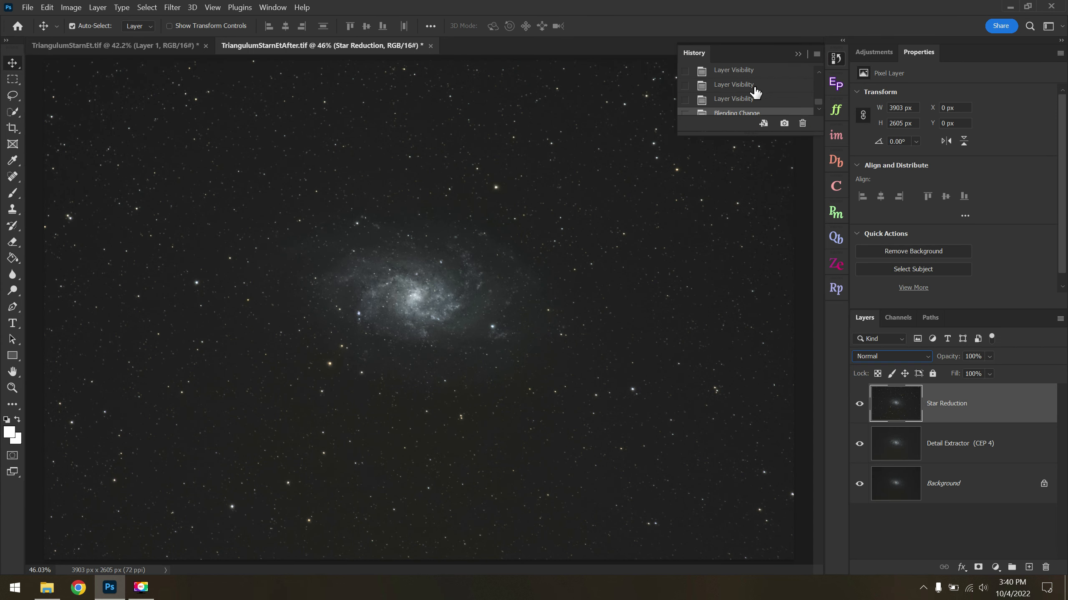
left_click(743, 101)
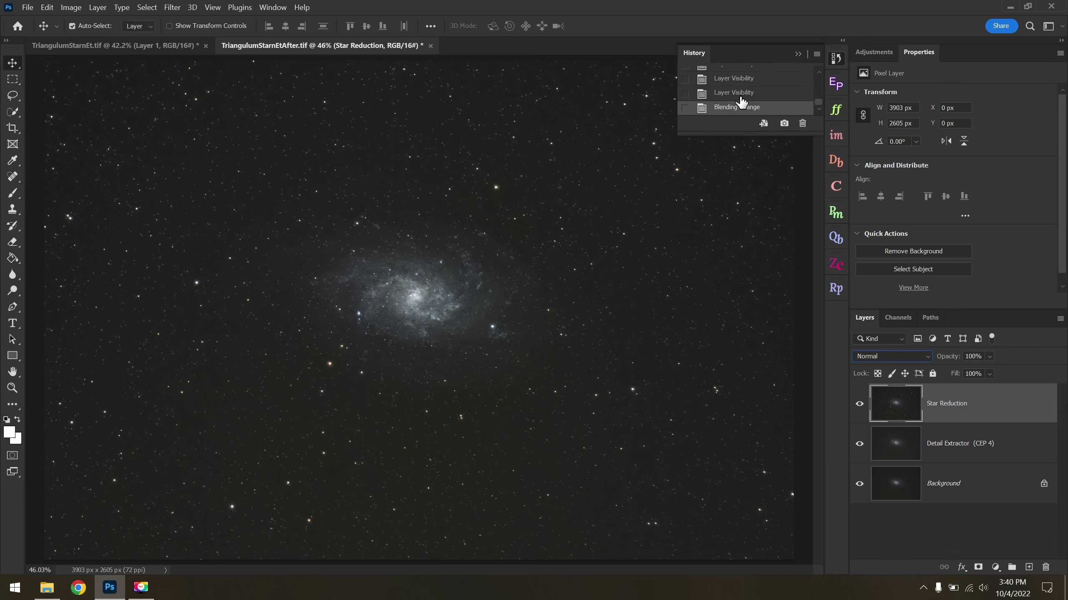
left_click(724, 295)
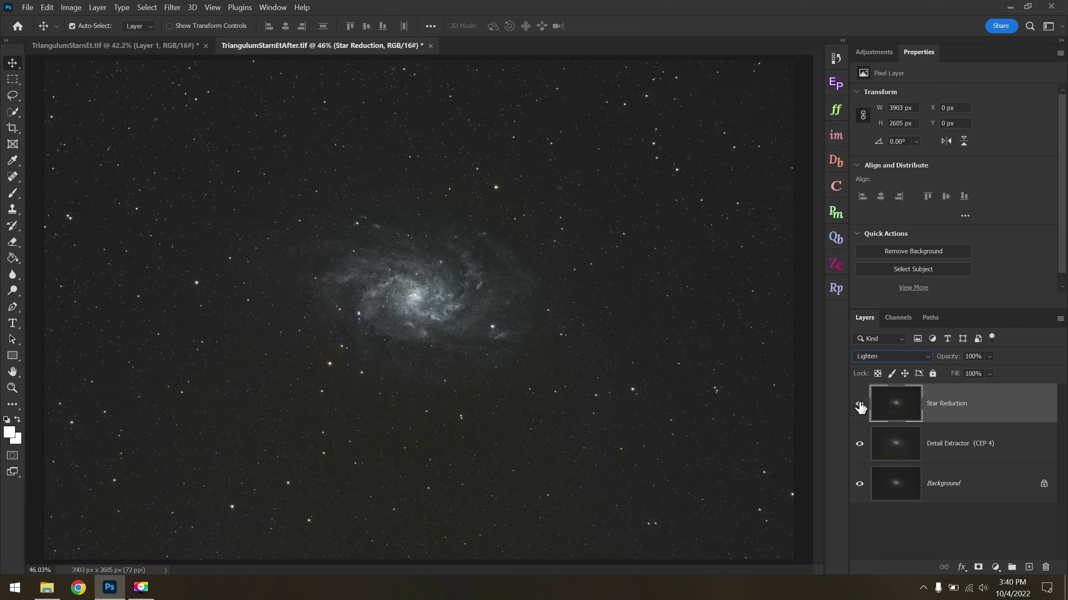
- Hide the Star Reduction layer and delete the Detail Extractor (CEP 4) layer
left_click(972, 446)
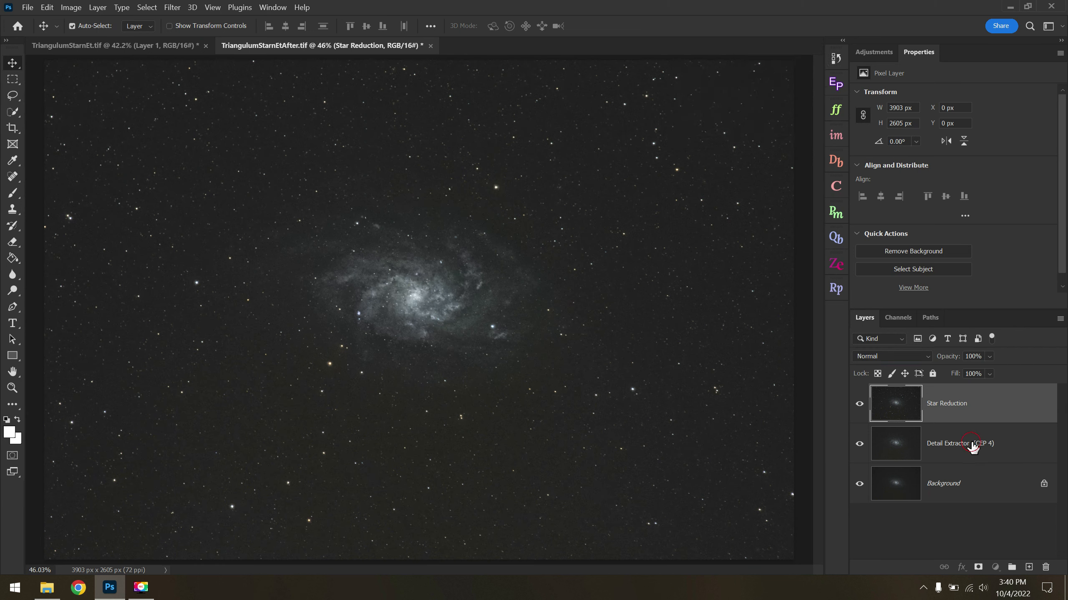
left_click(859, 404)
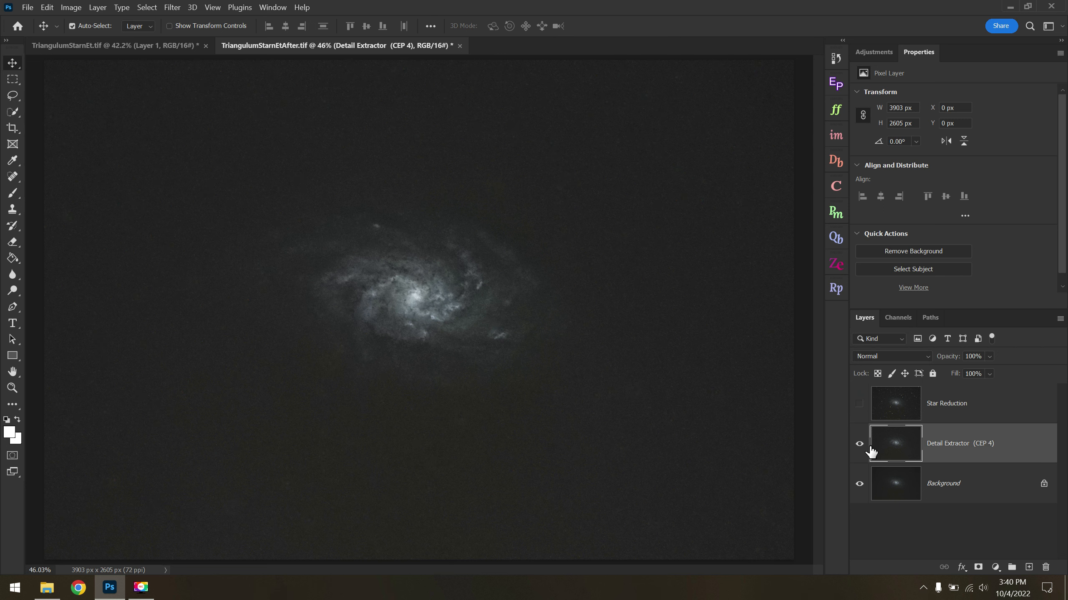
left_click(1047, 567)
- Duplicate the starless Background layer with the default name Background copy
right_click(960, 451)
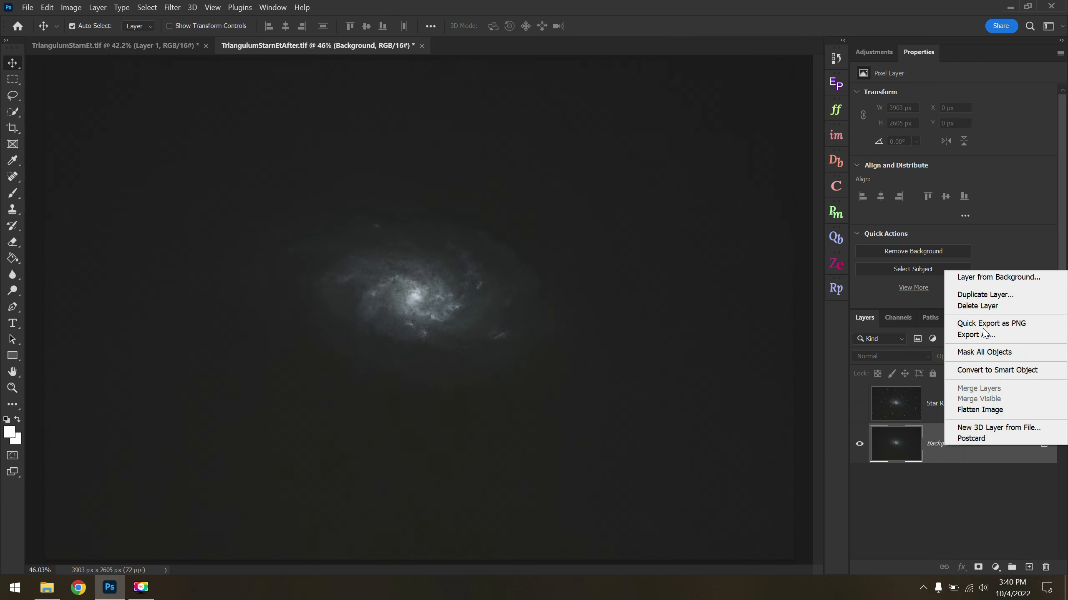
left_click(945, 297)
left_click(649, 183)
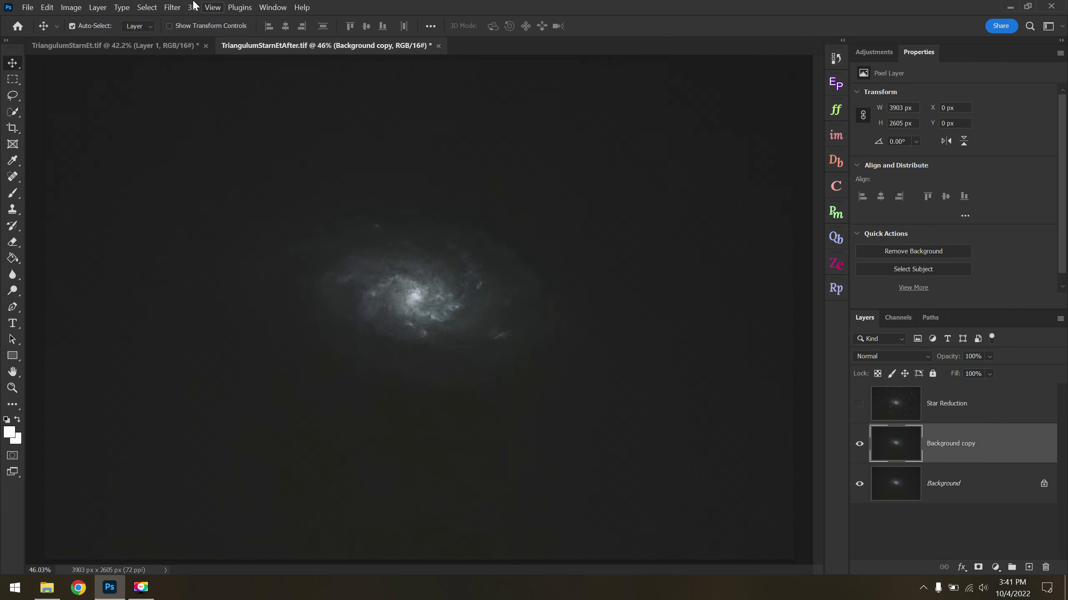
- Apply the Camera Raw Filter to the background copy with Texture +44 and Clarity +47
left_click(172, 7)
left_click(195, 95)
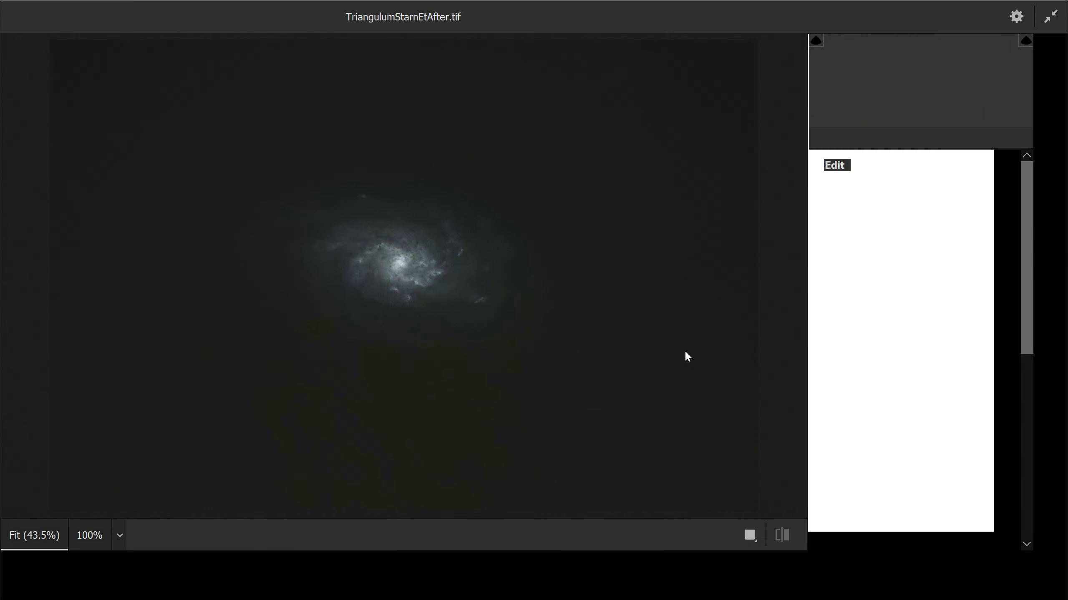
scroll(949, 454, "down", 3)
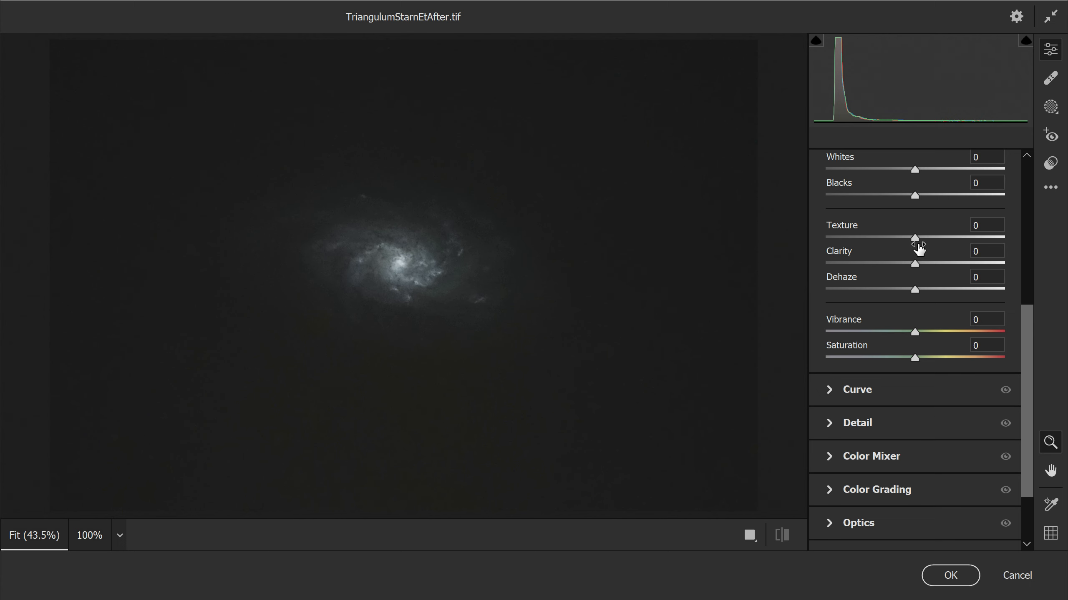
left_click_drag(915, 239, 956, 264)
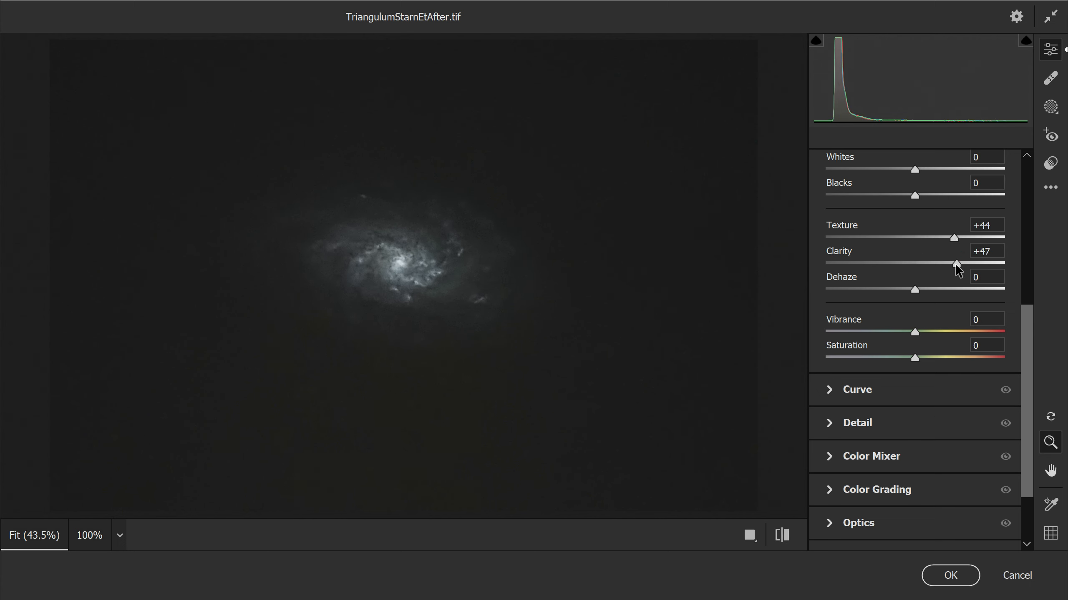
left_click(950, 575)
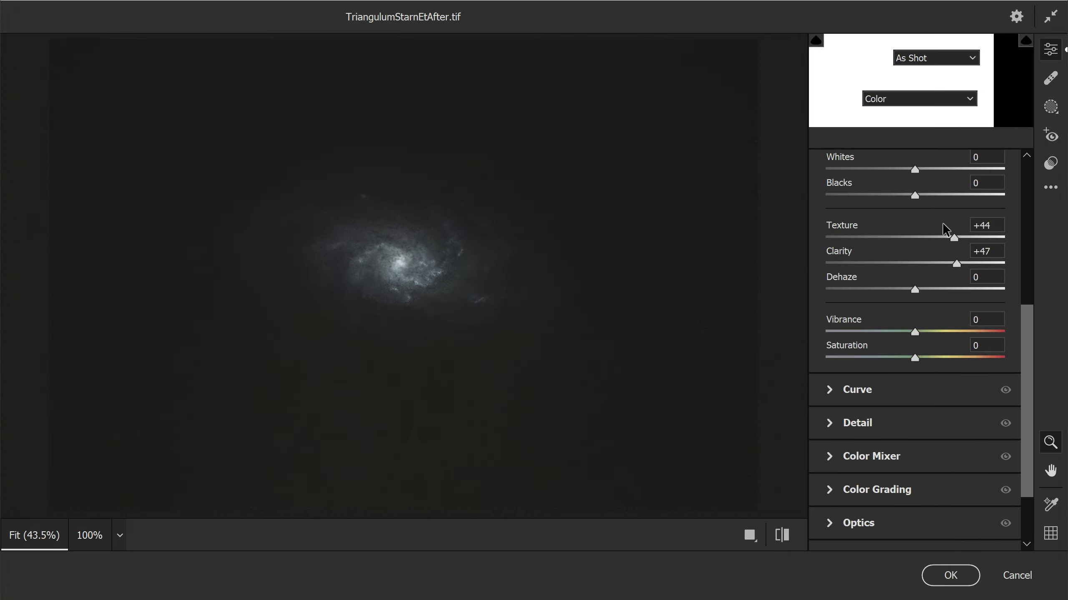
- Show the Star Reduction layer above the enhanced background copy to blend the stars back in
scroll(439, 273, "up", 1)
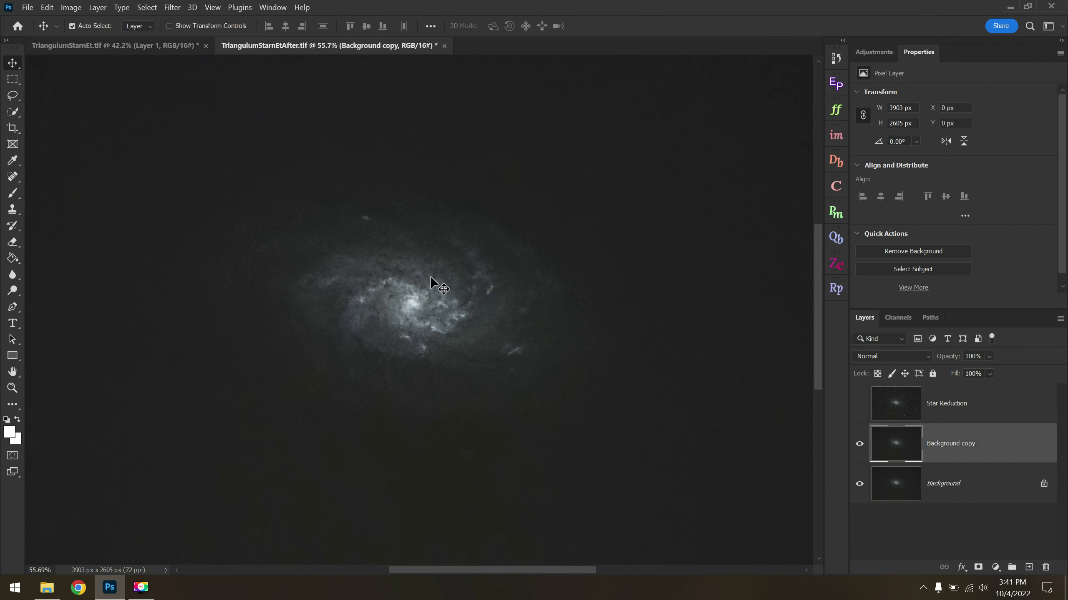
left_click(977, 410)
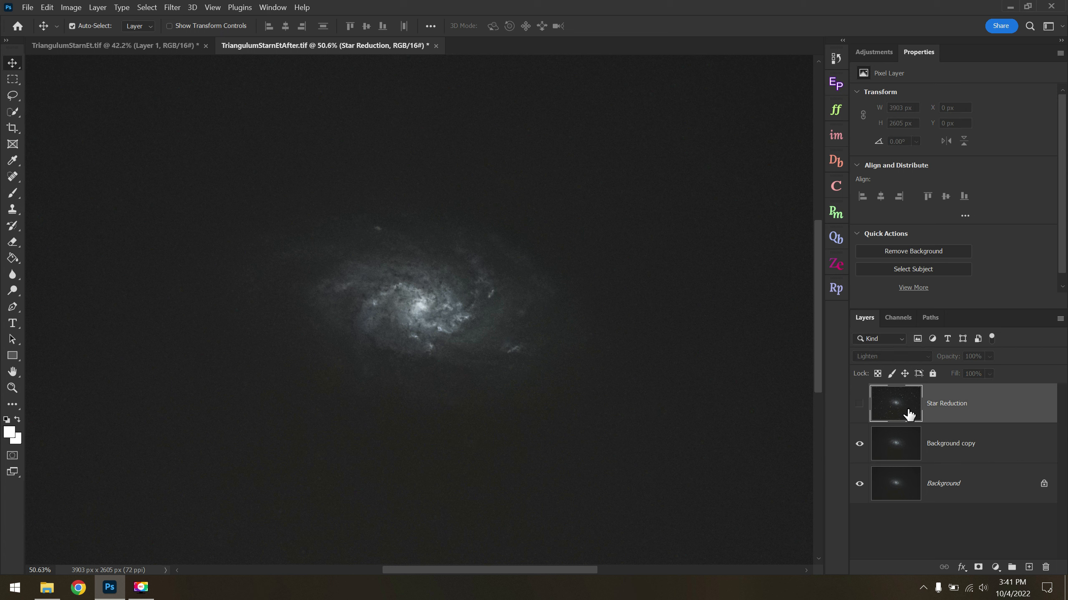
left_click(859, 404)
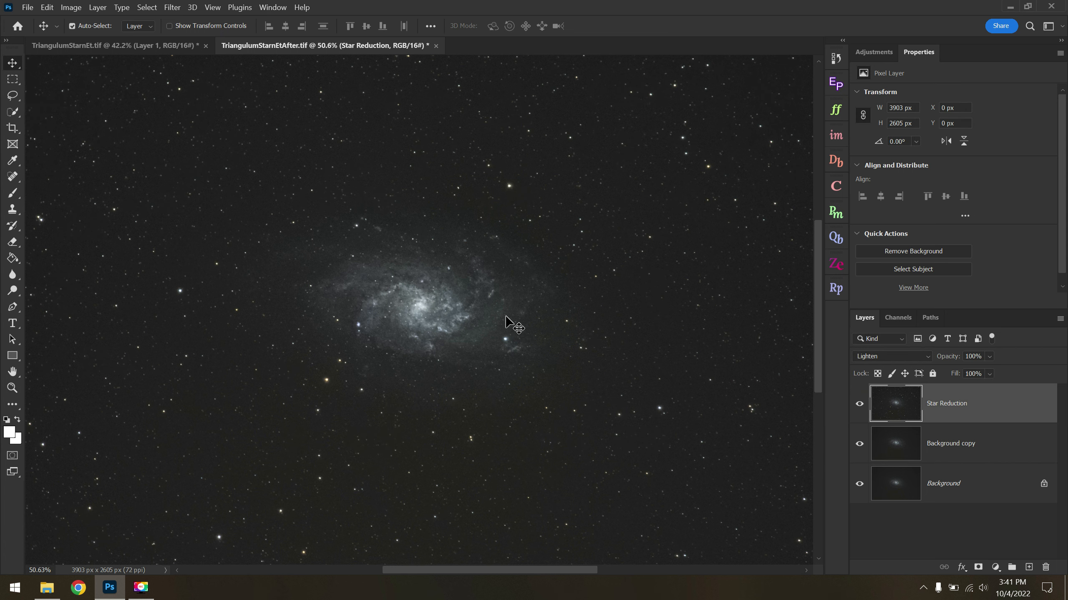
scroll(506, 317, "down", 1)
scroll(551, 383, "down", 1)
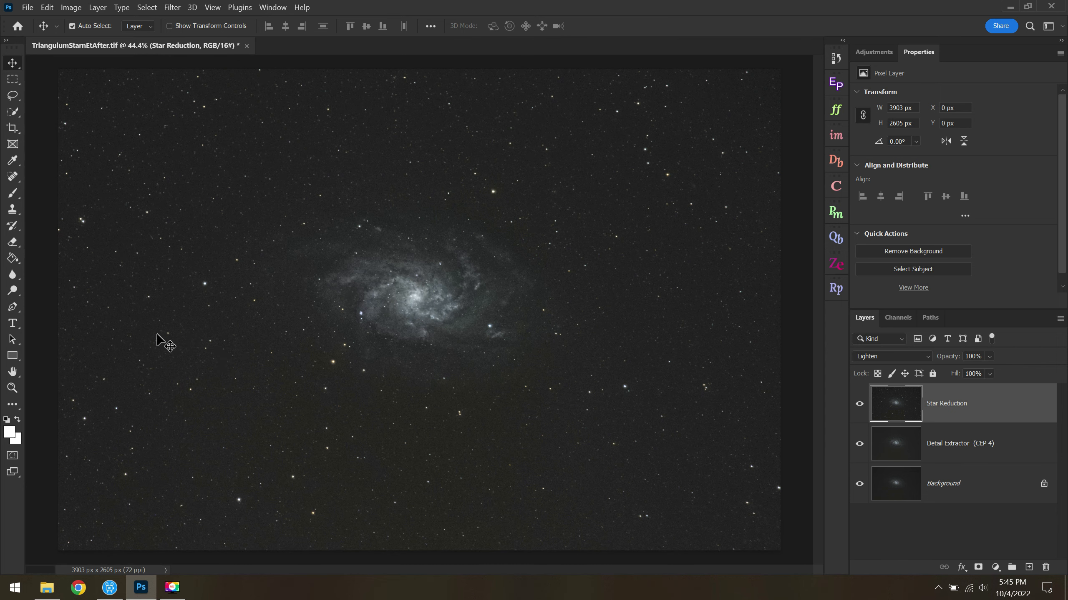
left_click(13, 391)
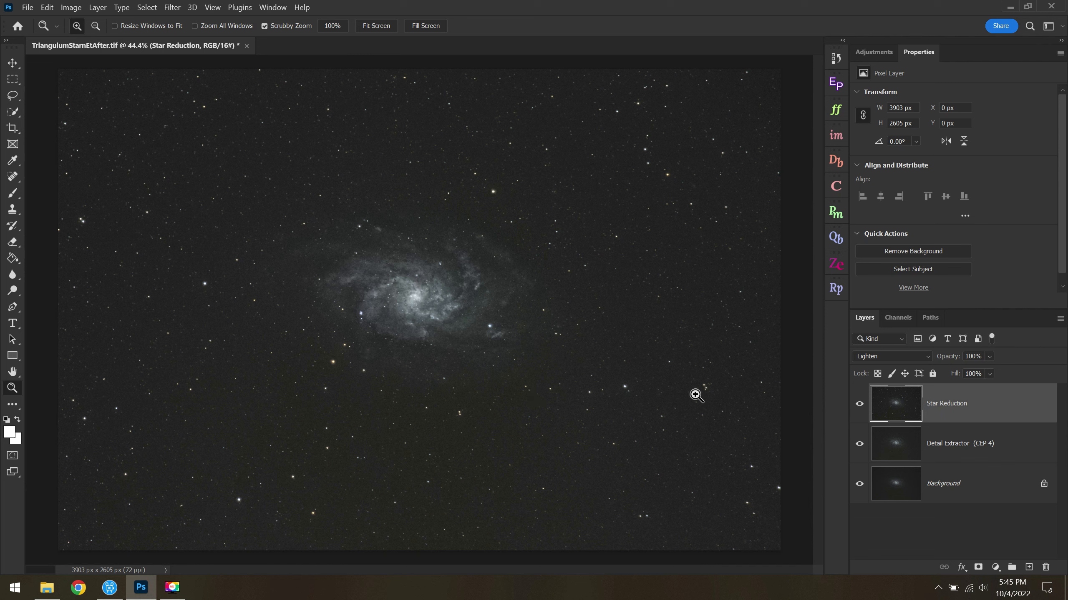
left_click_drag(417, 291, 483, 324)
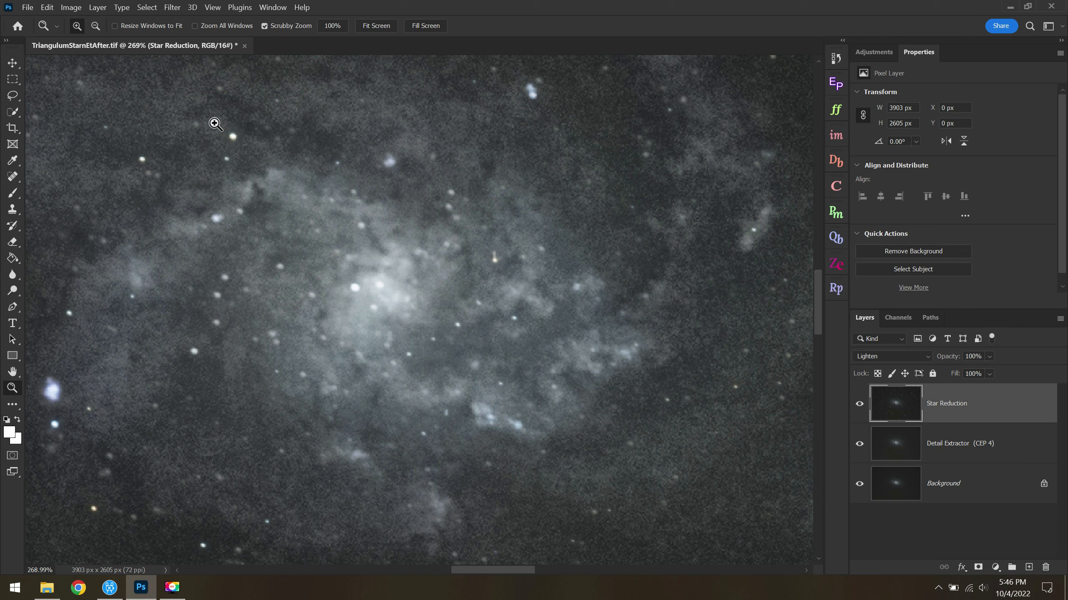
left_click(171, 7)
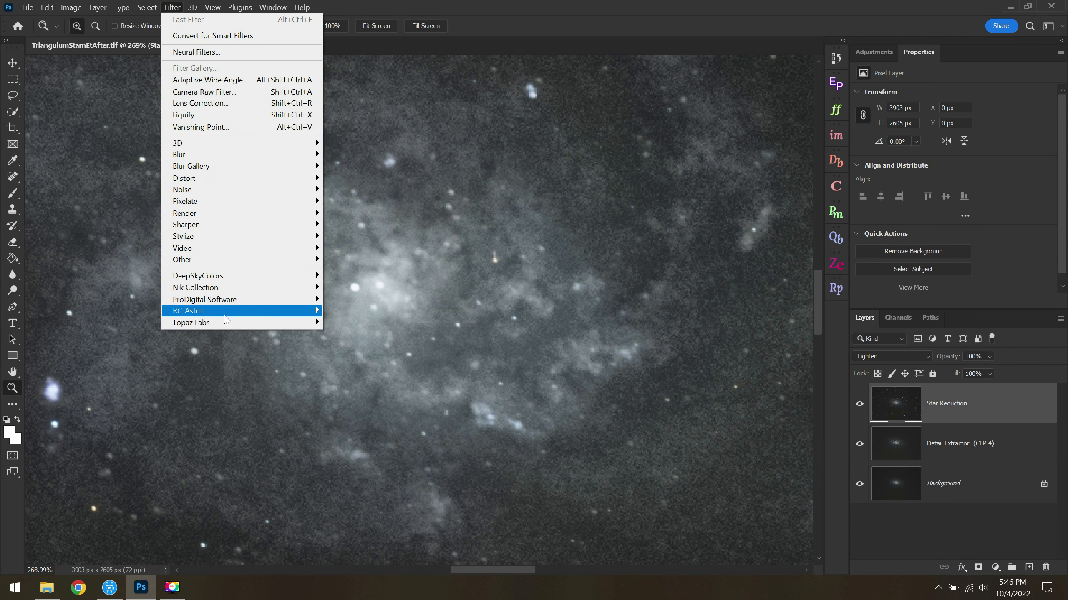
mouse_move(223, 323)
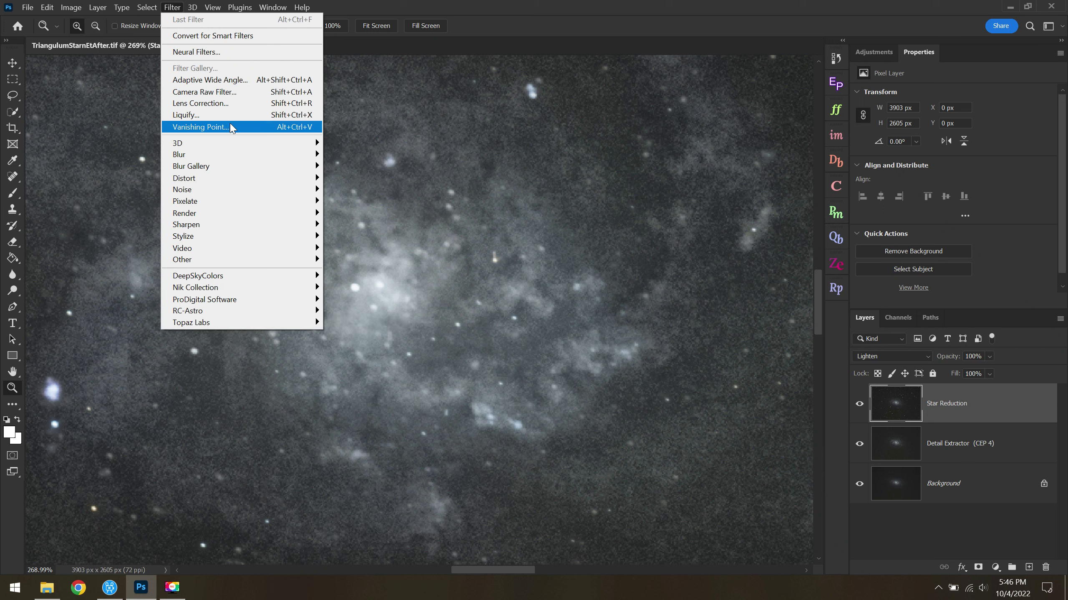
left_click(425, 11)
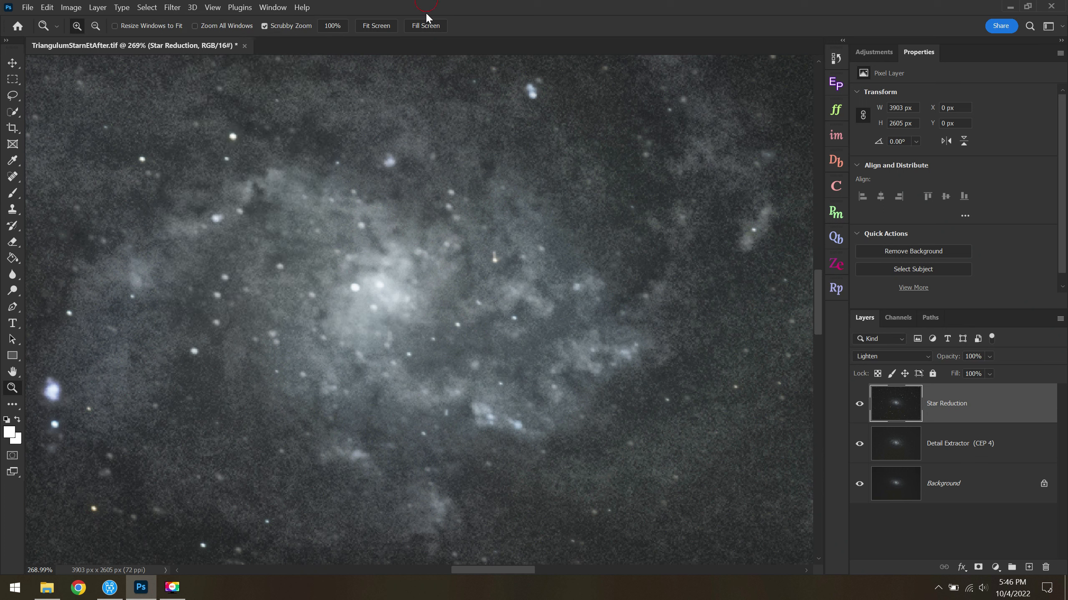
- Stamp all visible layers into a new top layer and name it Noise Reduction
key("ctrl+alt+shift+e")
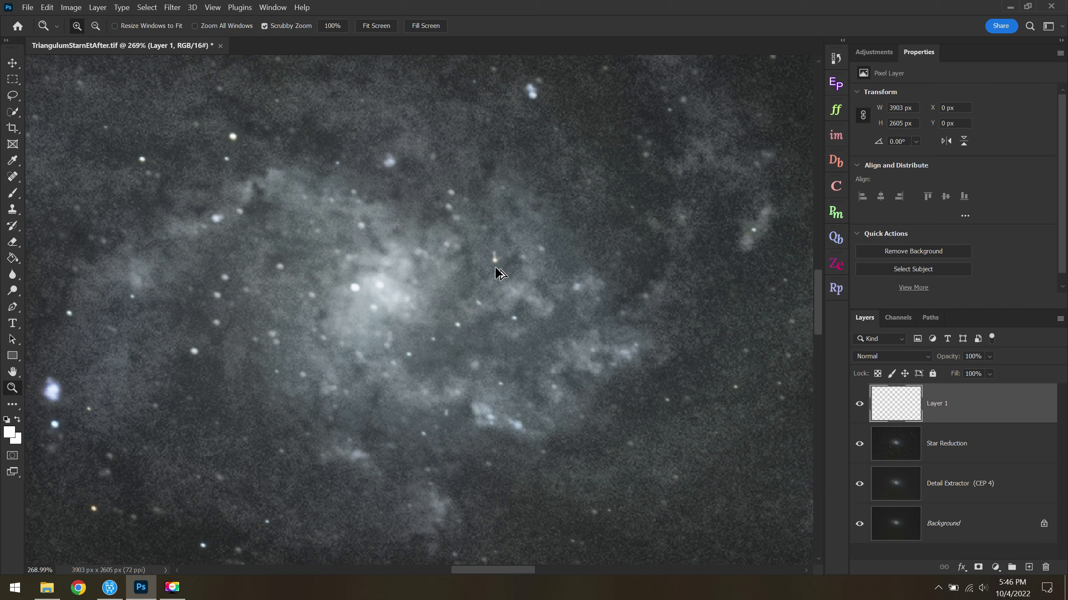
double_click(944, 402)
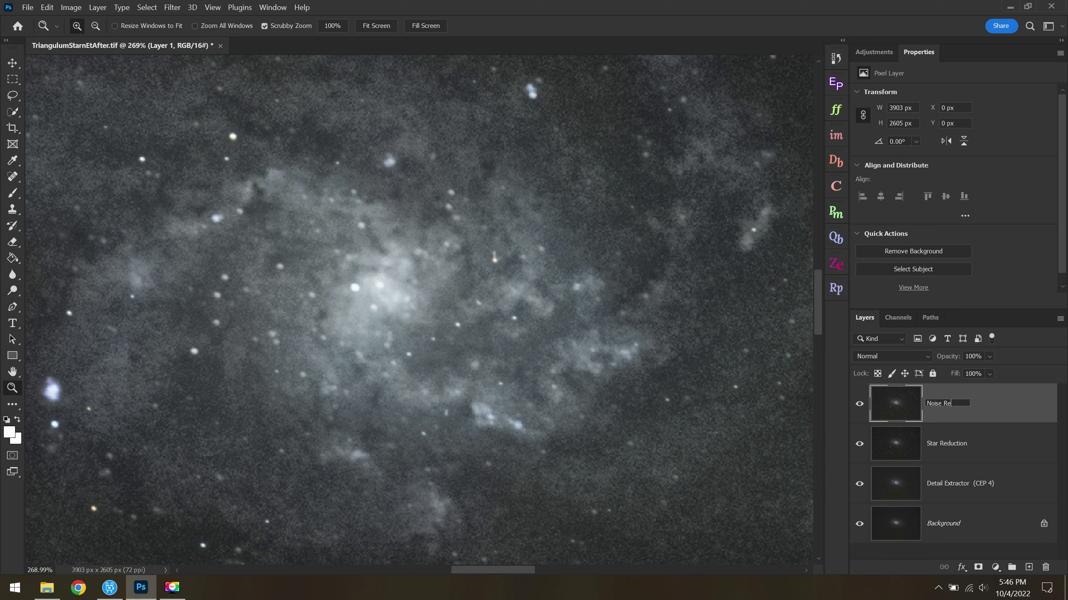
type("Noise Reduction")
key("Return")
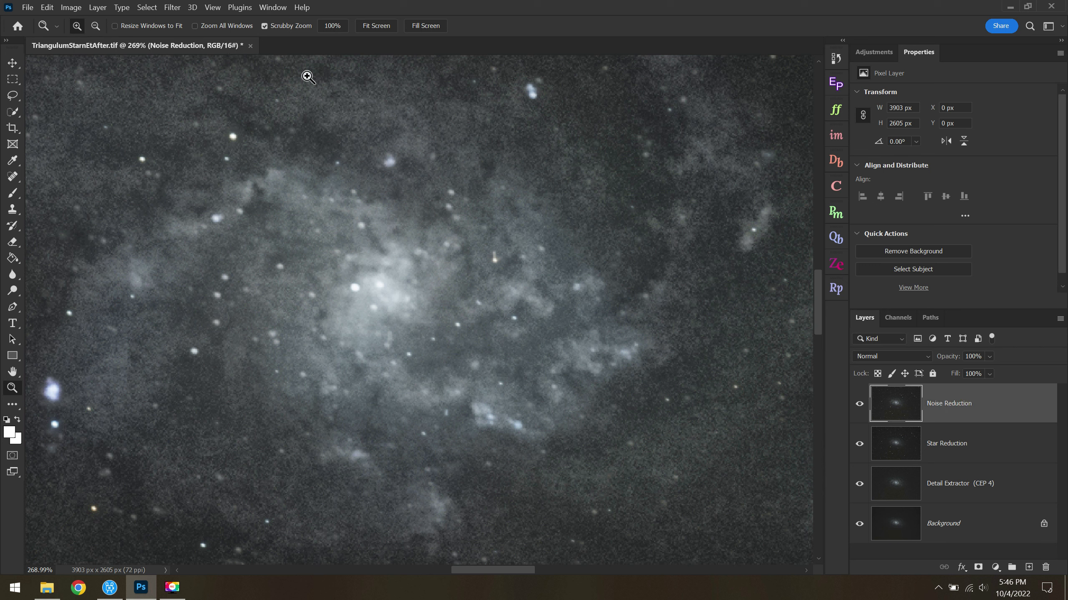
- Open the Camera Raw Filter on the Noise Reduction layer and raise its noise reduction while checking the galaxy core up close
left_click(173, 8)
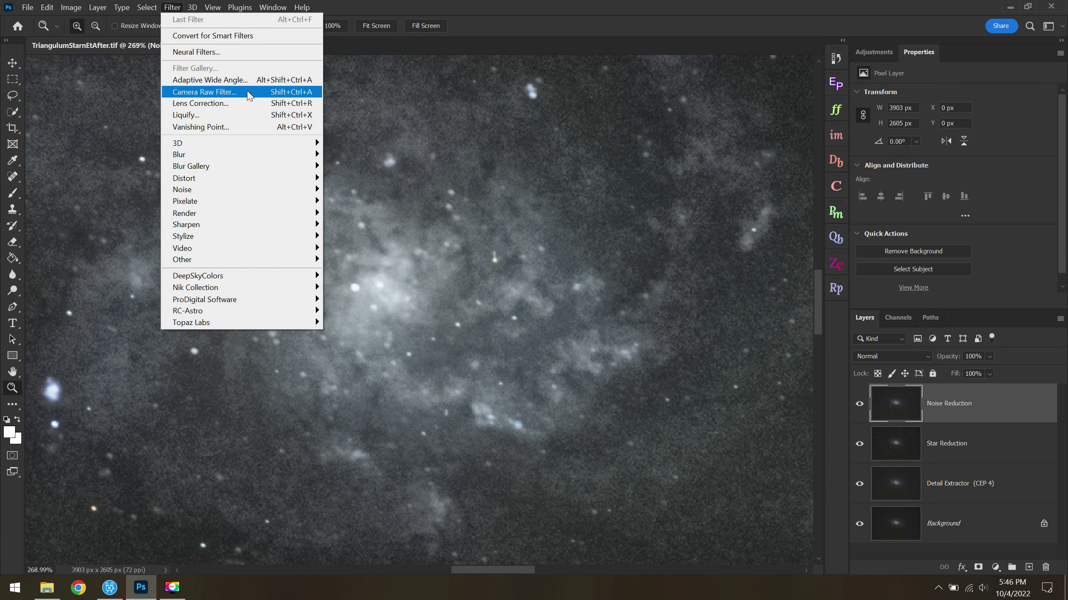
left_click(205, 92)
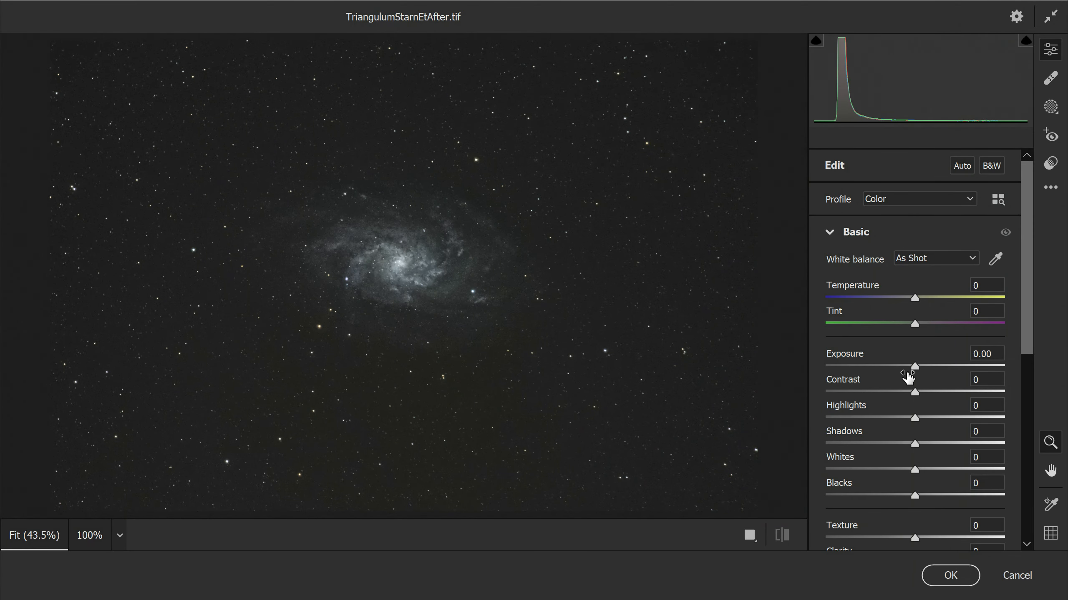
scroll(918, 403, "down", 10)
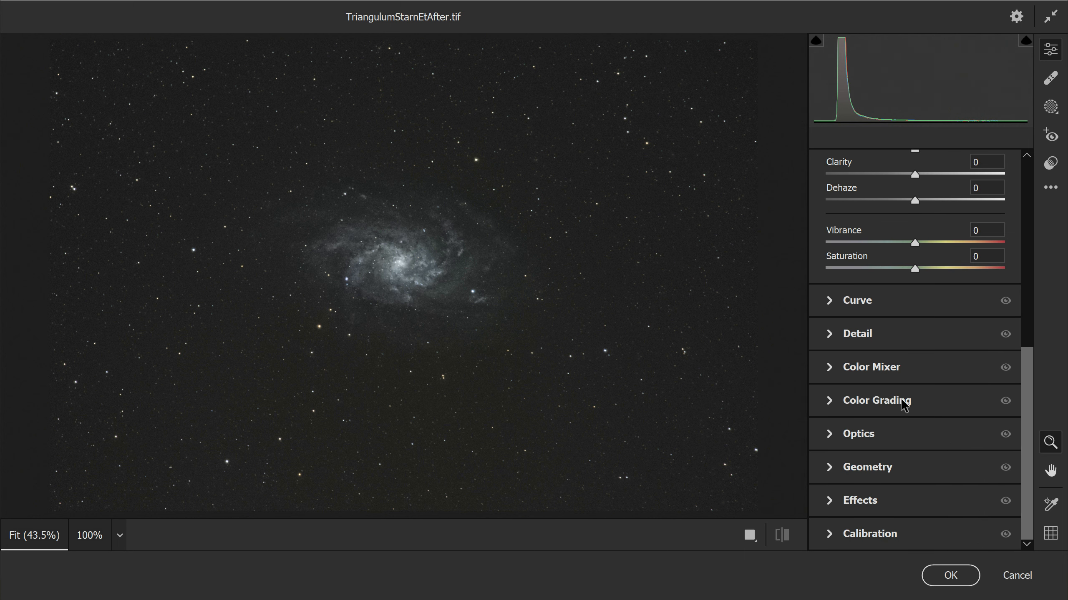
left_click(863, 336)
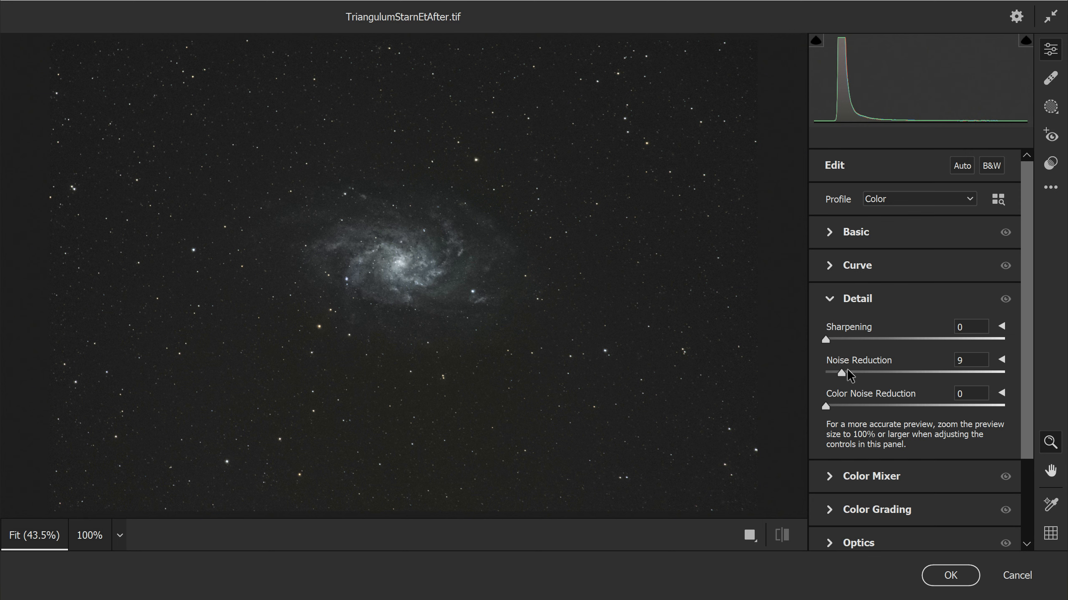
left_click_drag(847, 374, 858, 374)
left_click_drag(416, 257, 591, 343)
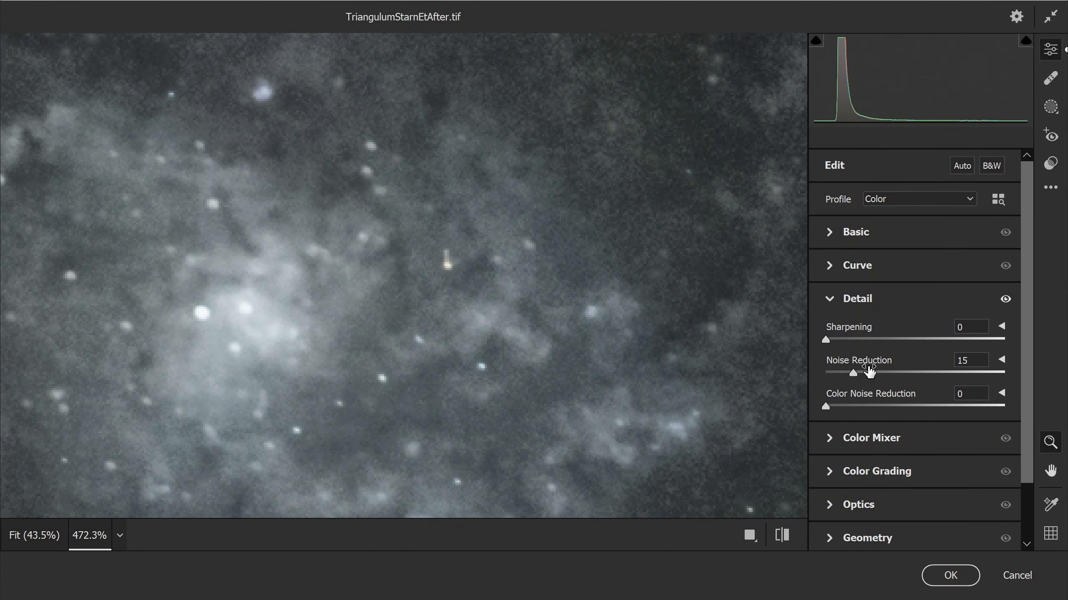
left_click_drag(853, 373, 884, 374)
- With the whole image in view, set Exposure to +2.85, Contrast +1, Highlights -4, Shadows +17, Whites +44 and Blacks -31
left_click(857, 235)
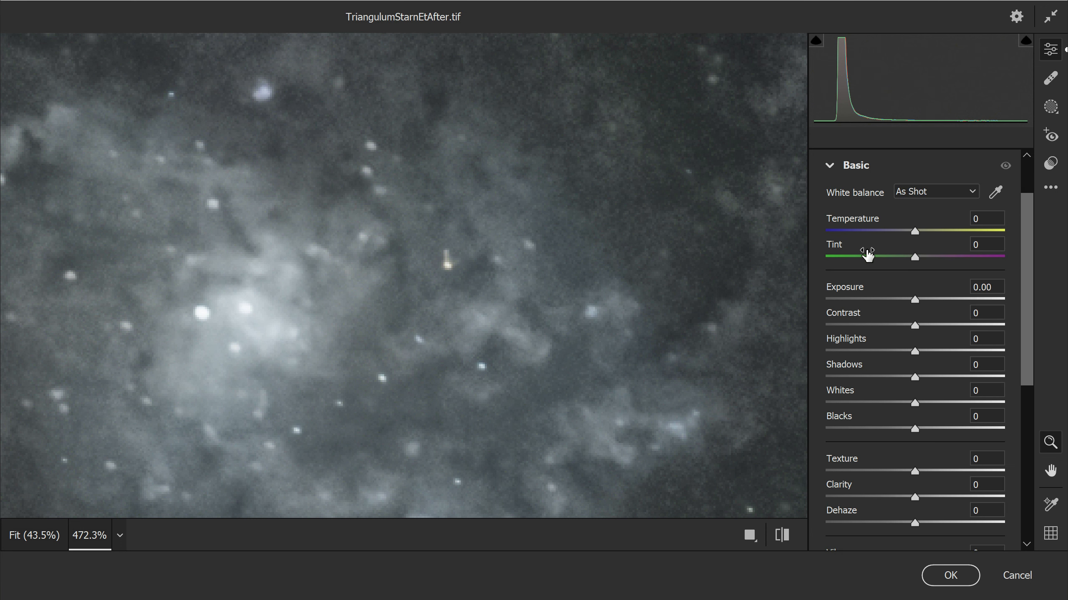
left_click(120, 536)
left_click(141, 494)
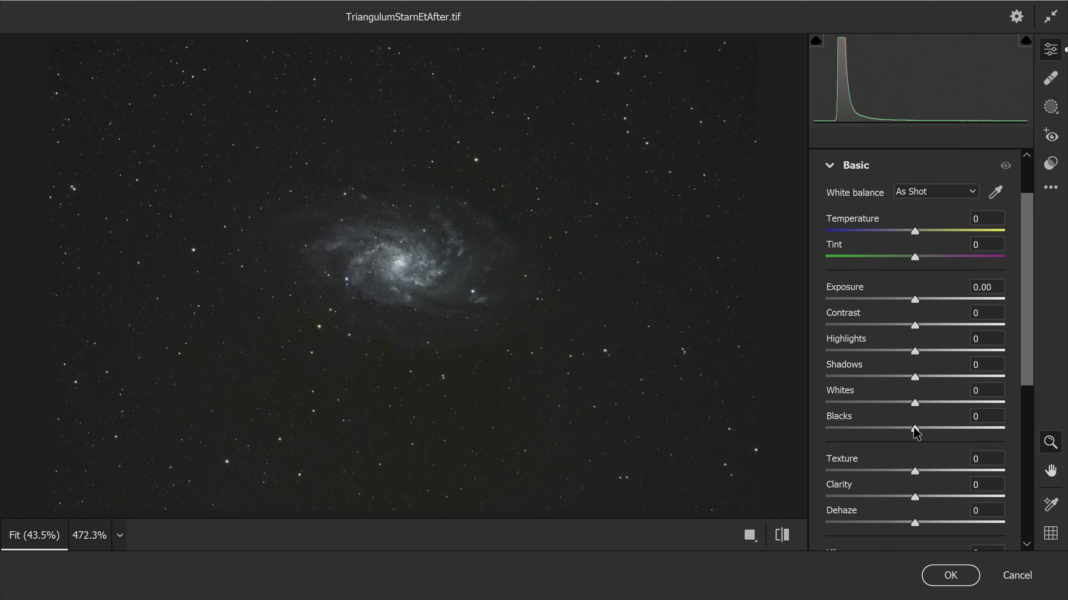
left_click_drag(914, 429, 965, 300)
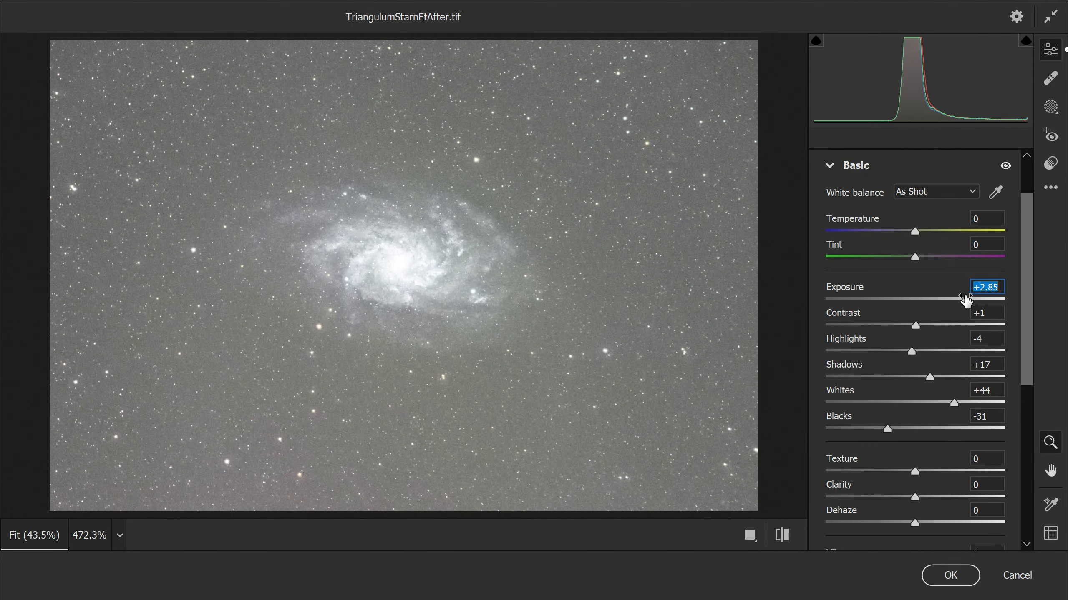
left_click_drag(573, 288, 572, 288)
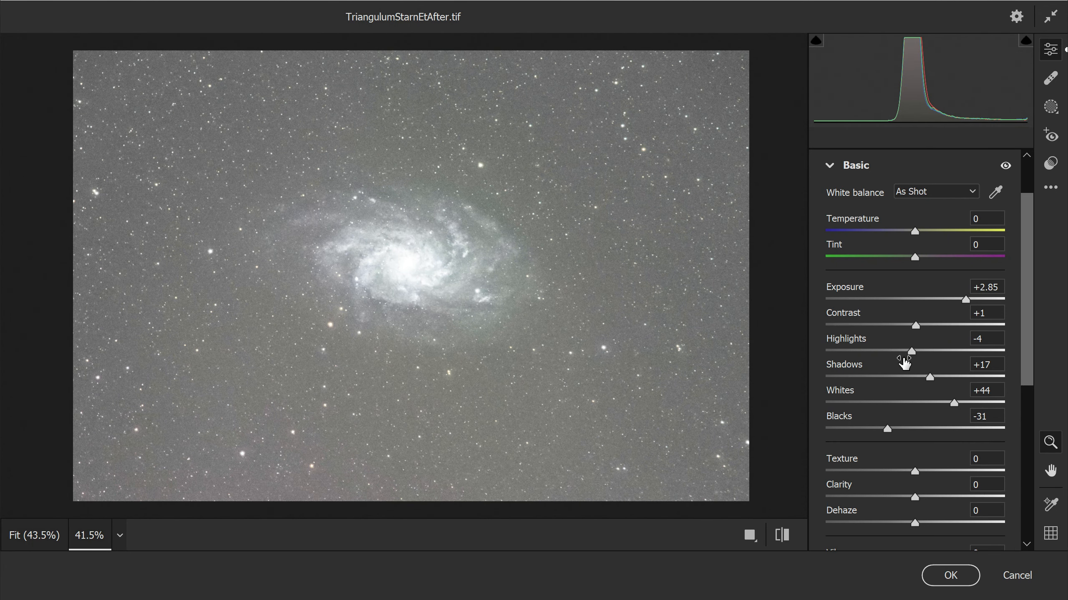
- Rebalance the galaxy's brightness by setting Exposure to +1.00, Highlights to +5 and Whites to +15
left_click_drag(909, 350, 811, 353)
left_click_drag(941, 401, 930, 402)
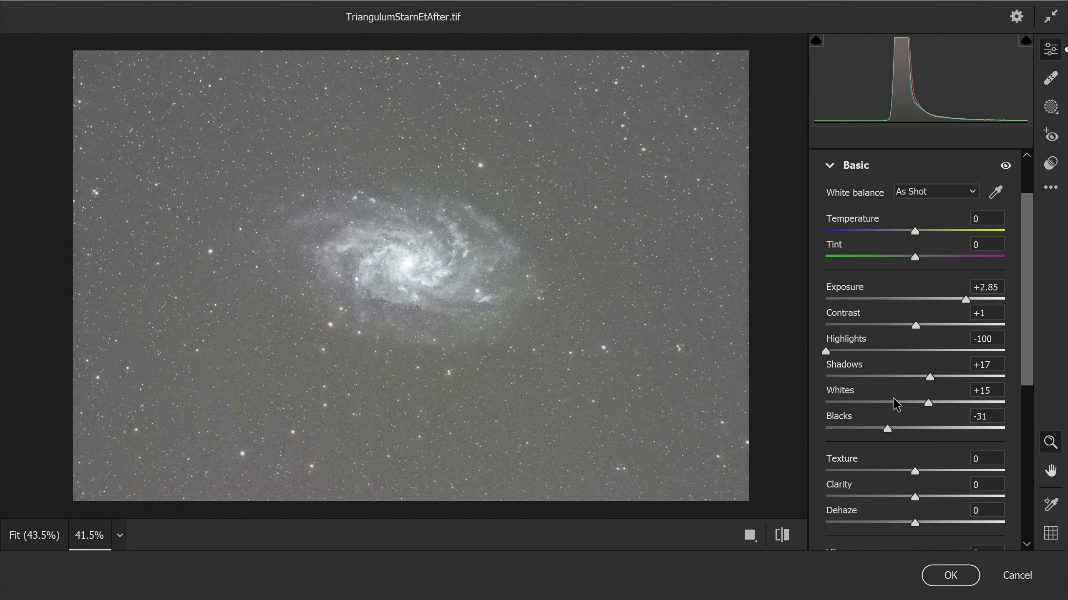
left_click_drag(410, 255, 450, 272)
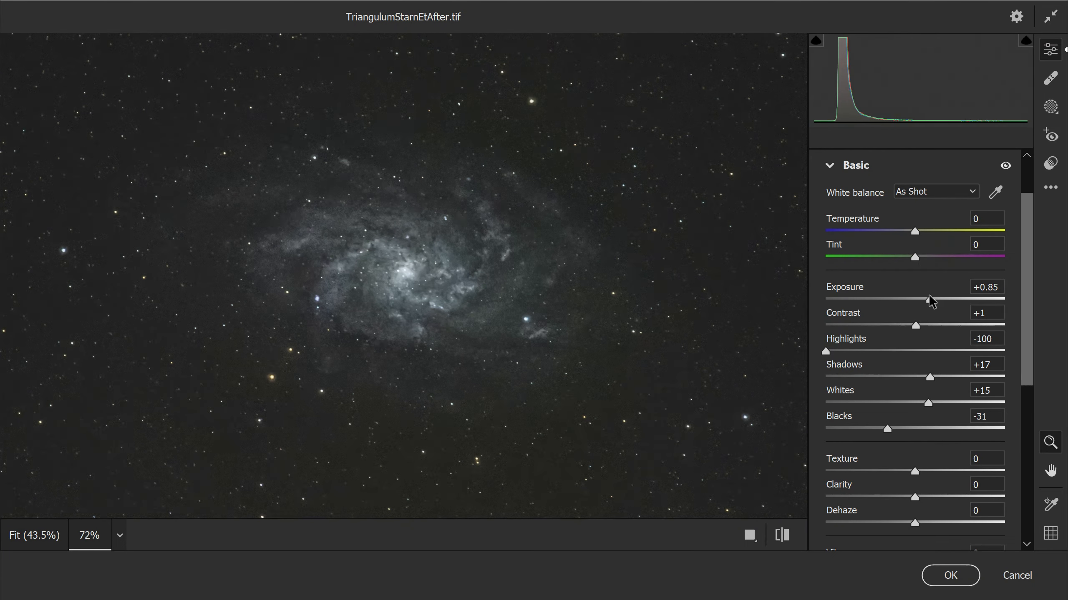
left_click_drag(908, 353, 919, 352)
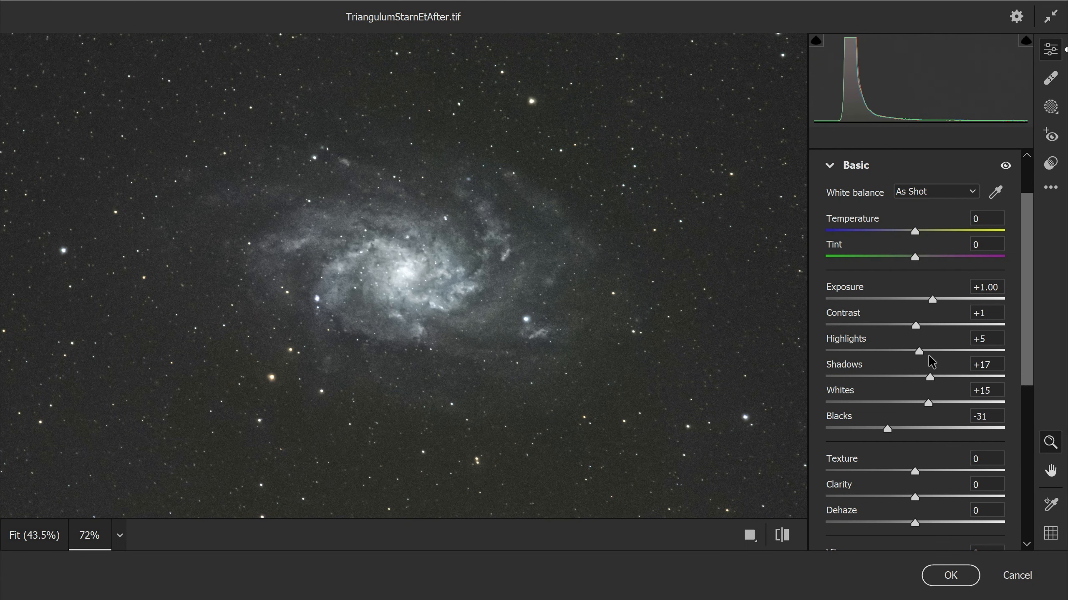
- Adjust the color with a slightly cooler Temperature, Tint +6, Vibrance +2 and Saturation +54
left_click_drag(914, 234, 920, 257)
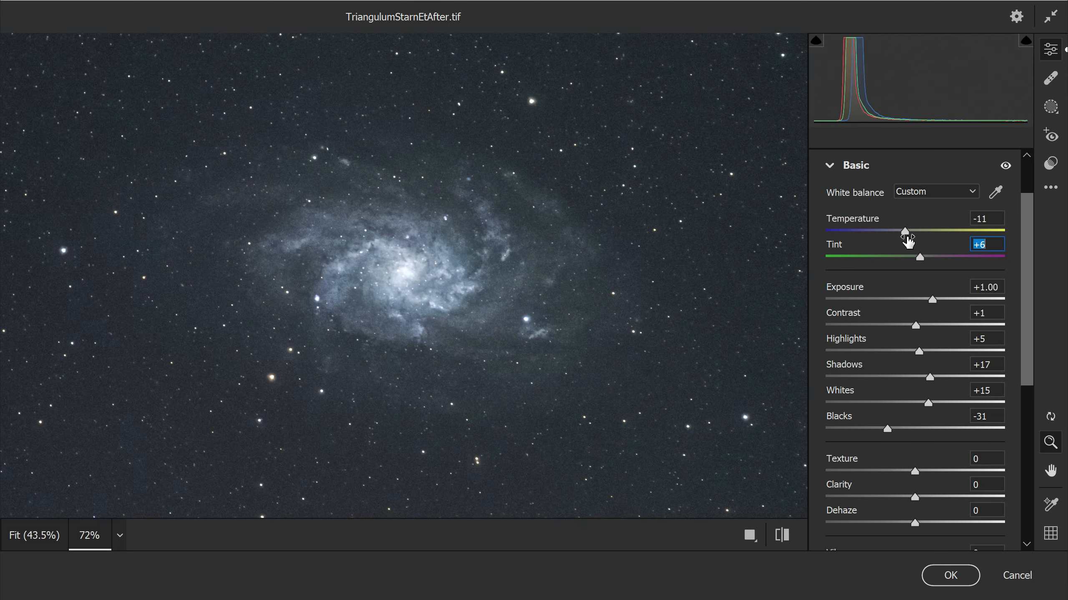
scroll(944, 450, "down", 2)
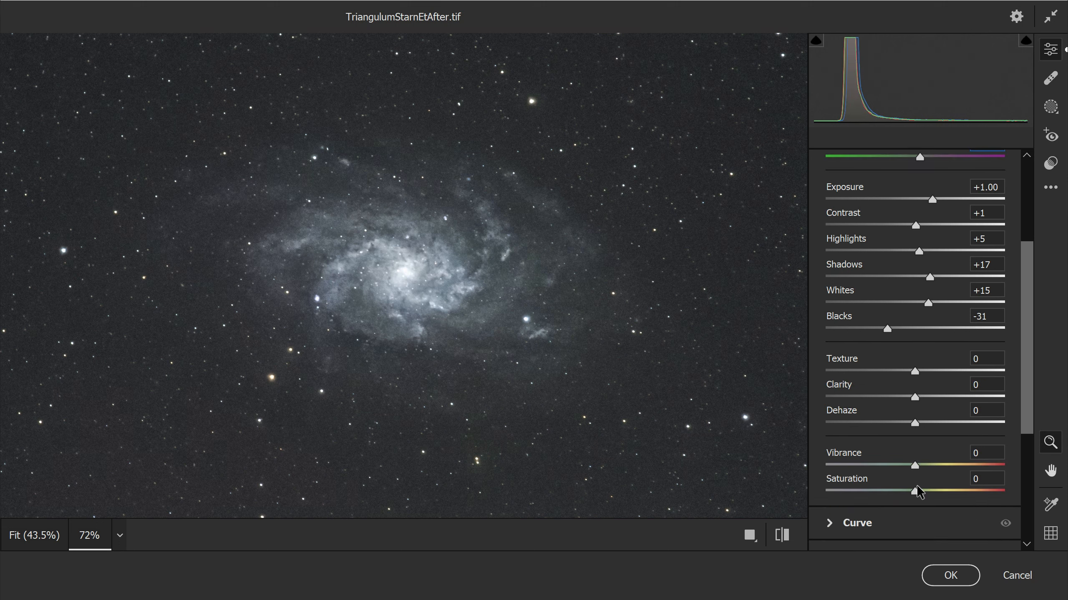
left_click_drag(917, 491, 984, 491)
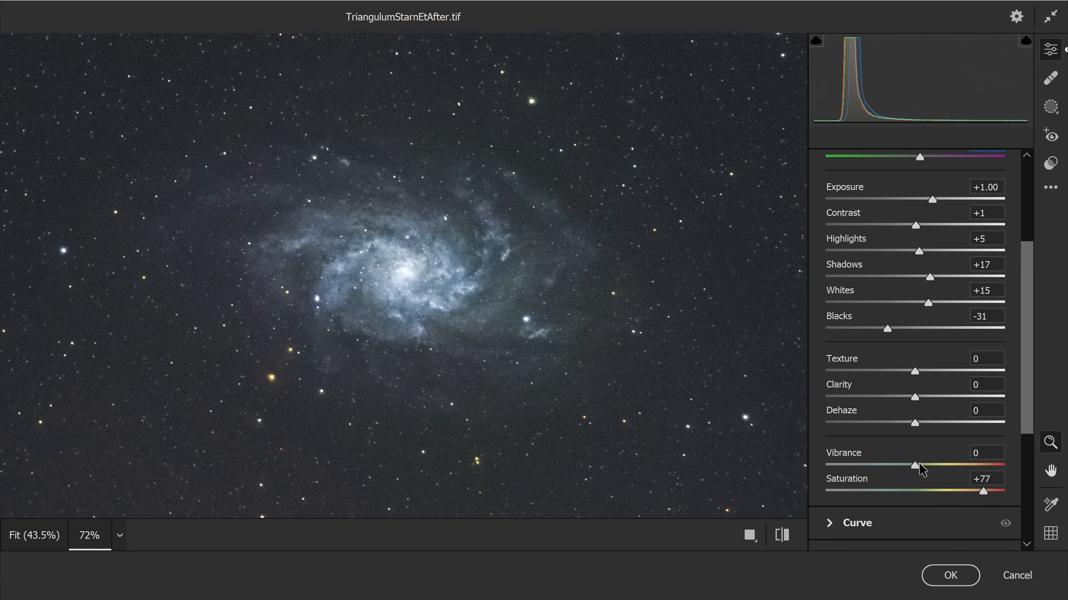
left_click_drag(919, 469, 953, 467)
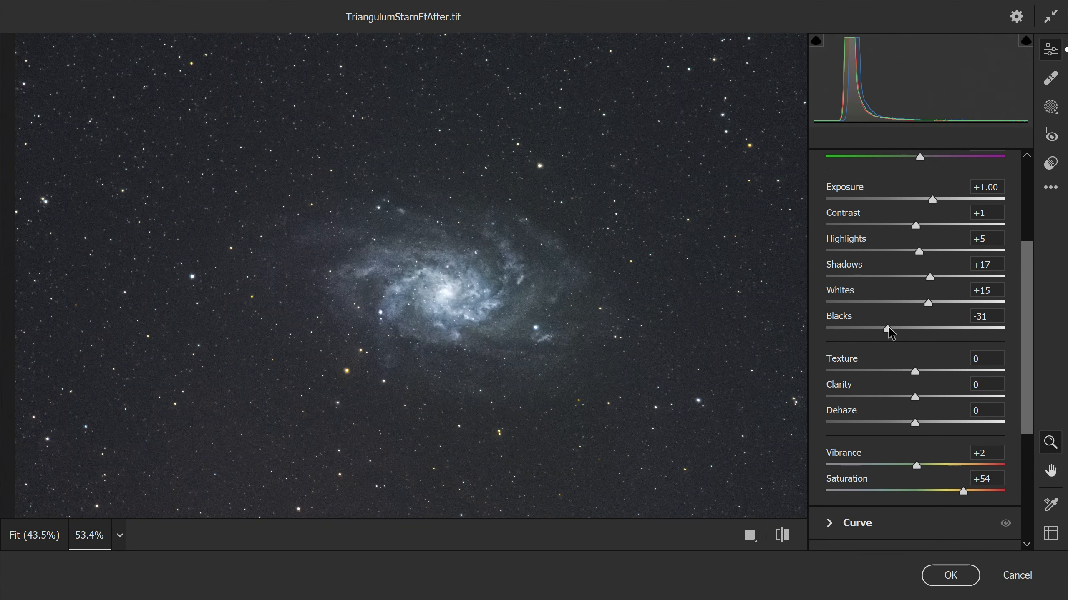
- Set Blacks to -36 and Whites to +24, lower Highlights slightly, and apply the Camera Raw adjustments
left_click_drag(888, 329, 883, 331)
left_click_drag(928, 304, 938, 303)
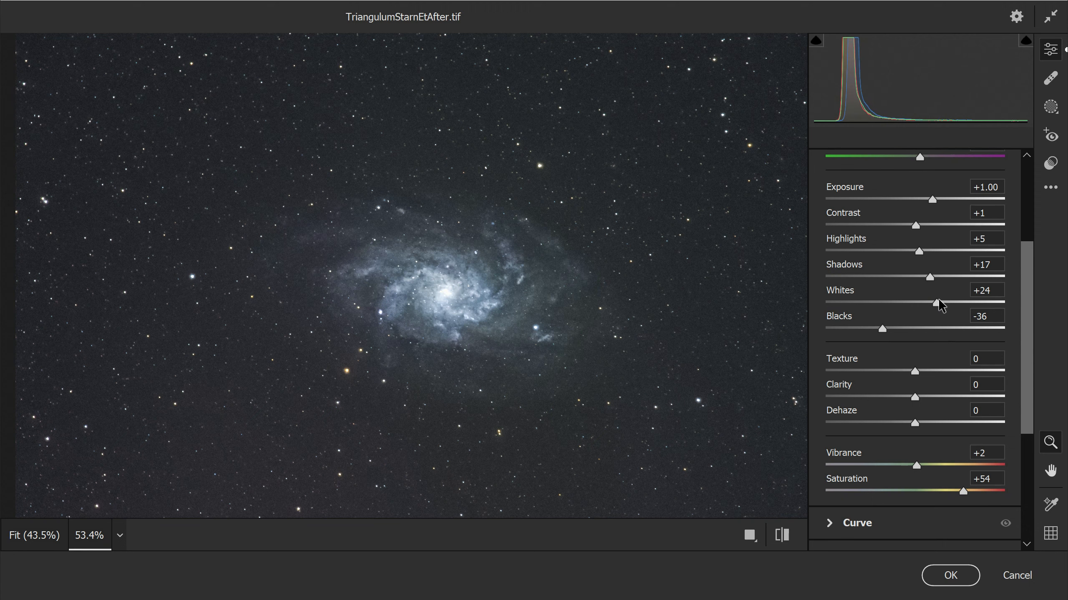
left_click_drag(918, 250, 914, 250)
left_click(950, 574)
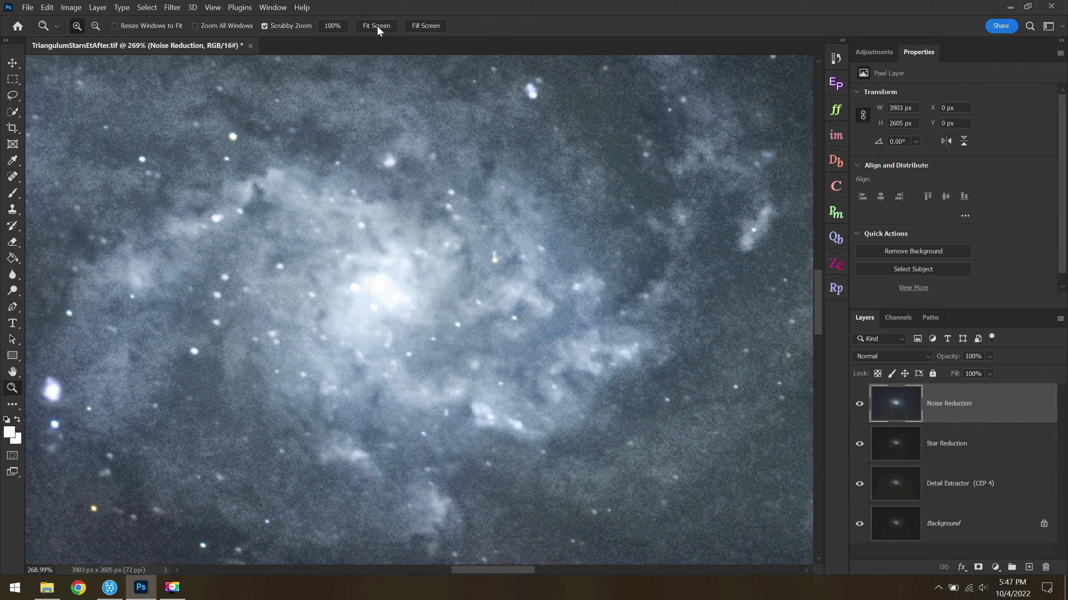
- Fit the image in view and compare it with the Noise Reduction layer hidden and shown
left_click(377, 26)
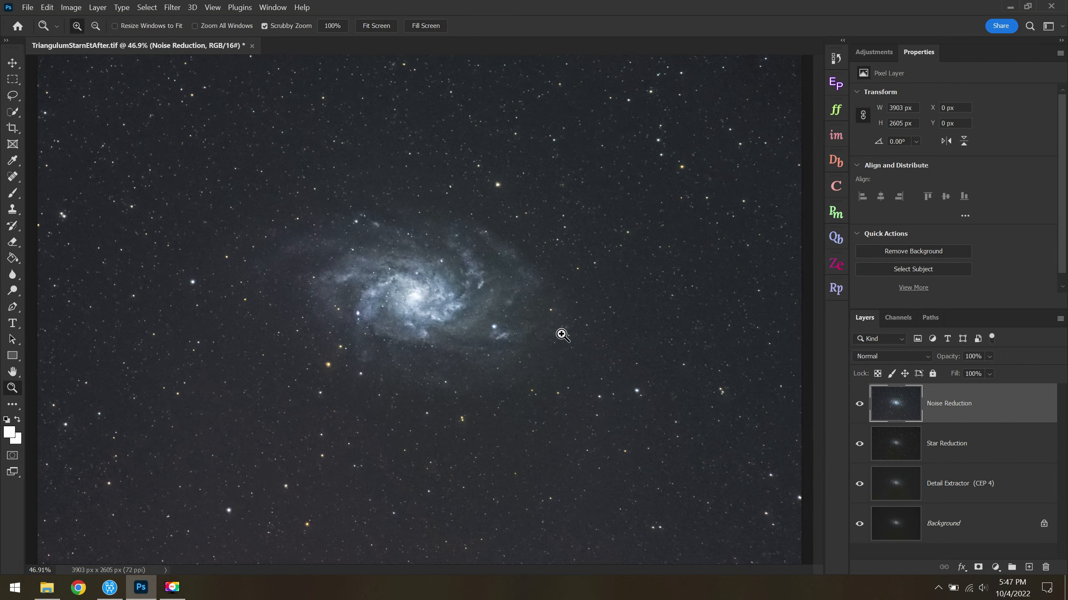
left_click_drag(441, 291, 436, 285)
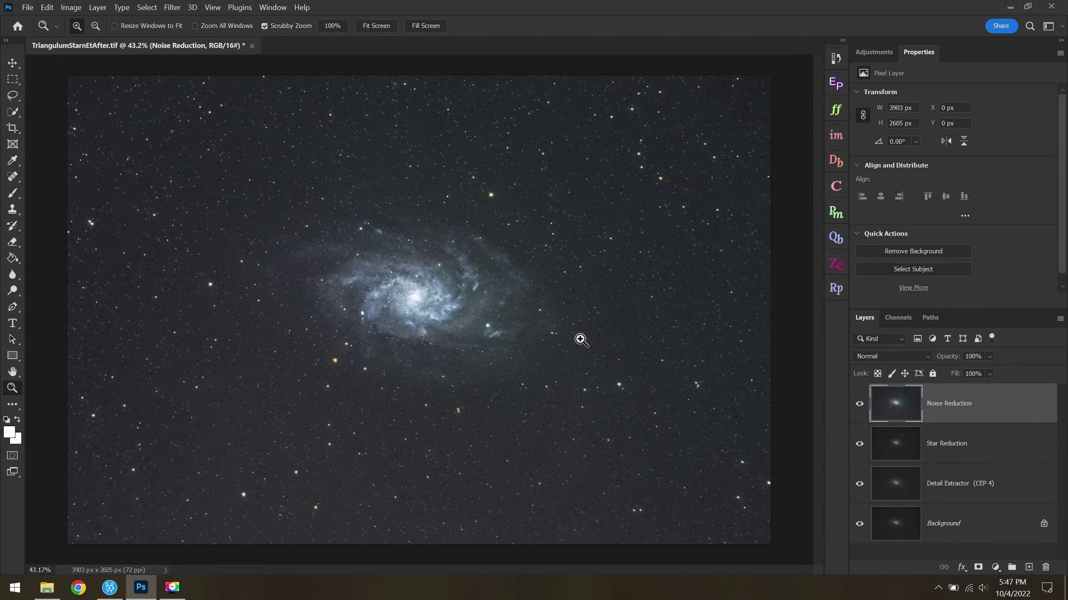
left_click(859, 404)
left_click(858, 405)
left_click(859, 405)
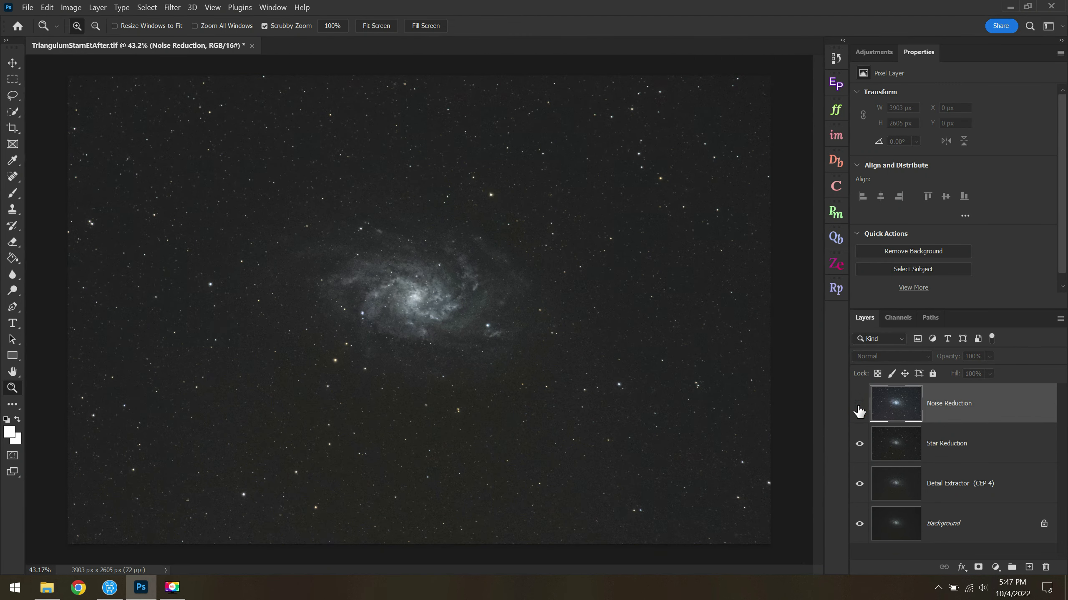
left_click(859, 405)
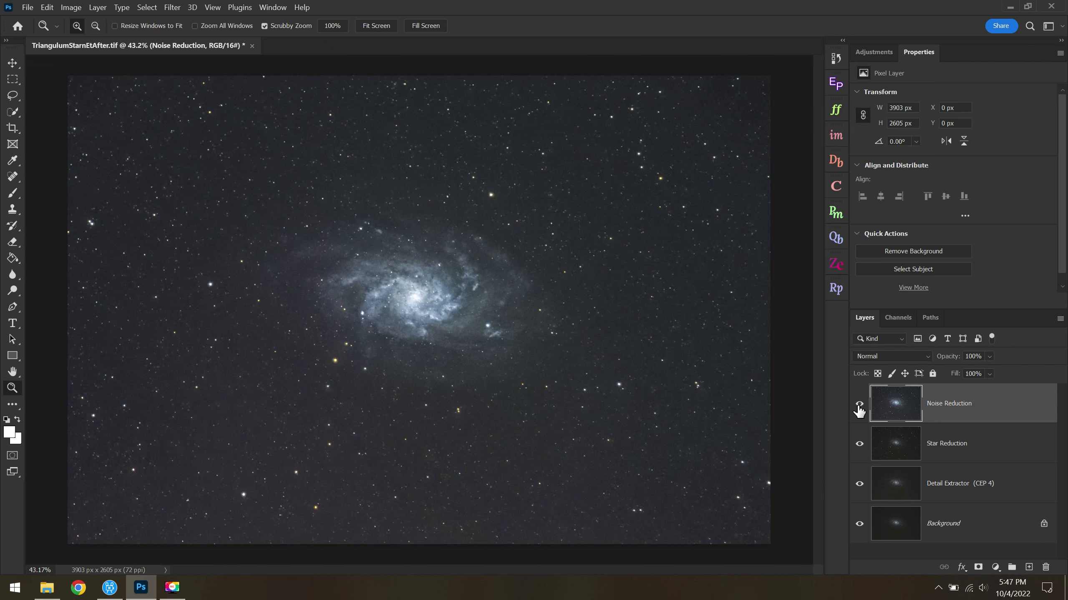
- Save the image and compare the current edit with its originally opened state in the History
left_click(28, 7)
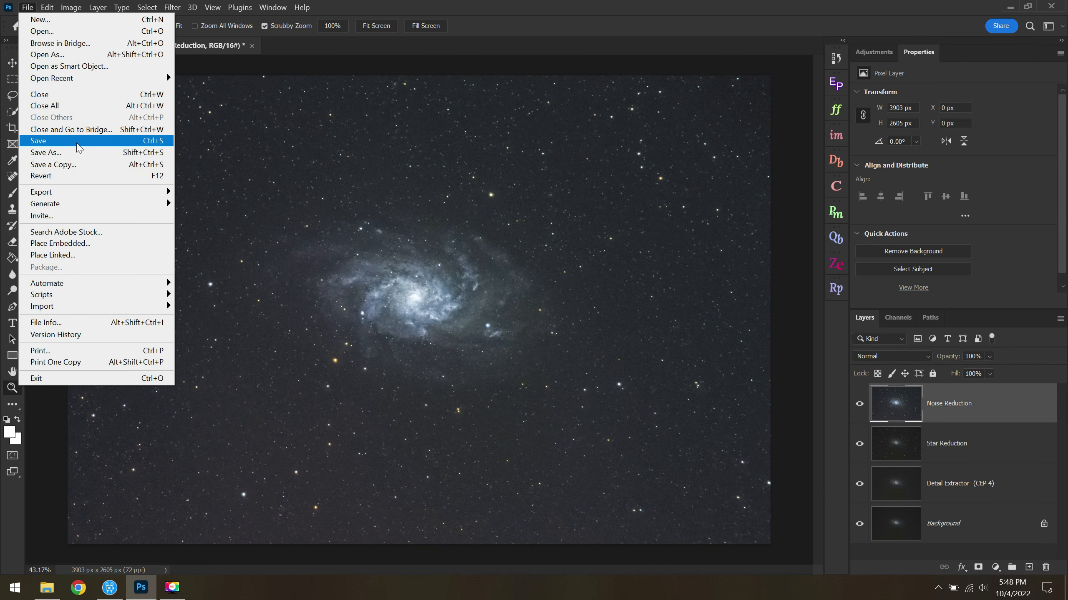
left_click(136, 142)
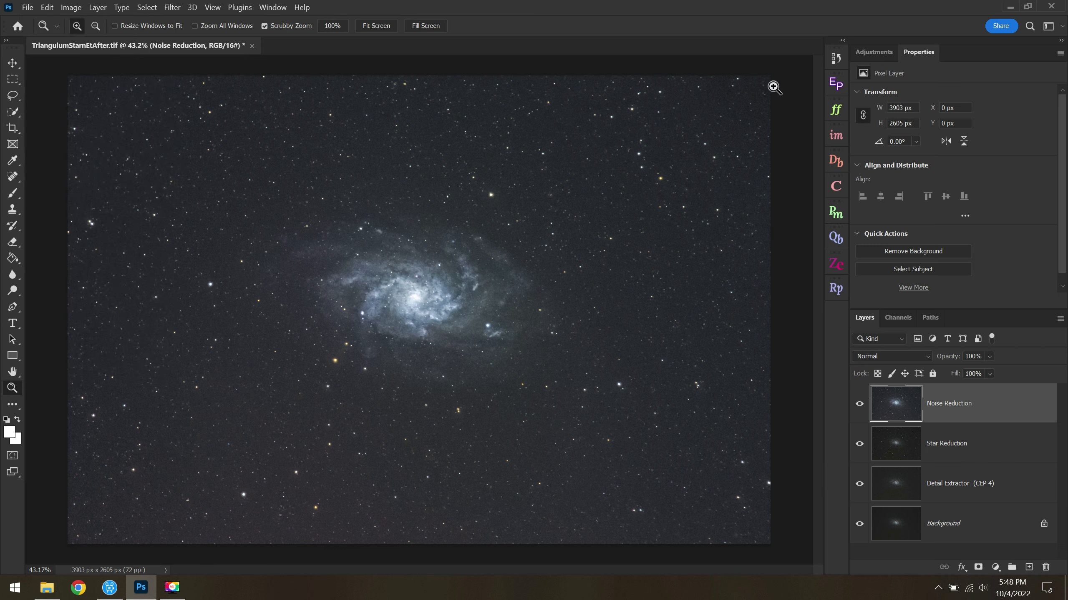
left_click(843, 59)
scroll(758, 82, "up", 2)
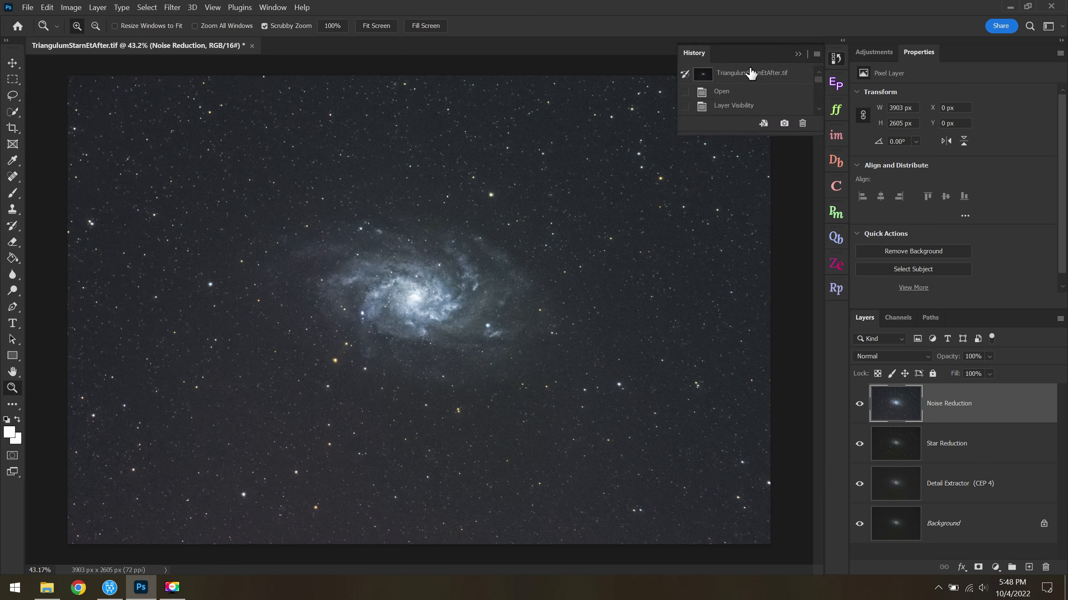
left_click(756, 73)
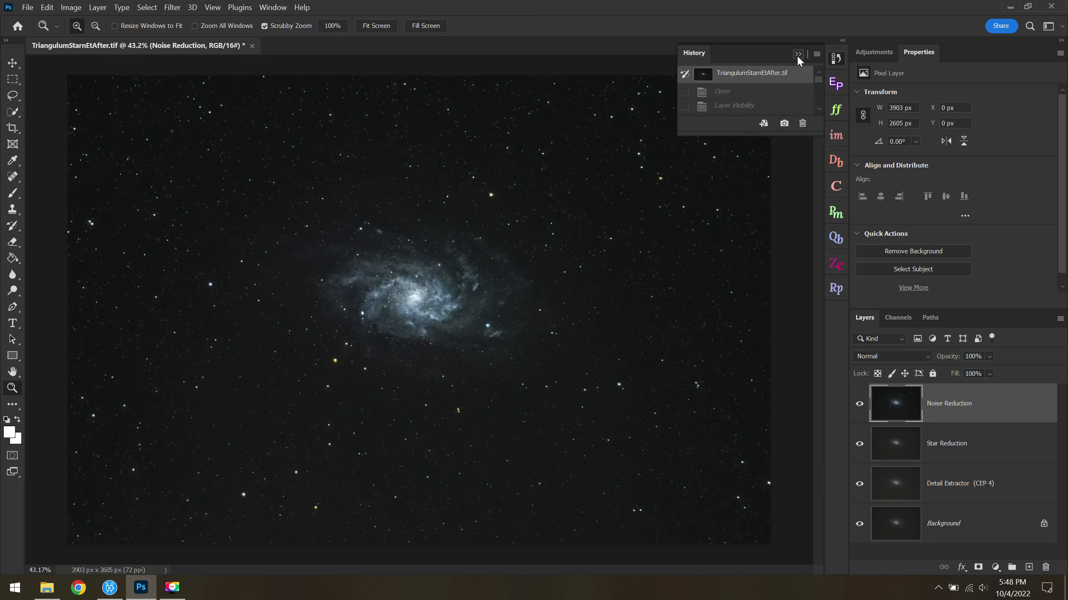
- Add a Curves adjustment layer and set its black point by sampling the dark sky beside the galaxy
left_click(897, 102)
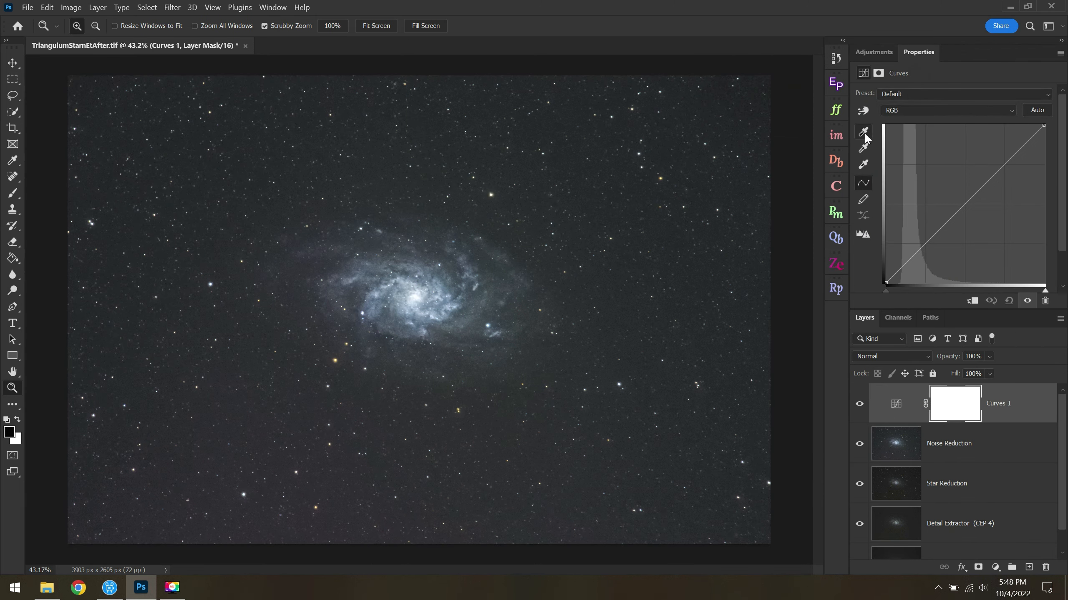
left_click(862, 132)
left_click(637, 303)
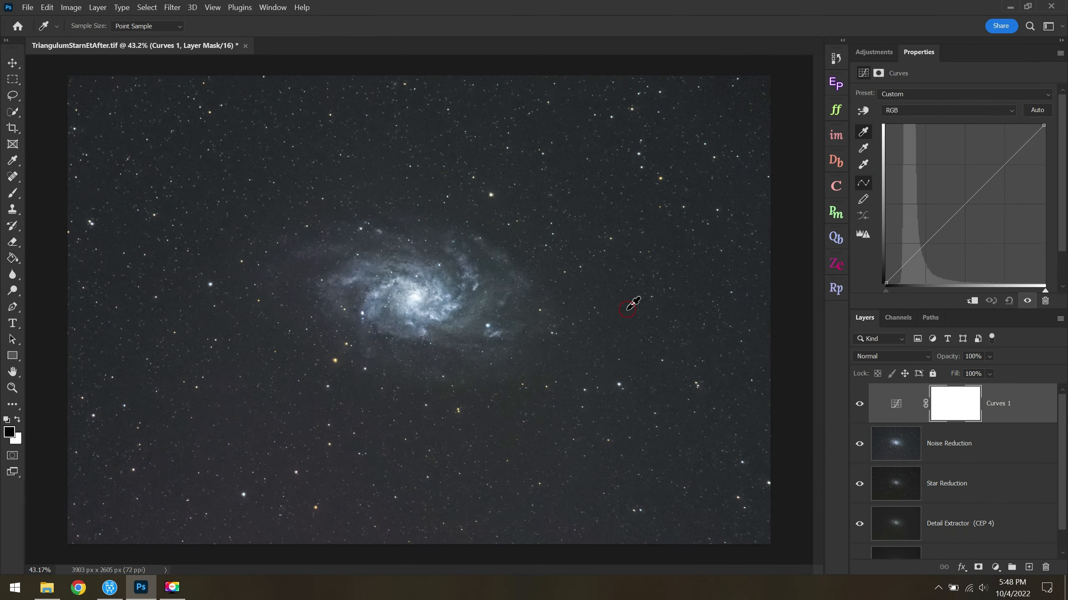
- Blend the Curves layer in Color mode at 48% opacity, comparing the image with the layer hidden and shown
left_click(911, 356)
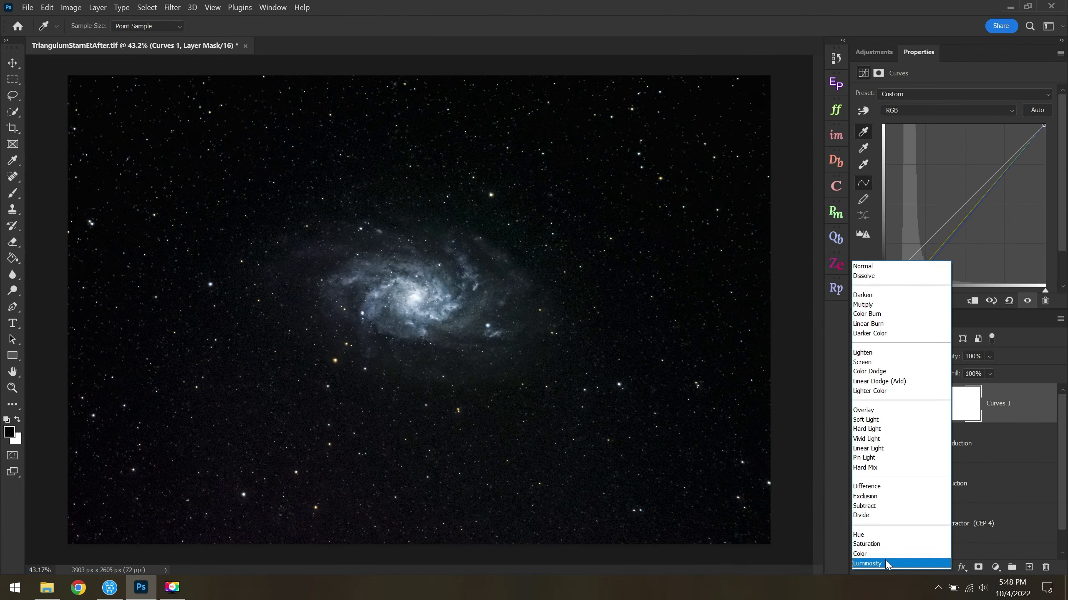
left_click(889, 565)
left_click(860, 405)
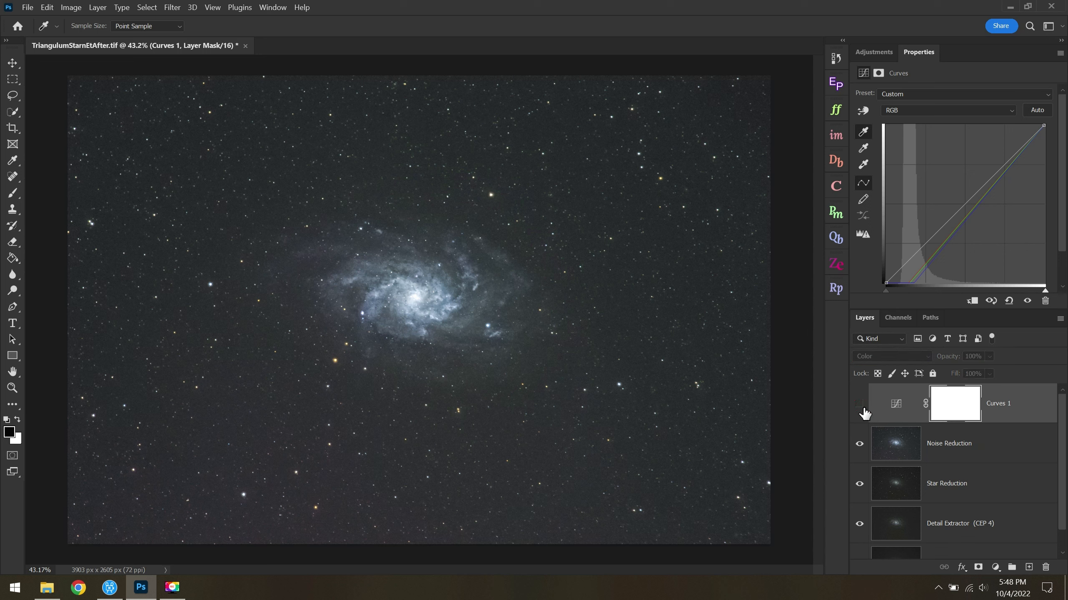
left_click(860, 405)
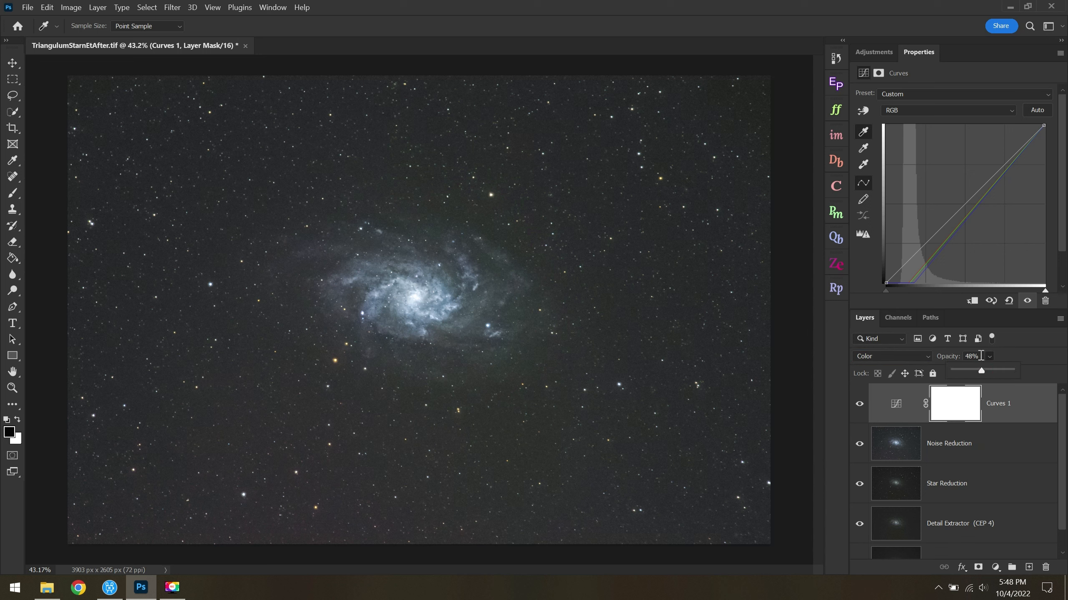
- Add a second Curves layer and slightly darken the galaxy's bright core with the on-image adjustment tool
left_click(874, 52)
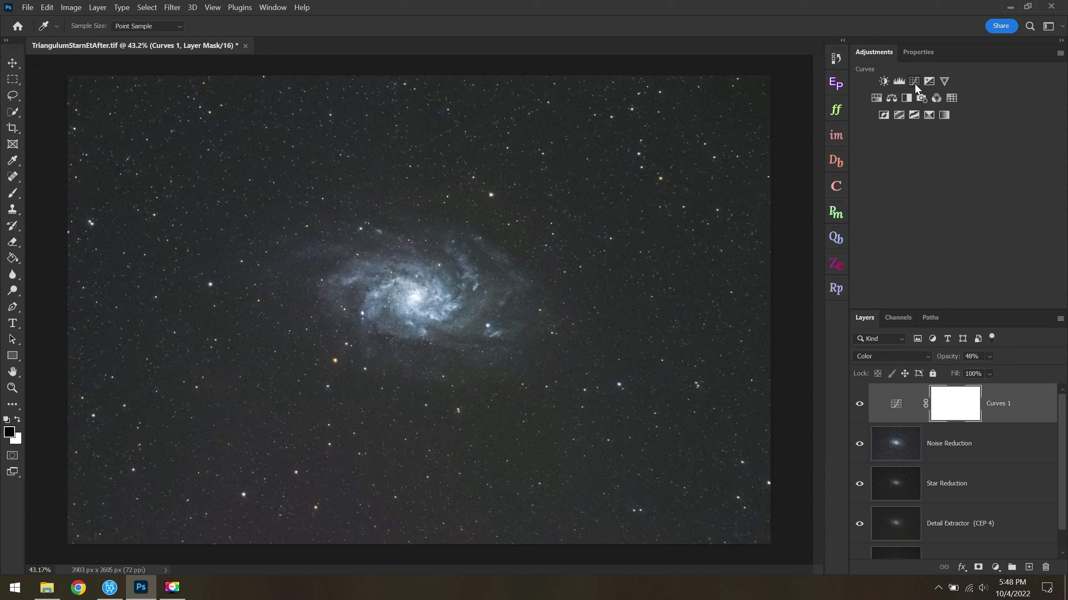
left_click(915, 84)
key("z")
left_click(862, 111)
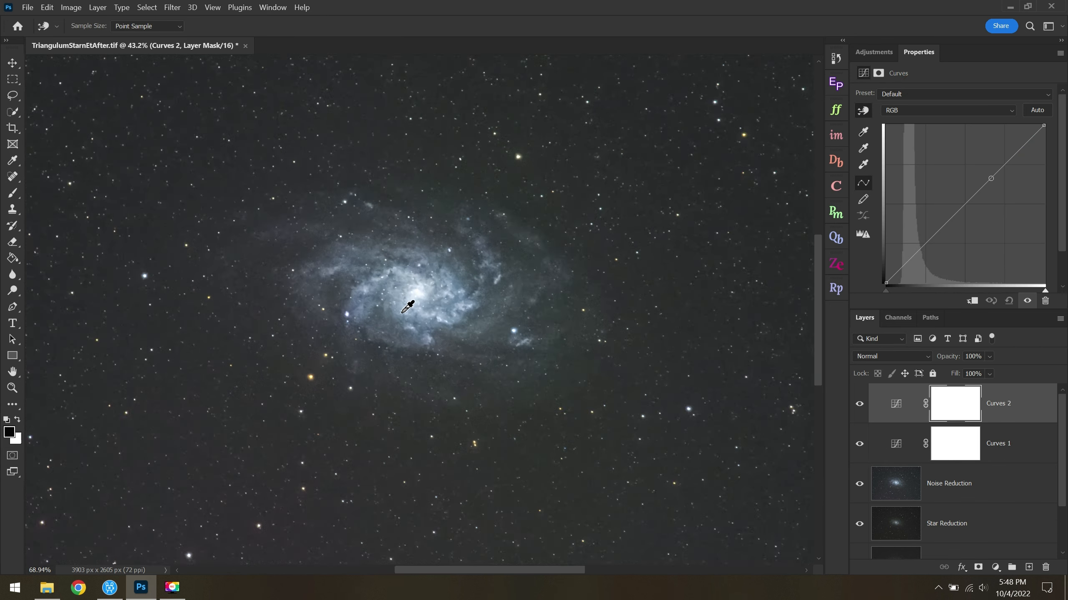
scroll(406, 296, "up", 6)
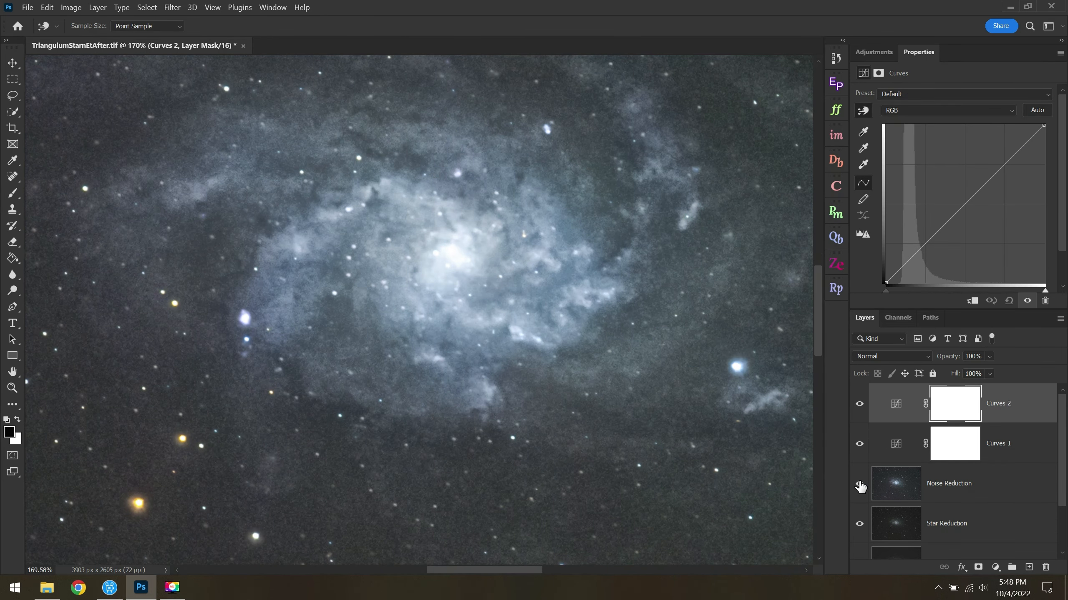
left_click(859, 485)
left_click(859, 484)
left_click_drag(467, 252, 469, 262)
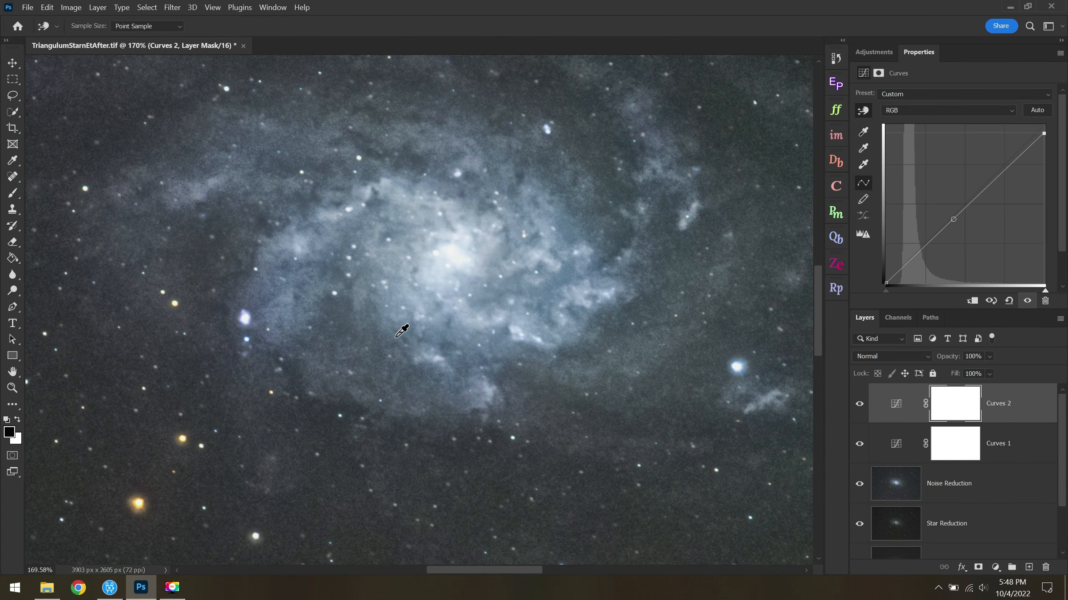
- Raise contrast on the second Curves layer by darkening the sky background and brightening the galaxy's outer spiral arm
scroll(401, 332, "down", 3)
left_click_drag(202, 425, 199, 431)
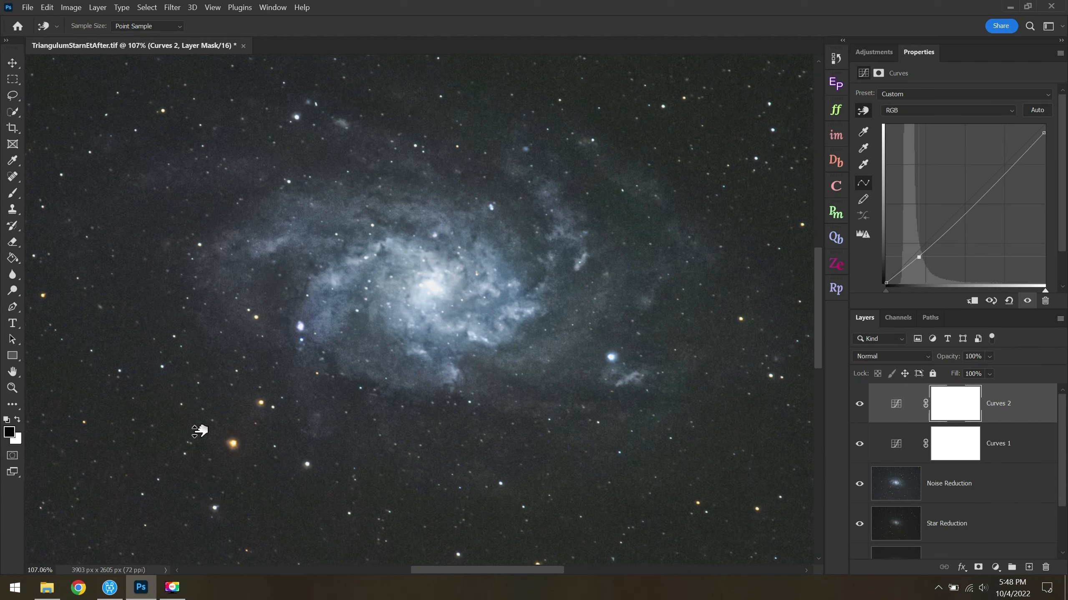
left_click_drag(269, 242, 266, 236)
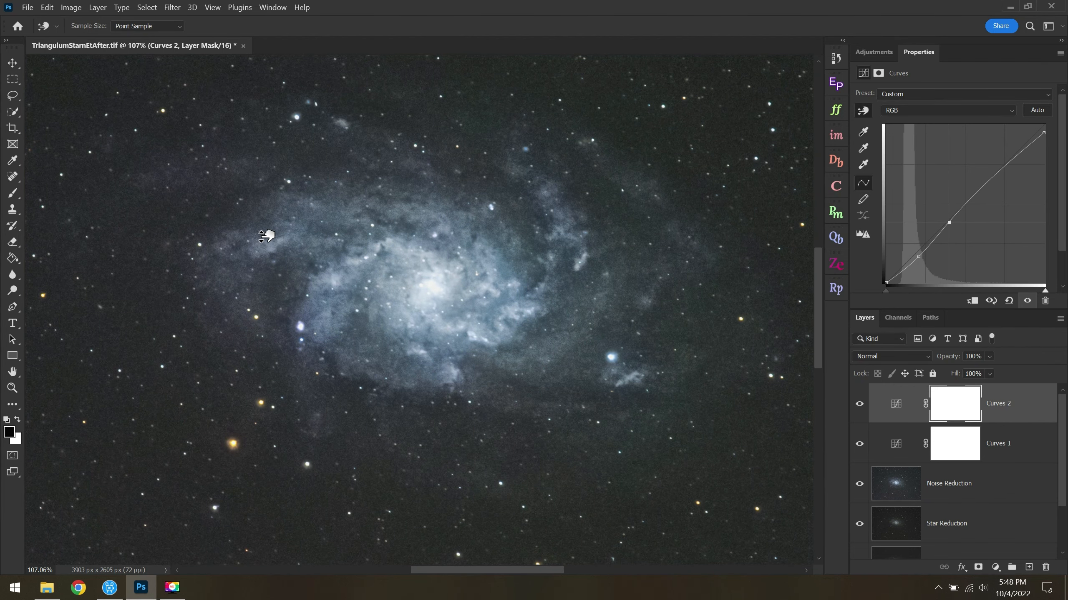
scroll(321, 296, "down", 5)
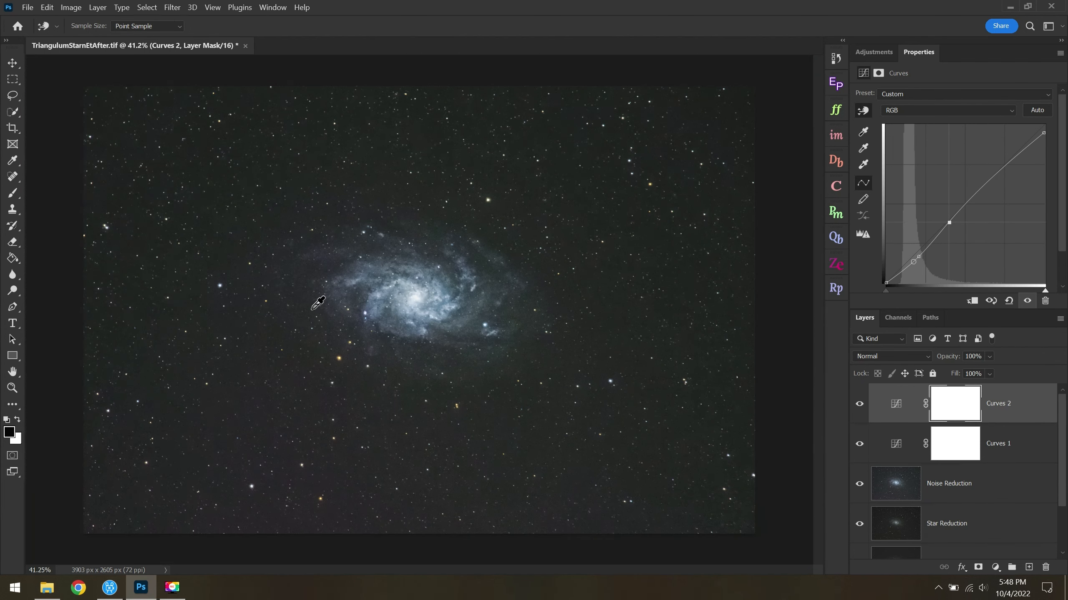
left_click(859, 404)
left_click_drag(180, 430, 180, 448)
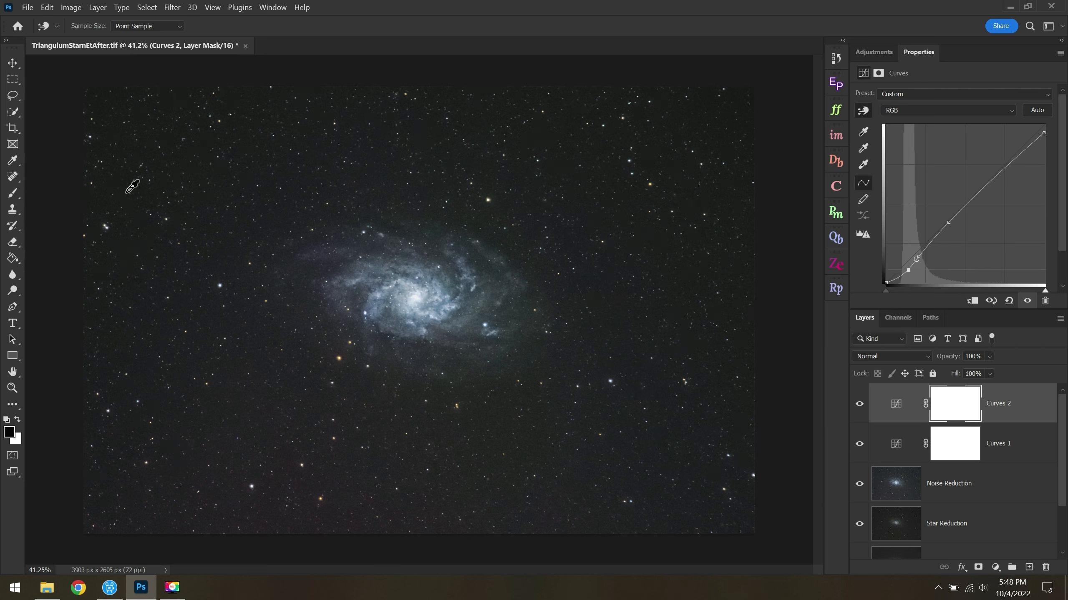
- Save the image with both Curves layers and check the effect of the second one
left_click(28, 6)
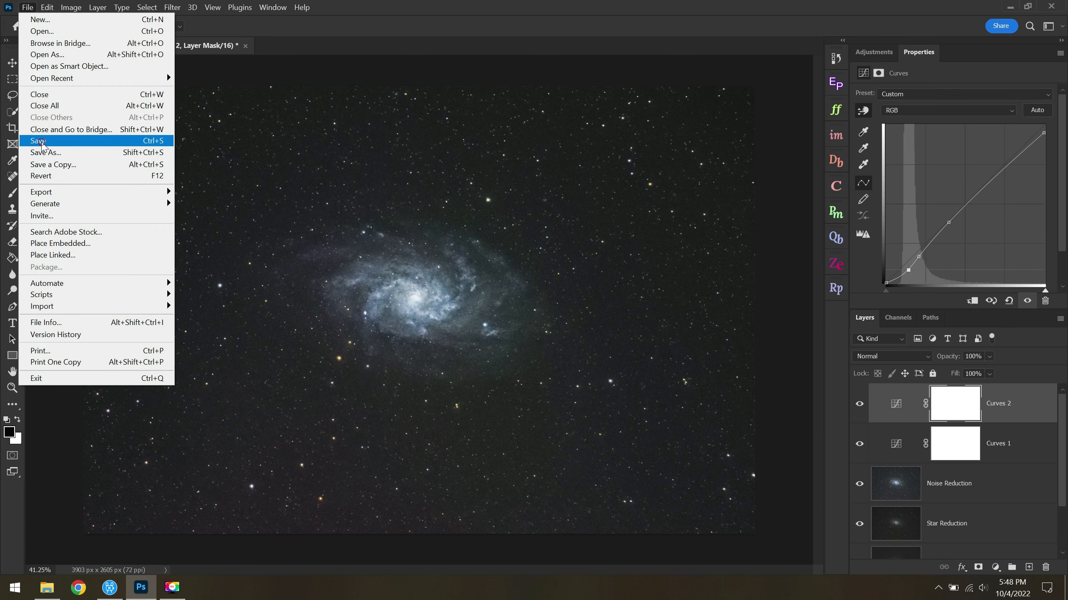
left_click(62, 146)
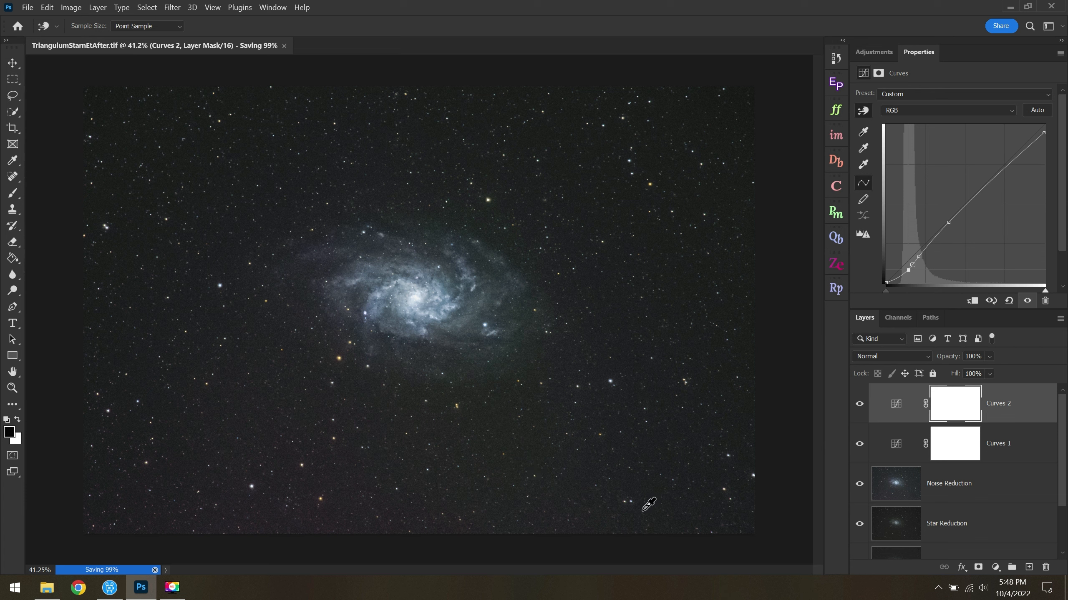
mouse_move(855, 404)
left_mouse_down()
mouse_move(855, 482)
mouse_move(852, 407)
left_mouse_up()
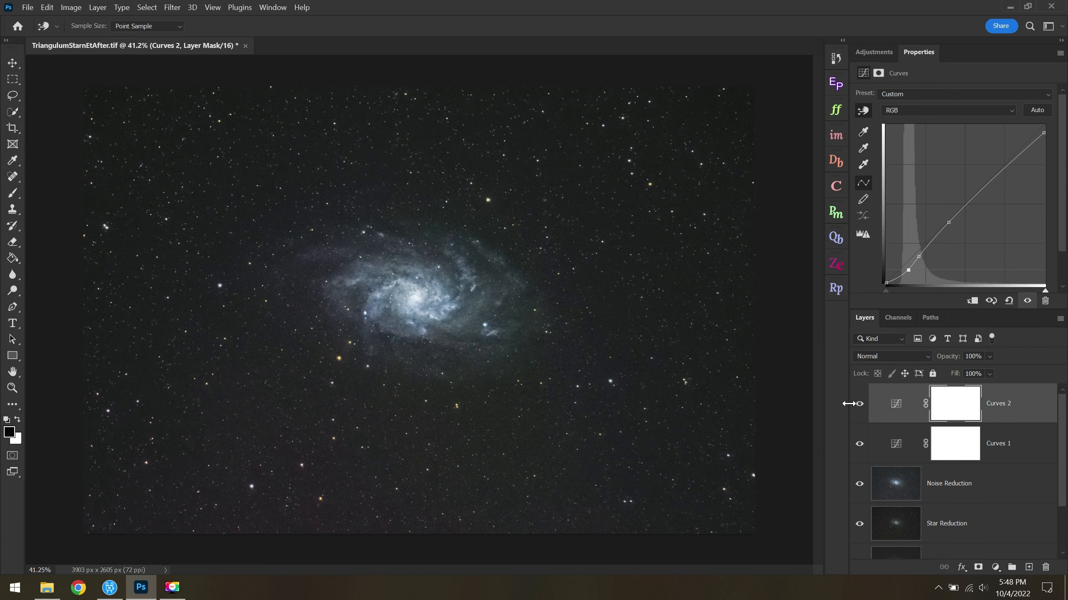